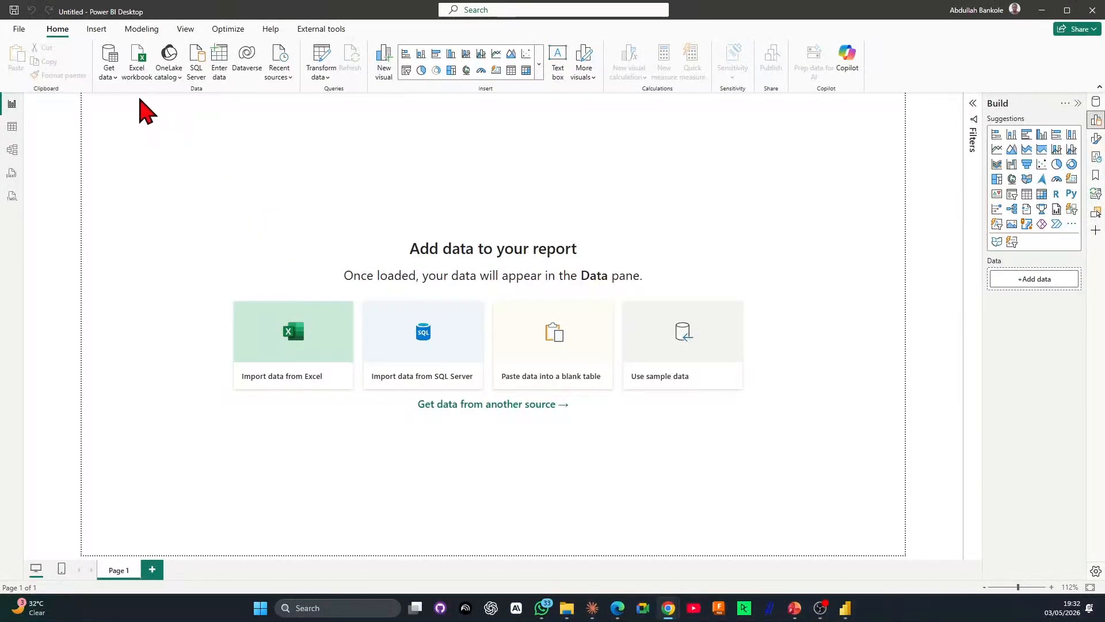
Import the Excel workbook CalcGroups_Demo_Dataset from the Downloads folder as a data source.
{"action": "left_click", "coordinate": [108, 77]}
{"action": "left_click", "coordinate": [167, 117]}
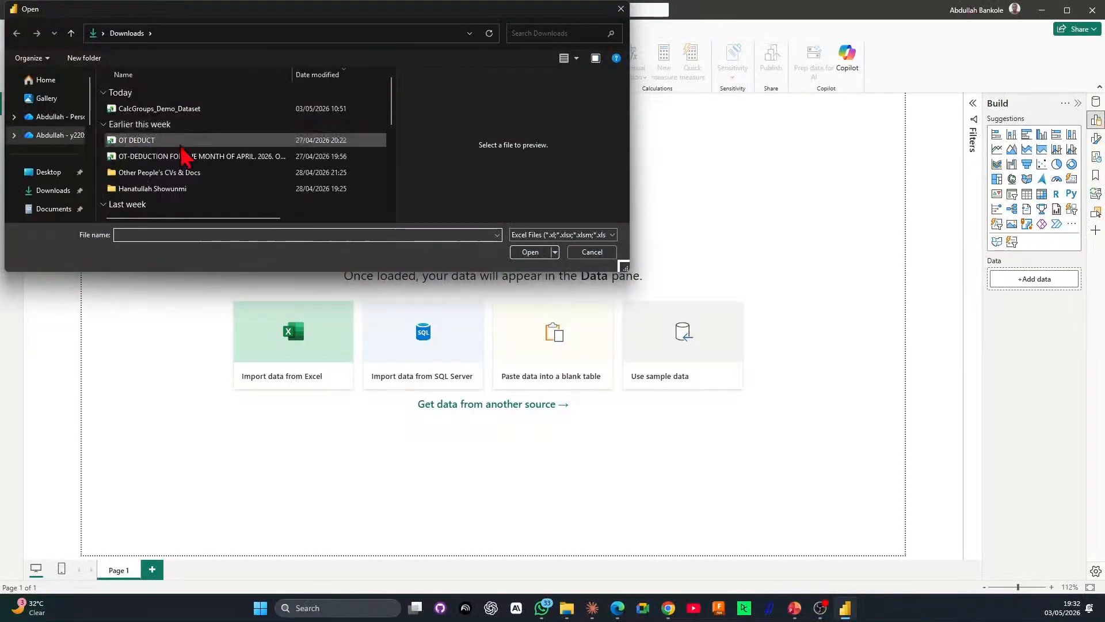
{"action": "double_click", "coordinate": [167, 109]}
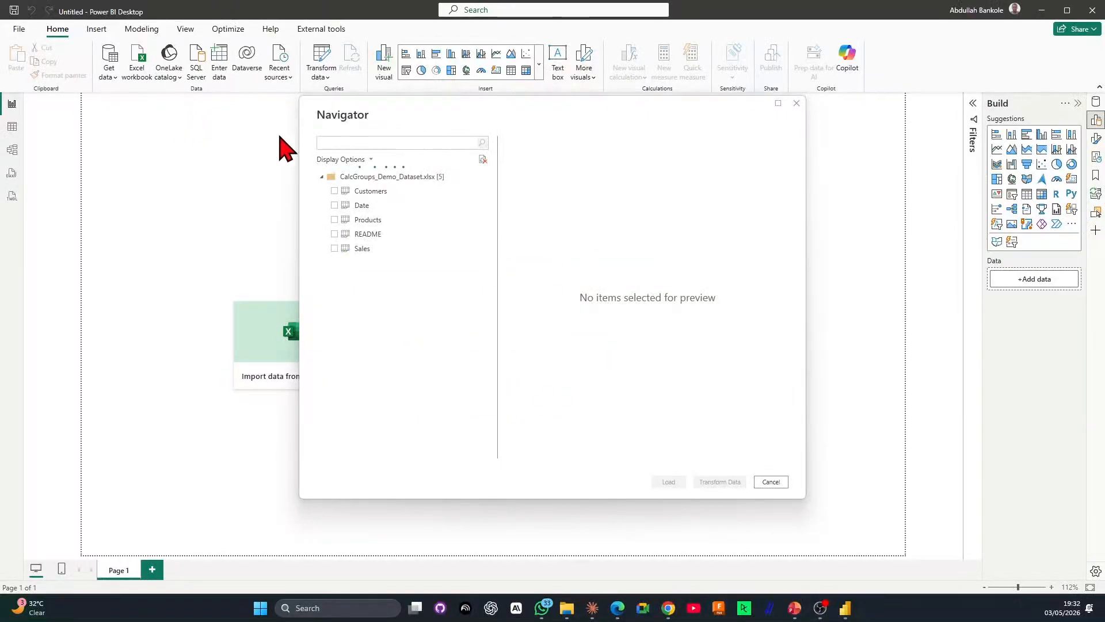
Select the Customers, Date, Products and Sales sheets, leaving out README, and load them into Power Query for transformation.
{"action": "left_click", "coordinate": [333, 191]}
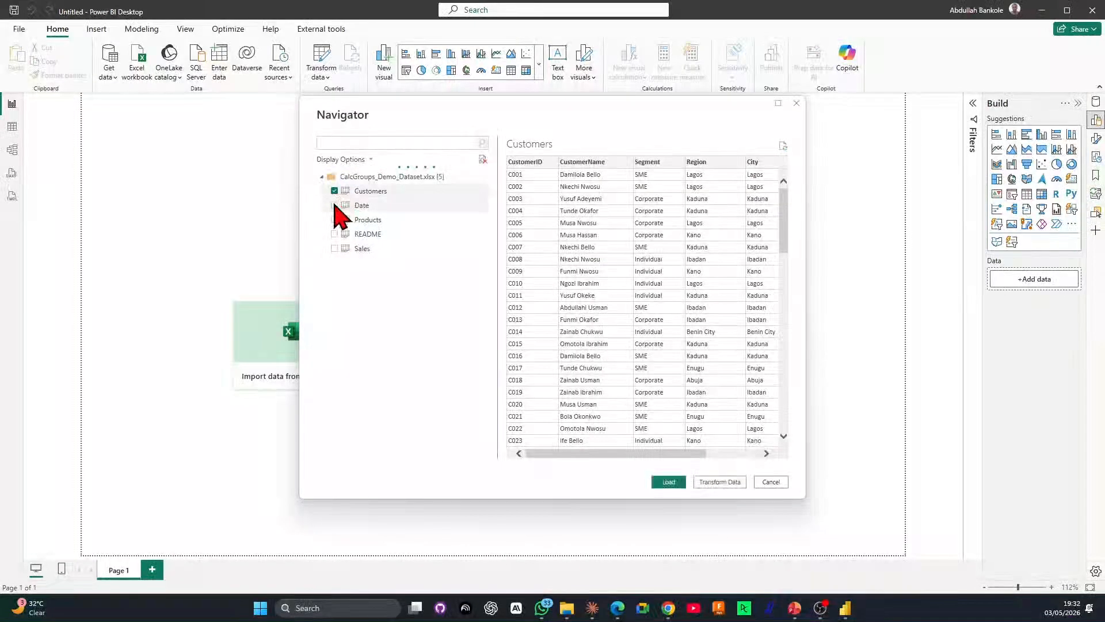
{"action": "left_click", "coordinate": [334, 206]}
{"action": "left_click", "coordinate": [335, 221]}
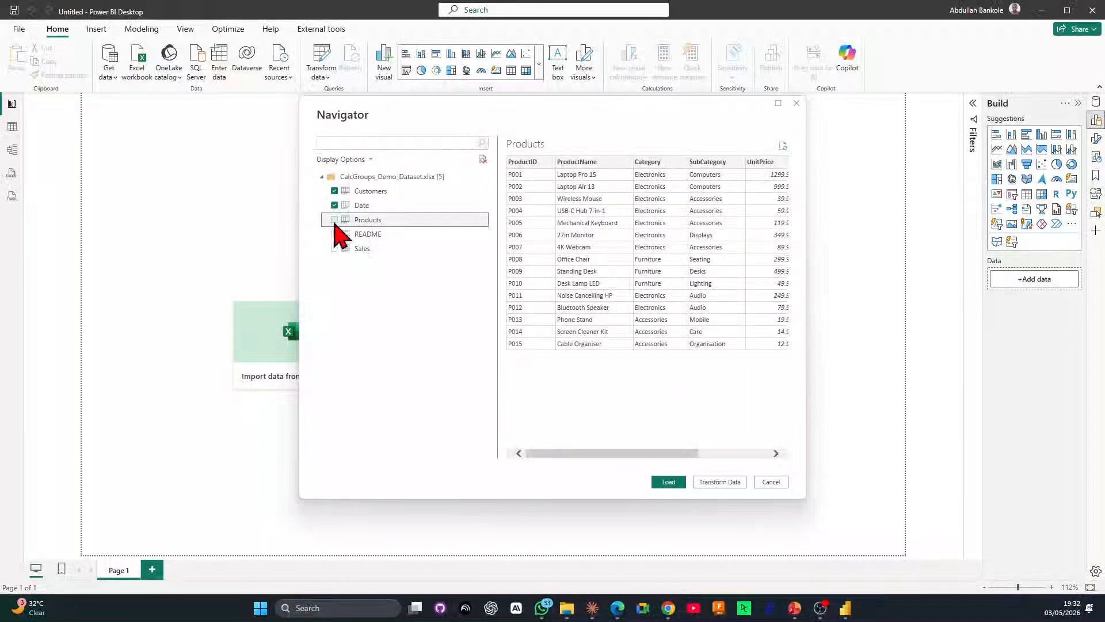
{"action": "left_click", "coordinate": [335, 249]}
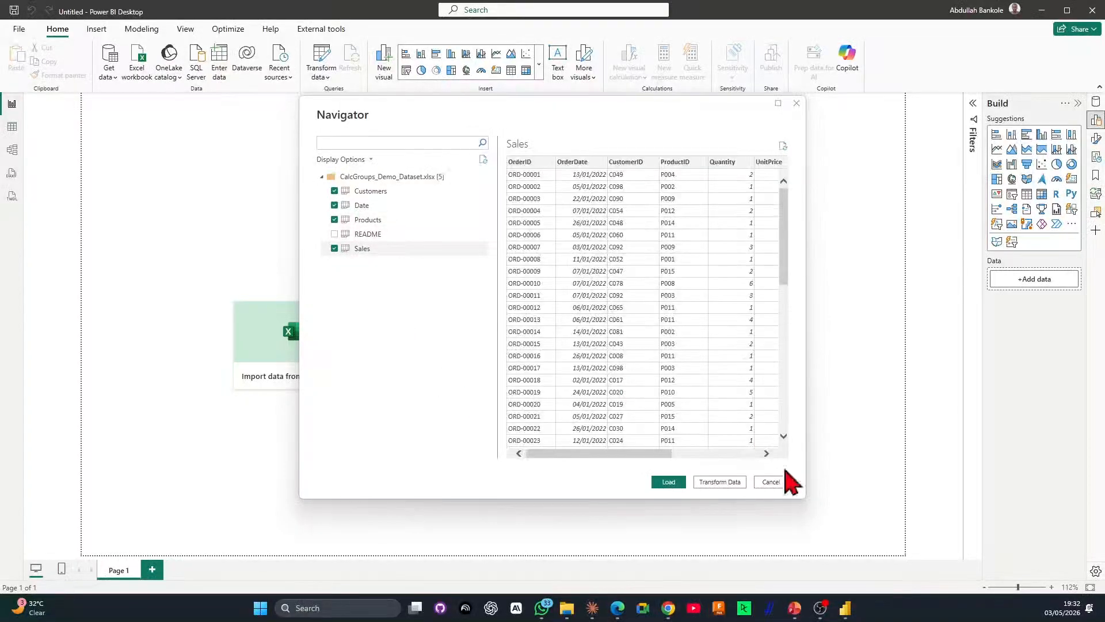
{"action": "left_click", "coordinate": [720, 483]}
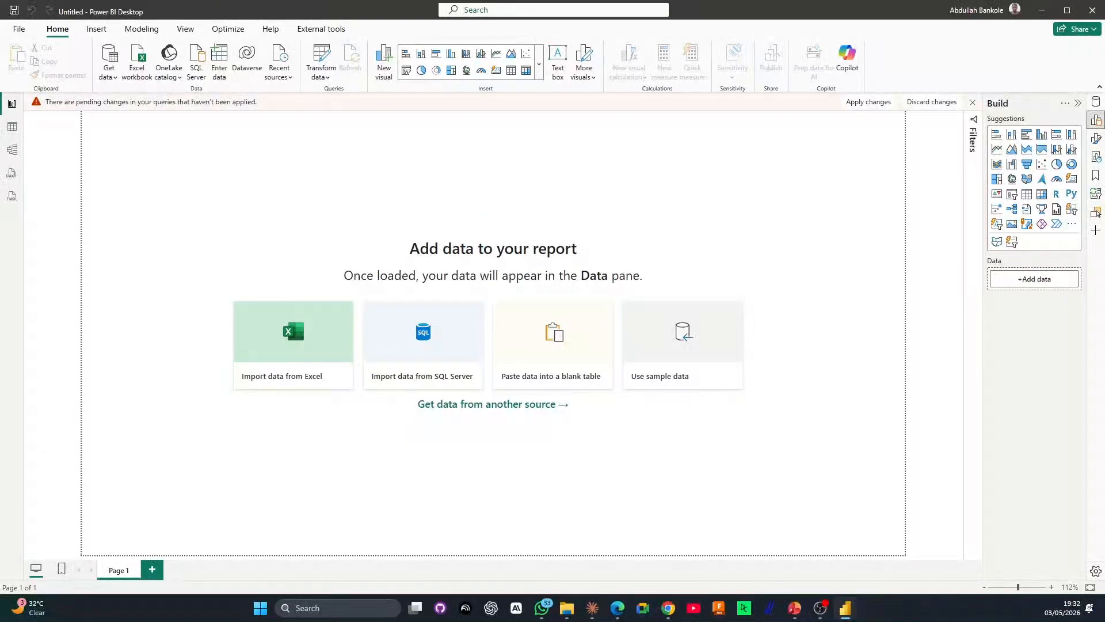
{"action": "left_click_drag", "start_coordinate": [0, 141], "coordinate": [635, 2]}
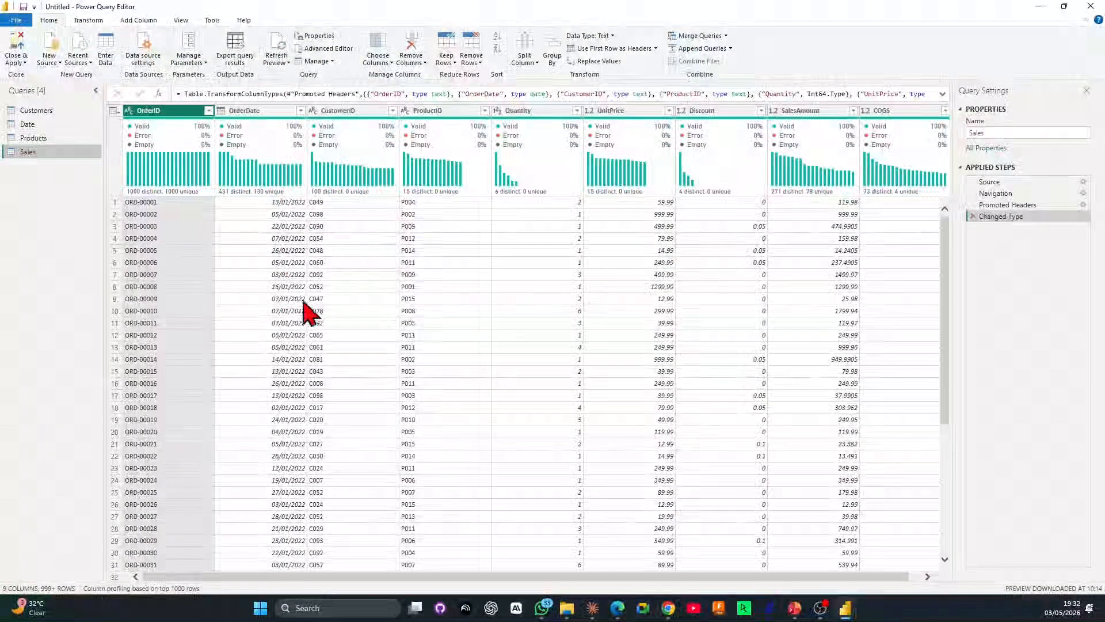
Examine the Sales, Products, Customers and Date queries, including the Date query's quarter, month and weekday columns.
{"action": "left_click_drag", "start_coordinate": [338, 576], "coordinate": [271, 593]}
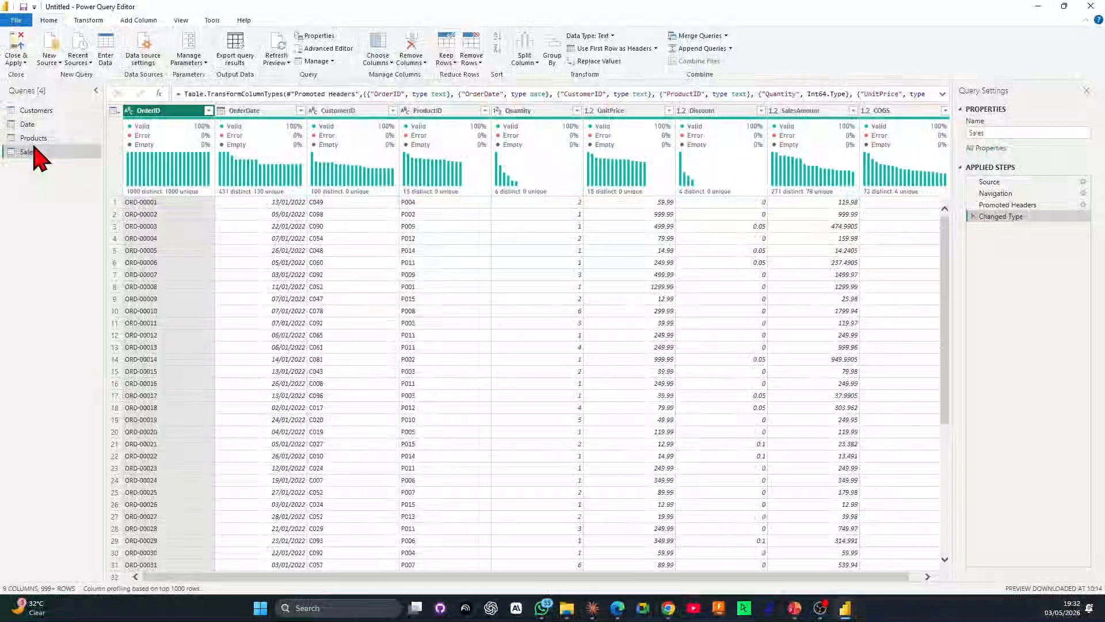
{"action": "left_click", "coordinate": [31, 138]}
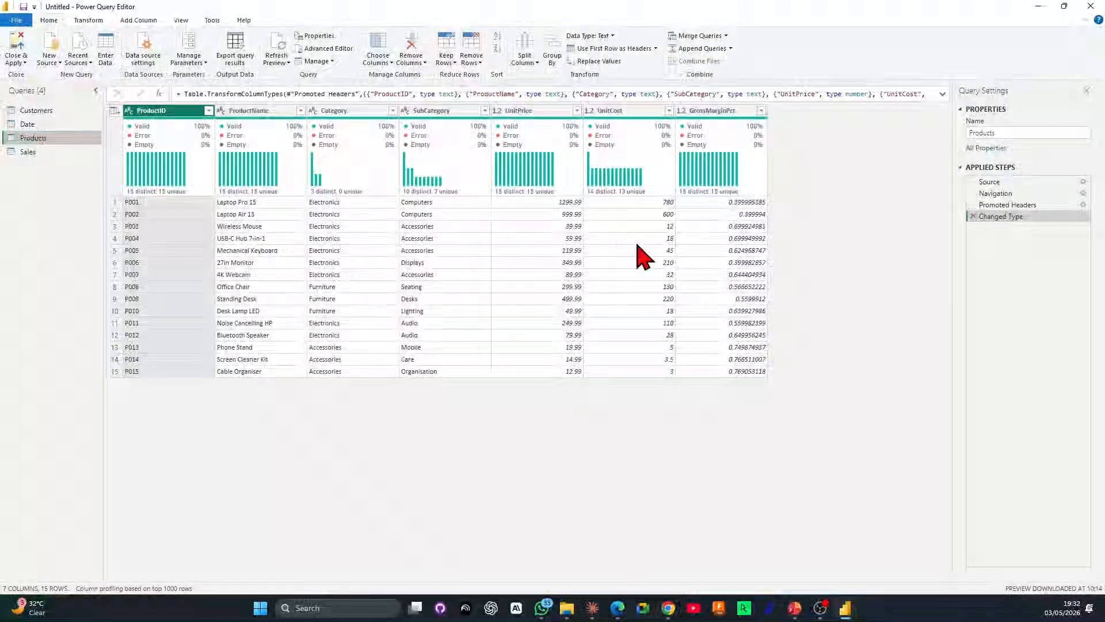
{"action": "left_click", "coordinate": [43, 110]}
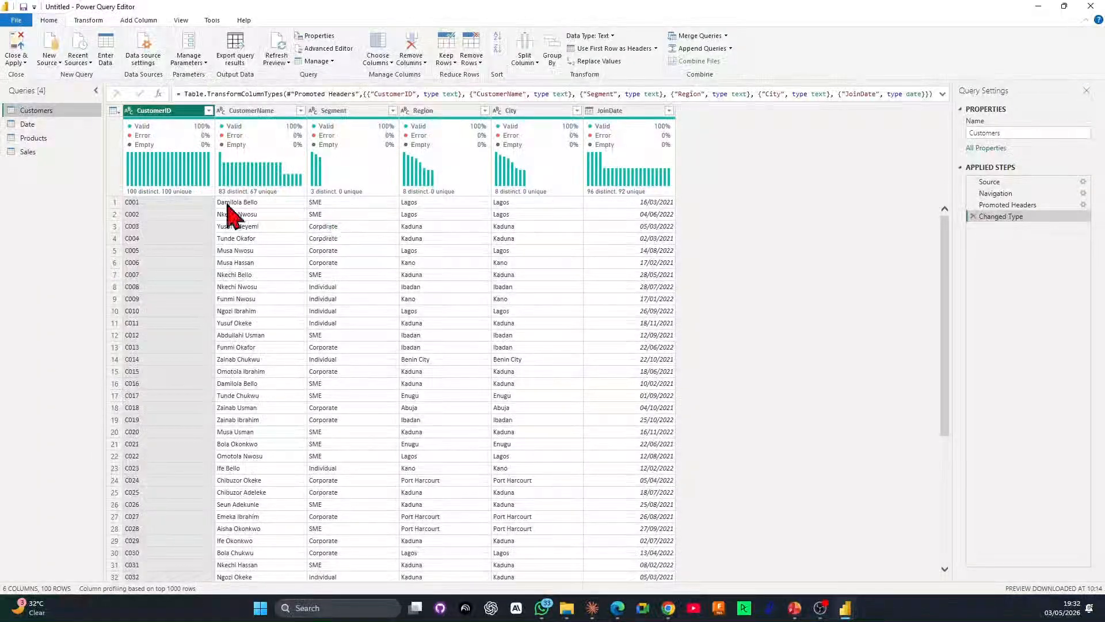
{"action": "left_click", "coordinate": [35, 125]}
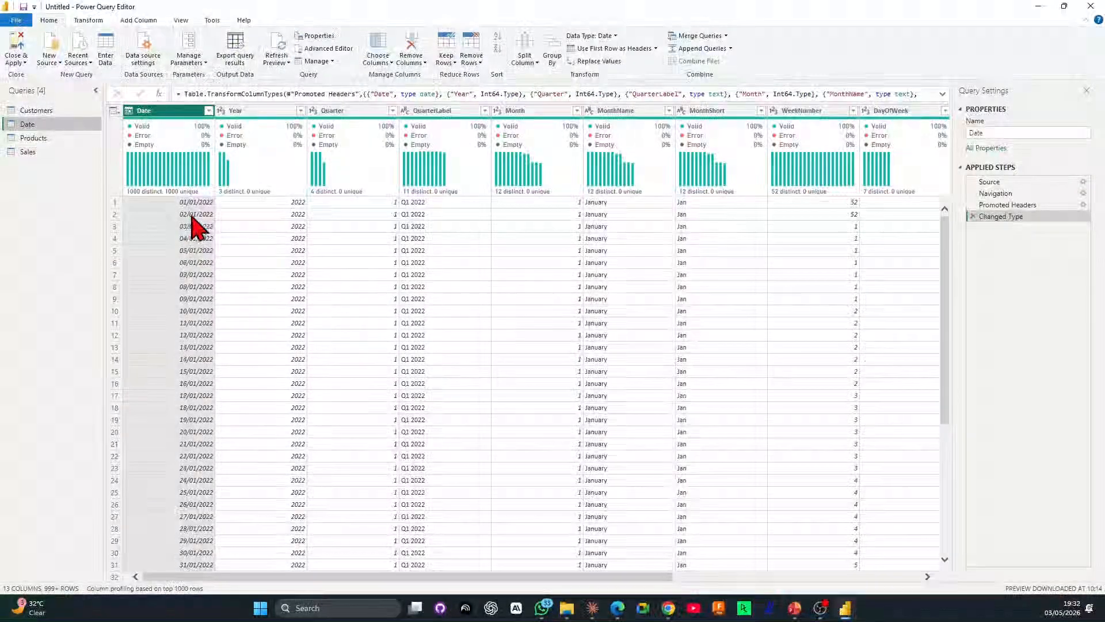
{"action": "left_click", "coordinate": [193, 226]}
{"action": "left_click", "coordinate": [322, 263]}
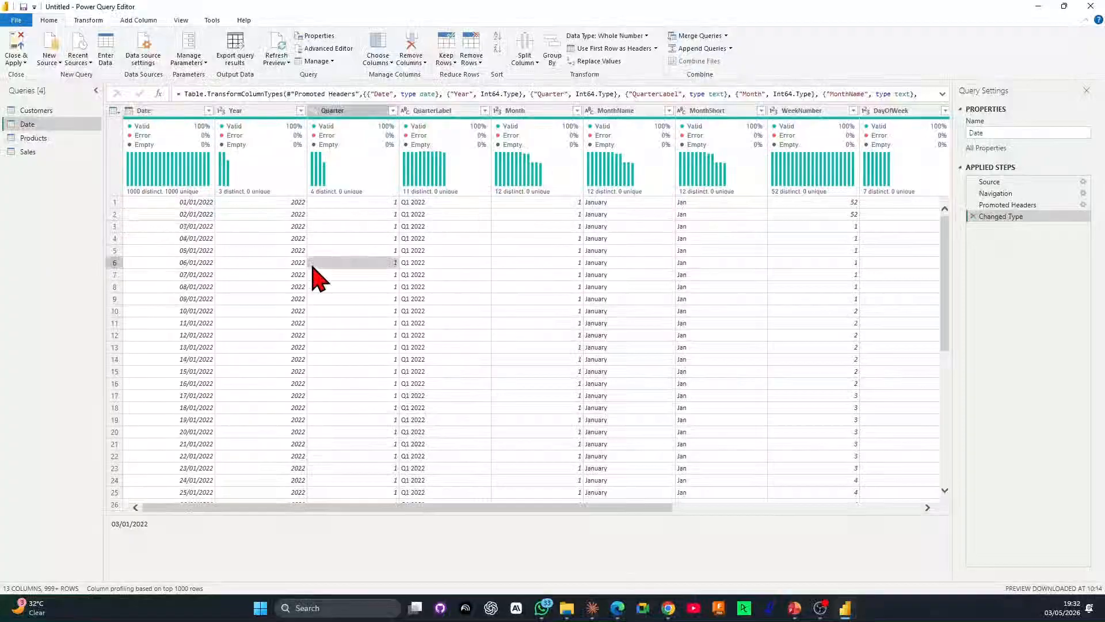
{"action": "left_click", "coordinate": [465, 266]}
{"action": "left_click", "coordinate": [561, 266]}
{"action": "left_click", "coordinate": [627, 266]}
{"action": "left_click", "coordinate": [742, 266]}
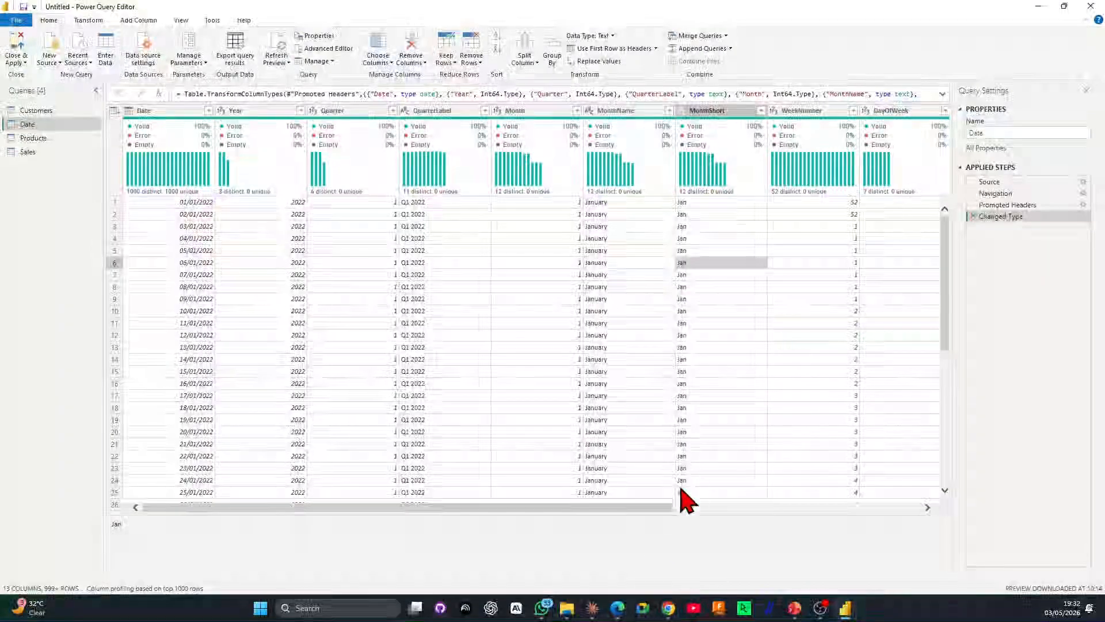
{"action": "left_click_drag", "start_coordinate": [646, 508], "coordinate": [193, 508]}
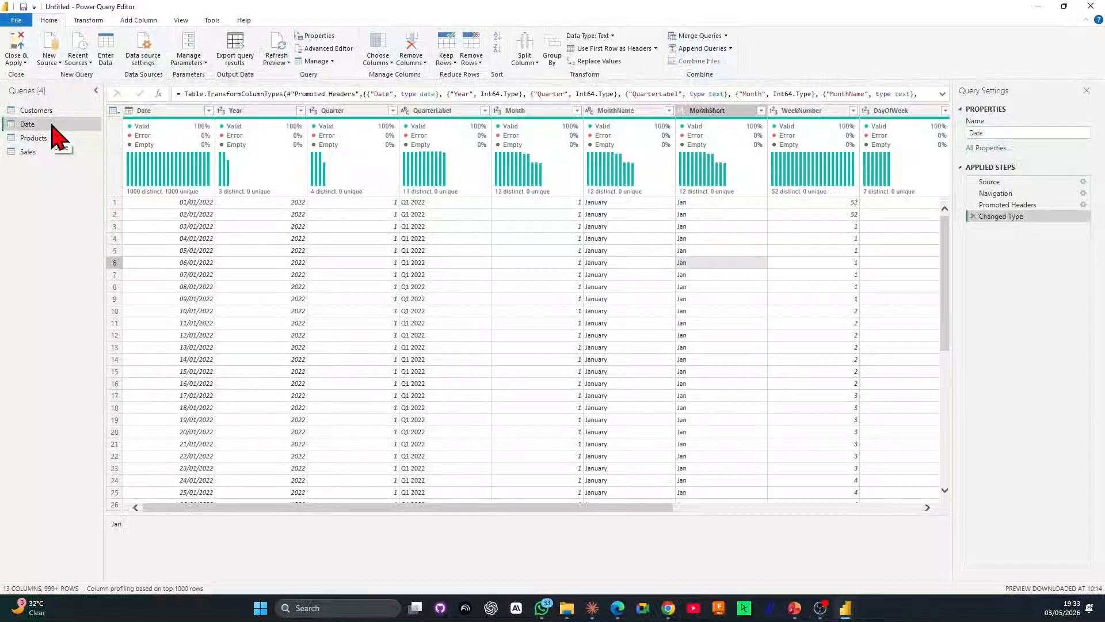
Check the Sales query's OrderDate column and the Date query, and apply the queries to the model, closing Power Query.
{"action": "left_click", "coordinate": [35, 152]}
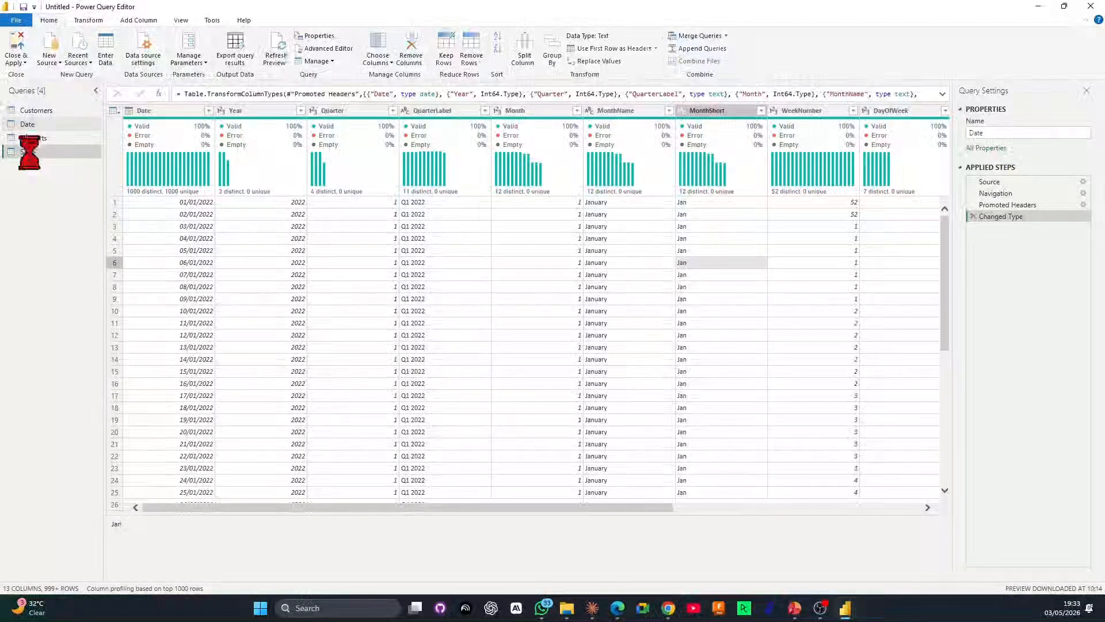
{"action": "left_click", "coordinate": [264, 113]}
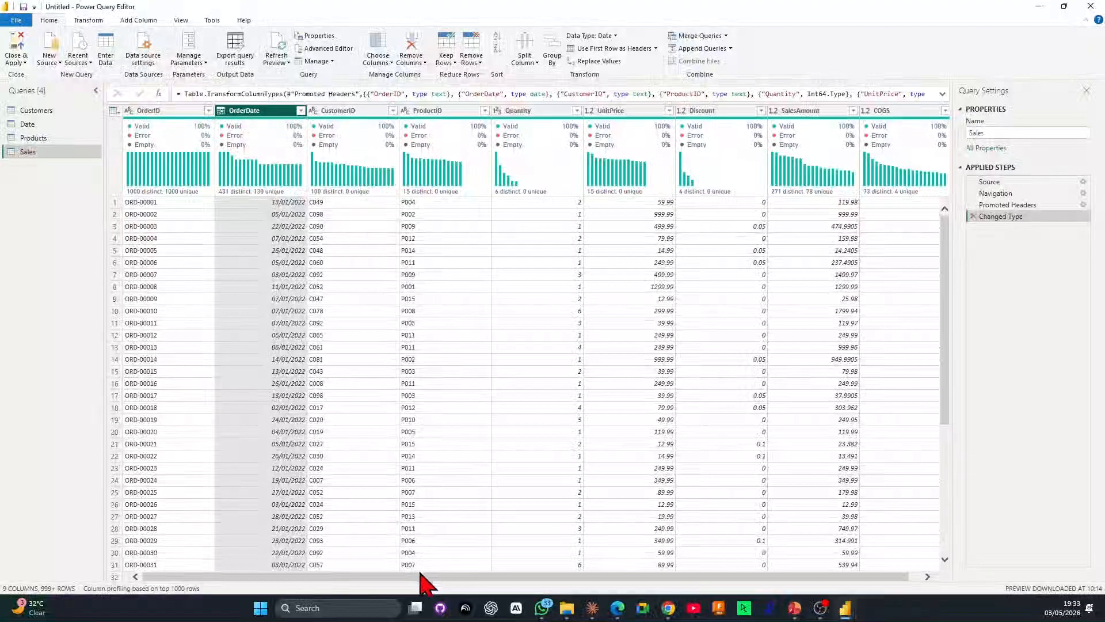
{"action": "left_click_drag", "start_coordinate": [419, 577], "coordinate": [231, 581]}
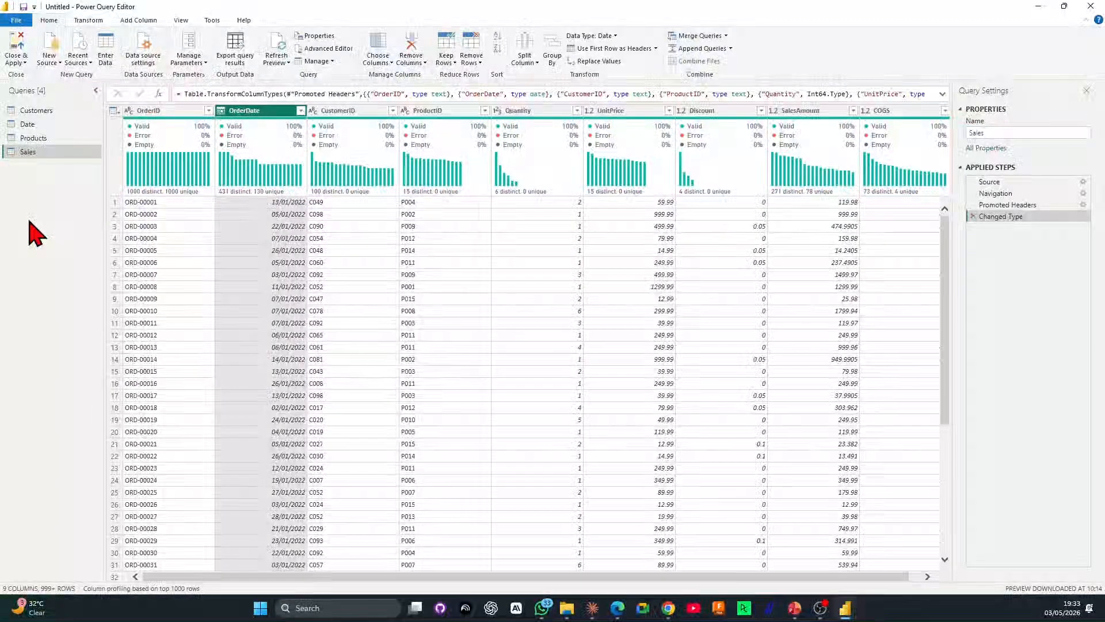
{"action": "left_click", "coordinate": [40, 124]}
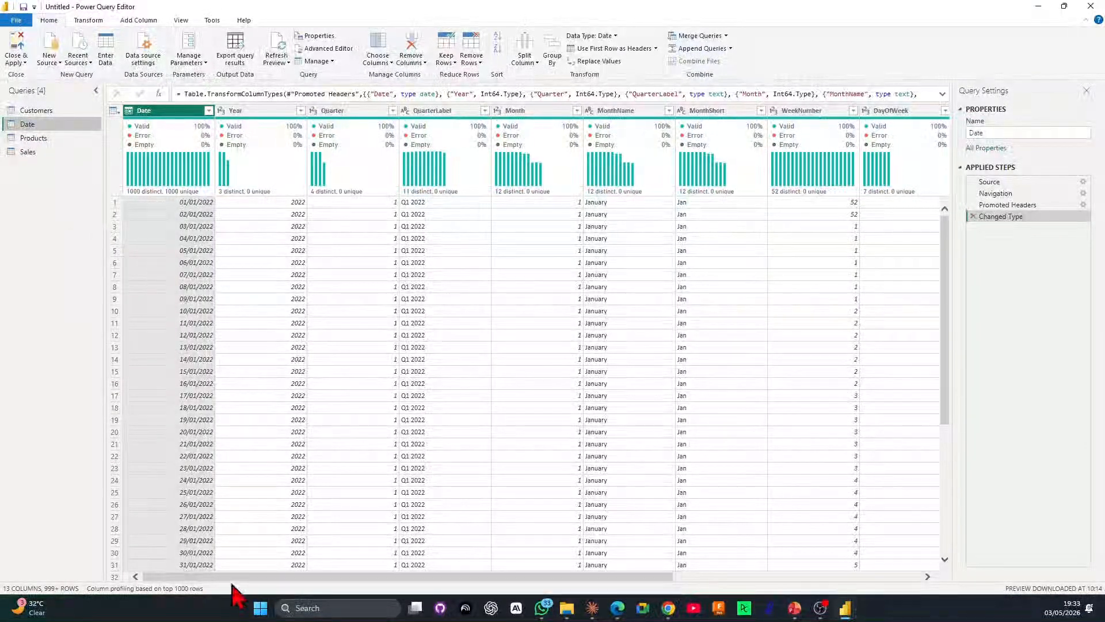
{"action": "left_click_drag", "start_coordinate": [233, 577], "coordinate": [153, 572]}
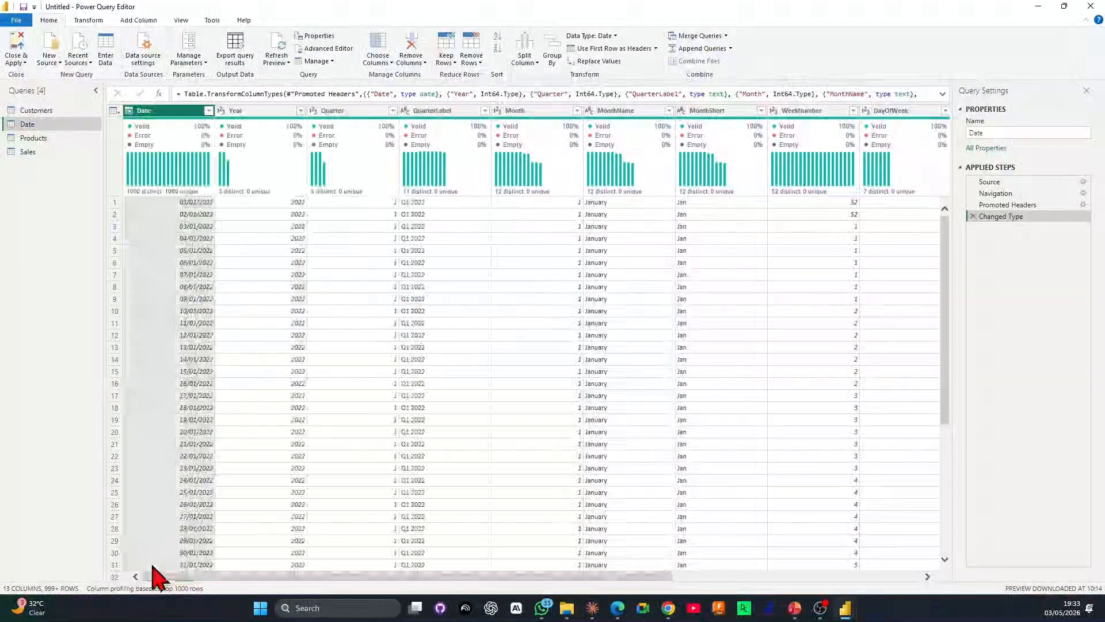
{"action": "left_click", "coordinate": [24, 62]}
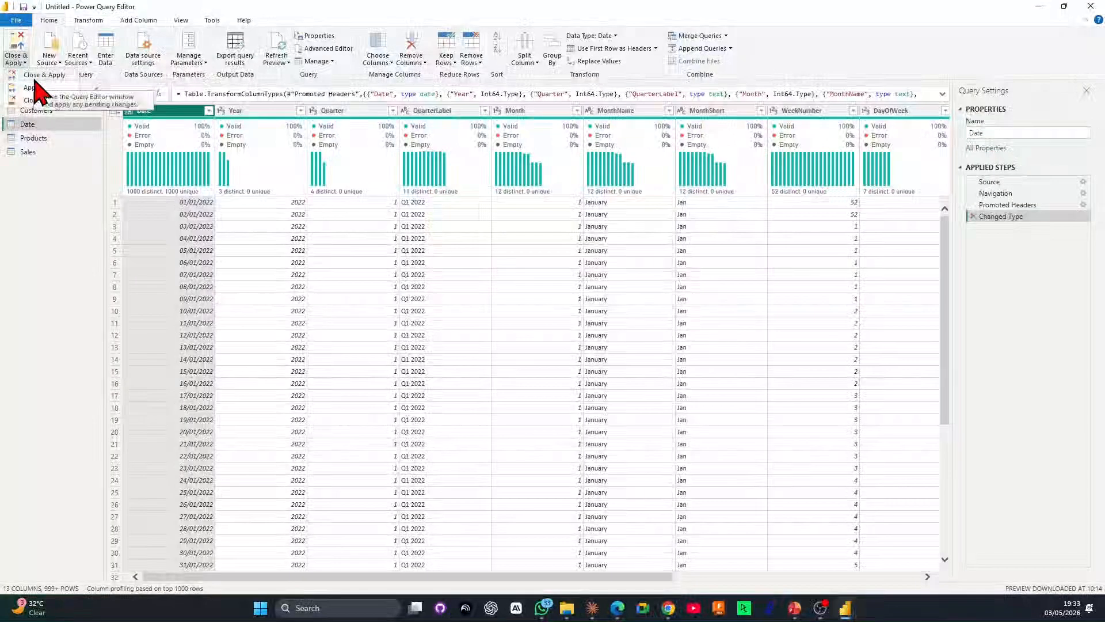
{"action": "left_click", "coordinate": [36, 77]}
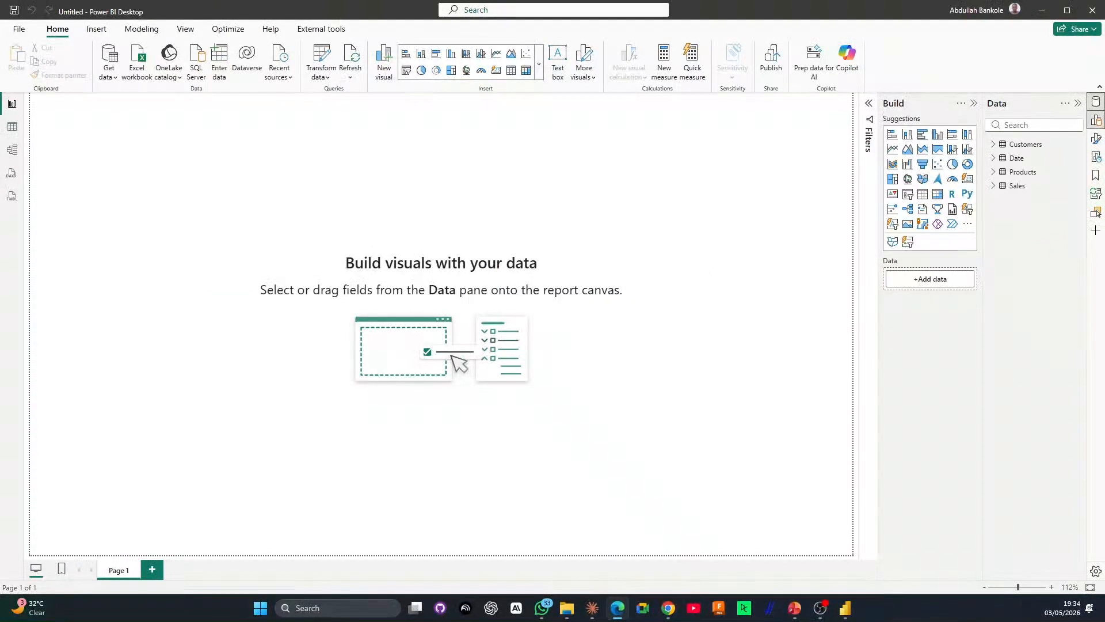
Review the loaded Customers, Date, Products and Sales tables in Table view and open the Model view to see their relationships.
{"action": "key", "text": "alt+Tab"}
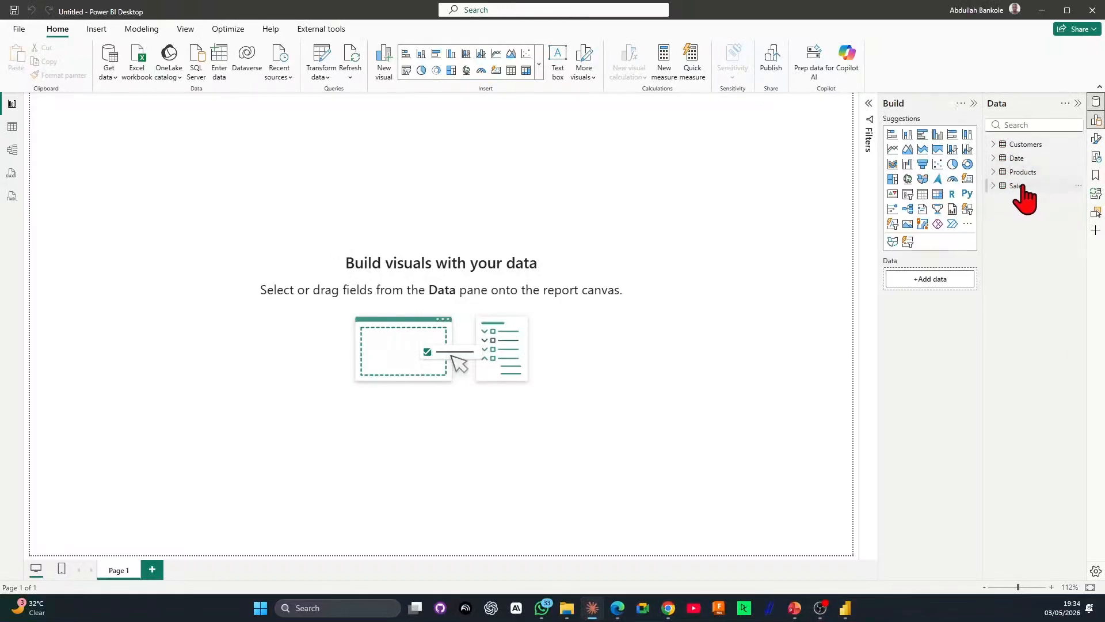
{"action": "left_click", "coordinate": [14, 133]}
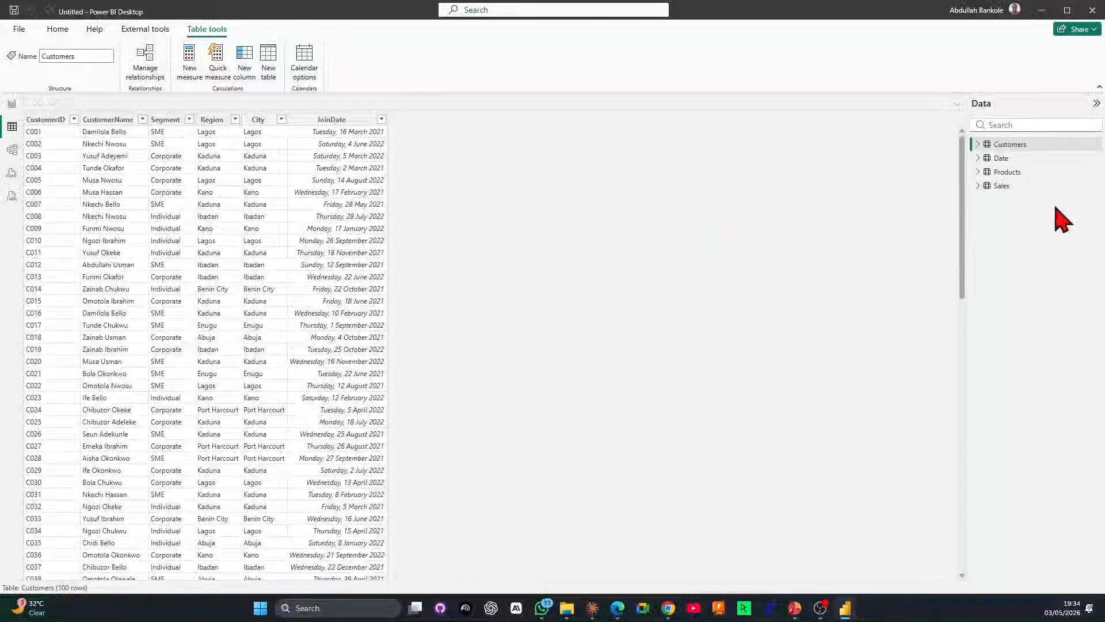
{"action": "left_click", "coordinate": [1016, 161]}
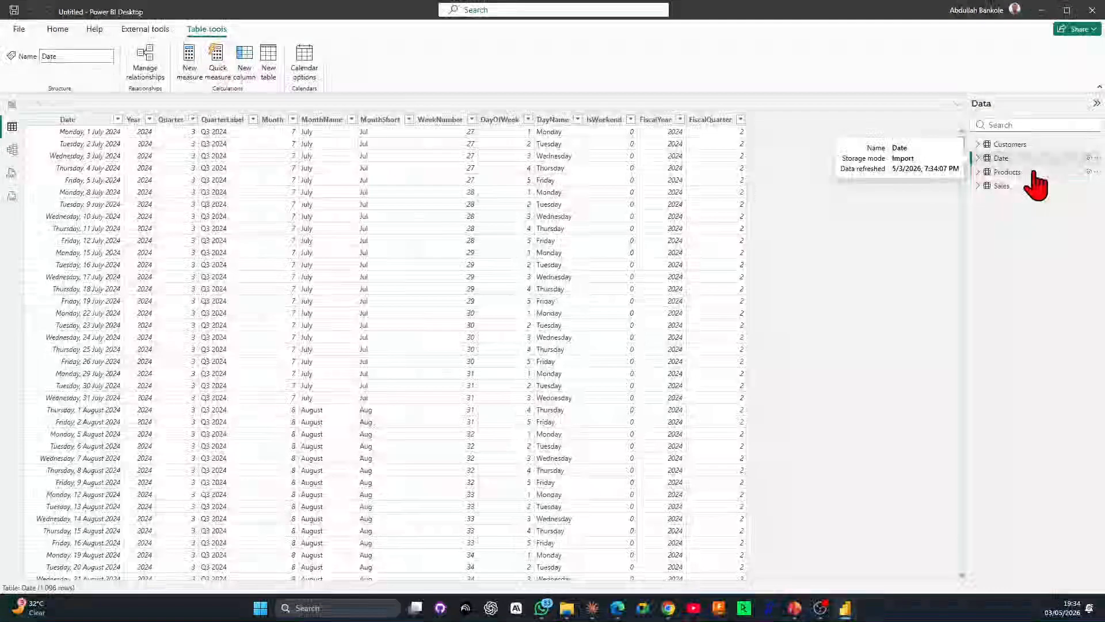
{"action": "left_click", "coordinate": [1031, 174]}
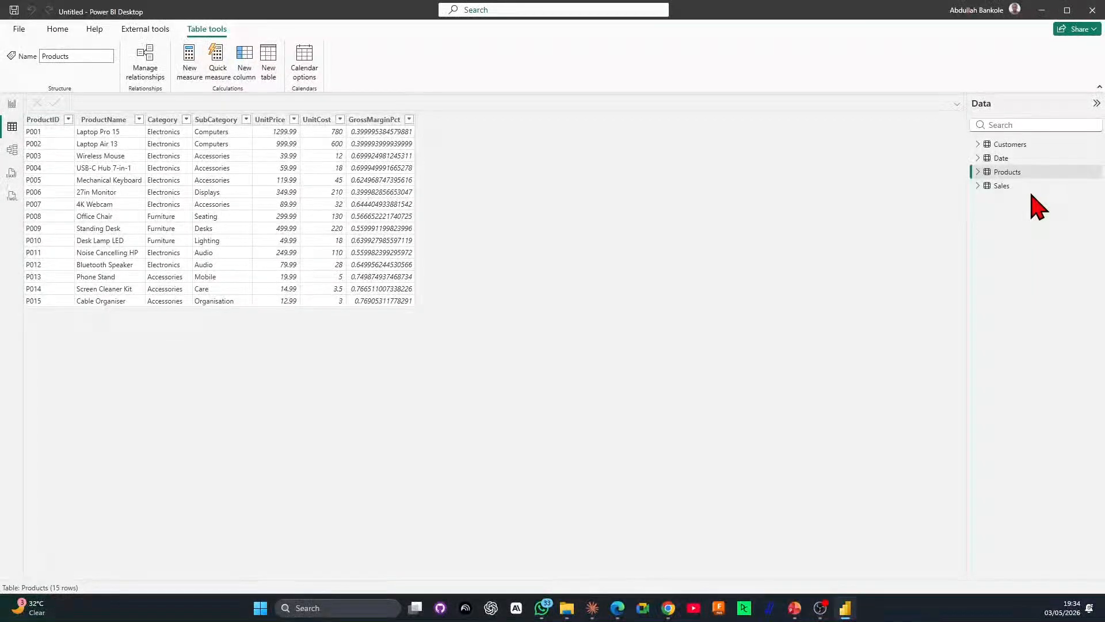
{"action": "left_click", "coordinate": [1022, 186]}
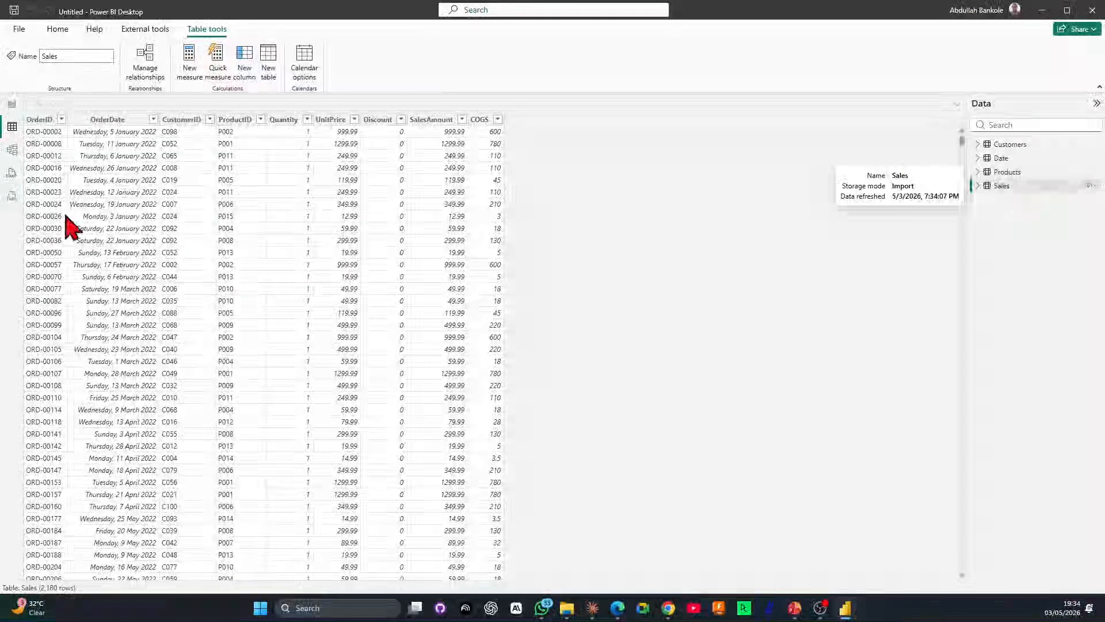
{"action": "left_click", "coordinate": [12, 151]}
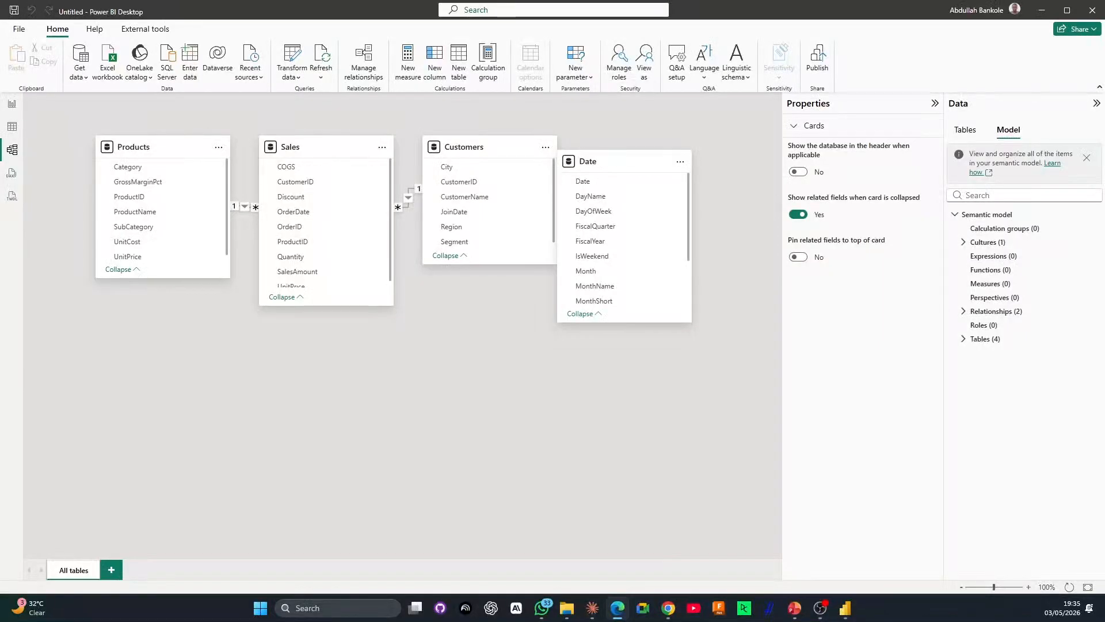
{"action": "key", "text": "alt+Tab"}
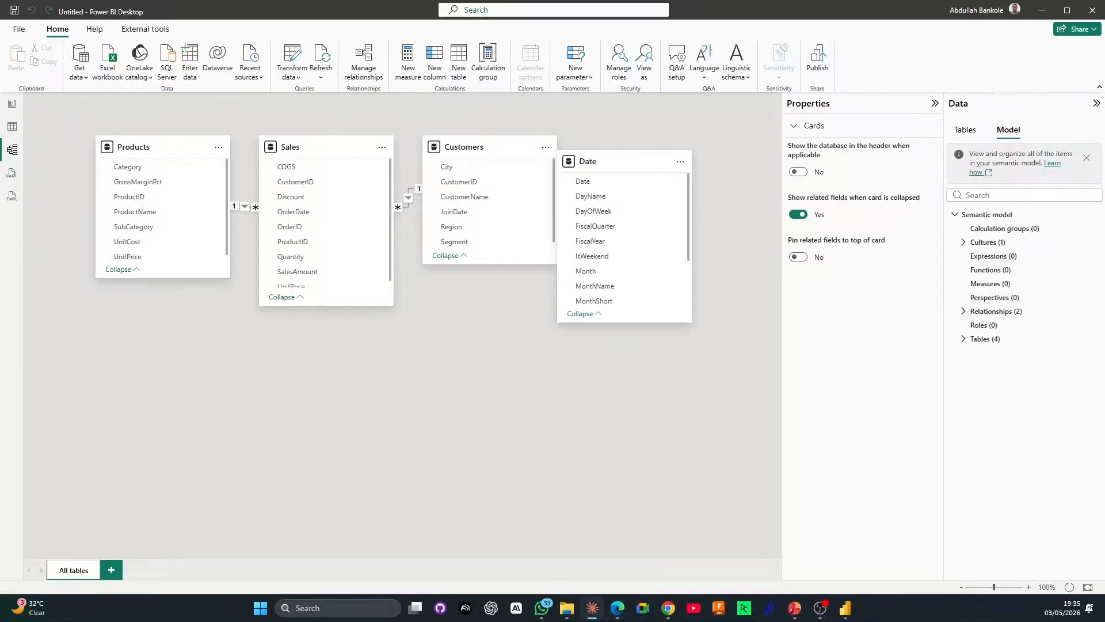
{"action": "key", "text": "alt+Tab"}
{"action": "key", "text": "alt+Tab"}
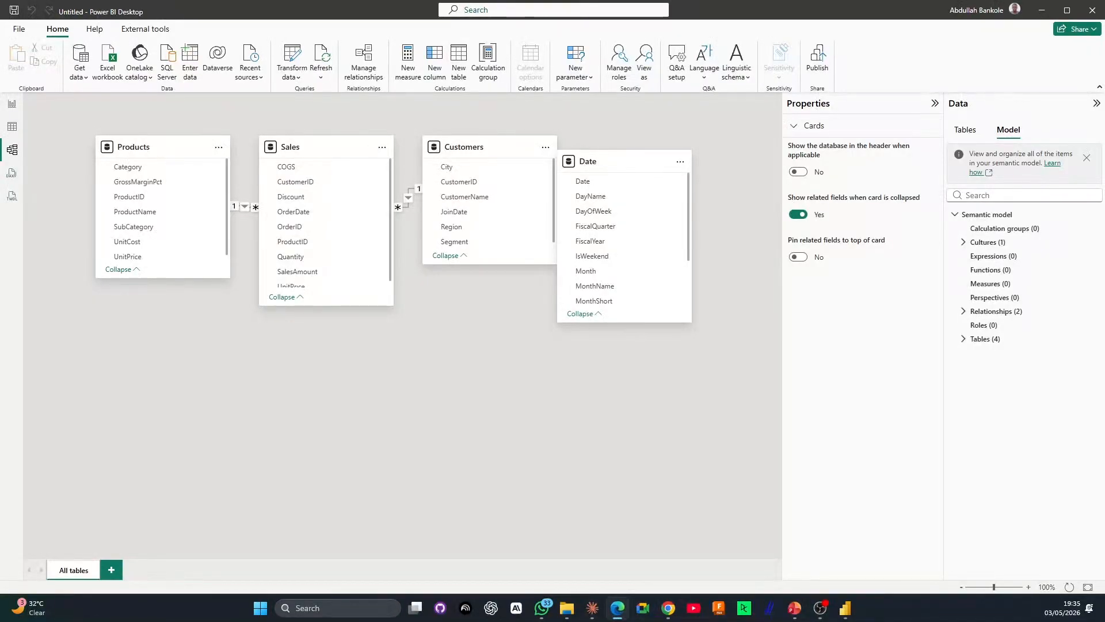
{"action": "key", "text": "alt+Tab"}
{"action": "key", "text": "alt+Tab"}
{"action": "key", "text": "alt+Tab"}
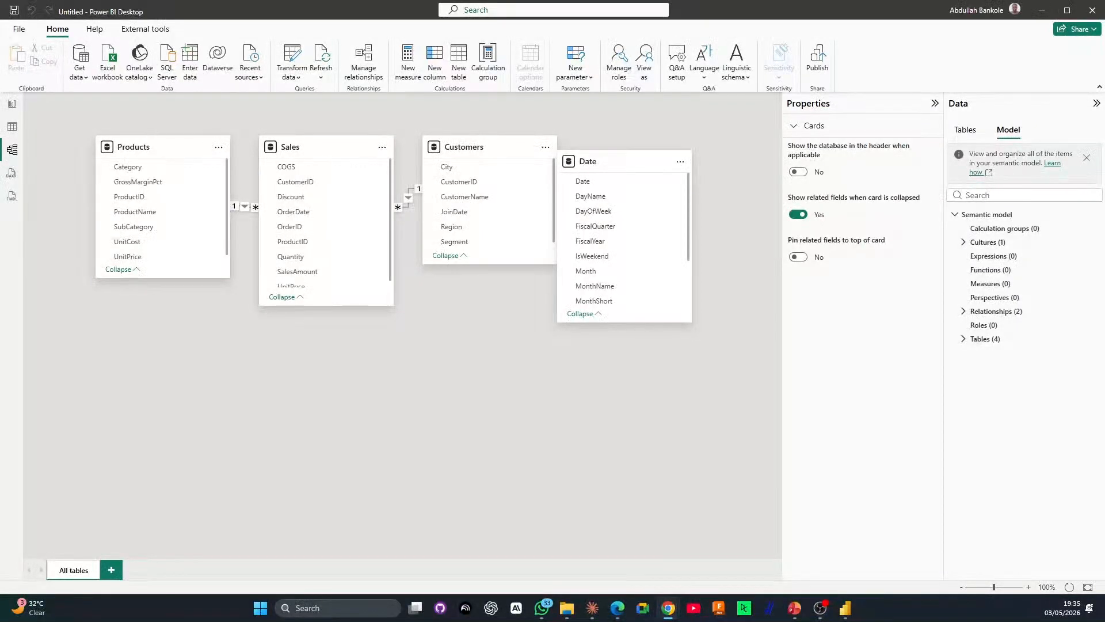
{"action": "key", "text": "alt+Tab"}
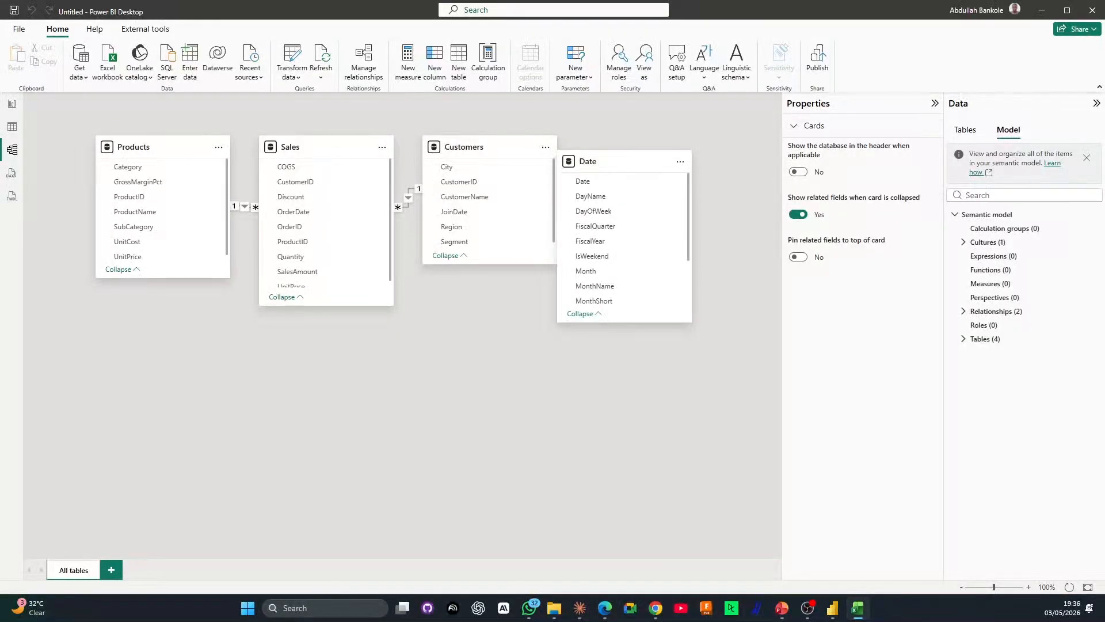
Return to Table view and go through the rows of the Customers, Date and Products tables.
{"action": "left_click", "coordinate": [13, 126]}
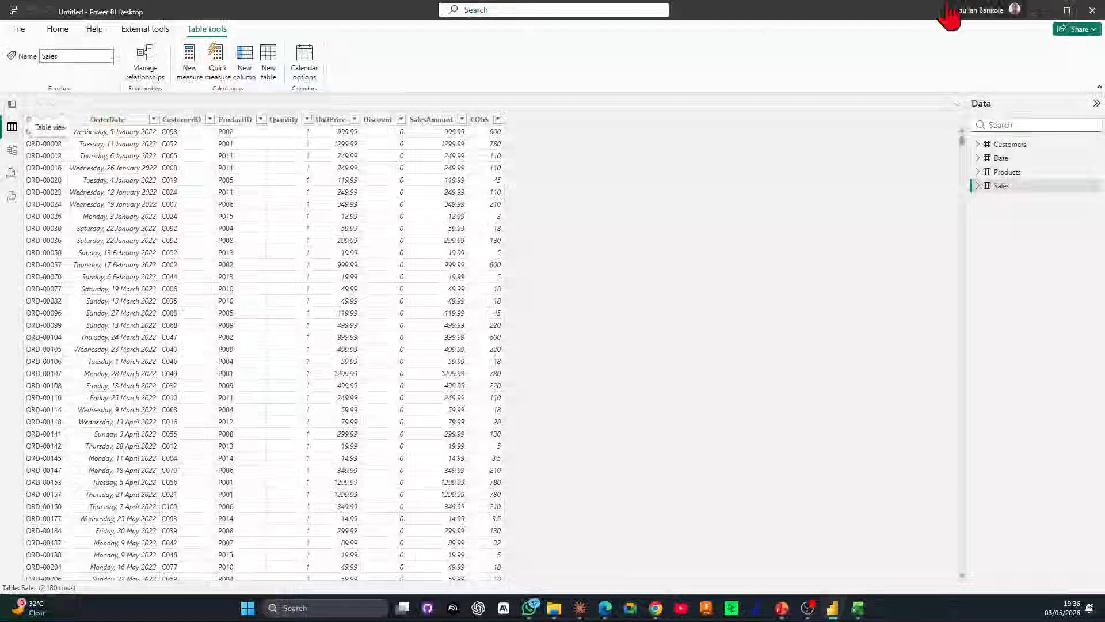
{"action": "left_click", "coordinate": [1015, 150]}
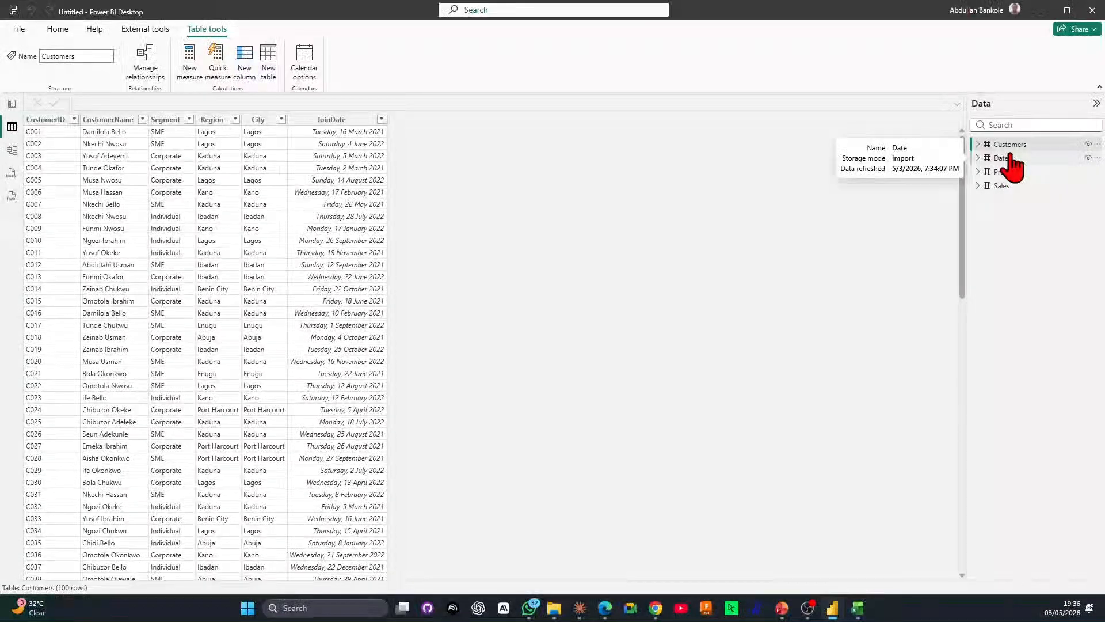
{"action": "left_click", "coordinate": [1001, 158]}
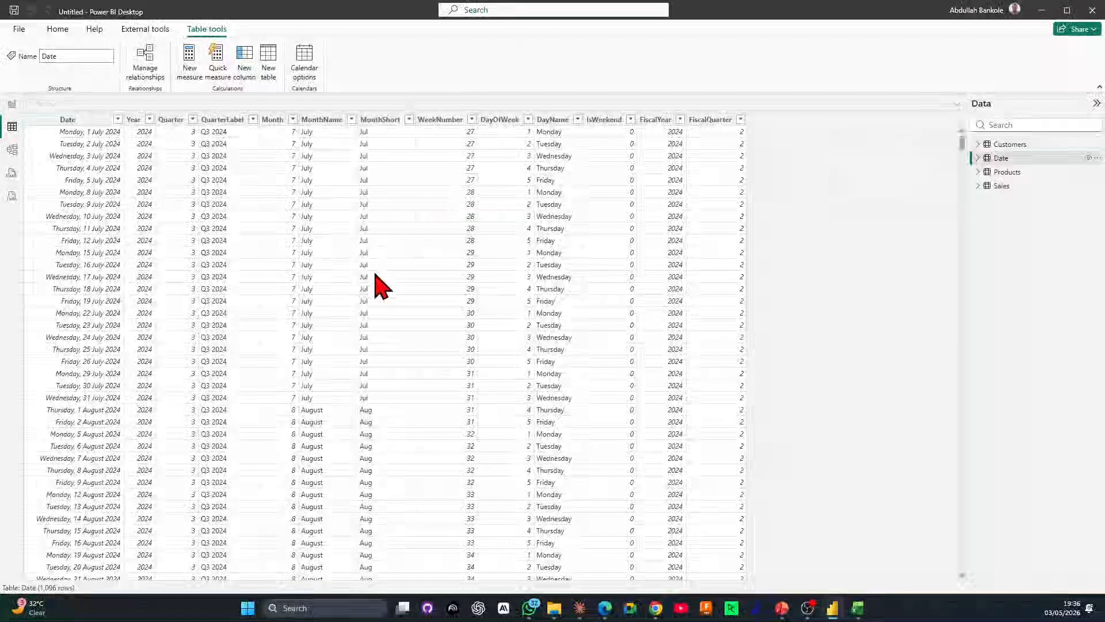
{"action": "left_click", "coordinate": [1011, 172]}
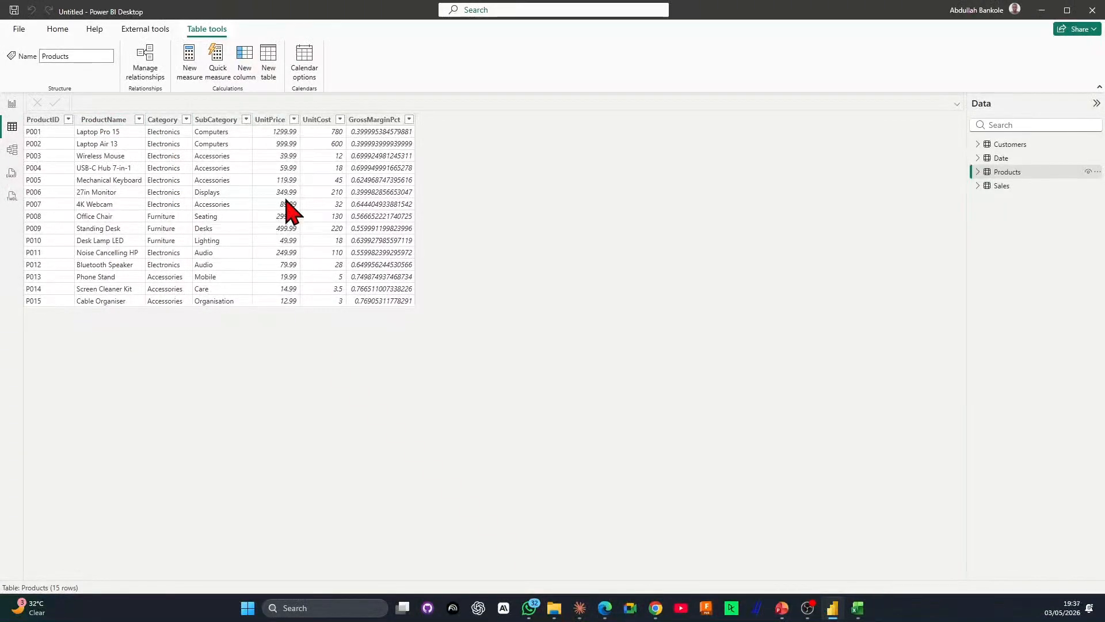
Check the Customers table's city and segment columns and the Sales rows, and view the table relationships in Model view.
{"action": "left_click", "coordinate": [1011, 144]}
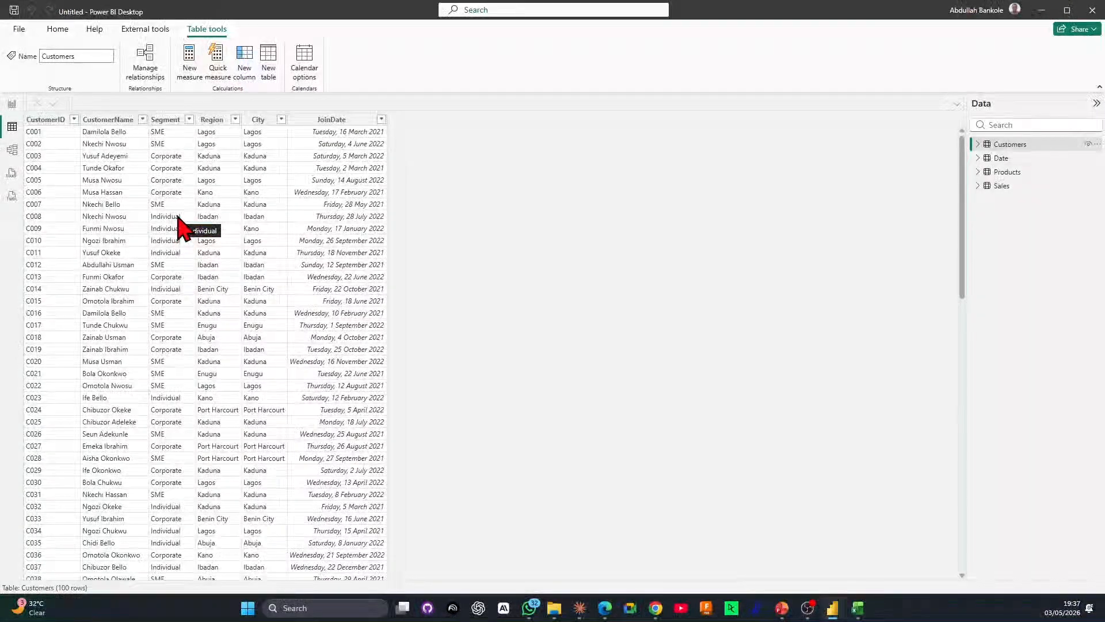
{"action": "left_click", "coordinate": [281, 120]}
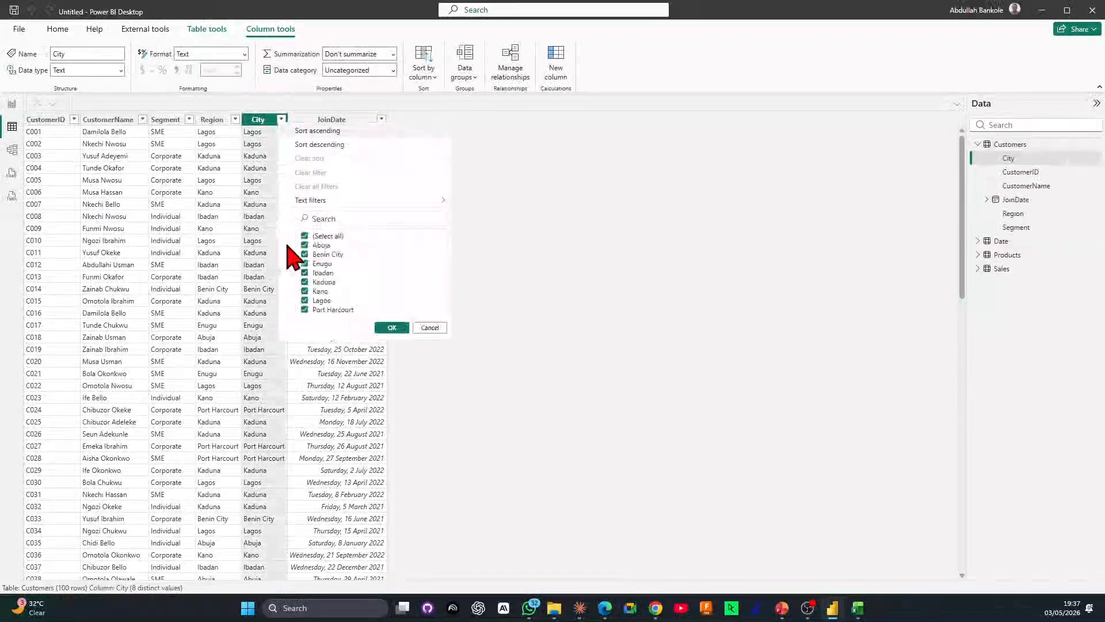
{"action": "left_click", "coordinate": [168, 316]}
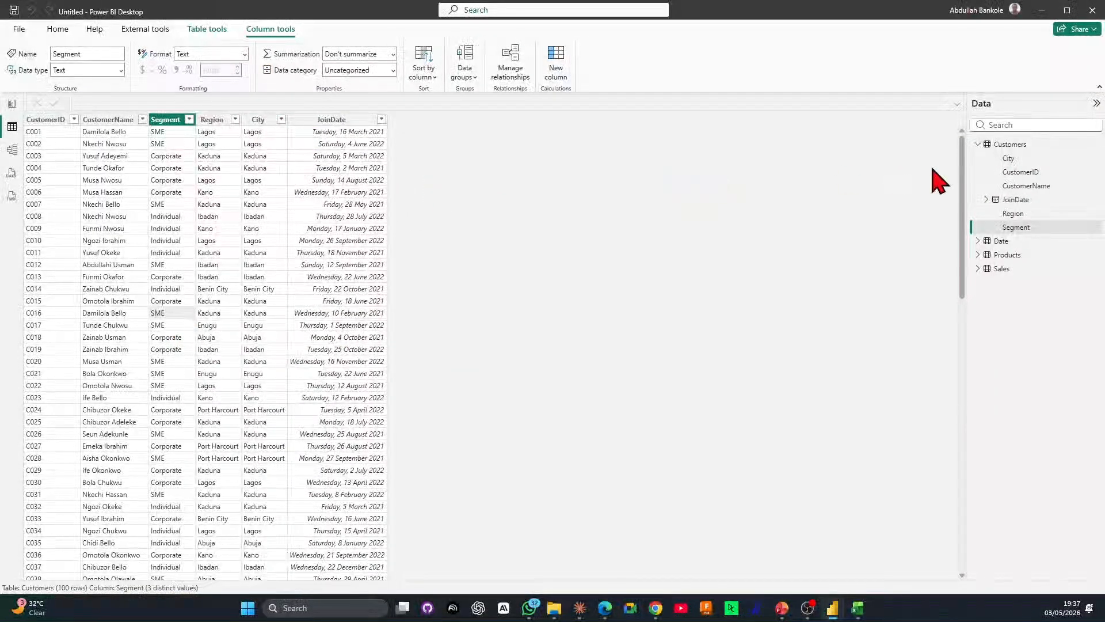
{"action": "left_click", "coordinate": [1008, 269]}
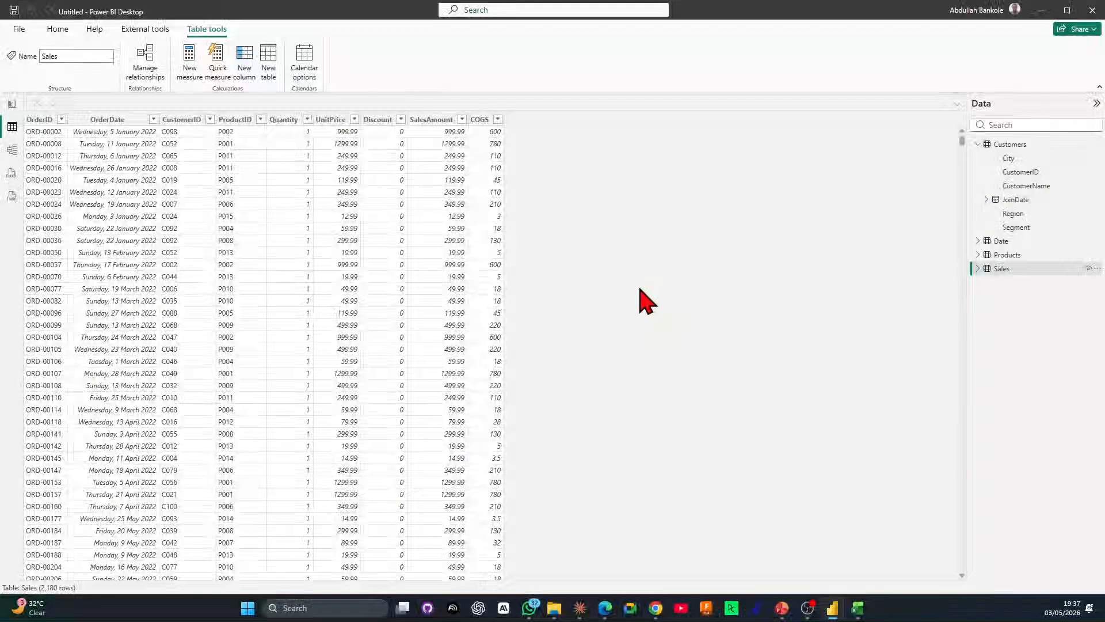
{"action": "left_click", "coordinate": [12, 151]}
{"action": "left_click_drag", "start_coordinate": [334, 154], "coordinate": [318, 295]}
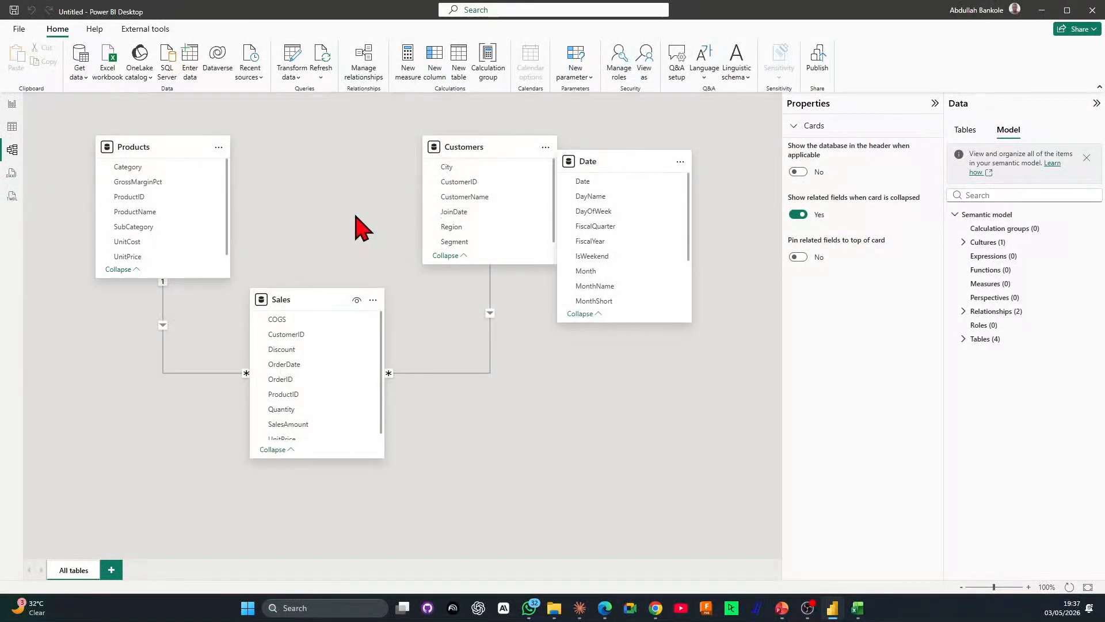
Return to Table view, open the Date table, and look at its calendar options before closing them.
{"action": "left_click", "coordinate": [13, 127]}
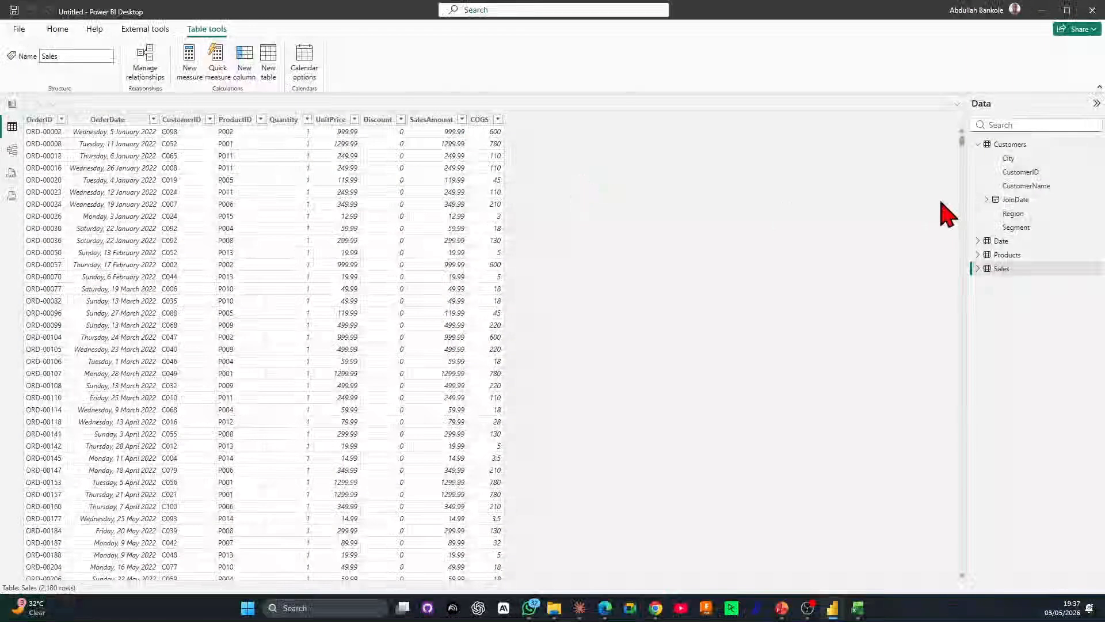
{"action": "left_click", "coordinate": [1011, 145]}
{"action": "left_click", "coordinate": [1022, 255]}
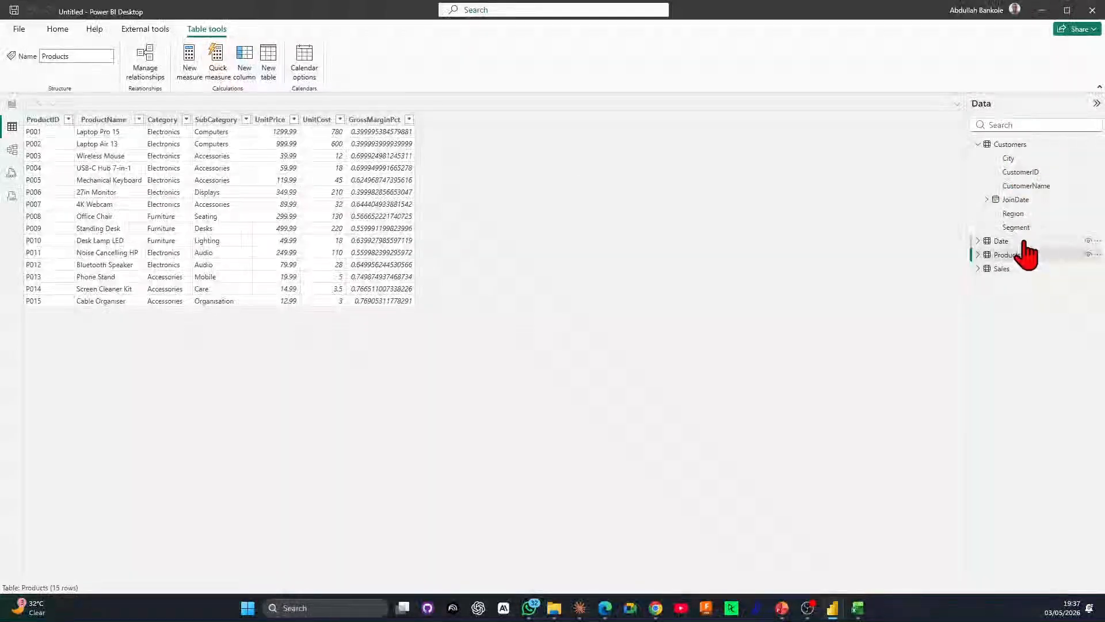
{"action": "left_click", "coordinate": [1026, 242]}
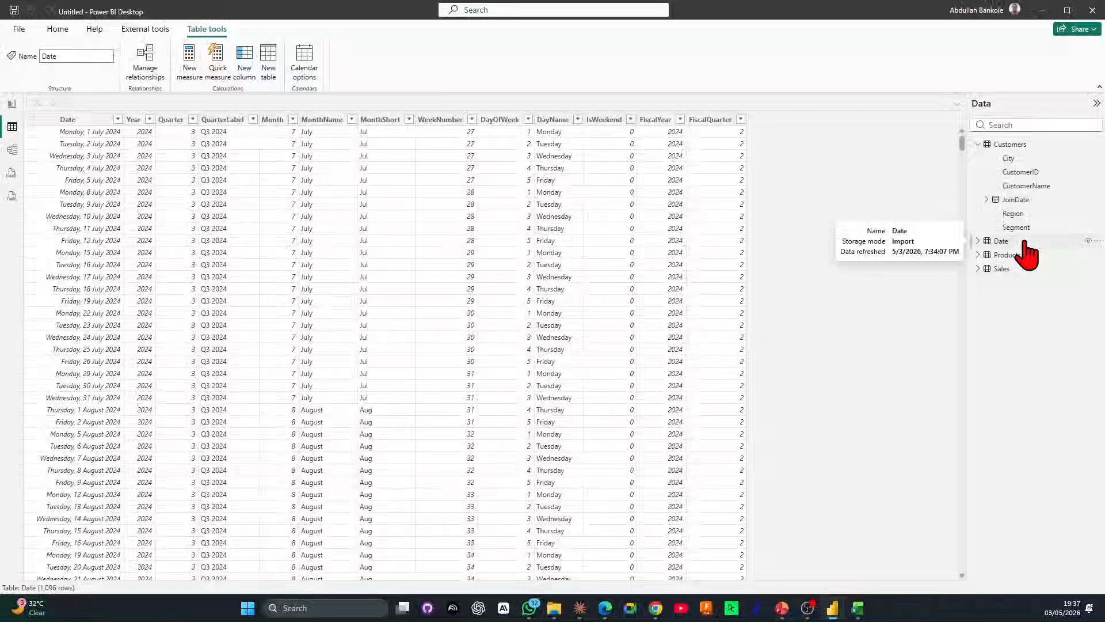
{"action": "right_click", "coordinate": [1025, 243]}
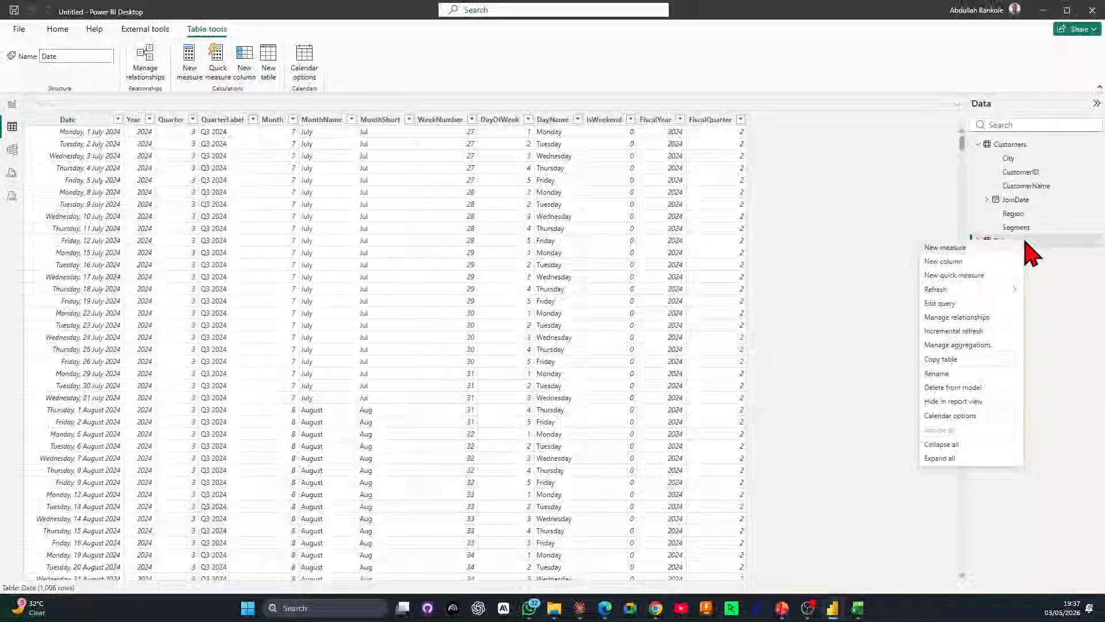
{"action": "left_click", "coordinate": [959, 415]}
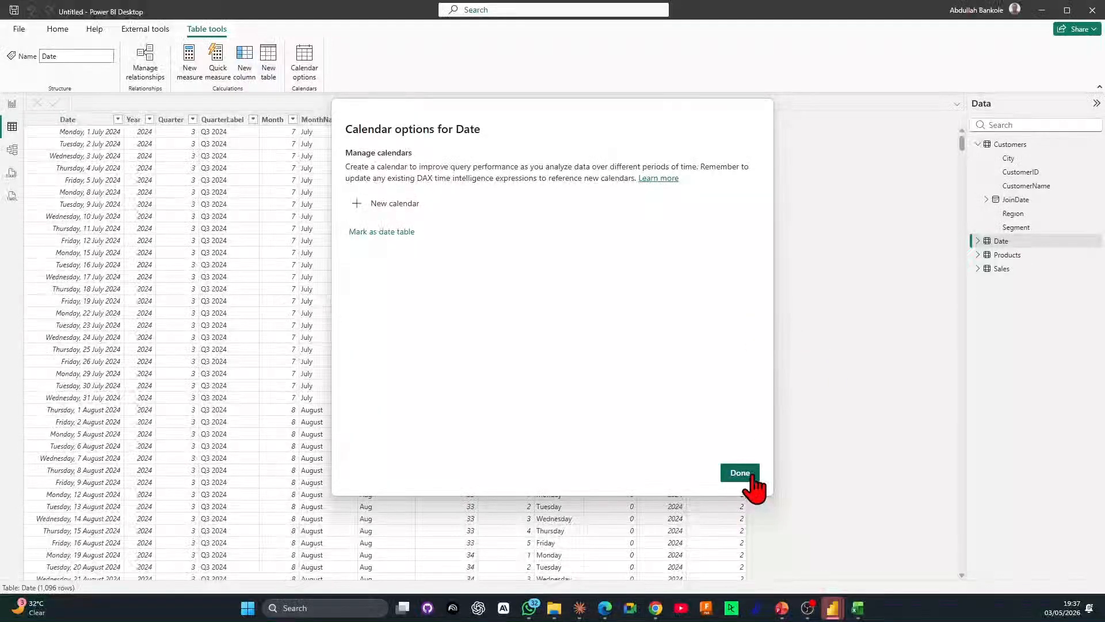
{"action": "left_click", "coordinate": [749, 475]}
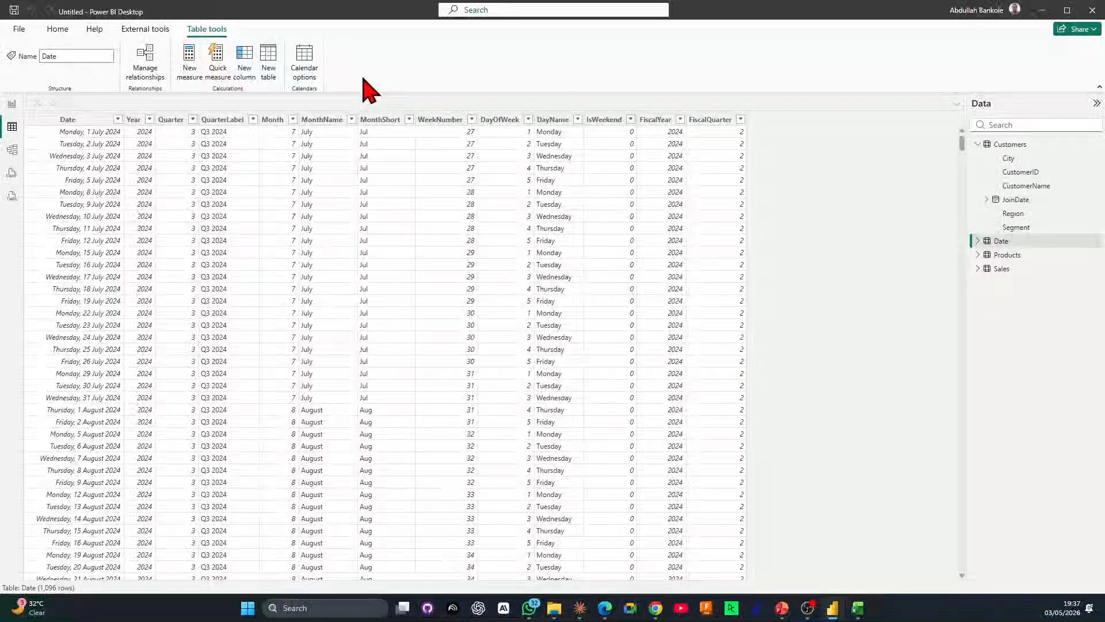
Mark the Date table as a date table through its calendar options, using Date as the date column, and save.
{"action": "left_click", "coordinate": [306, 63]}
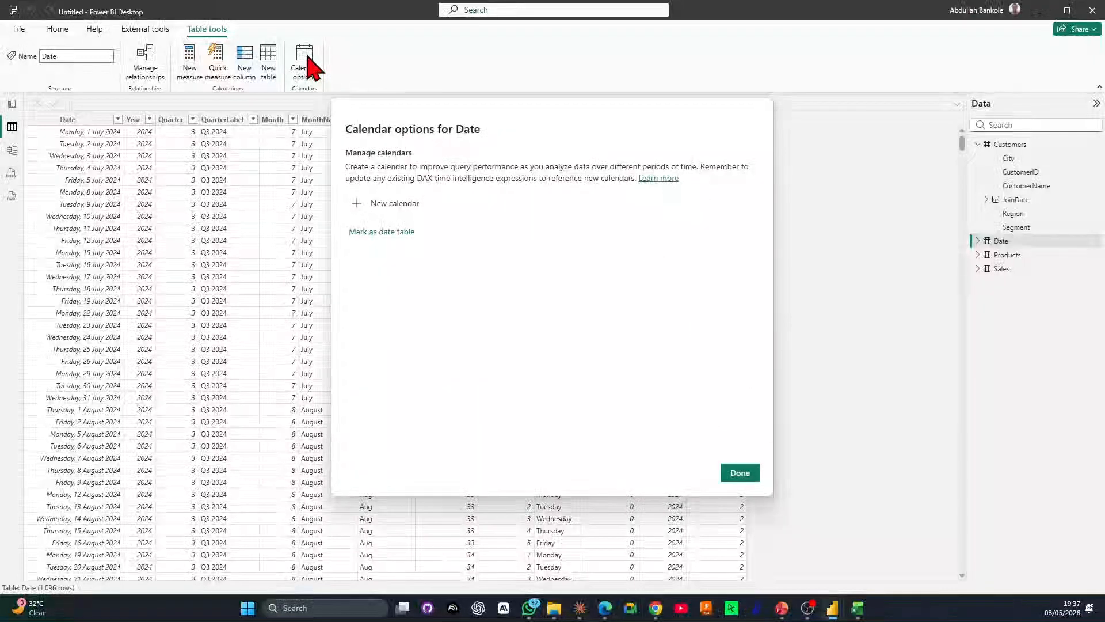
{"action": "left_click", "coordinate": [372, 232]}
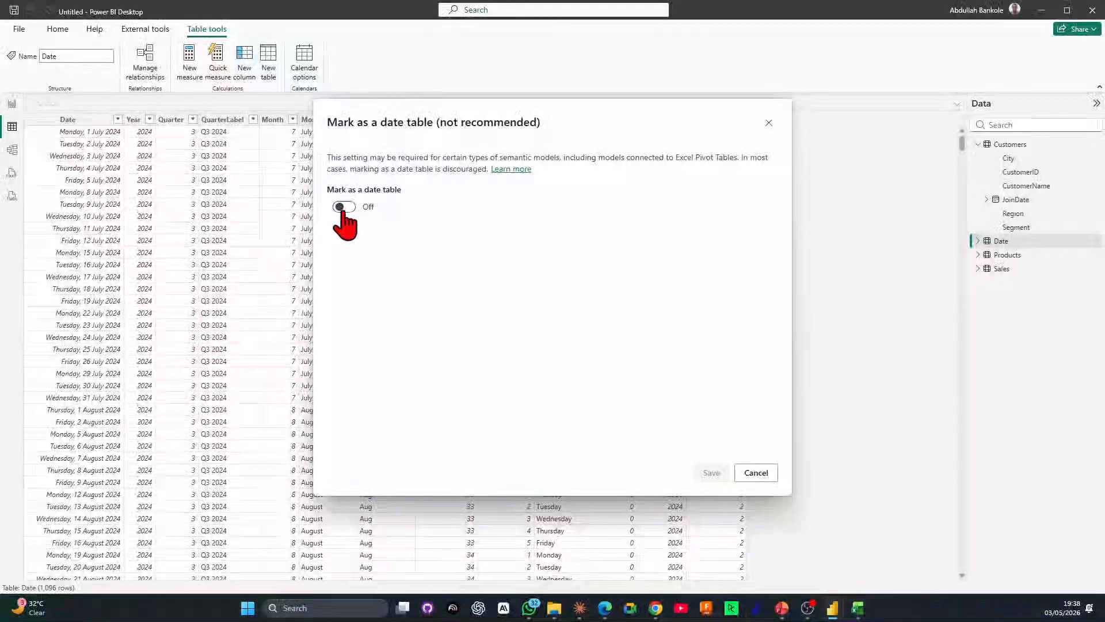
{"action": "left_click", "coordinate": [342, 207]}
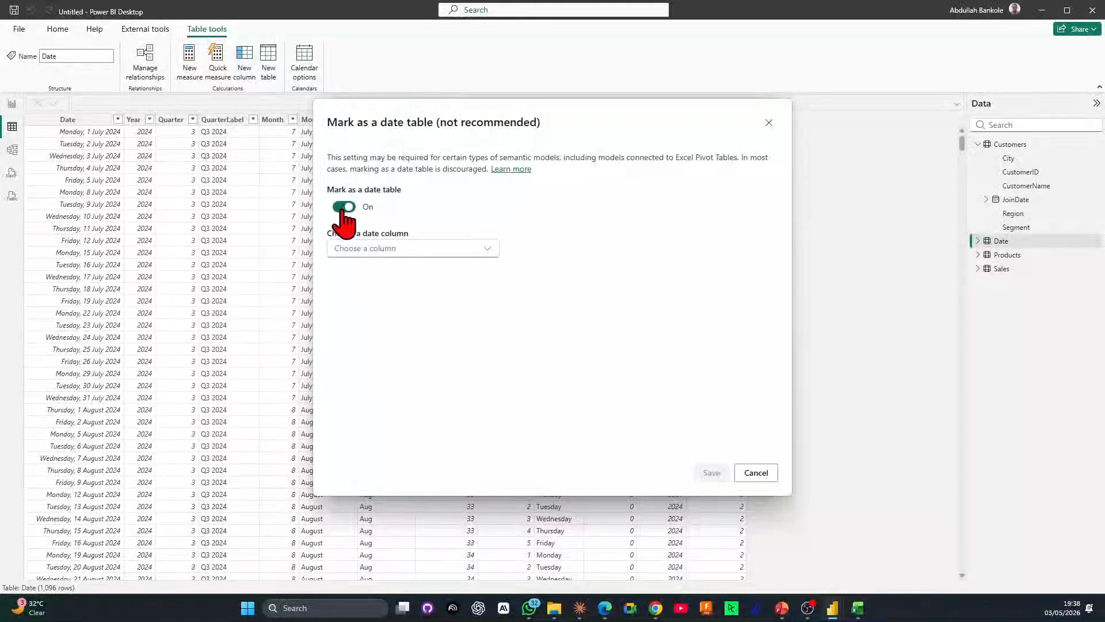
{"action": "left_click", "coordinate": [399, 247]}
{"action": "left_click", "coordinate": [375, 269]}
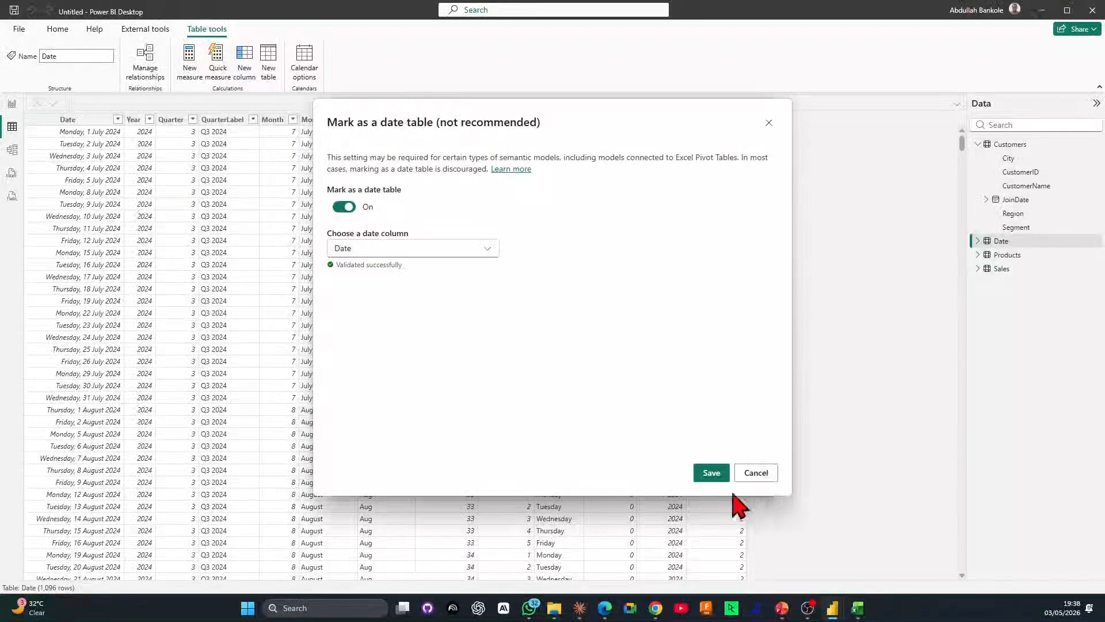
{"action": "left_click", "coordinate": [711, 473]}
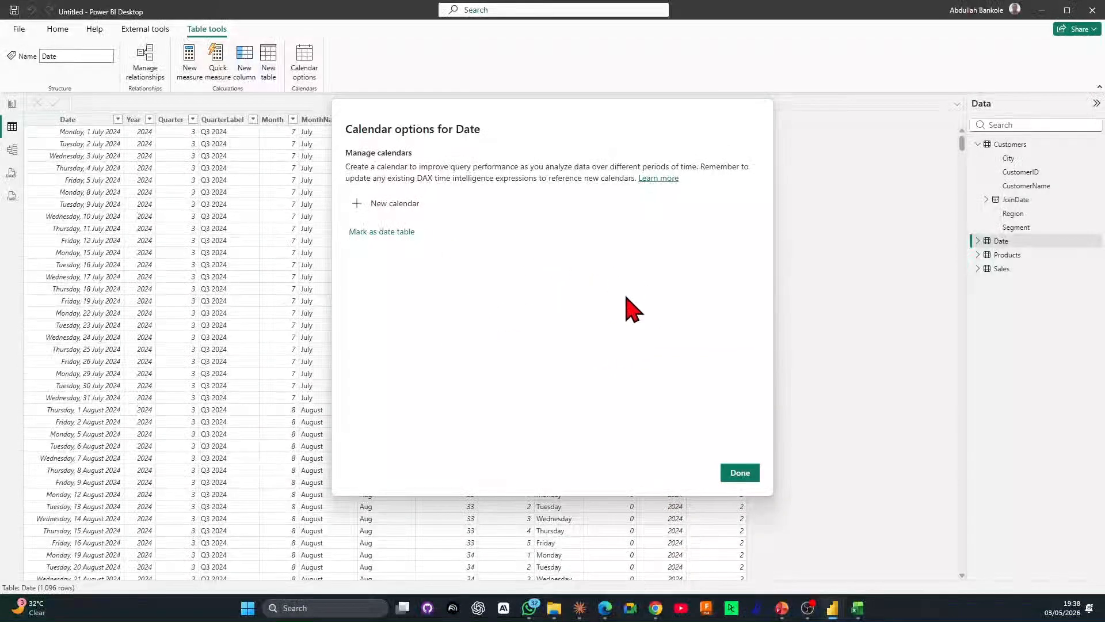
{"action": "left_click", "coordinate": [742, 476]}
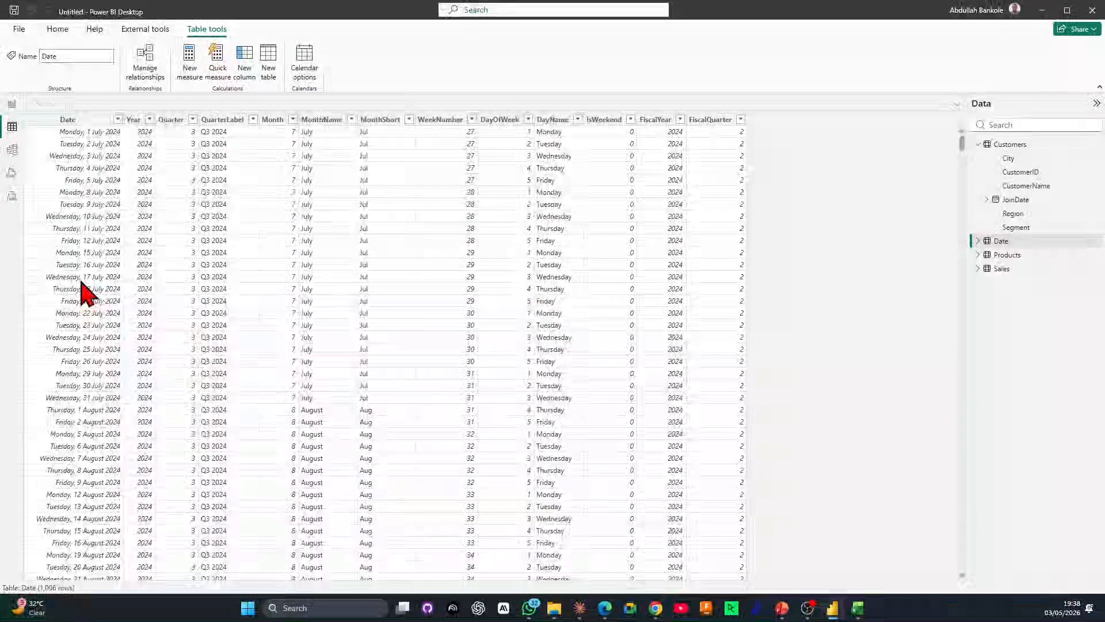
Look through the Date table's rows and check the sorting and filter options of its Date column.
{"action": "scroll", "coordinate": [57, 197], "scroll_direction": "down", "scroll_amount": 20}
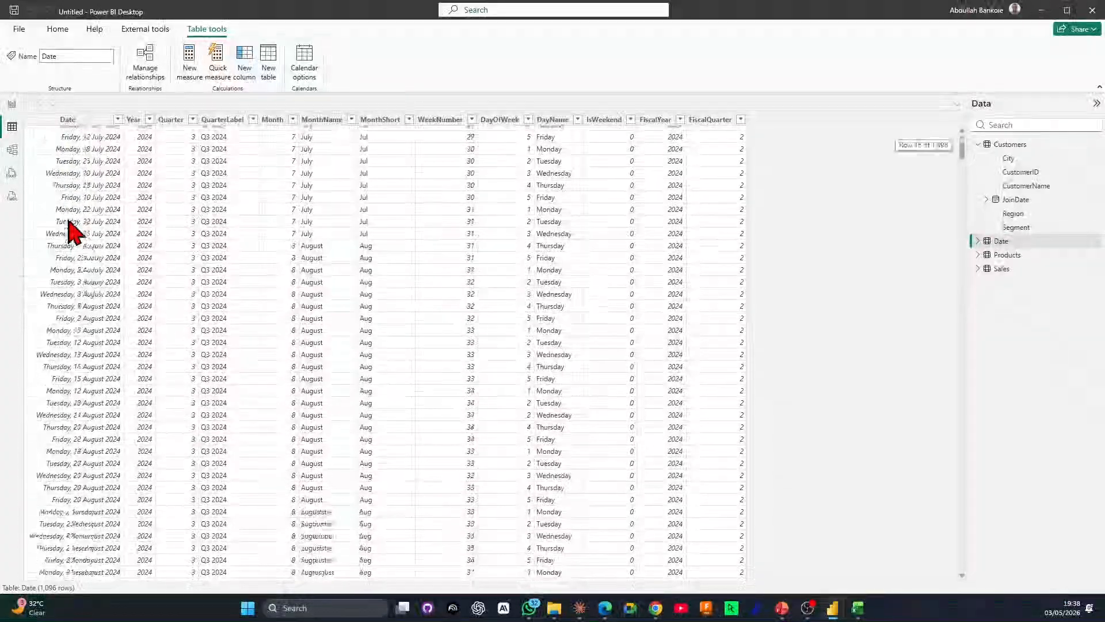
{"action": "scroll", "coordinate": [75, 233], "scroll_direction": "up", "scroll_amount": 20}
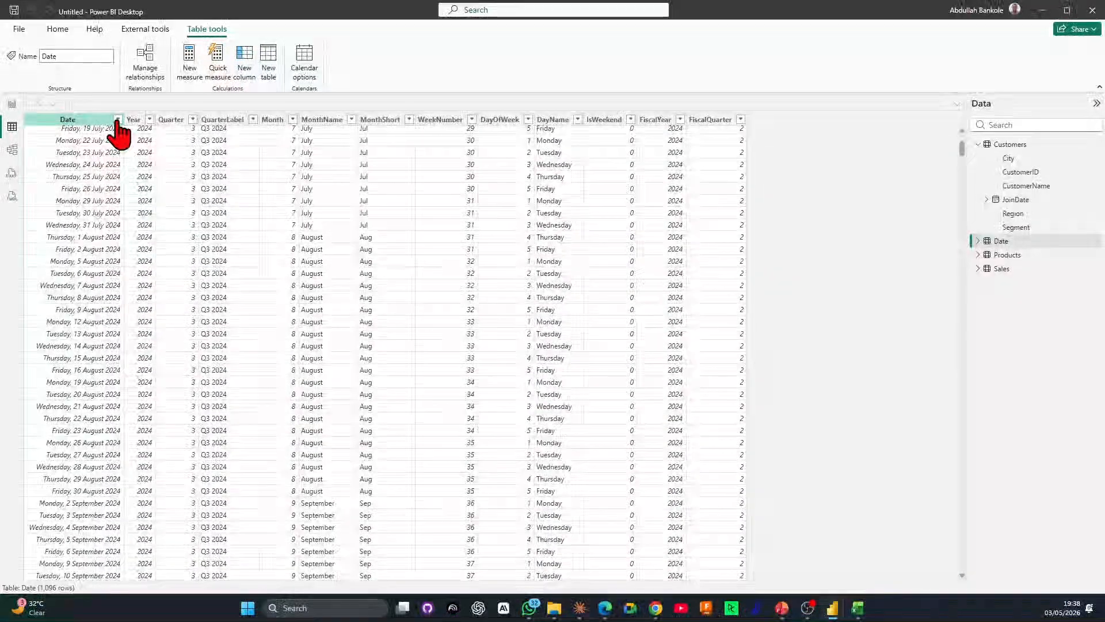
{"action": "left_click", "coordinate": [116, 119]}
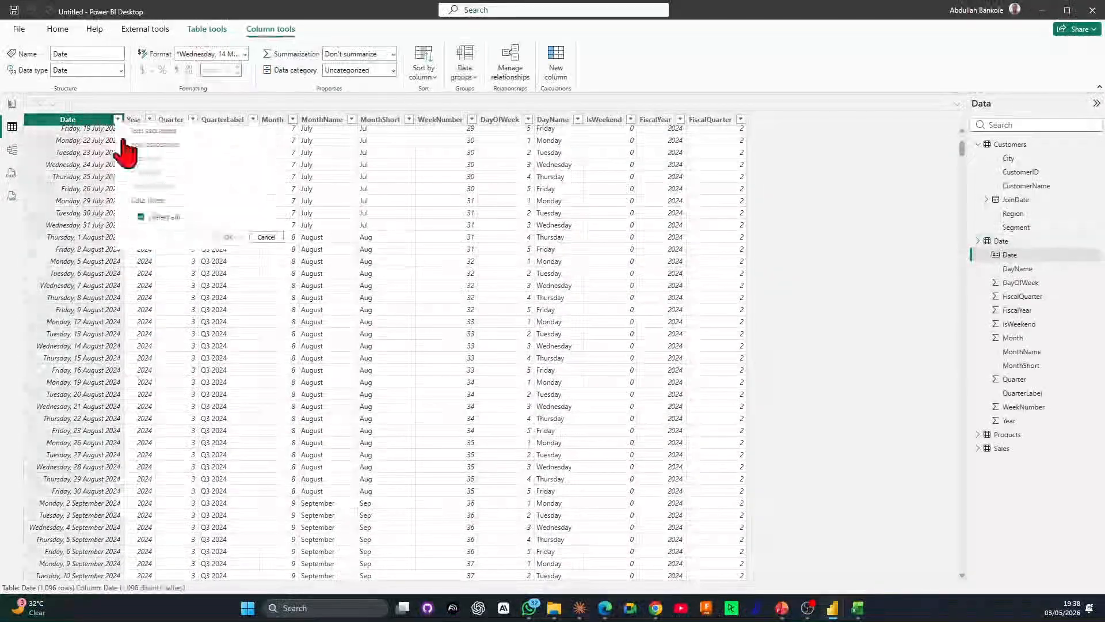
{"action": "left_click", "coordinate": [88, 285]}
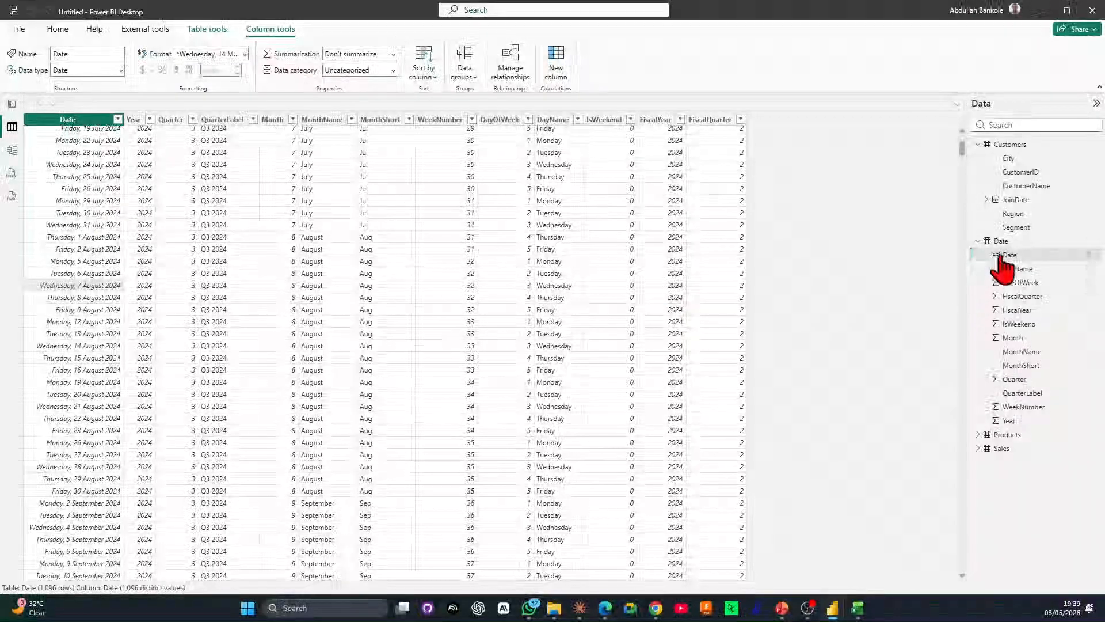
{"action": "left_click", "coordinate": [1024, 241]}
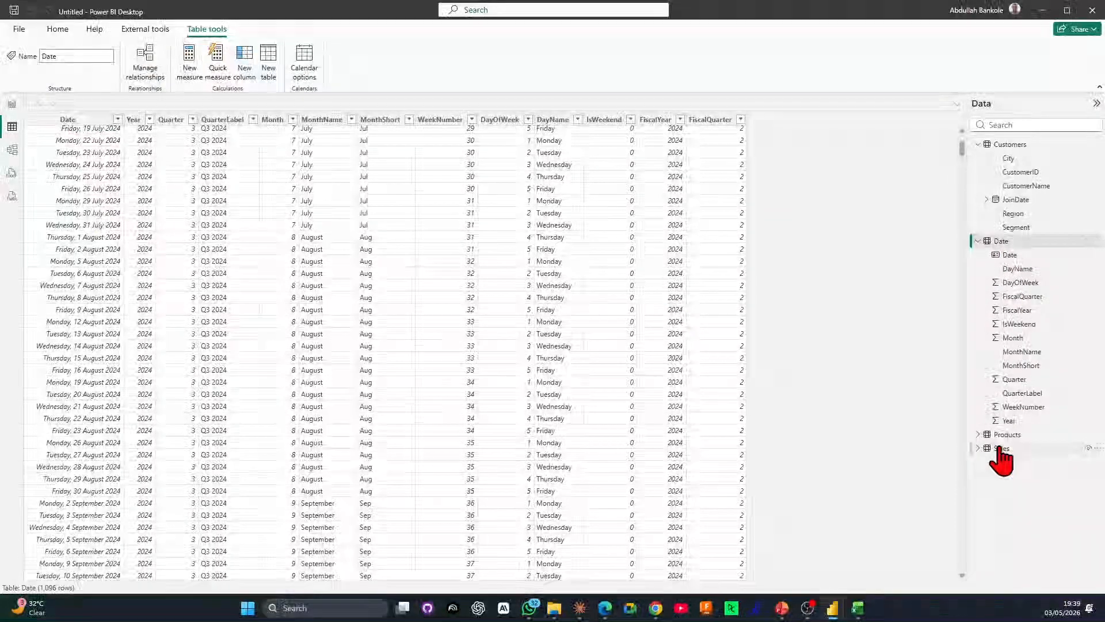
Create the measure Sales Amount = SUM(Sales[SalesAmount]) in the Sales table.
{"action": "left_click", "coordinate": [1001, 449]}
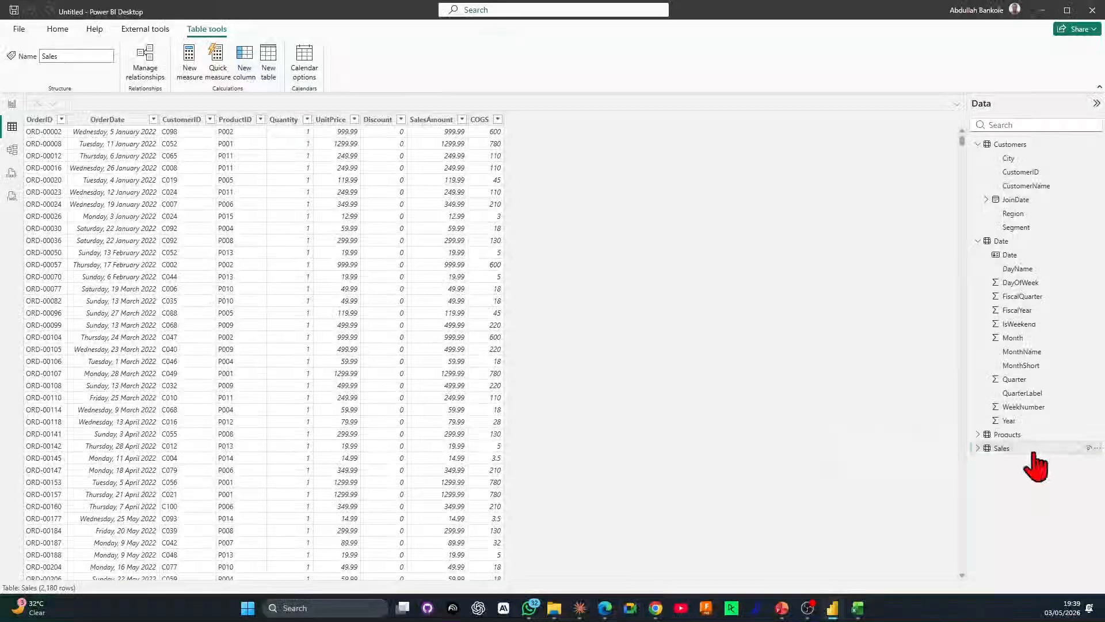
{"action": "right_click", "coordinate": [1016, 454]}
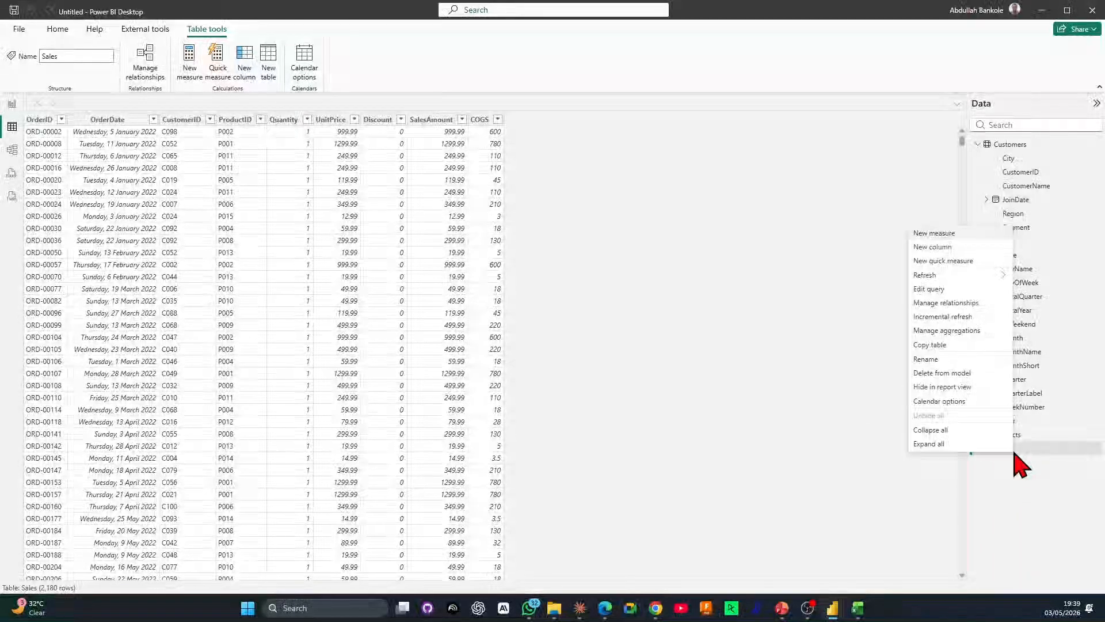
{"action": "left_click", "coordinate": [949, 233]}
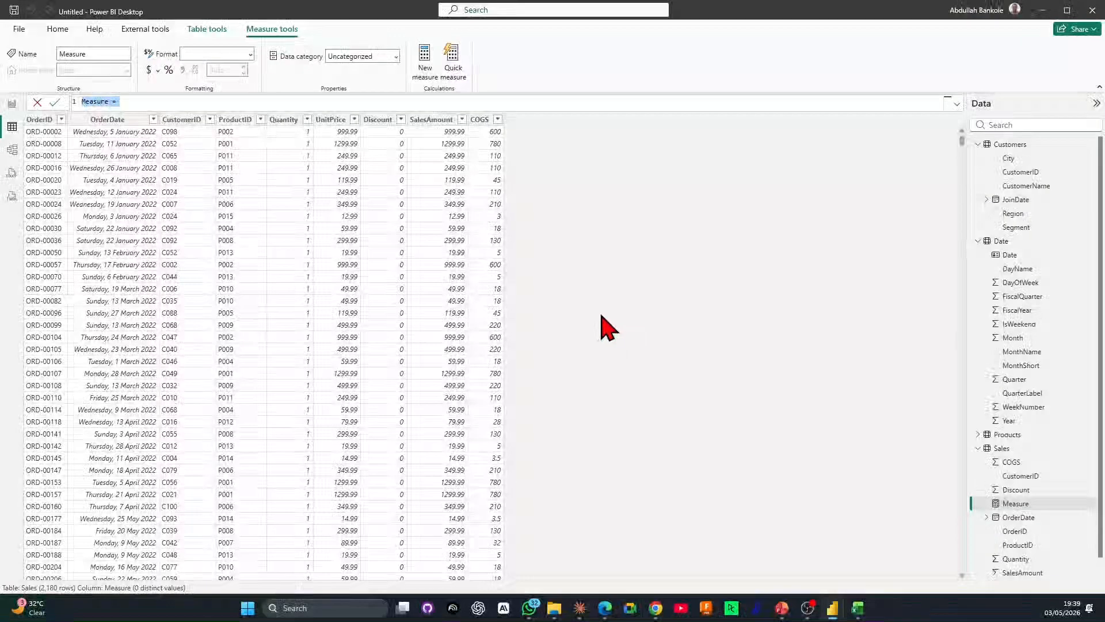
{"action": "type", "text": "S"}
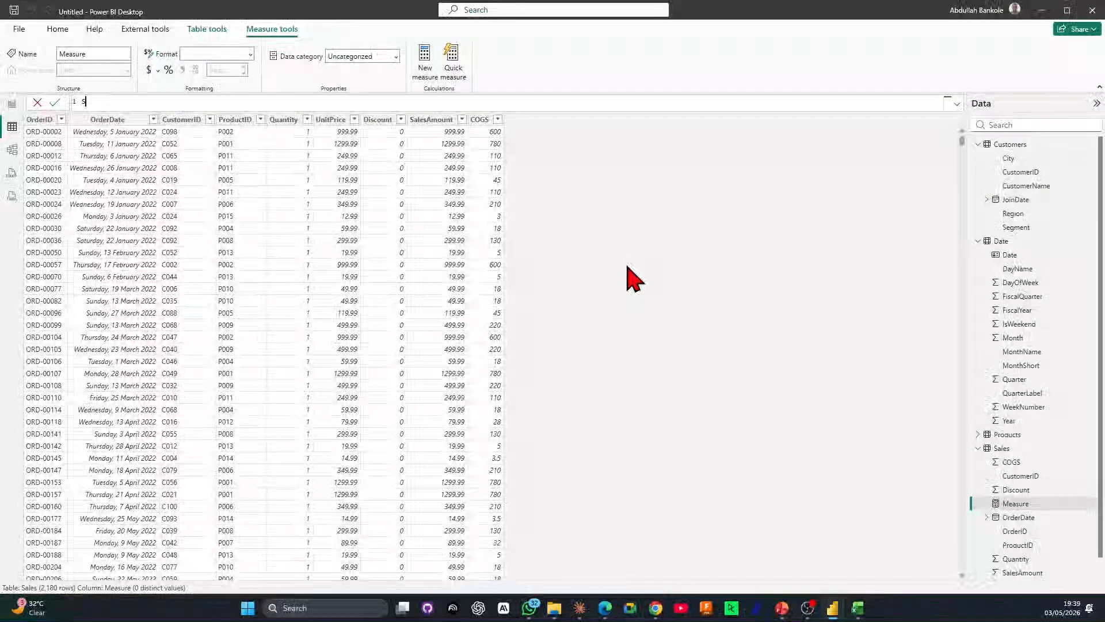
{"action": "type", "text": "ales Amount ="}
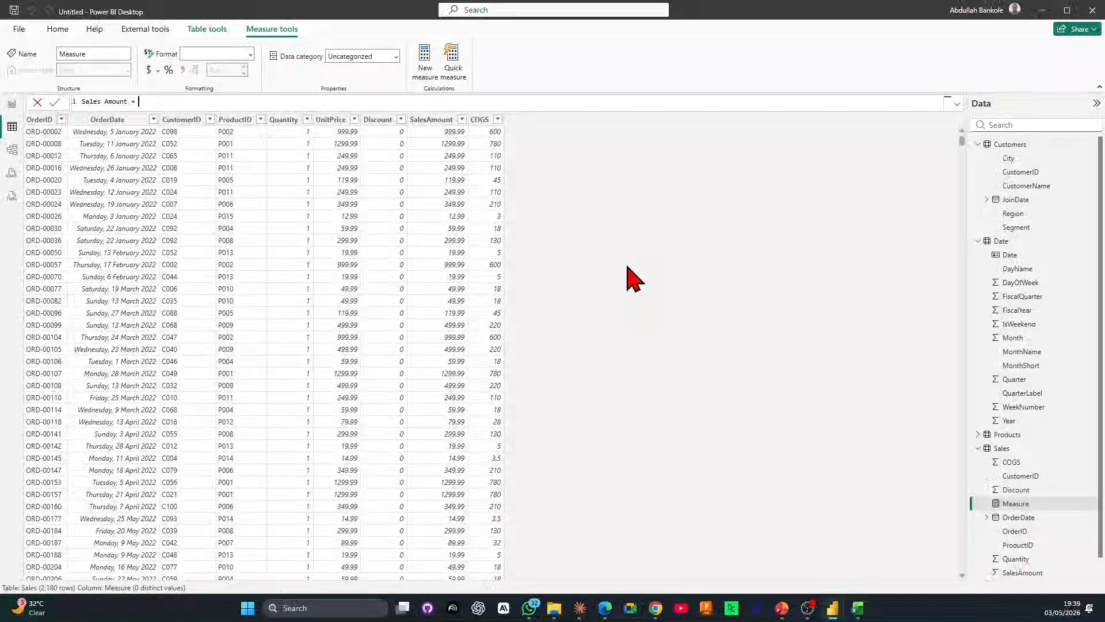
{"action": "type", "text": "SUM("}
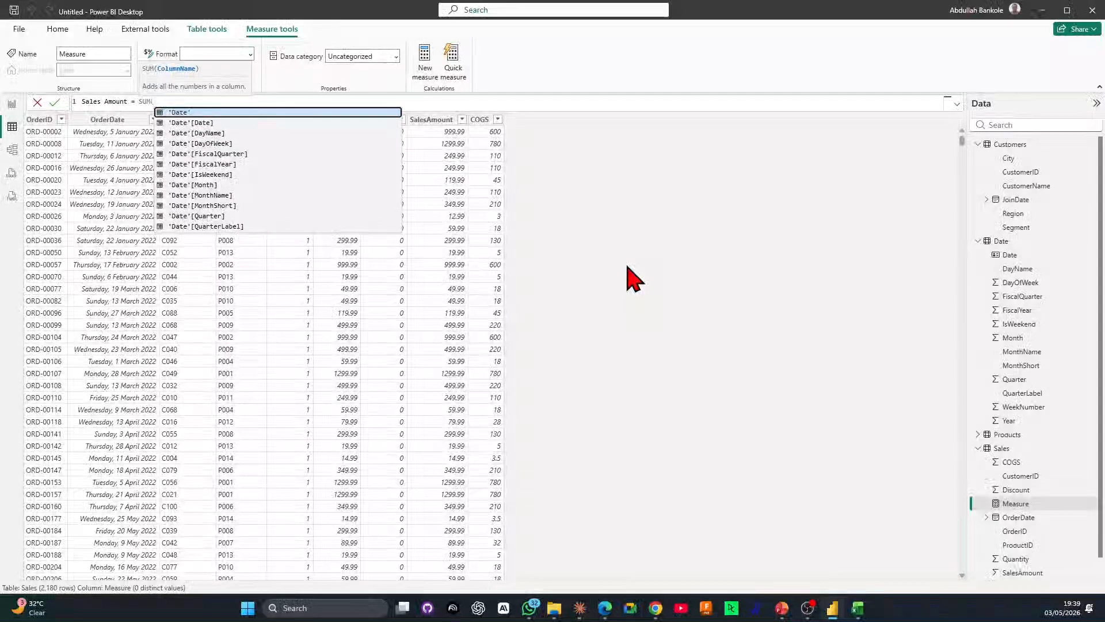
{"action": "type", "text": "sale"}
{"action": "key", "text": "Tab"}
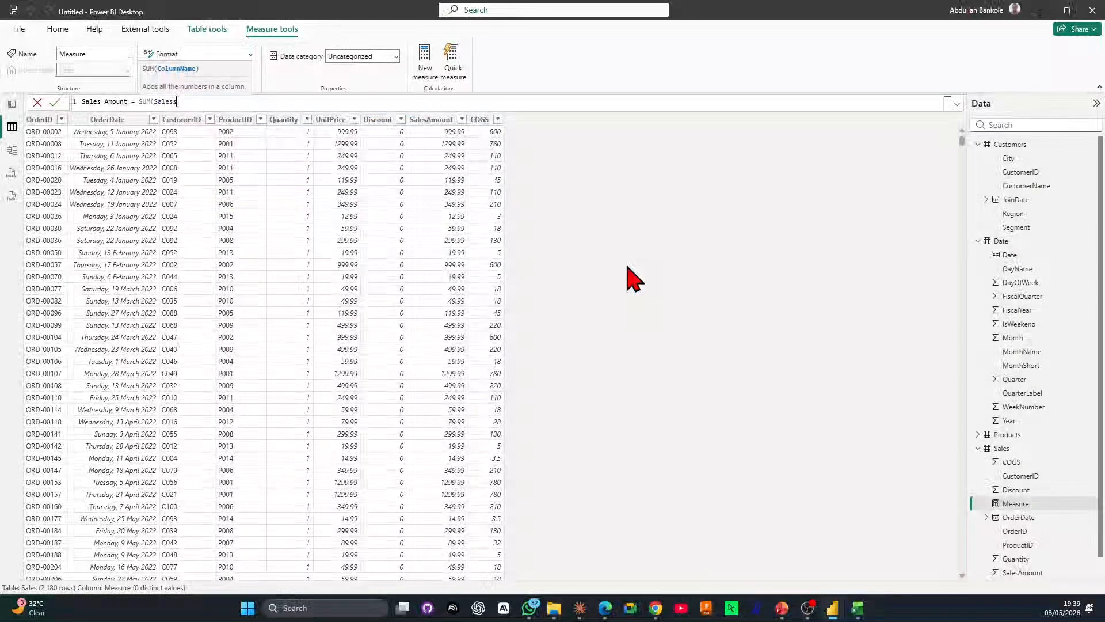
{"action": "key", "text": "Down"}
{"action": "key", "text": "Down"}
{"action": "key", "text": "Down"}
{"action": "key", "text": "Down"}
{"action": "key", "text": "Down"}
{"action": "key", "text": "Down"}
{"action": "key", "text": "Down"}
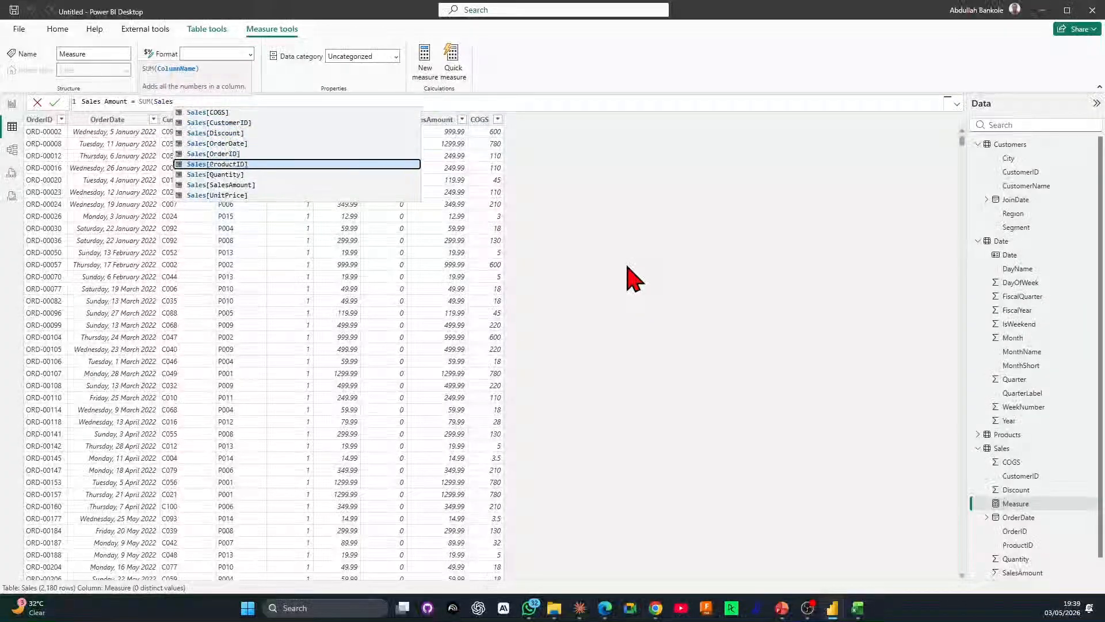
{"action": "key", "text": "Tab"}
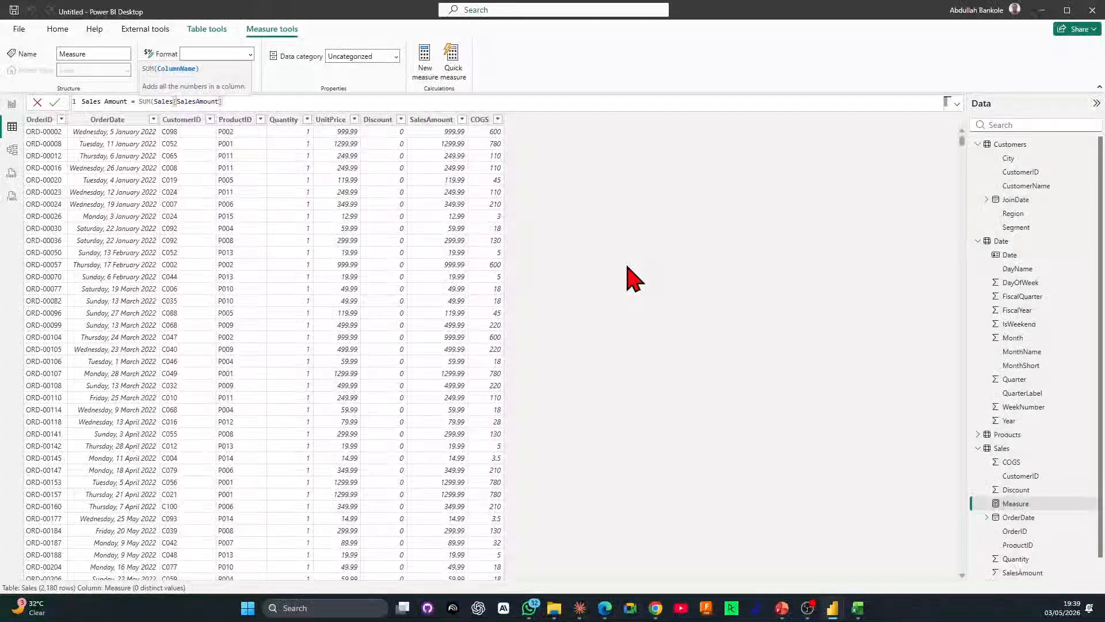
{"action": "type", "text": ")"}
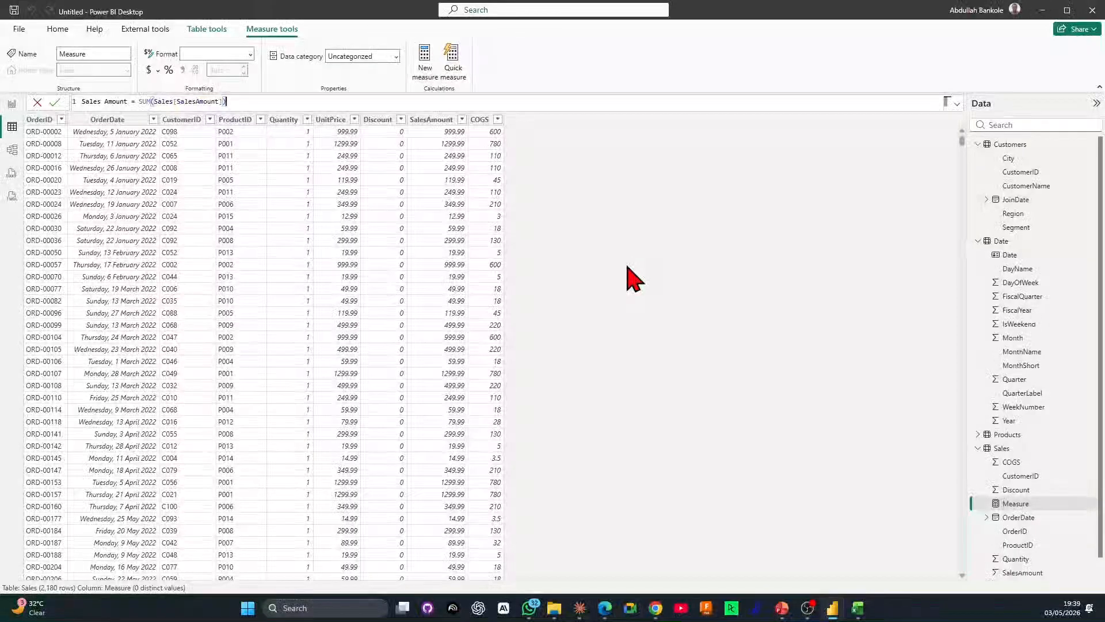
{"action": "key", "text": "Return"}
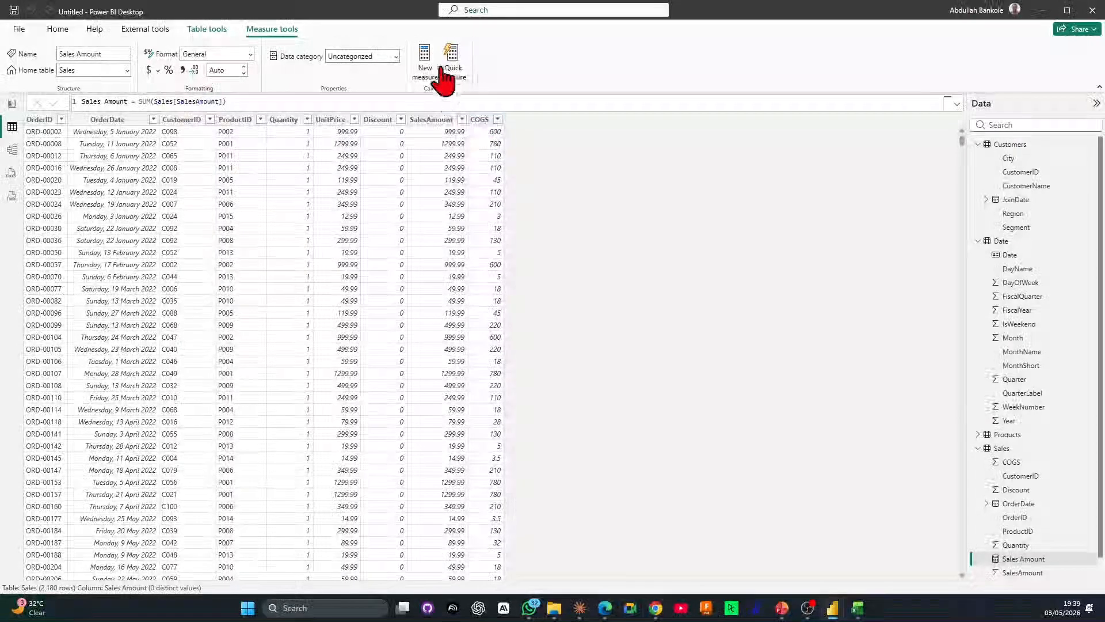
Create the measure Total COGS = SUM(Sales[COGS]) in the Sales table.
{"action": "left_click", "coordinate": [425, 60]}
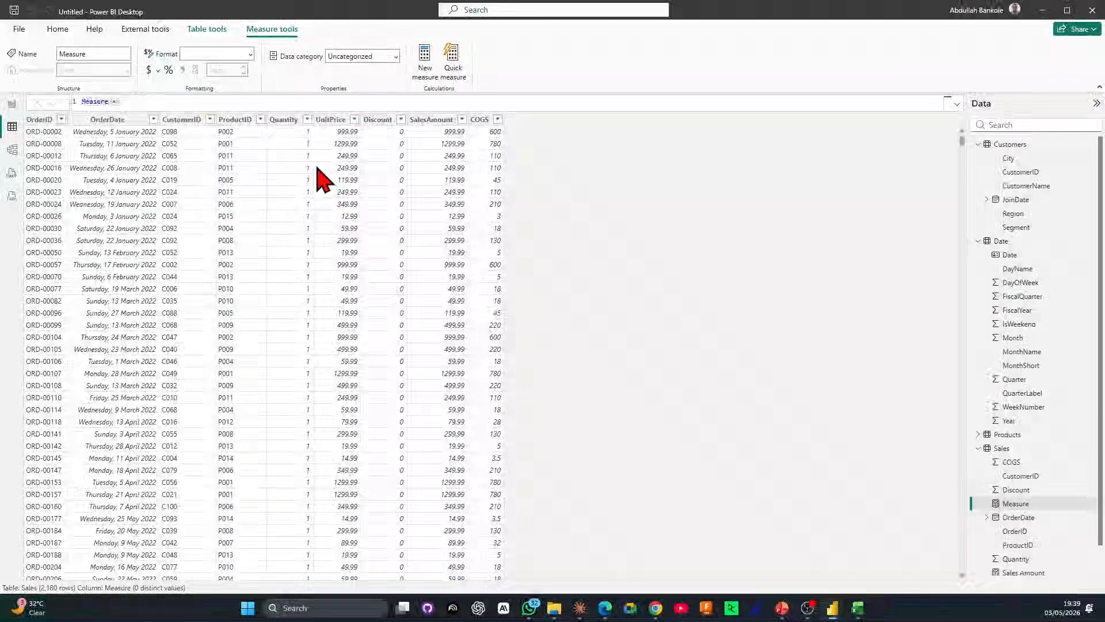
{"action": "type", "text": "TOTA"}
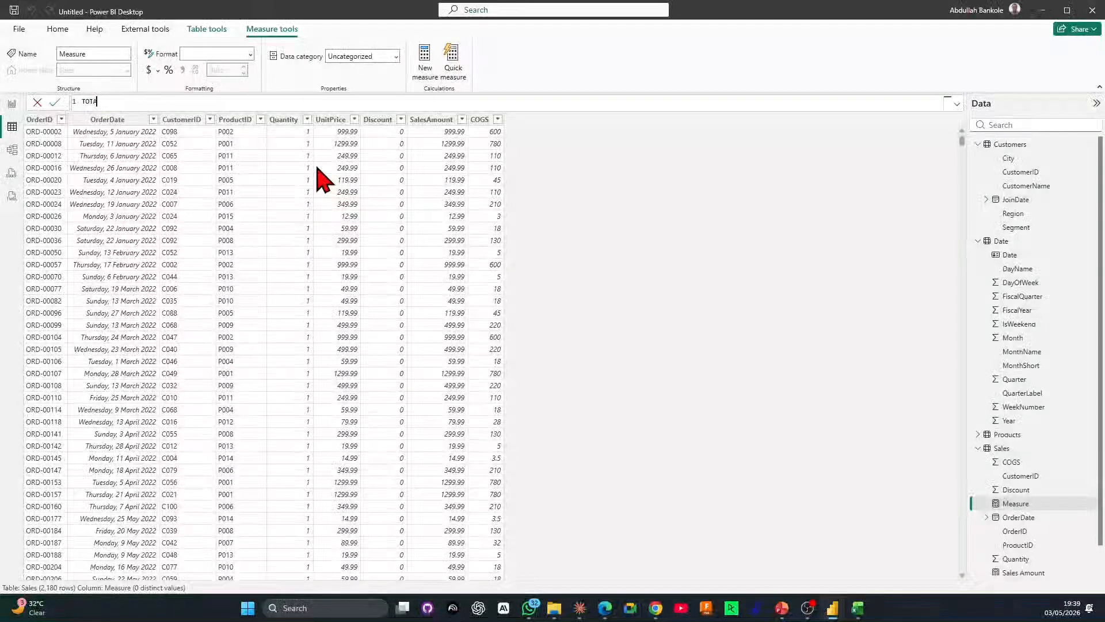
{"action": "type", "text": "tral"}
{"action": "key", "text": "BackSpace"}
{"action": "key", "text": "BackSpace"}
{"action": "type", "text": "al COGS = SUM("}
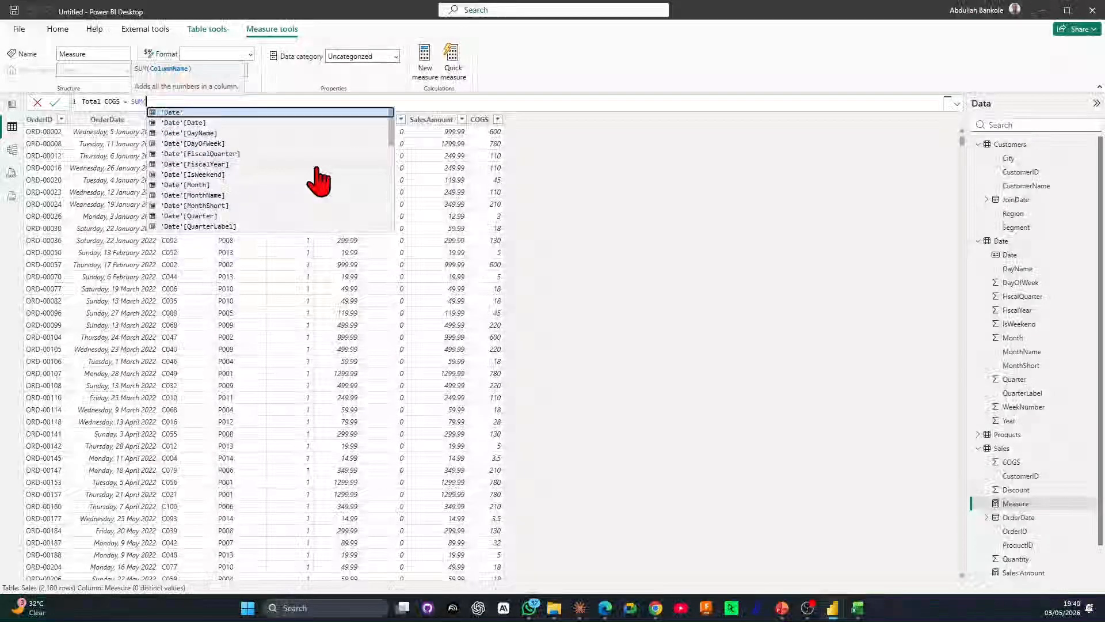
{"action": "type", "text": "SALES"}
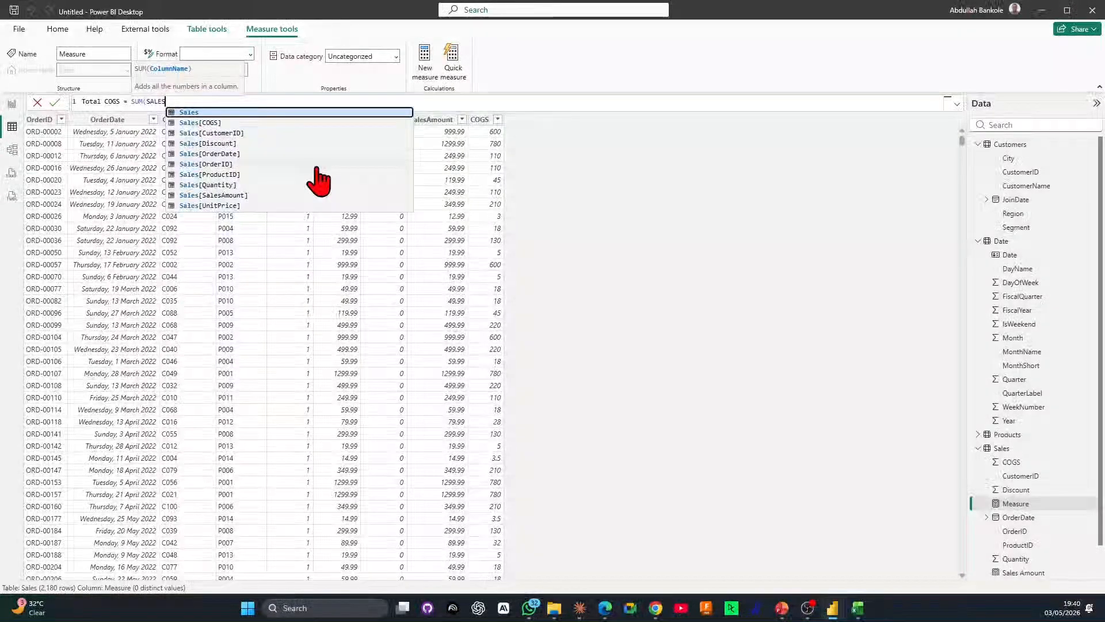
{"action": "key", "text": "Down"}
{"action": "key", "text": "Tab"}
{"action": "type", "text": ")"}
{"action": "key", "text": "Return"}
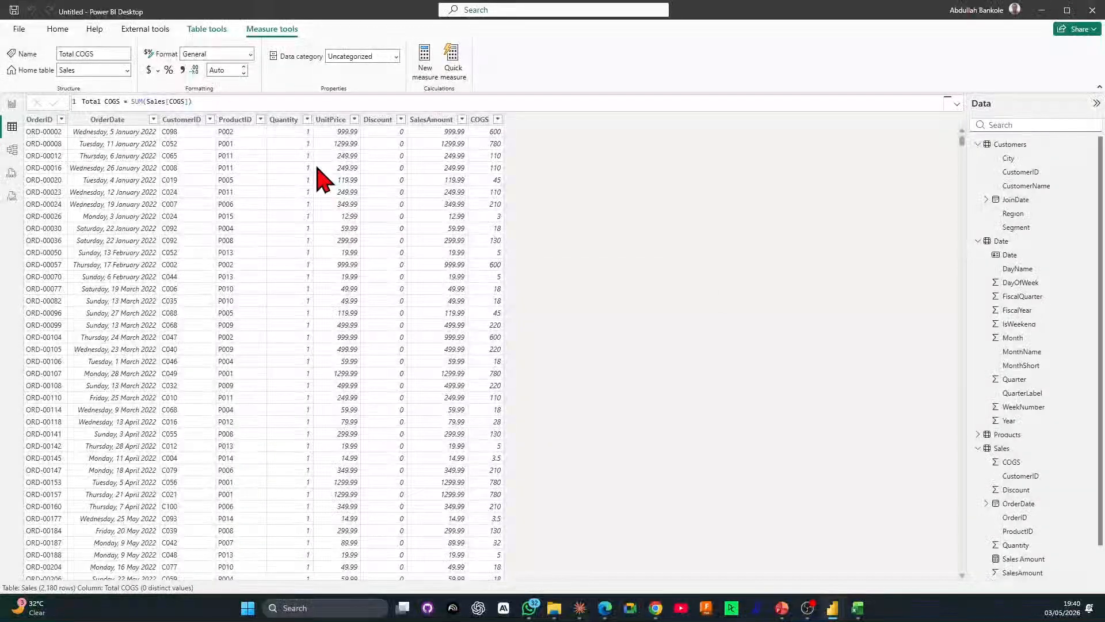
Create the measure Gross Profit = Sales[Sales Amount]-Sales[Total COGS] in the Sales table.
{"action": "left_click", "coordinate": [425, 63]}
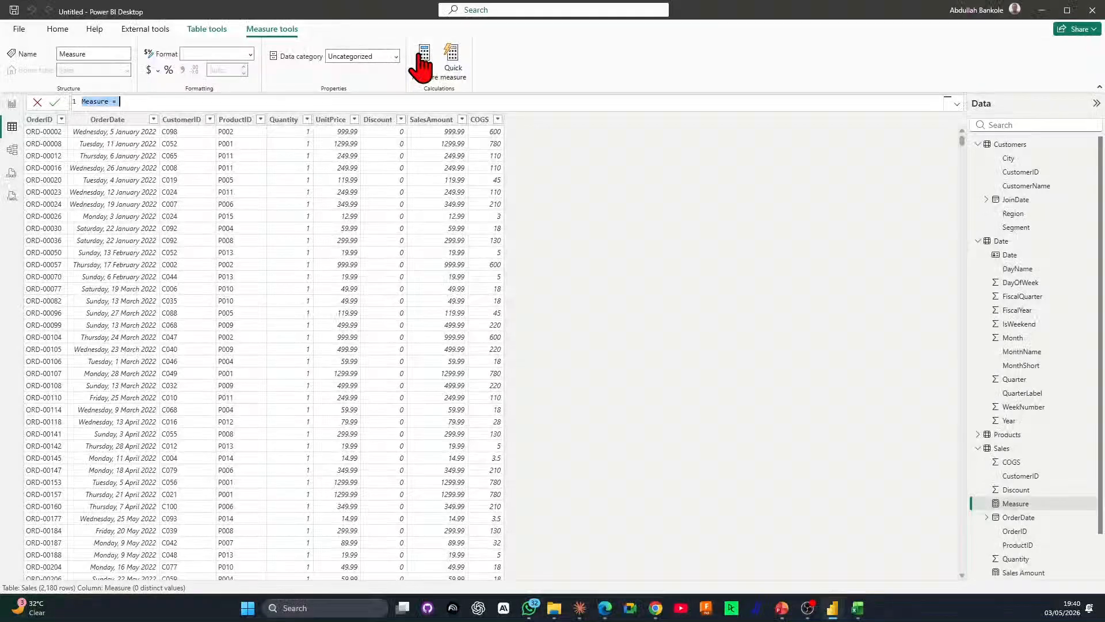
{"action": "type", "text": "gROF"}
{"action": "key", "text": "BackSpace"}
{"action": "key", "text": "BackSpace"}
{"action": "key", "text": "BackSpace"}
{"action": "key", "text": "BackSpace"}
{"action": "type", "text": "Grossw pR"}
{"action": "type", "text": " P"}
{"action": "type", "text": "ri"}
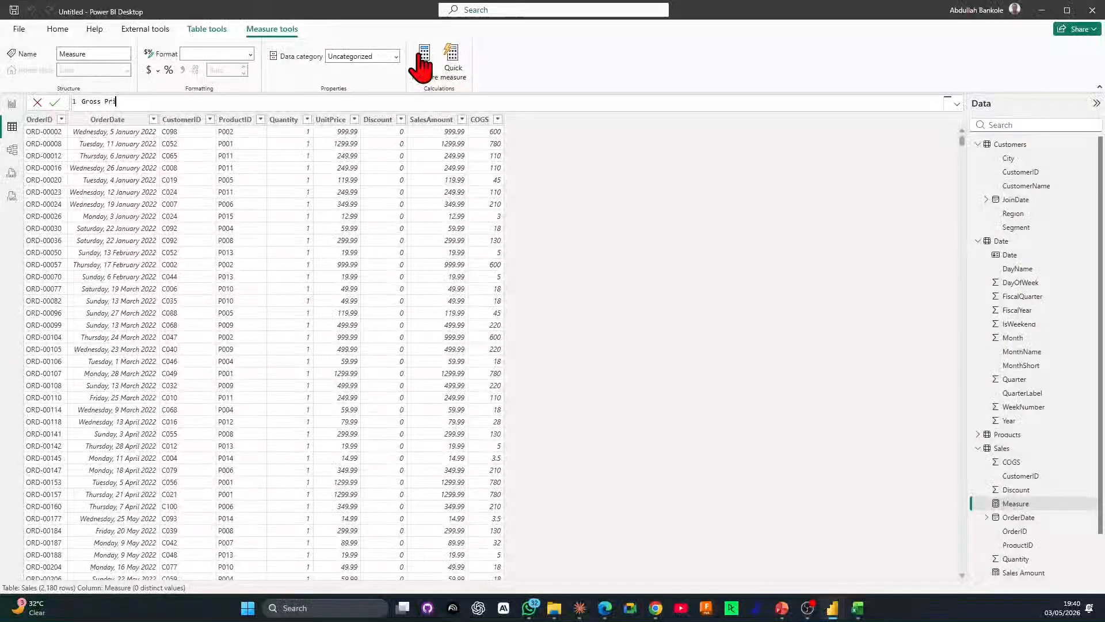
{"action": "type", "text": "fofit"}
{"action": "type", "text": "="}
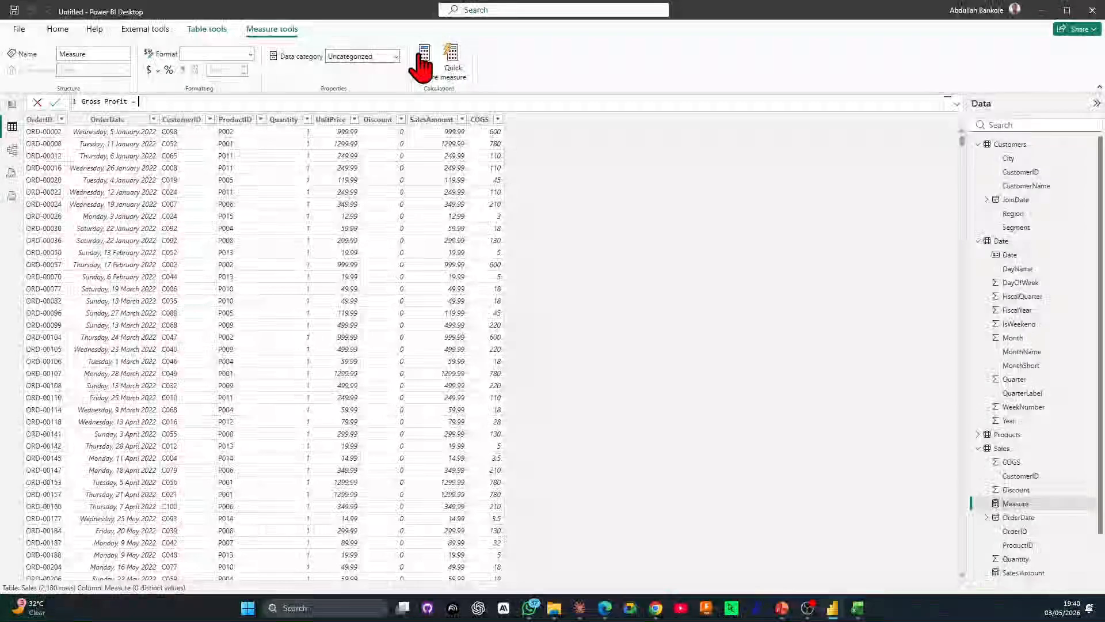
{"action": "type", "text": " sales"}
{"action": "key", "text": "Tab"}
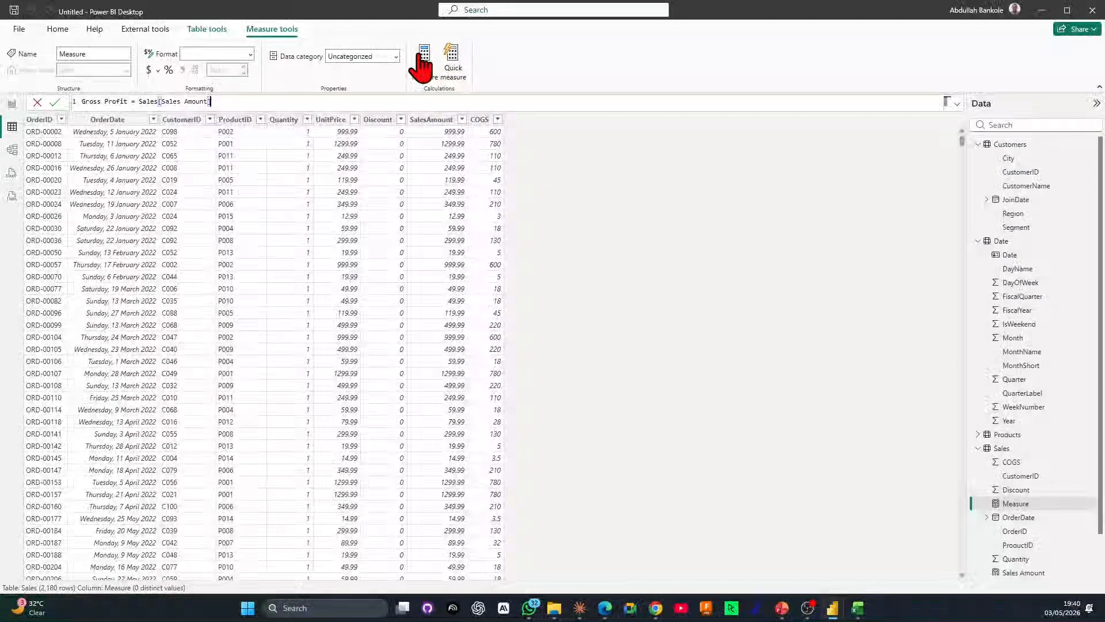
{"action": "type", "text": "-sal"}
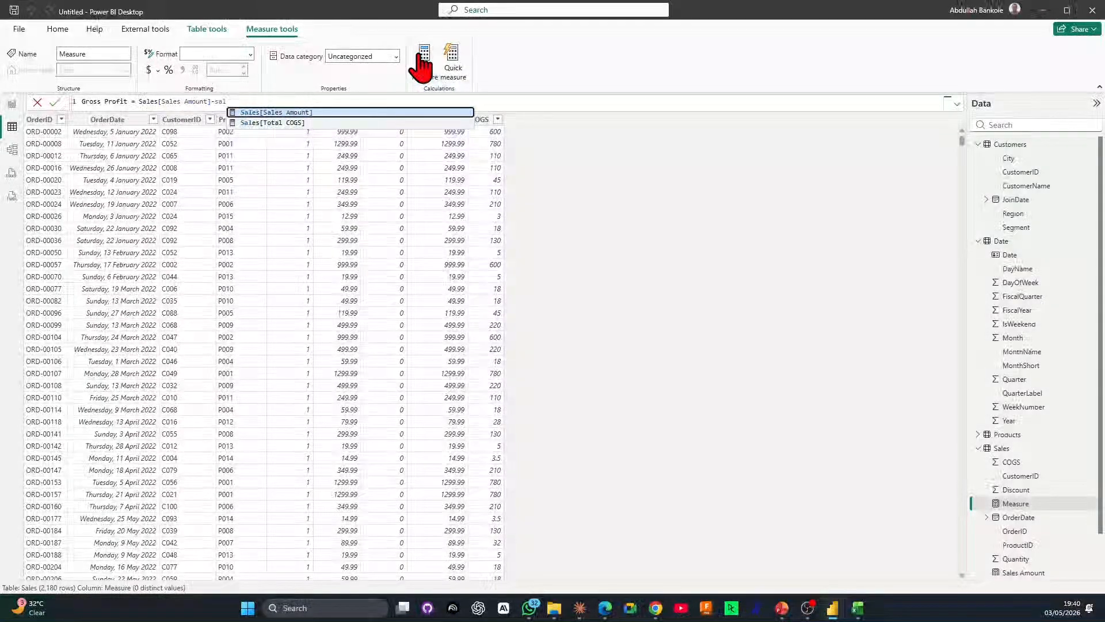
{"action": "key", "text": "Down"}
{"action": "key", "text": "Tab"}
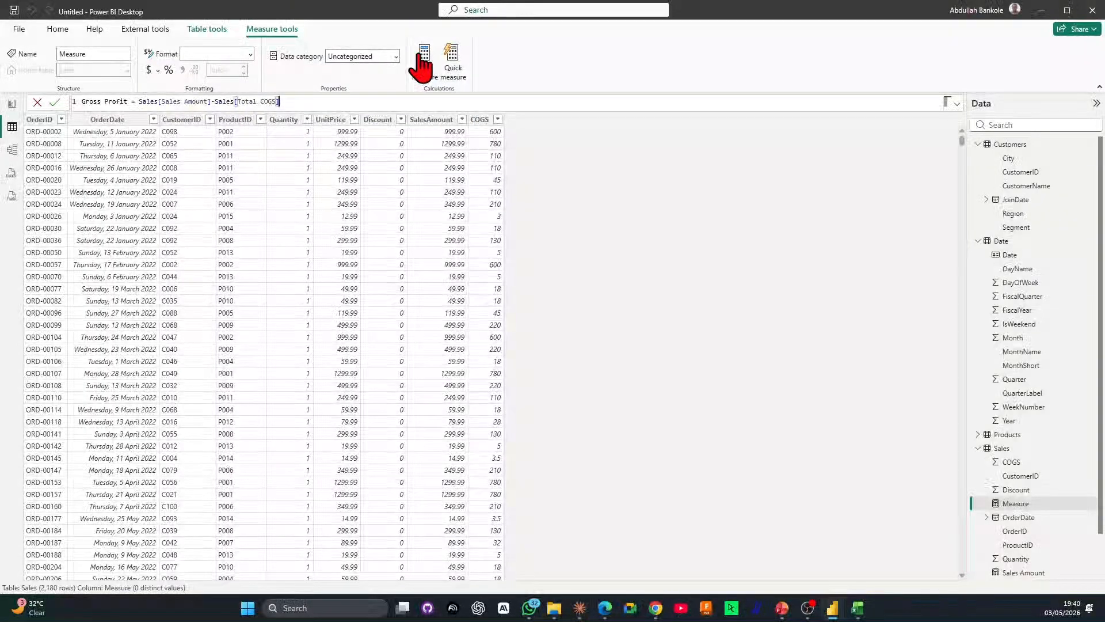
{"action": "key", "text": "Return"}
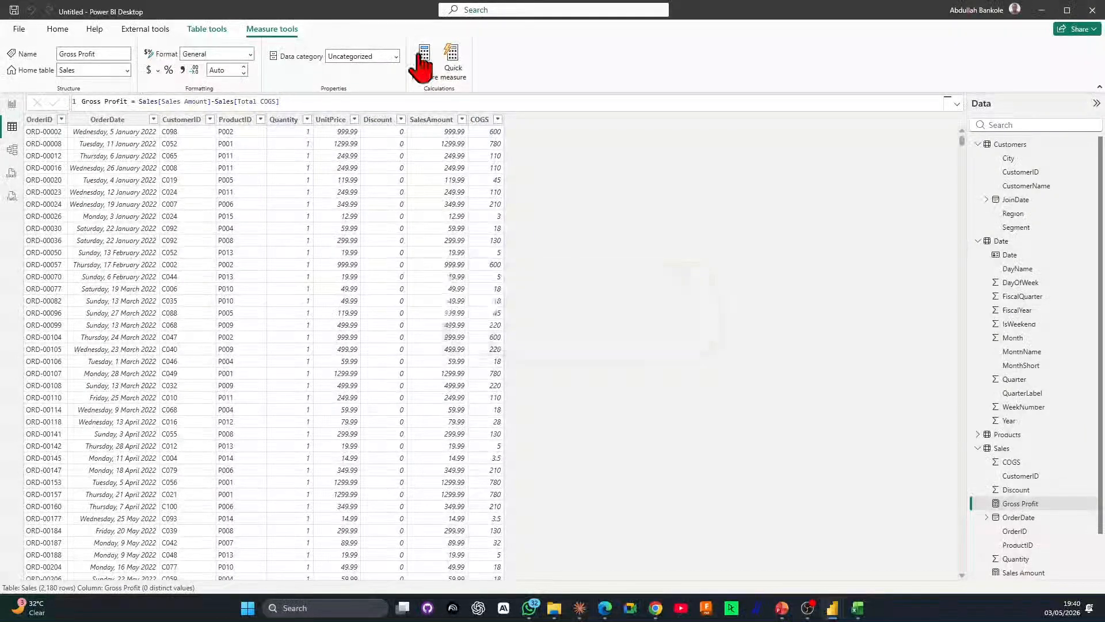
Create the measure Gross Margin % = DIVIDE([Gross Profit], Sales[Sales Amount]) in the Sales table.
{"action": "left_click", "coordinate": [423, 60]}
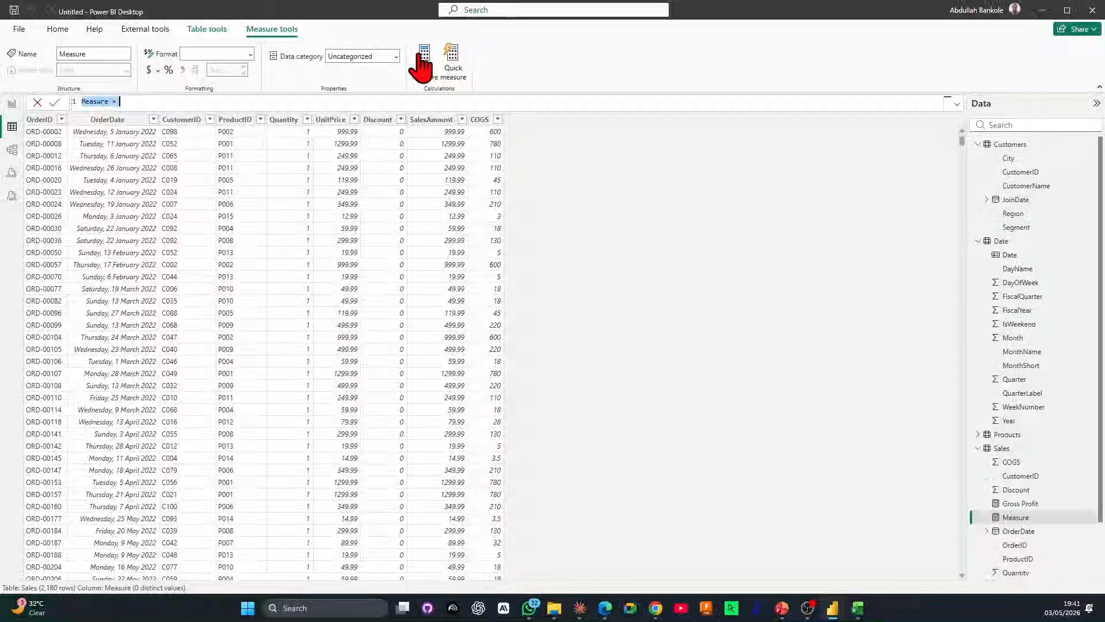
{"action": "type", "text": "Gr"}
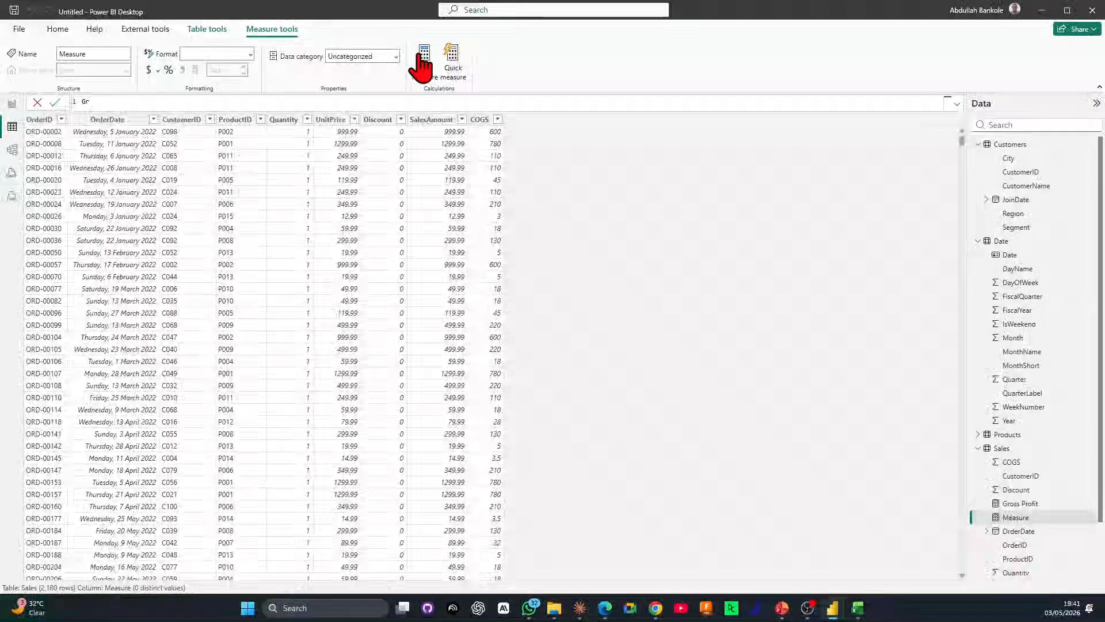
{"action": "type", "text": "oss Marging"}
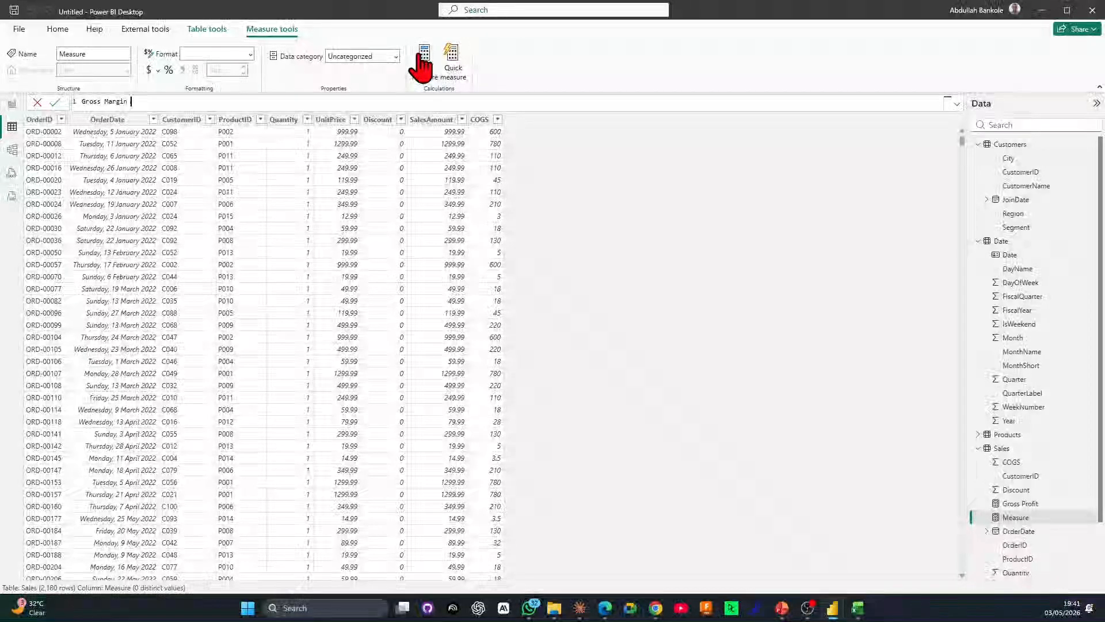
{"action": "key", "text": "BackSpace"}
{"action": "type", "text": "%"}
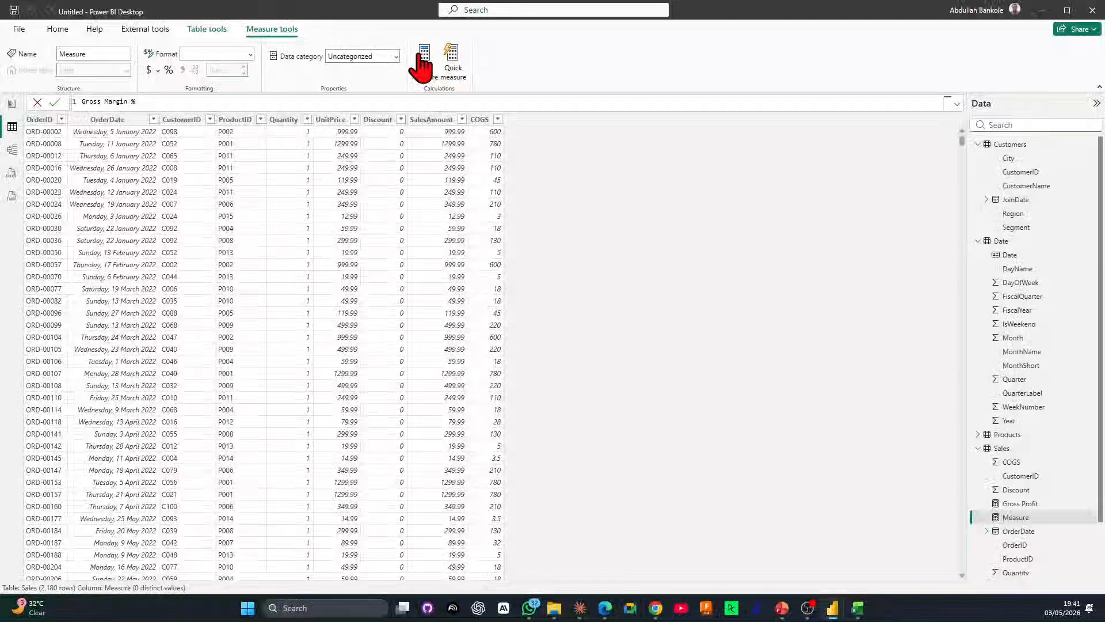
{"action": "type", "text": " = DIVIDE("}
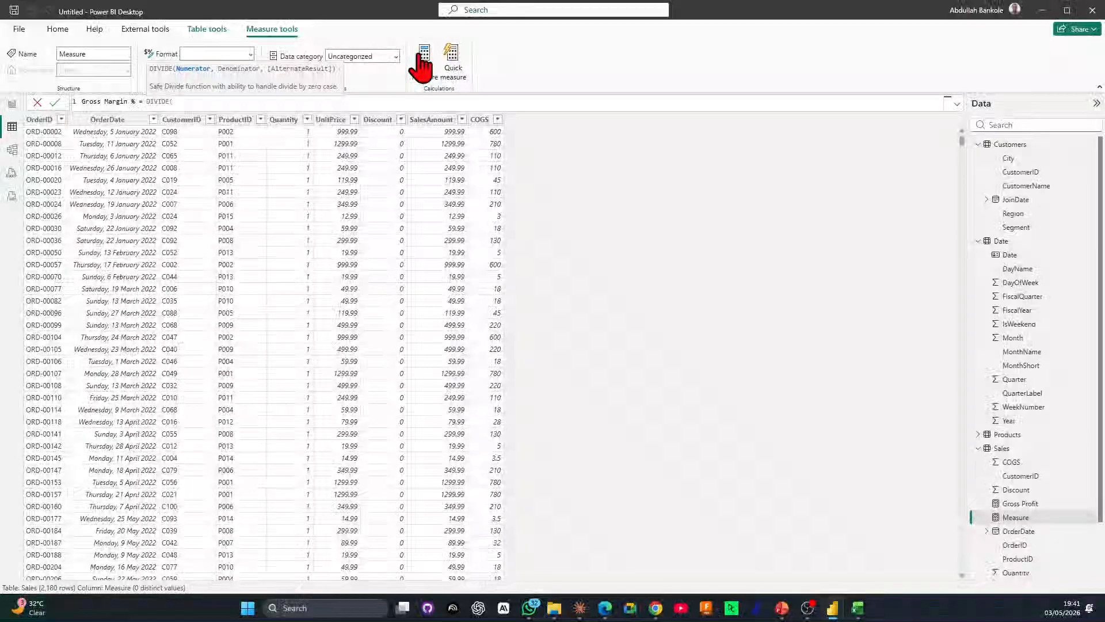
{"action": "type", "text": "gro"}
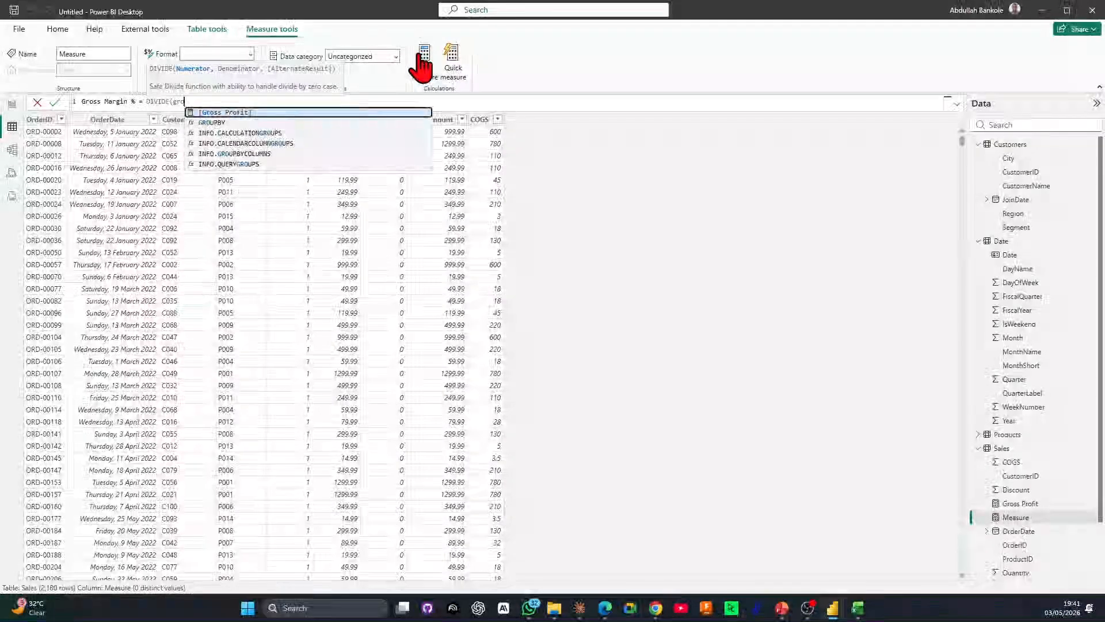
{"action": "key", "text": "Tab"}
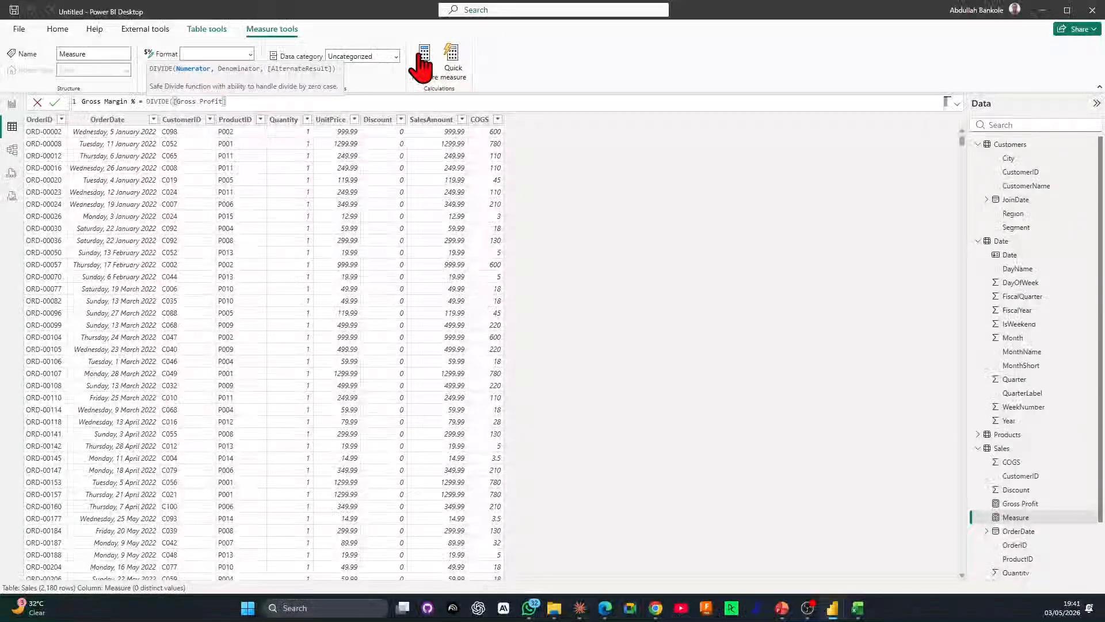
{"action": "type", "text": ", "}
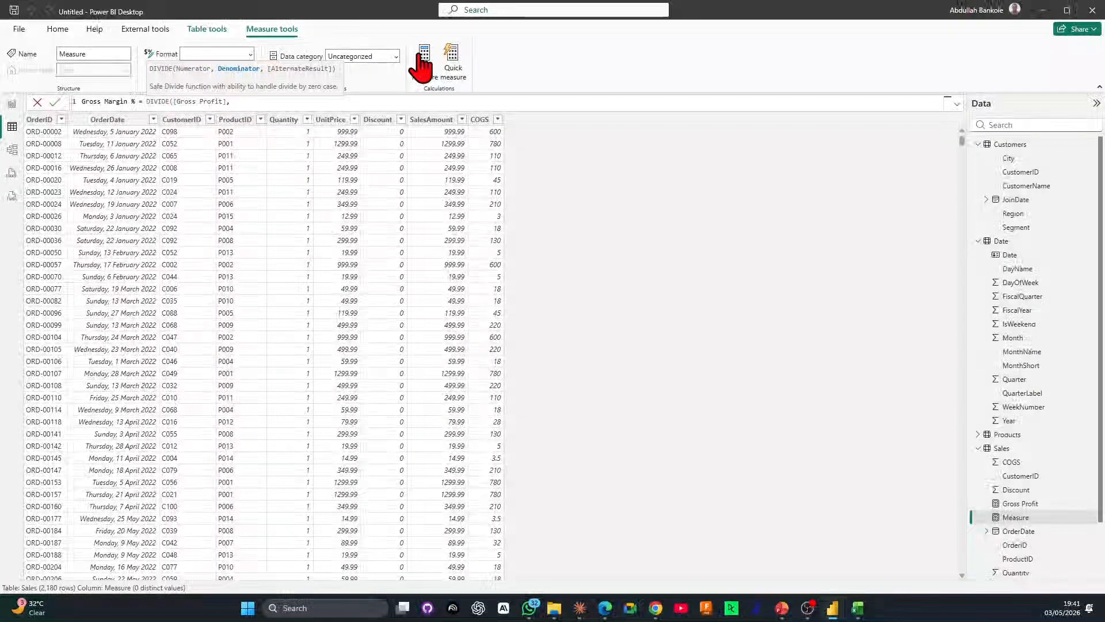
{"action": "type", "text": "sa"}
{"action": "key", "text": "Down"}
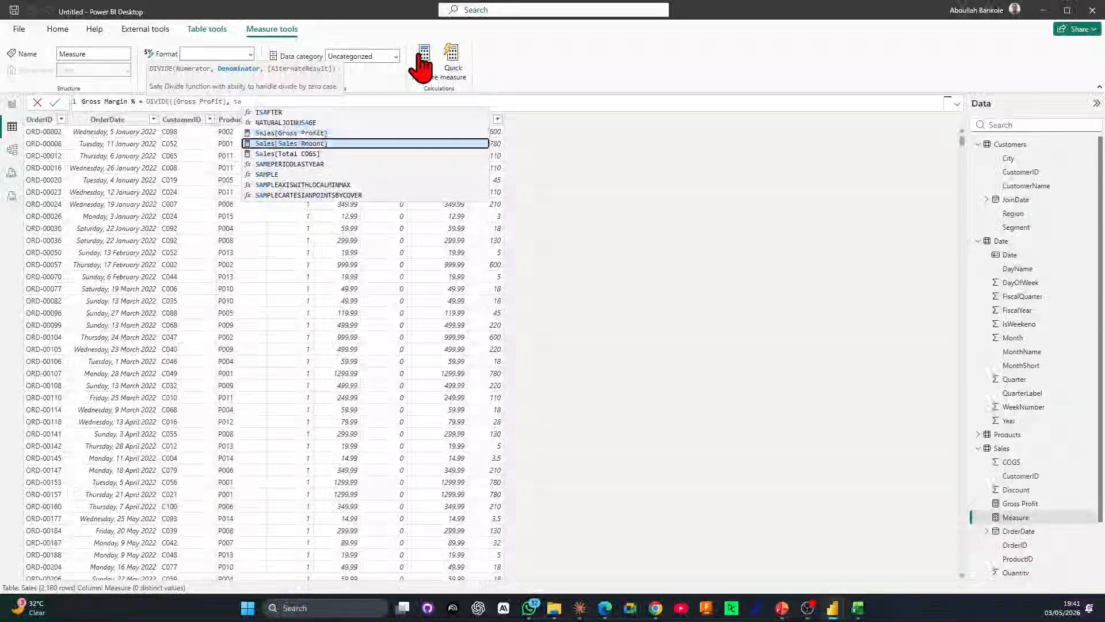
{"action": "key", "text": "Tab"}
{"action": "type", "text": ")"}
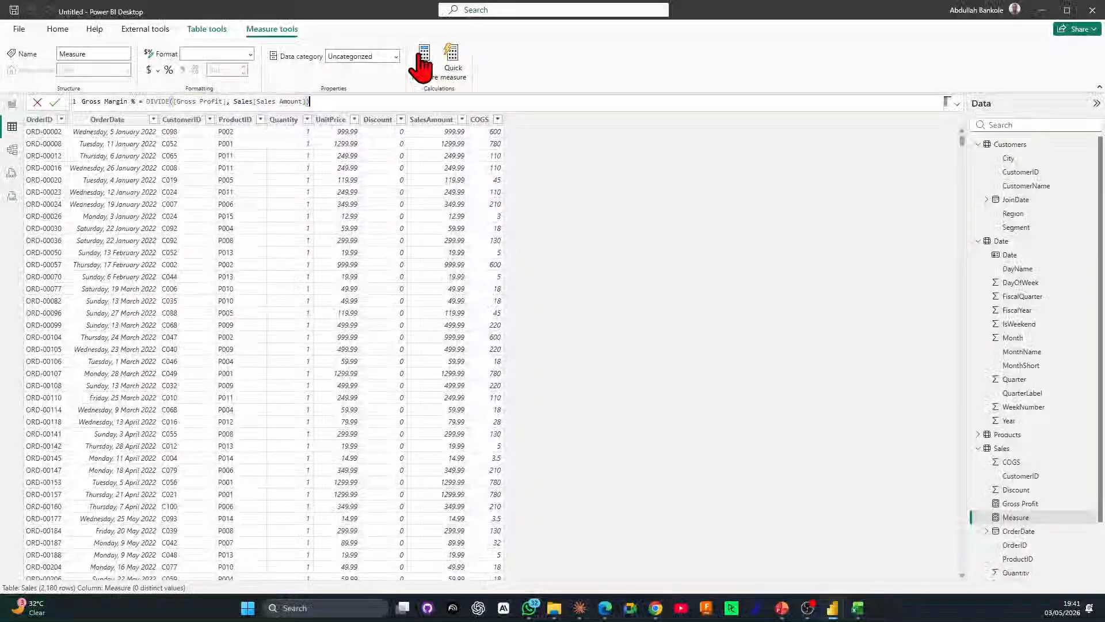
{"action": "key", "text": "Return"}
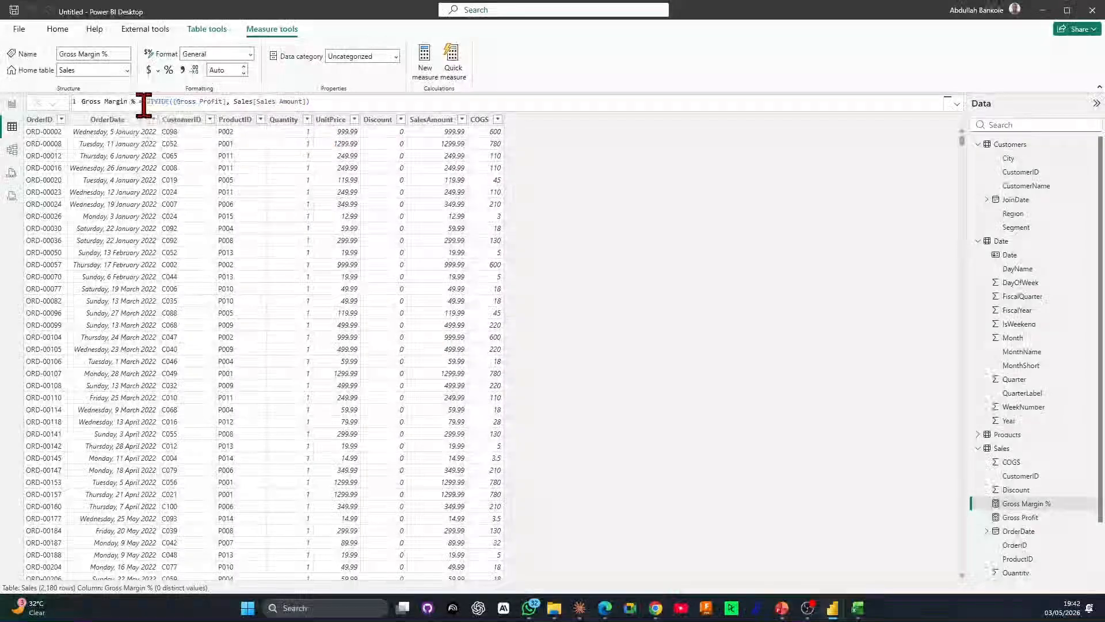
Create the measure Total Orders = COUNTROWS(Sales) in the Sales table.
{"action": "left_click", "coordinate": [426, 76]}
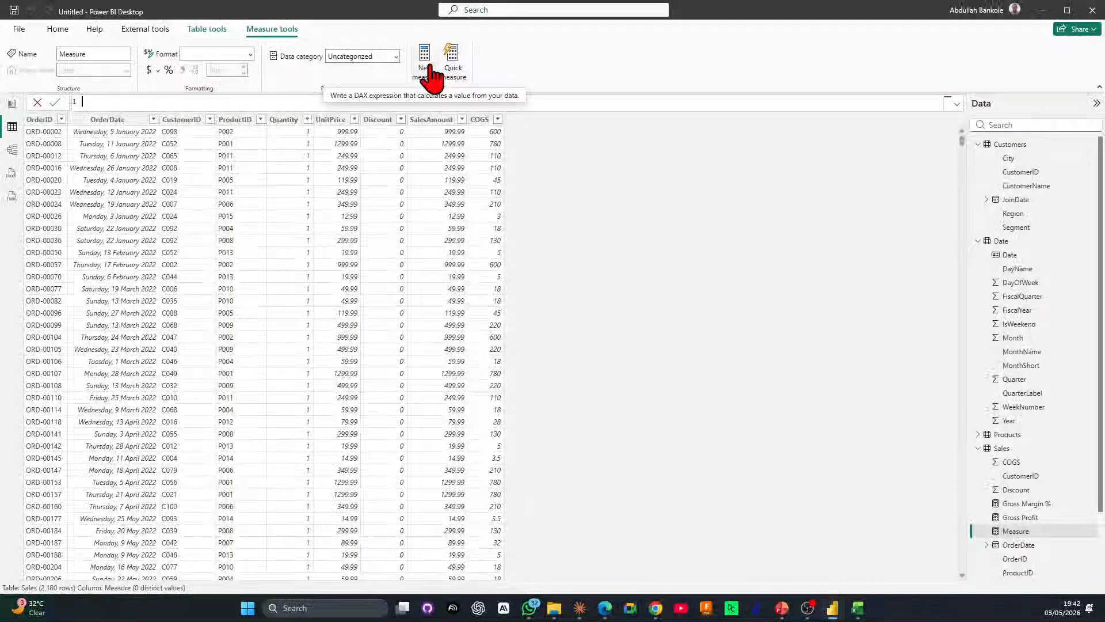
{"action": "type", "text": "Total OR"}
{"action": "key", "text": "BackSpace"}
{"action": "type", "text": "rders"}
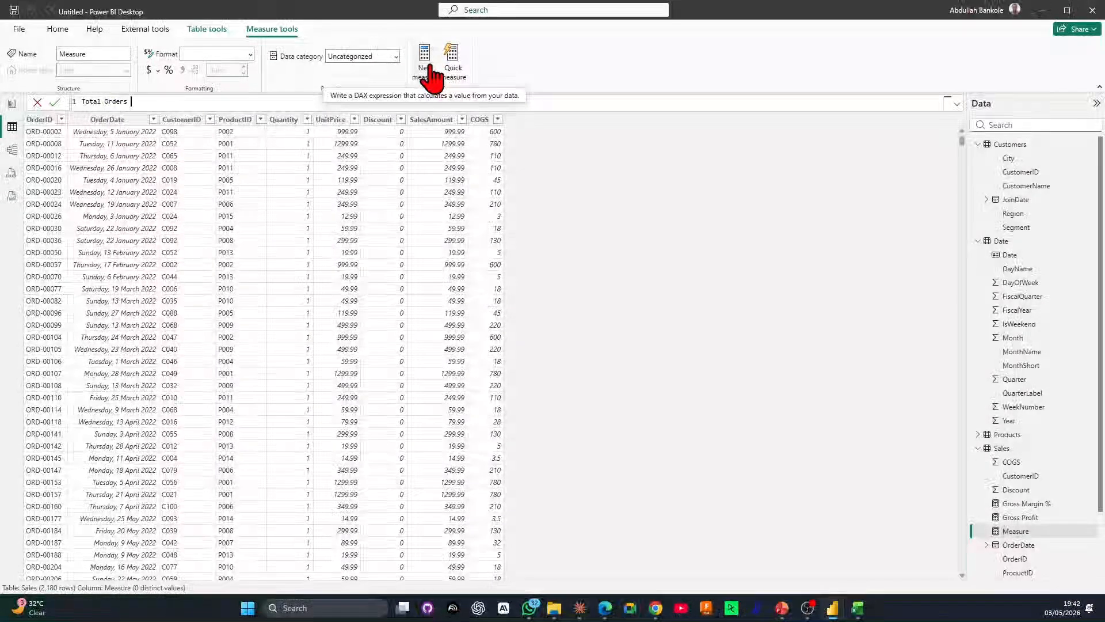
{"action": "type", "text": " ="}
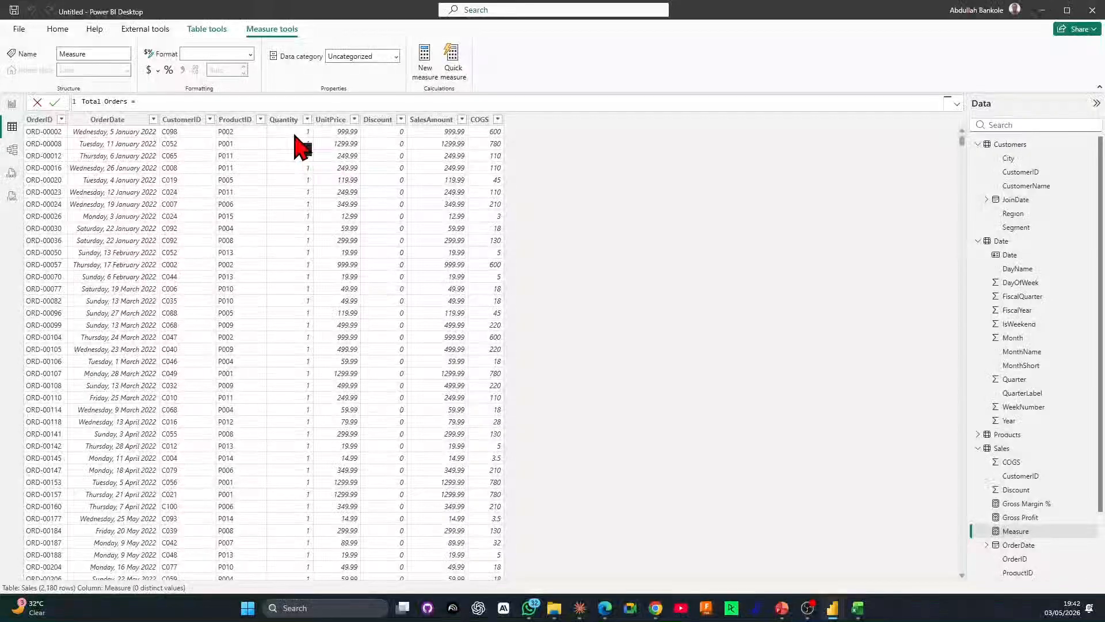
{"action": "type", "text": "counter"}
{"action": "key", "text": "Tab"}
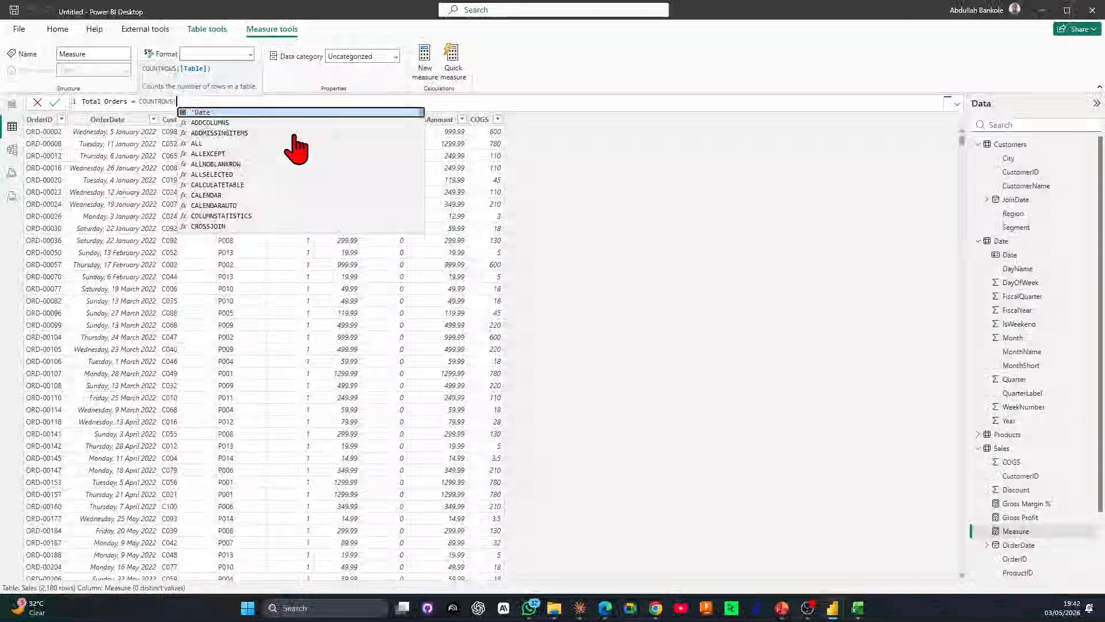
{"action": "type", "text": "Sales"}
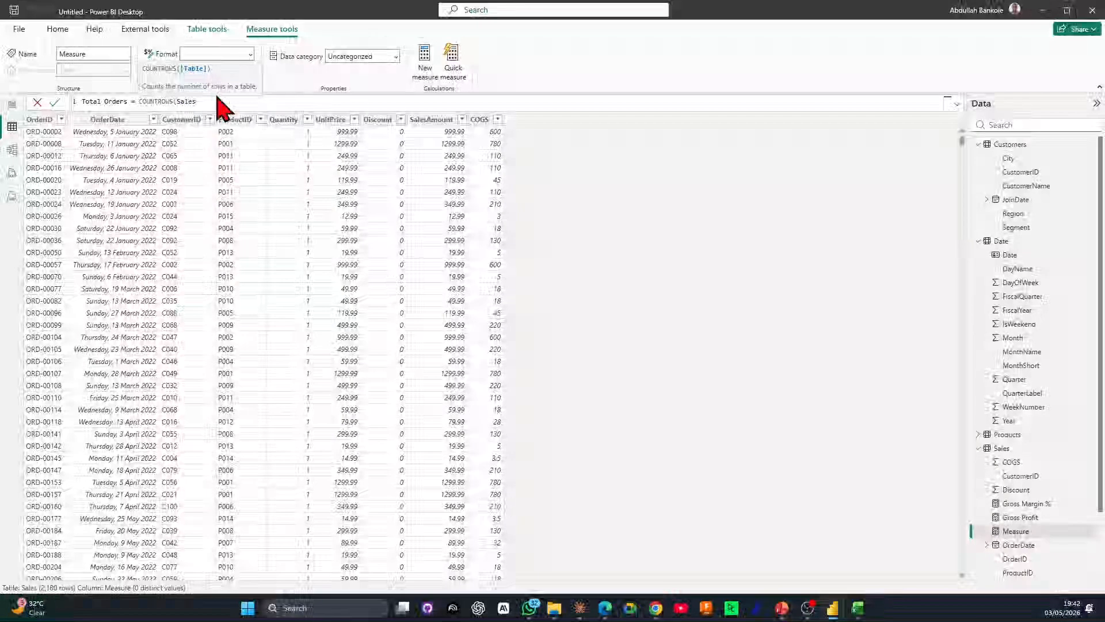
{"action": "type", "text": ")"}
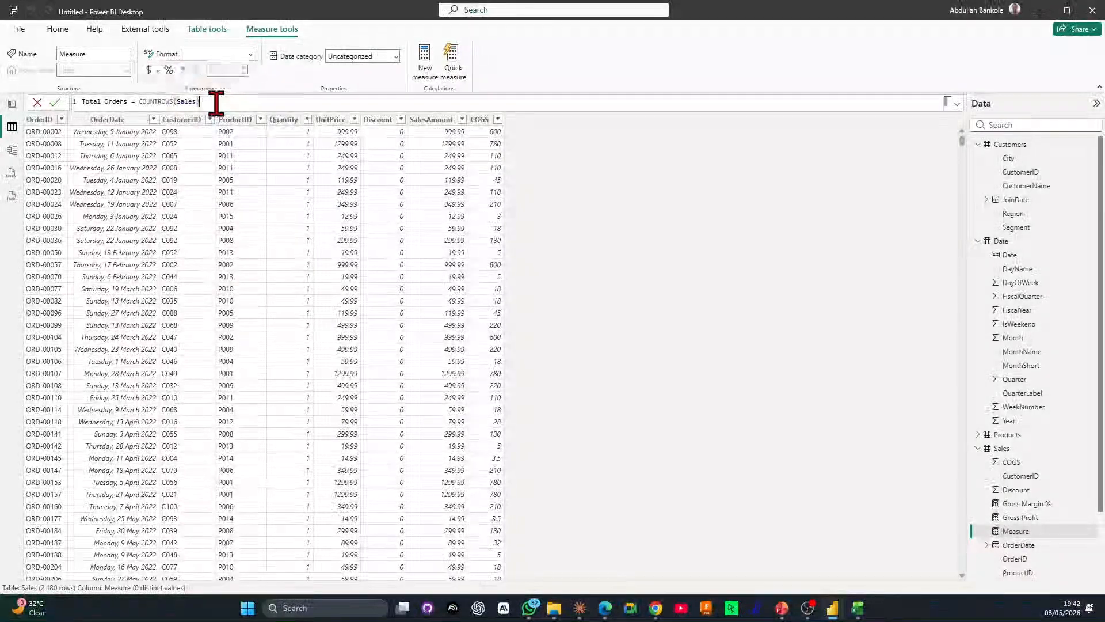
{"action": "key", "text": "Return"}
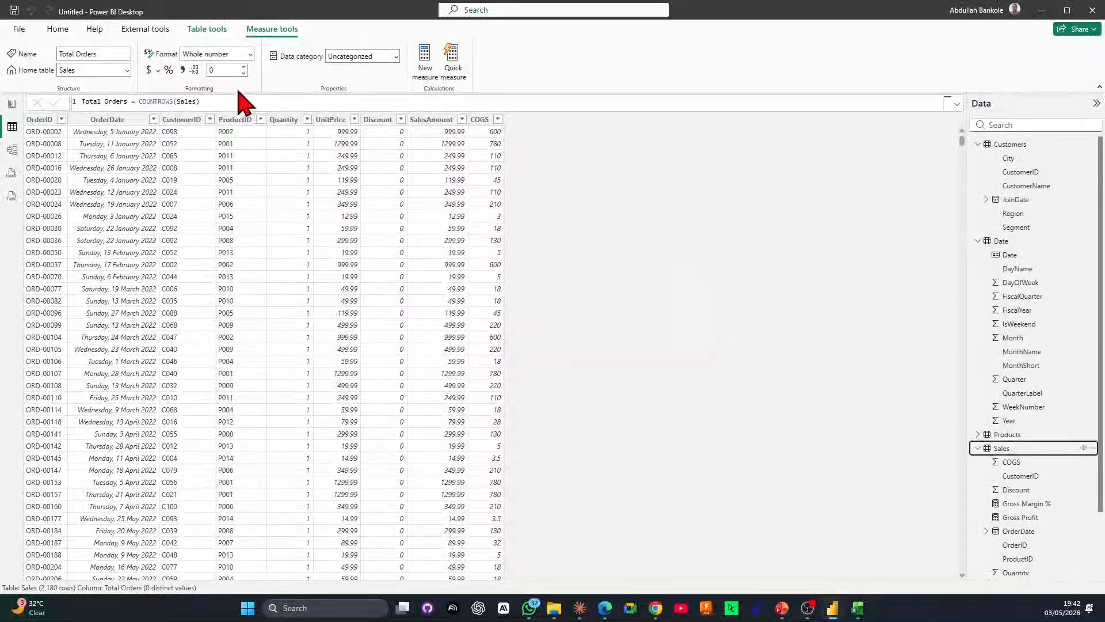
Create the measure Avg Order Value = DIVIDE(Sales[Sales Amount], [Total Orders]) in the Sales table, and collapse the Date table's field list.
{"action": "left_click", "coordinate": [426, 61]}
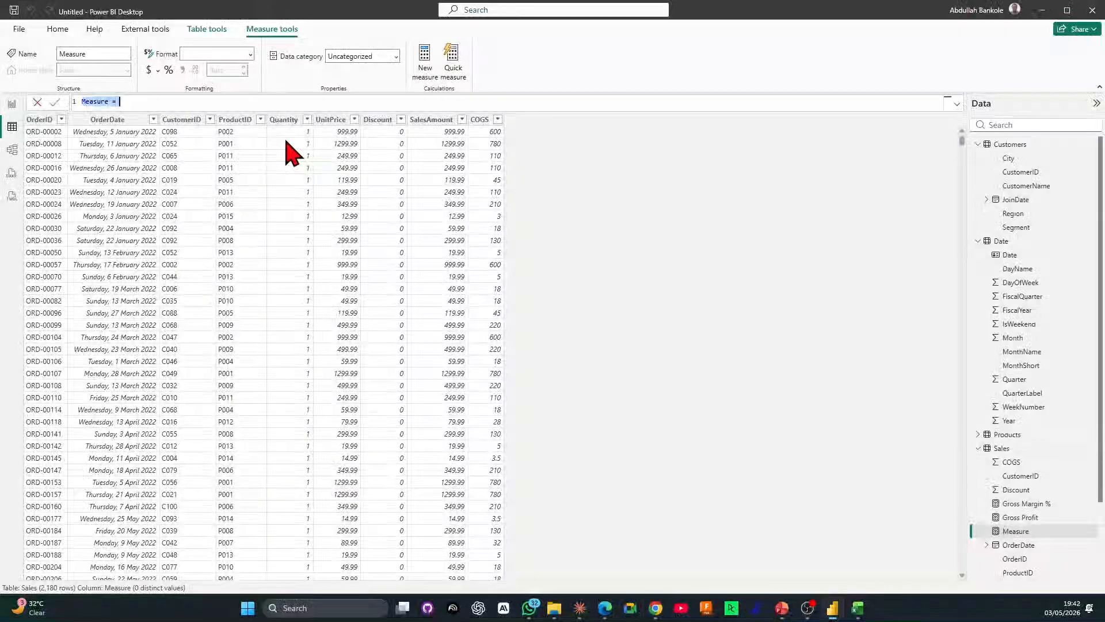
{"action": "type", "text": "Avg Order Value = DIVIDE("}
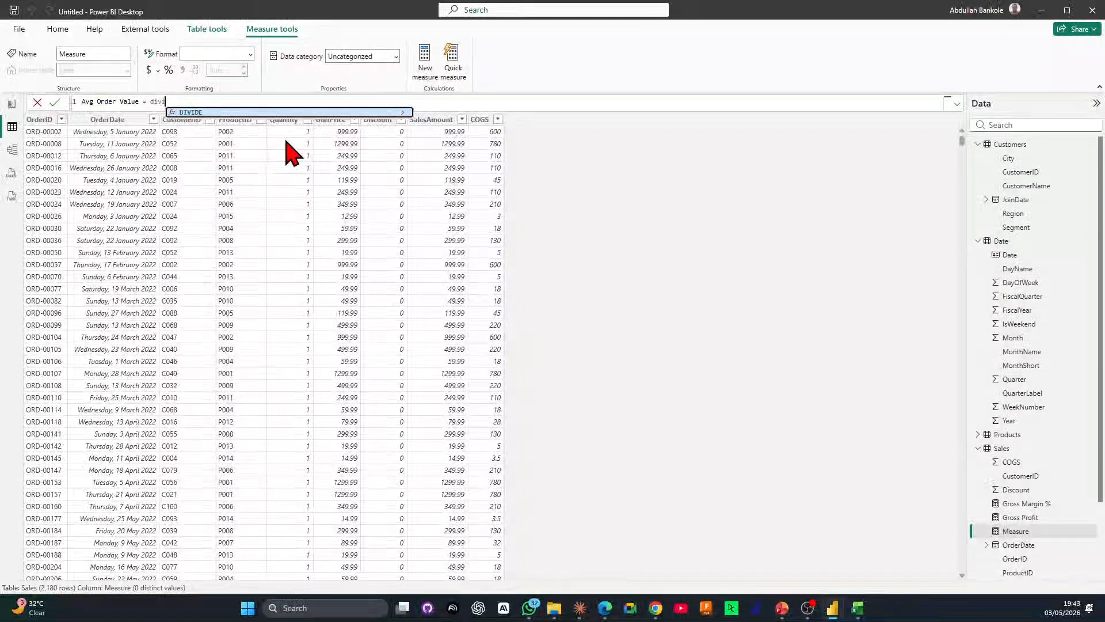
{"action": "type", "text": "sal"}
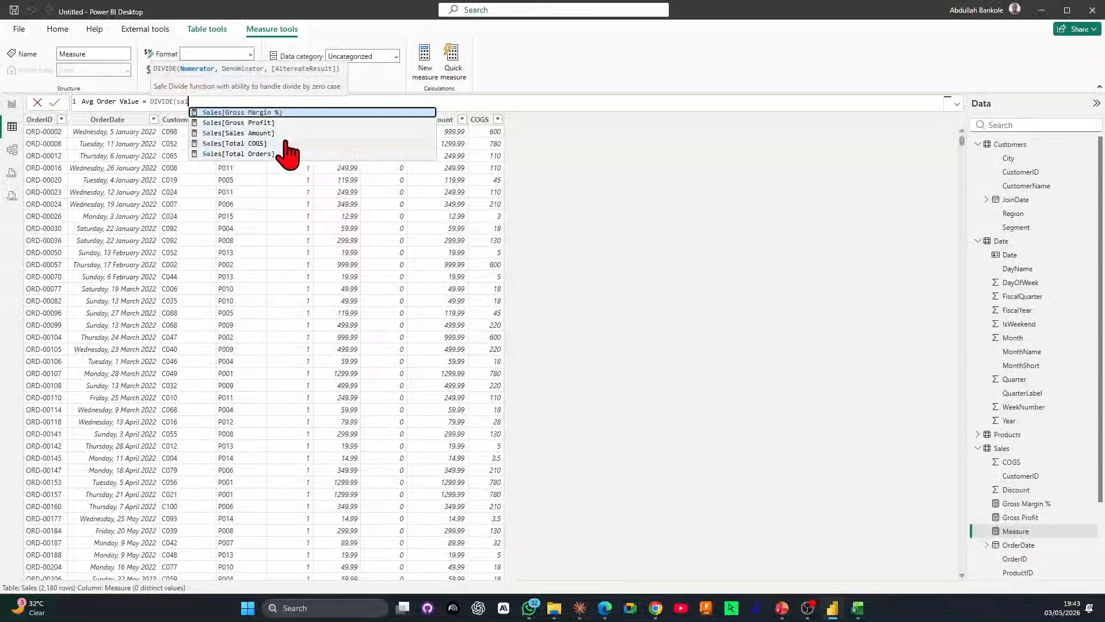
{"action": "key", "text": "Down"}
{"action": "key", "text": "Down"}
{"action": "key", "text": "Tab"}
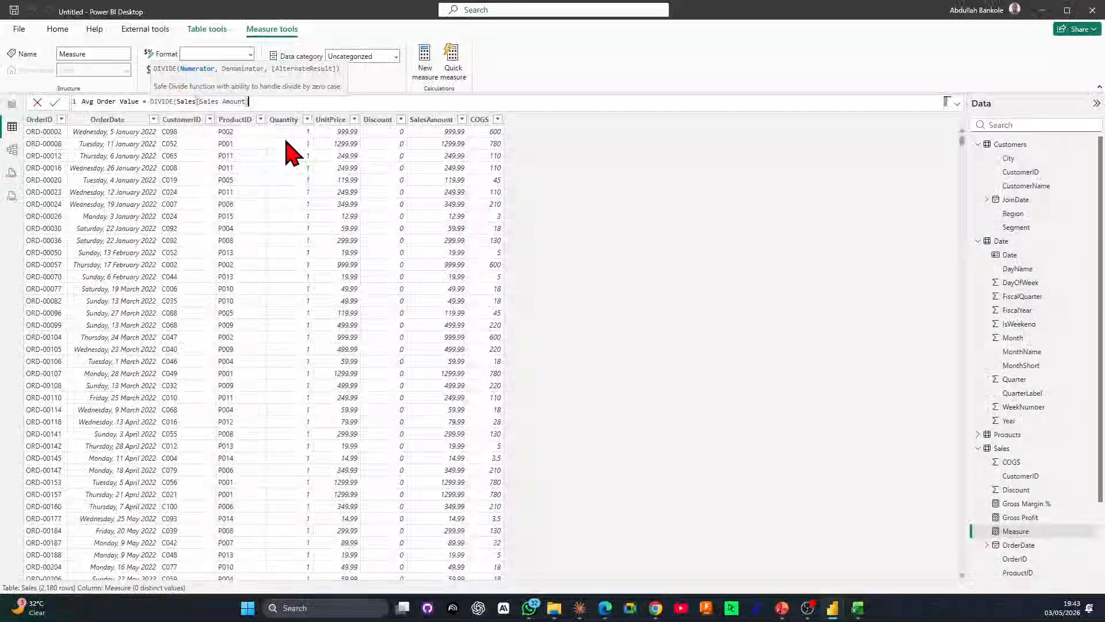
{"action": "type", "text": ","}
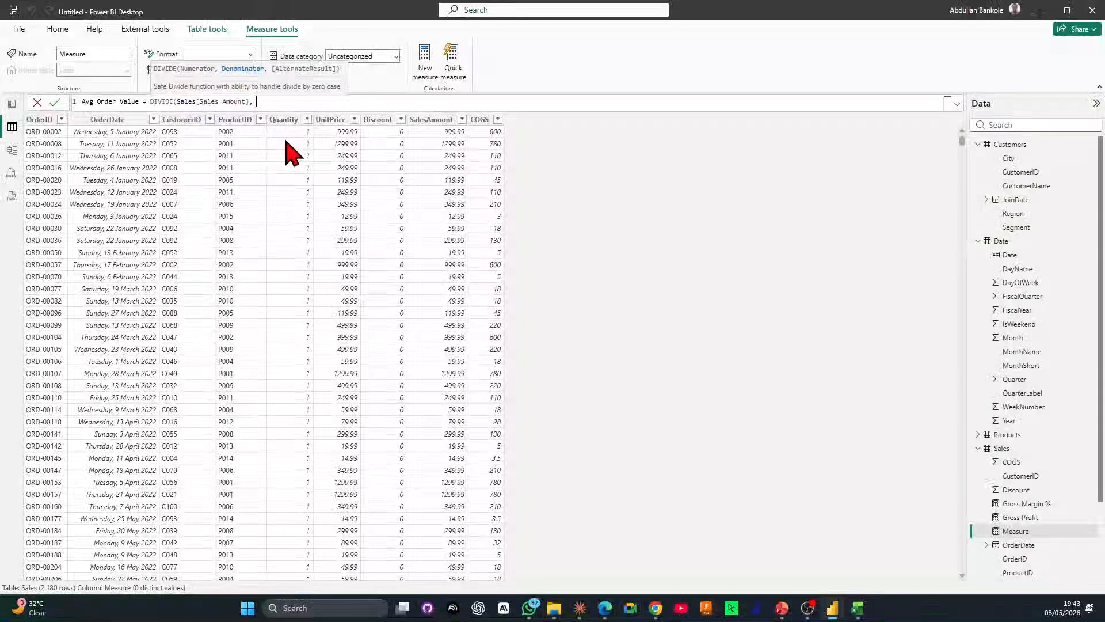
{"action": "type", "text": " tota"}
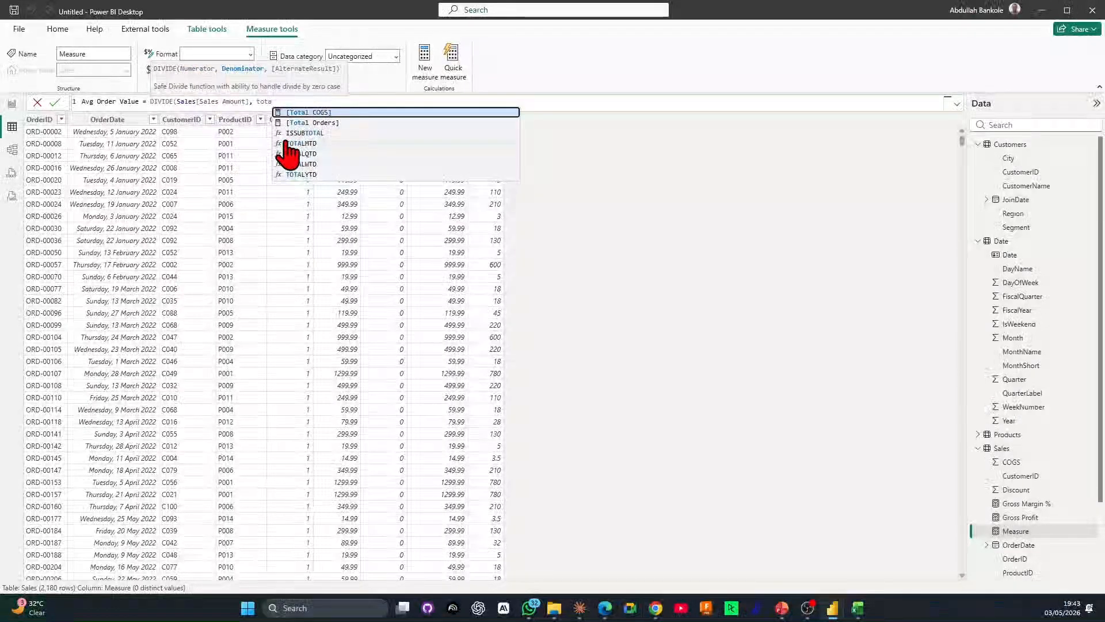
{"action": "key", "text": "Tab"}
{"action": "type", "text": ")"}
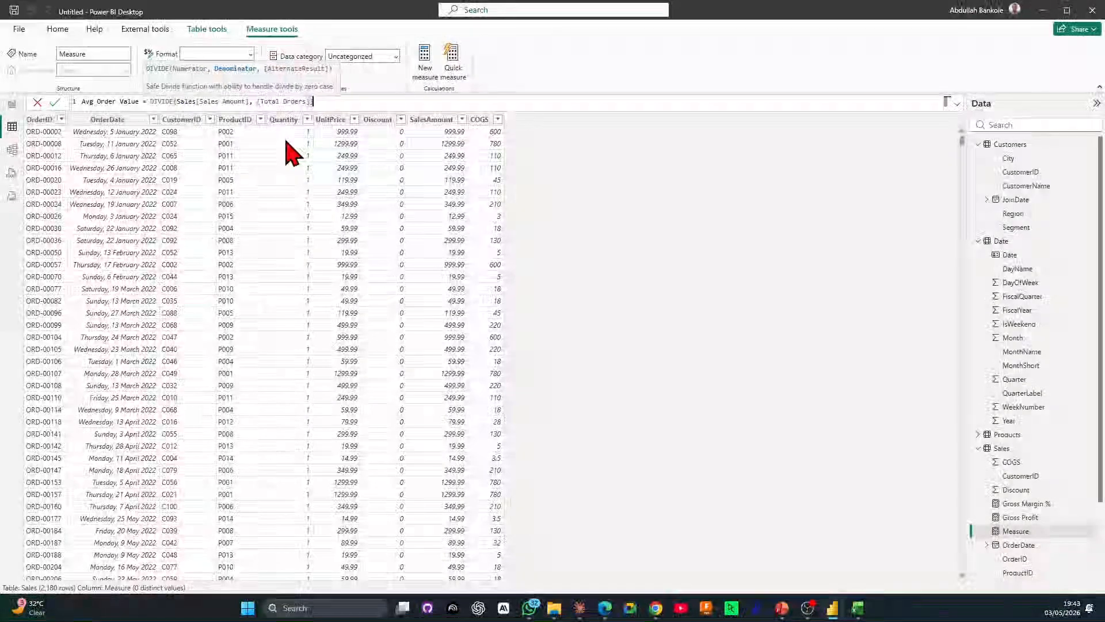
{"action": "type", "text": ")"}
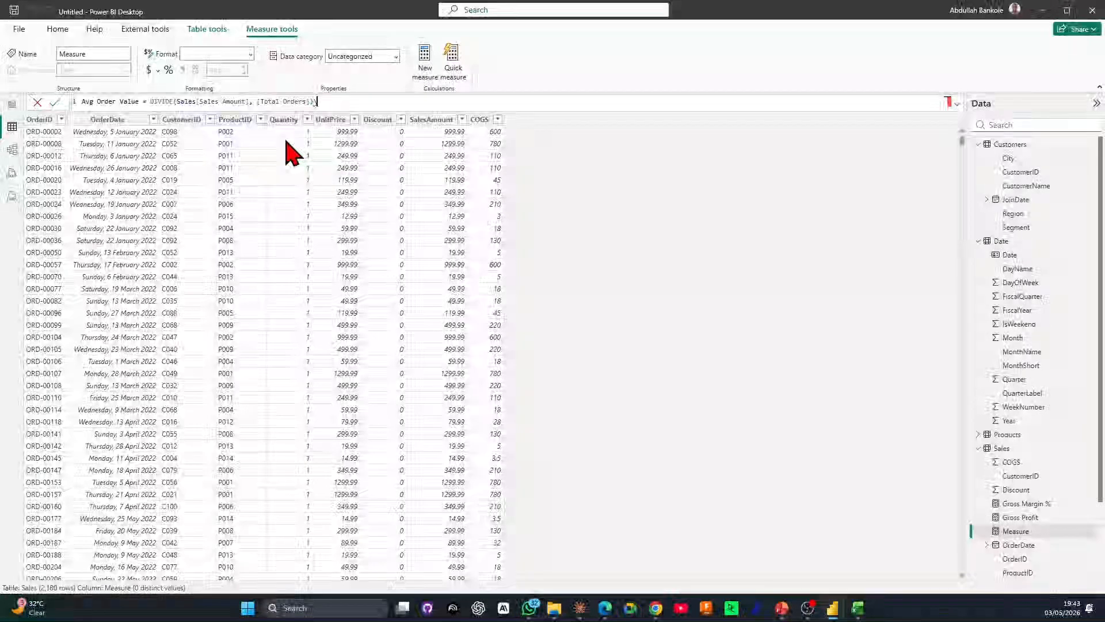
{"action": "key", "text": "BackSpace"}
{"action": "key", "text": "Return"}
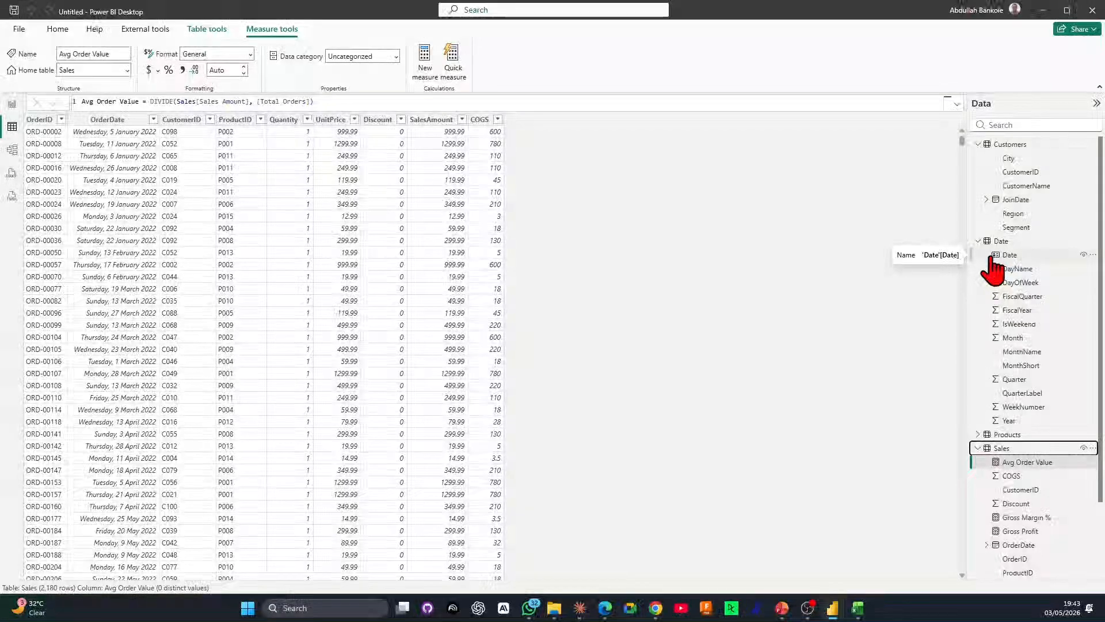
{"action": "left_click", "coordinate": [982, 240]}
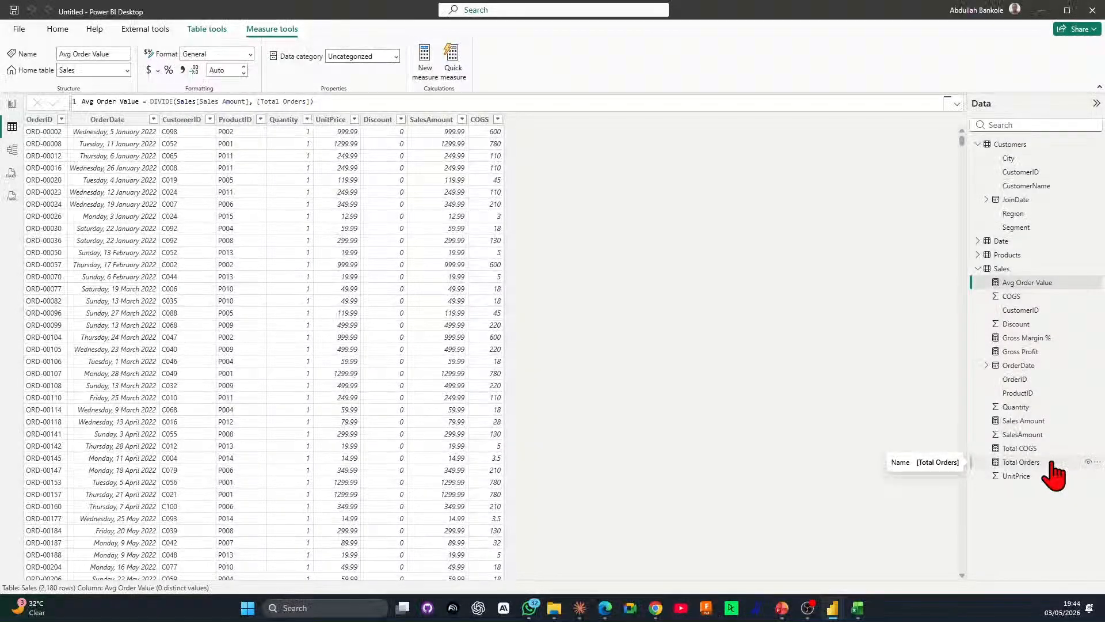
Switch to the PowerPoint slideshow and review the calculation group terminology, how-it-works and live demo steps slides, ending back in Power BI Desktop.
{"action": "key", "text": "alt+Tab"}
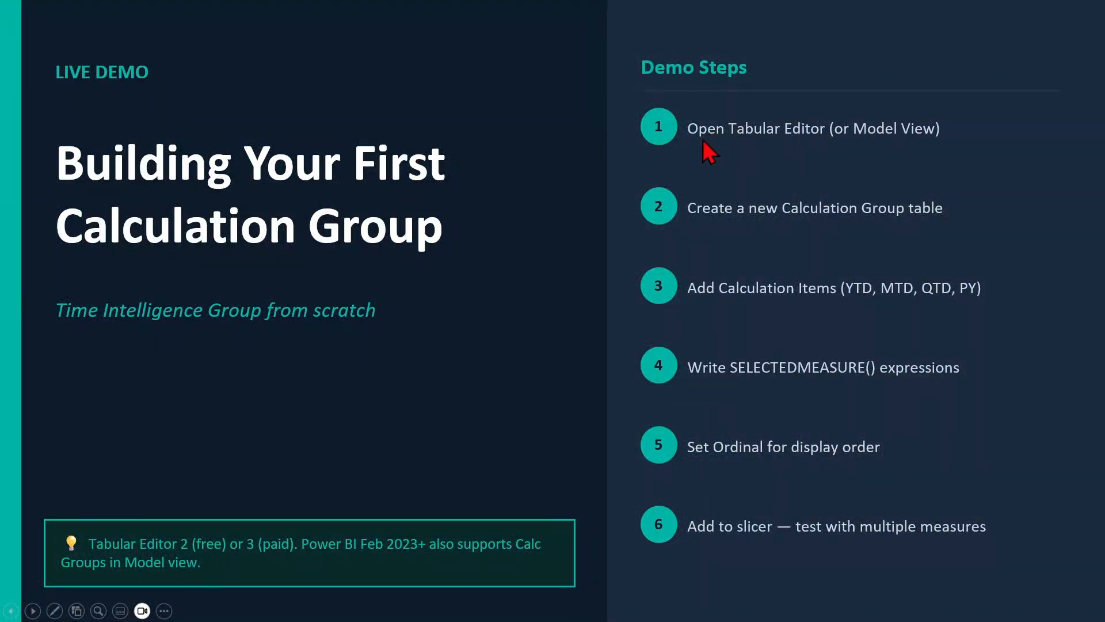
{"action": "key", "text": "Left"}
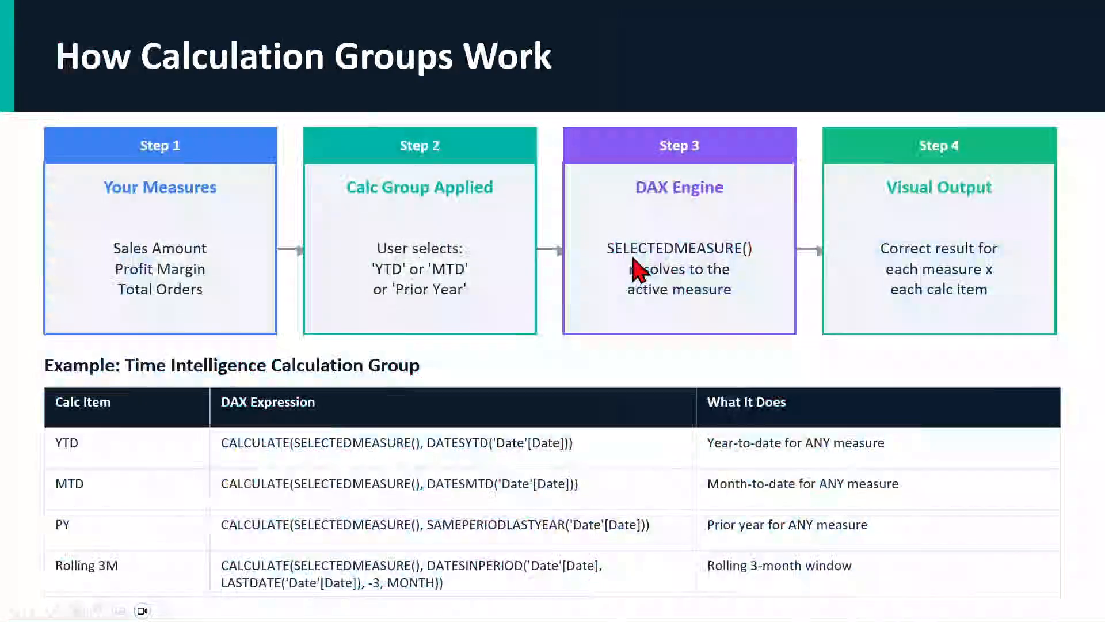
{"action": "key", "text": "Left"}
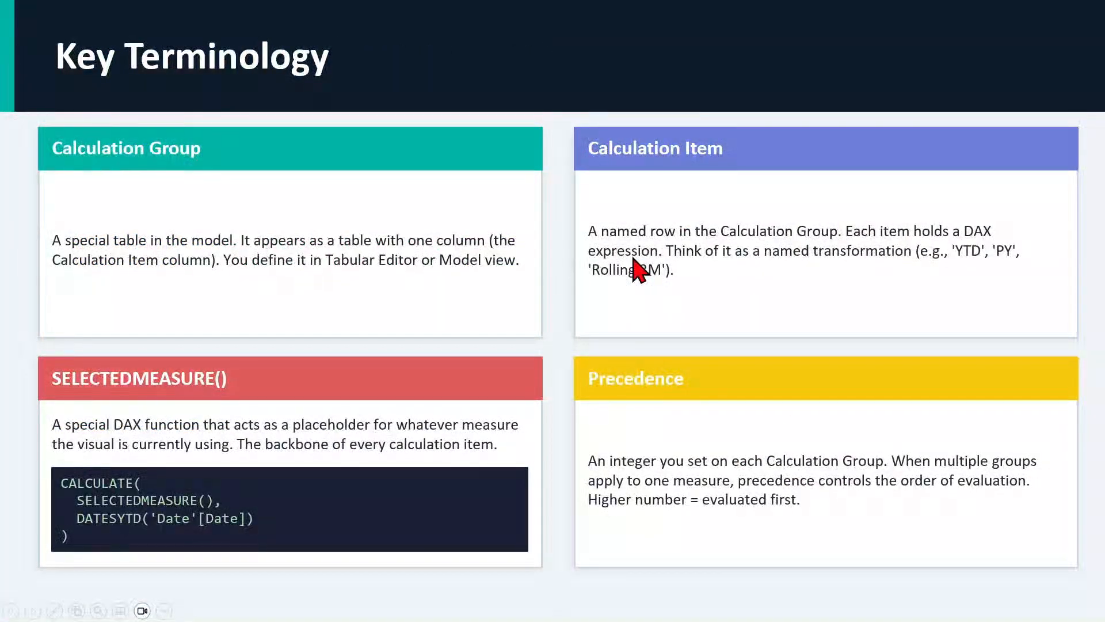
{"action": "key", "text": "Right"}
{"action": "key", "text": "Right"}
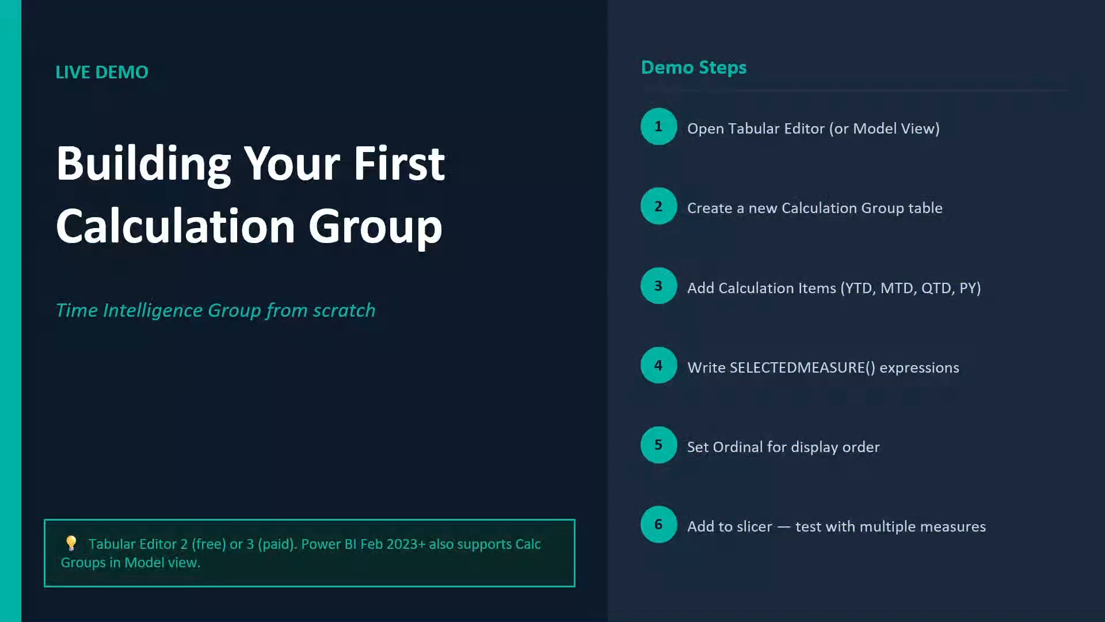
{"action": "key", "text": "alt+Tab"}
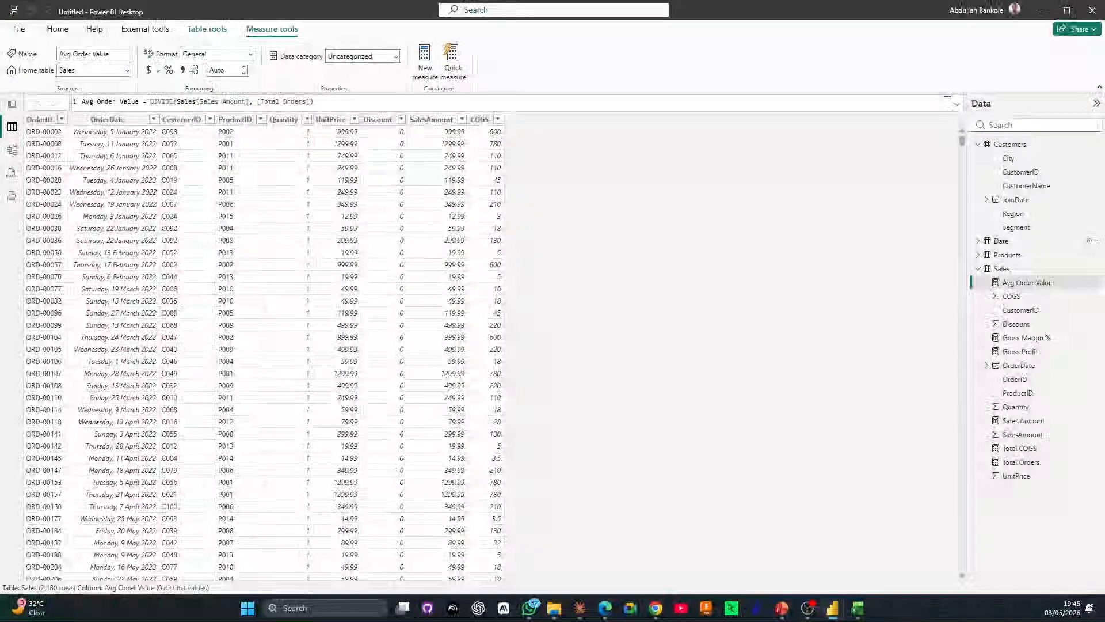
Create an active one-to-many relationship from Date[Date] to Sales[OrderDate] with single cross-filter direction in the model diagram.
{"action": "left_click", "coordinate": [12, 150]}
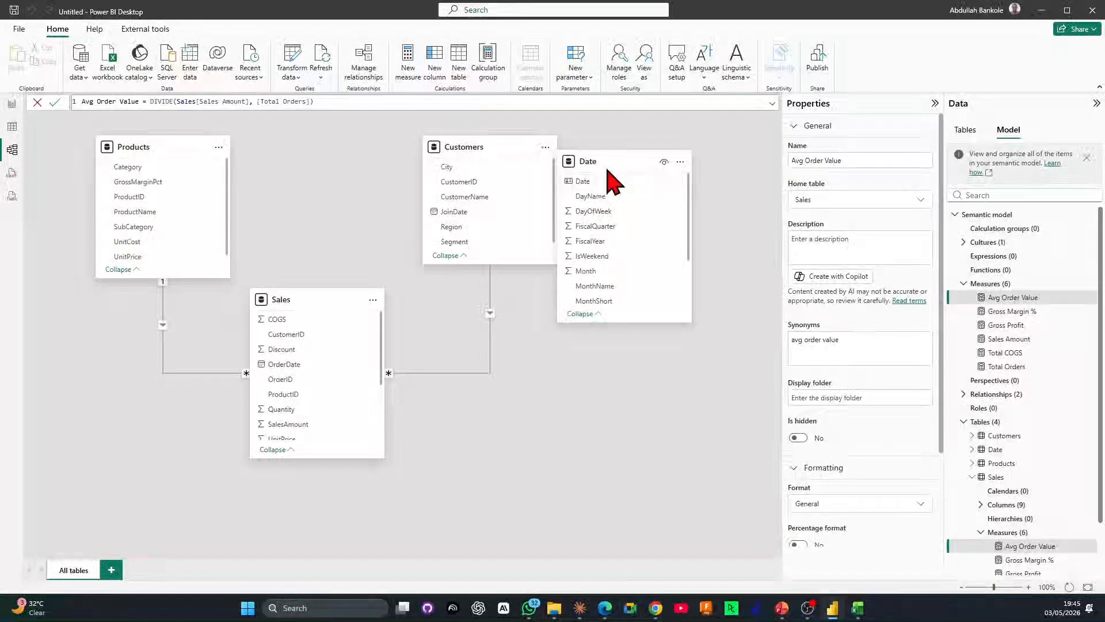
{"action": "left_click_drag", "start_coordinate": [605, 161], "coordinate": [650, 171]}
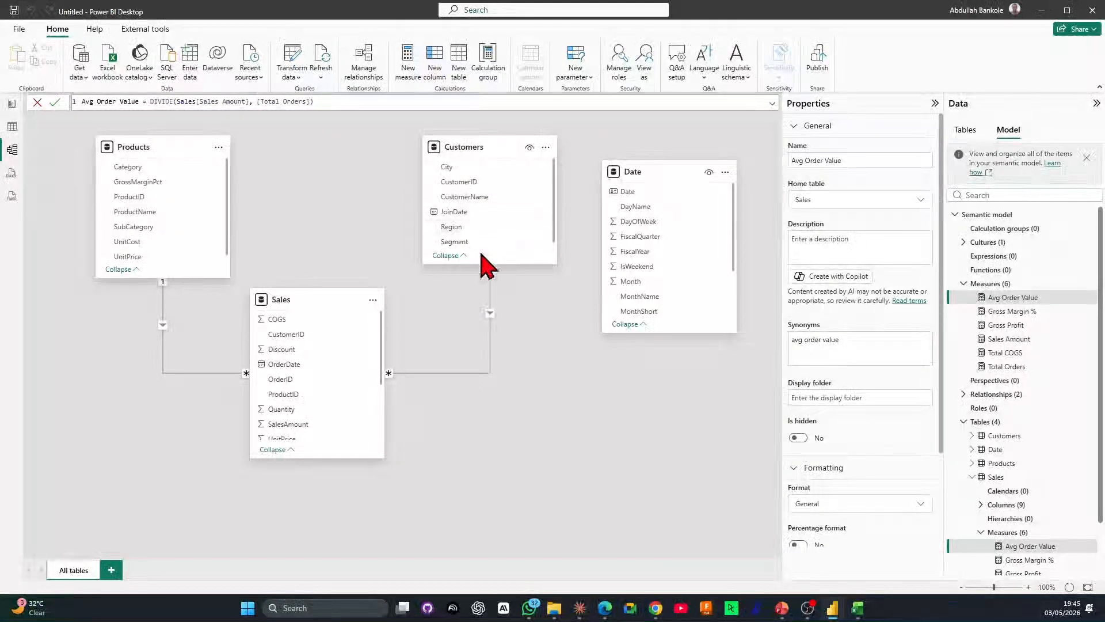
{"action": "left_click", "coordinate": [490, 291]}
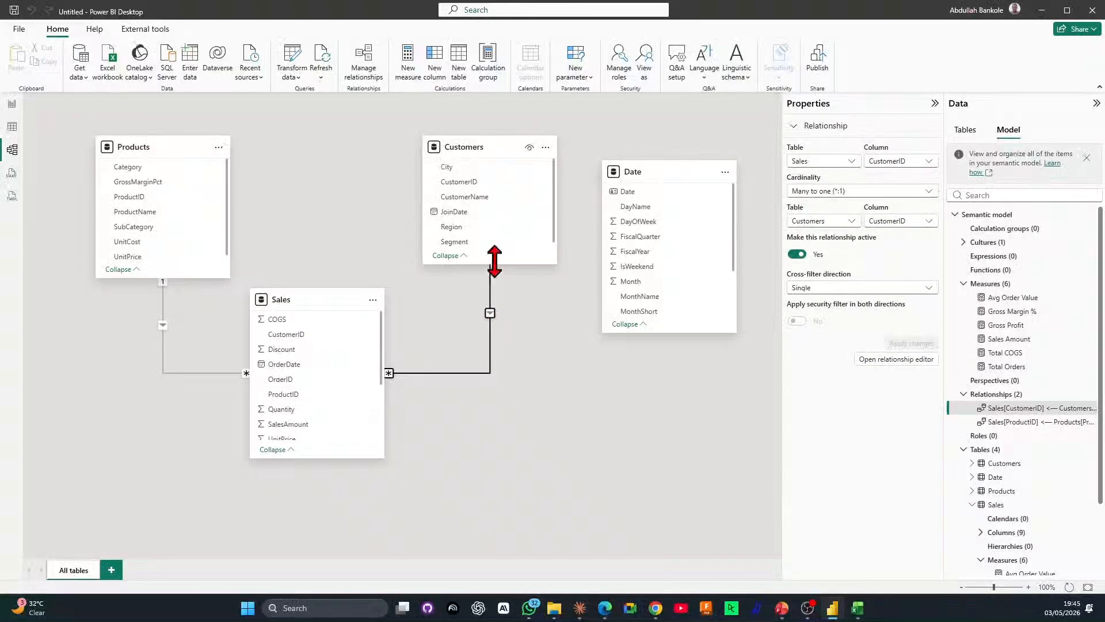
{"action": "left_click_drag", "start_coordinate": [680, 171], "coordinate": [655, 209]}
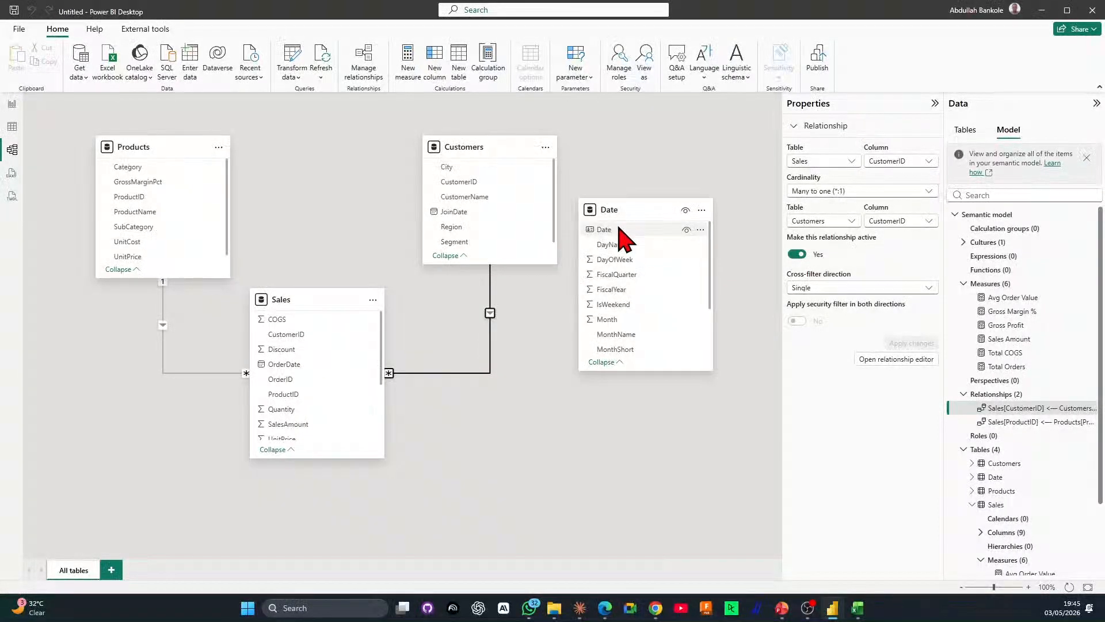
{"action": "left_click_drag", "start_coordinate": [630, 230], "coordinate": [312, 368]}
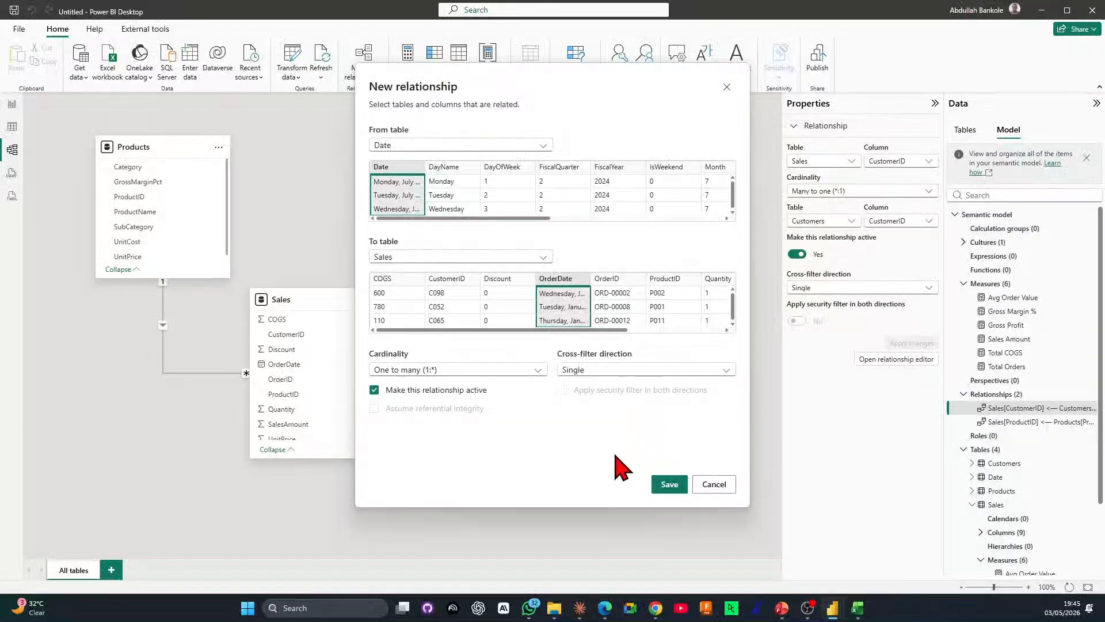
{"action": "left_click", "coordinate": [668, 485]}
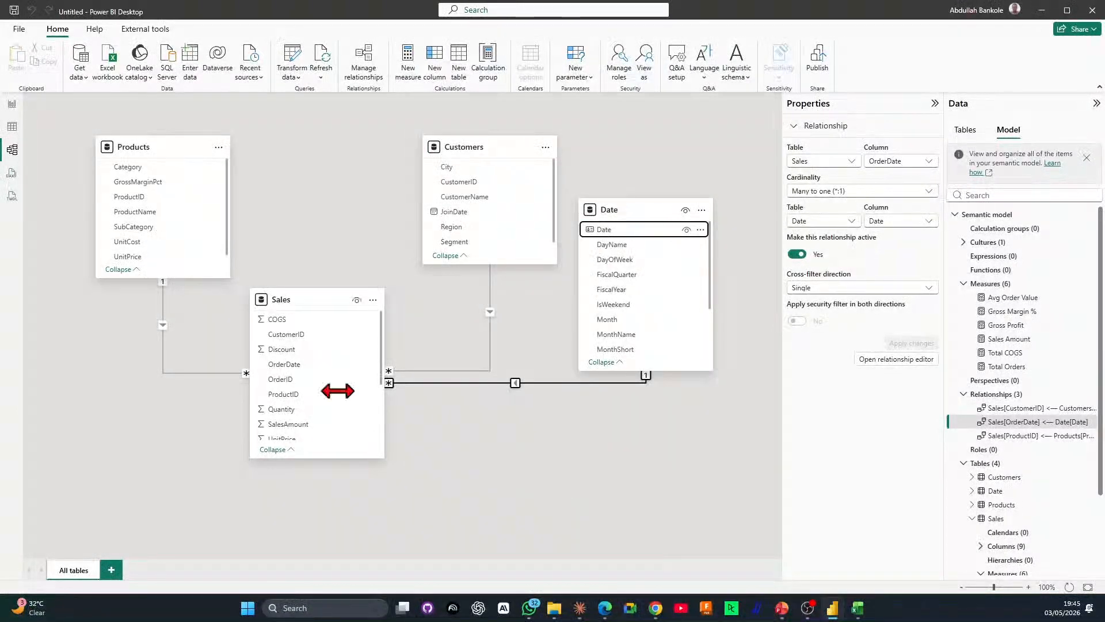
Arrange the model diagram with Sales in the centre, Products and Date on either side of it, and Customers below it.
{"action": "left_click_drag", "start_coordinate": [311, 302], "coordinate": [320, 324]}
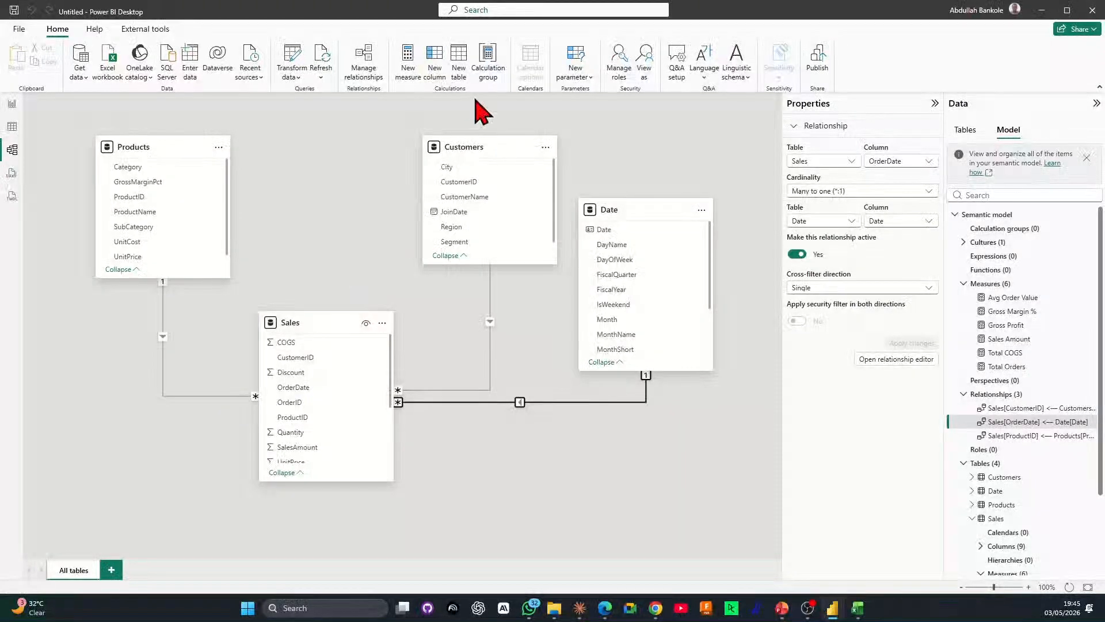
{"action": "left_click_drag", "start_coordinate": [458, 143], "coordinate": [70, 451]}
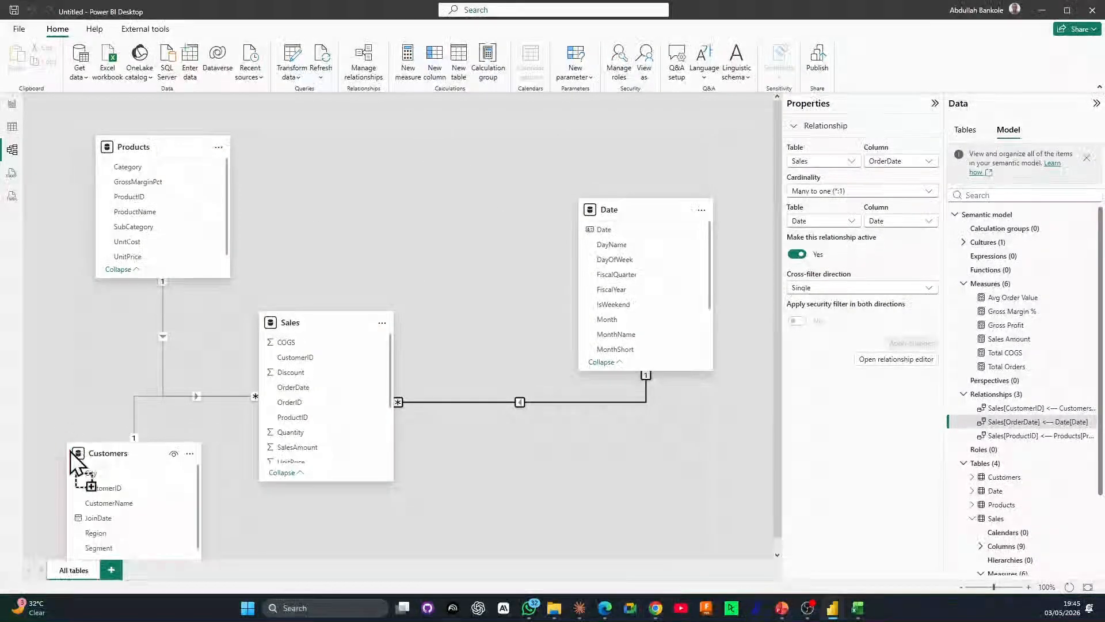
{"action": "left_click_drag", "start_coordinate": [176, 148], "coordinate": [161, 149]}
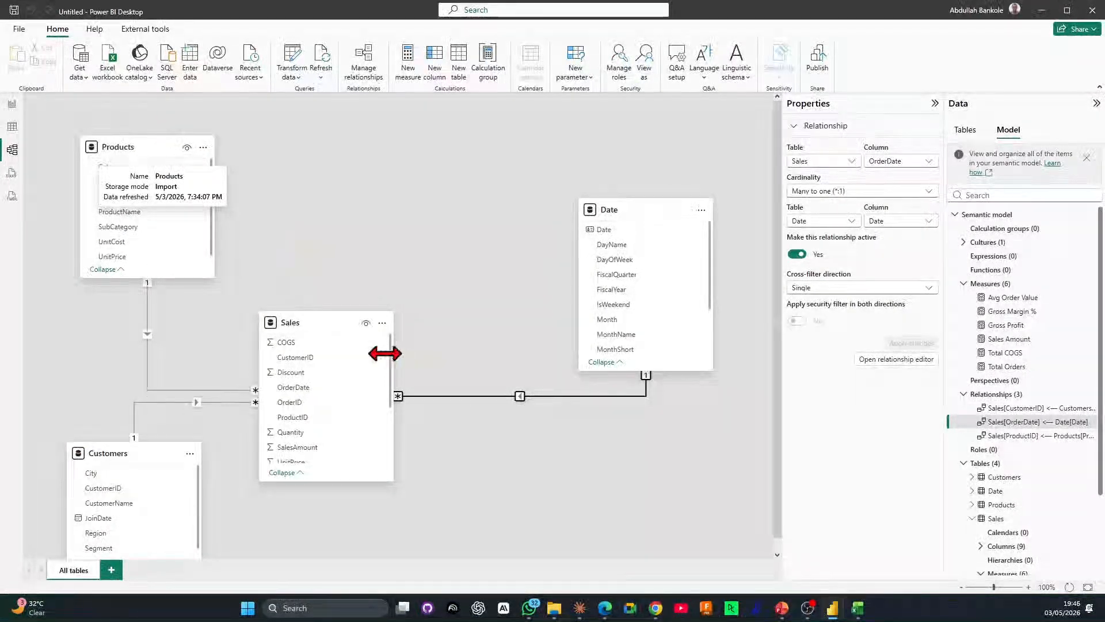
{"action": "left_click_drag", "start_coordinate": [345, 325], "coordinate": [414, 197]}
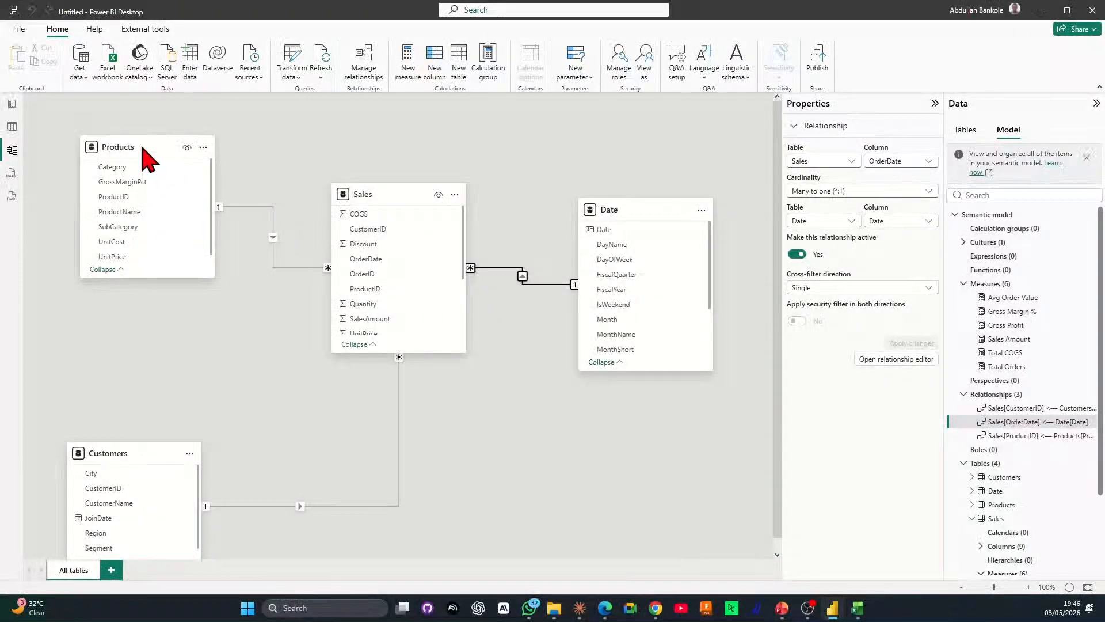
{"action": "left_click_drag", "start_coordinate": [142, 148], "coordinate": [114, 205]}
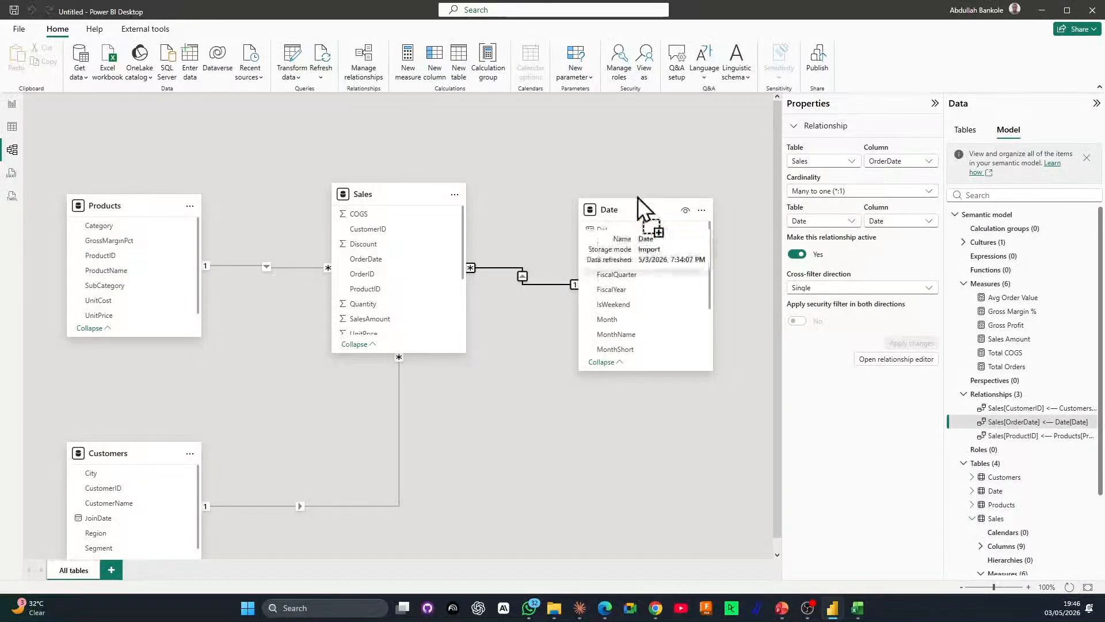
{"action": "left_click_drag", "start_coordinate": [639, 210], "coordinate": [654, 198]}
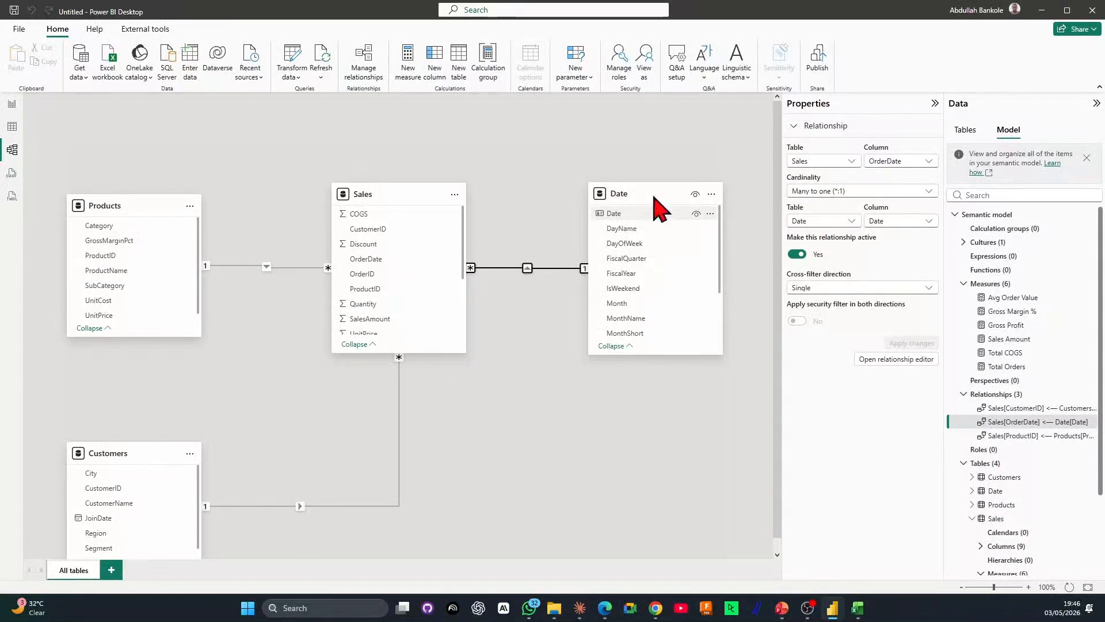
{"action": "left_click_drag", "start_coordinate": [122, 453], "coordinate": [390, 448]}
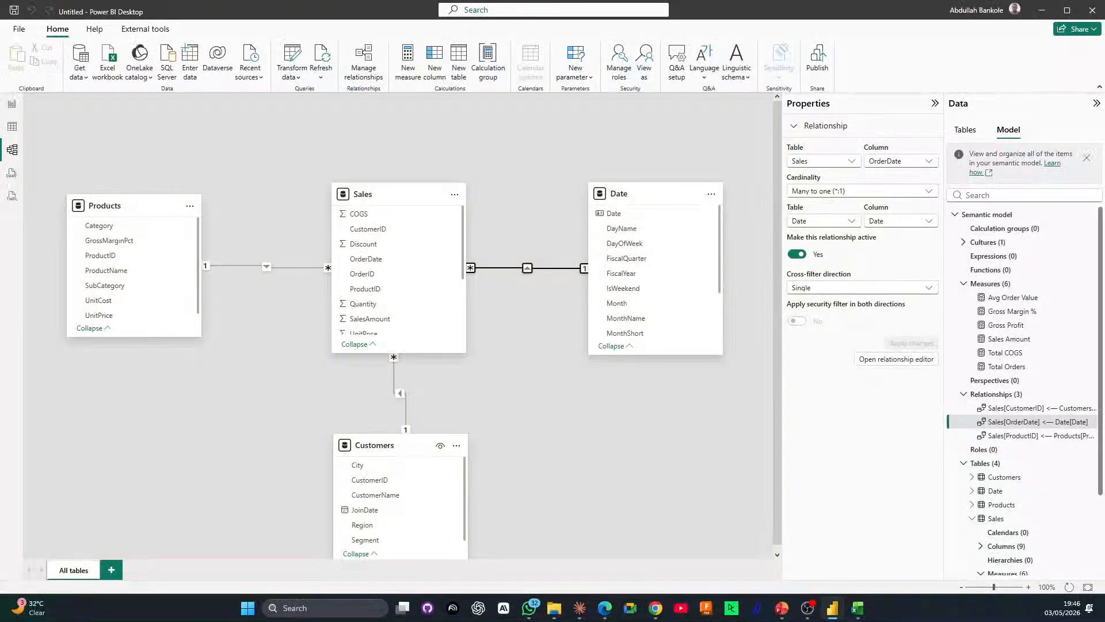
{"action": "key", "text": "alt+Tab"}
{"action": "key", "text": "alt+Tab"}
{"action": "key", "text": "alt+Tab"}
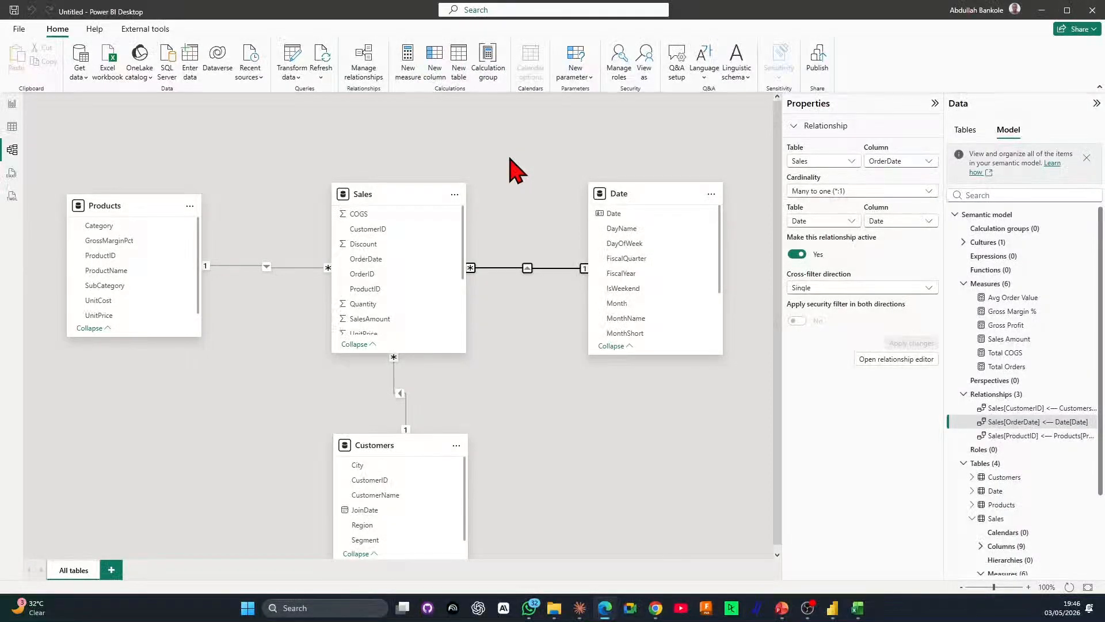
{"action": "left_click", "coordinate": [320, 614]}
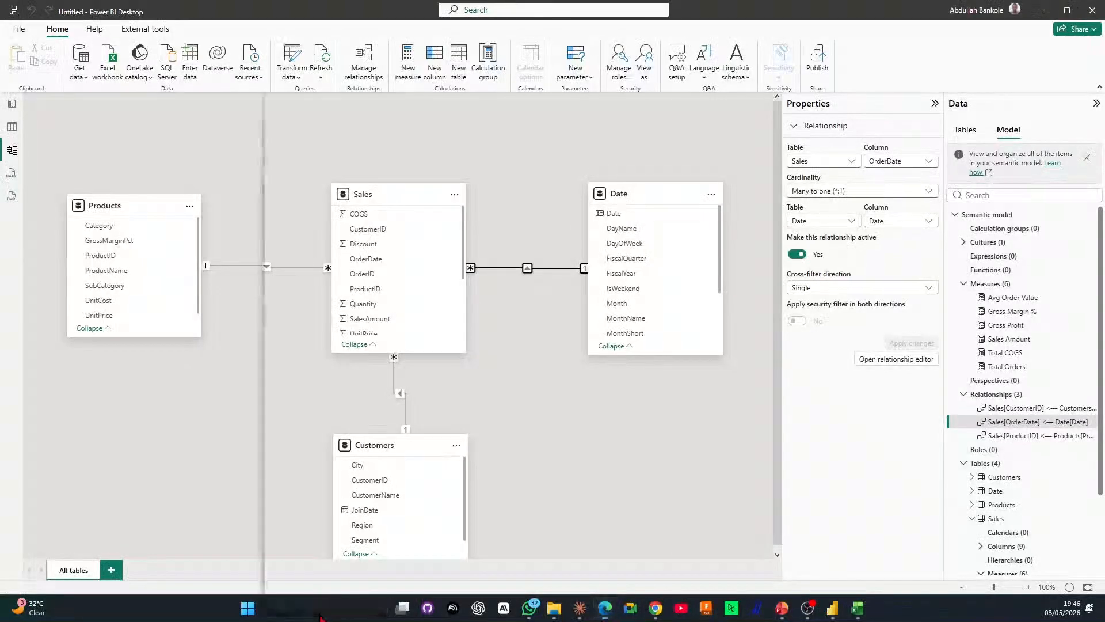
{"action": "type", "text": "tabuka"}
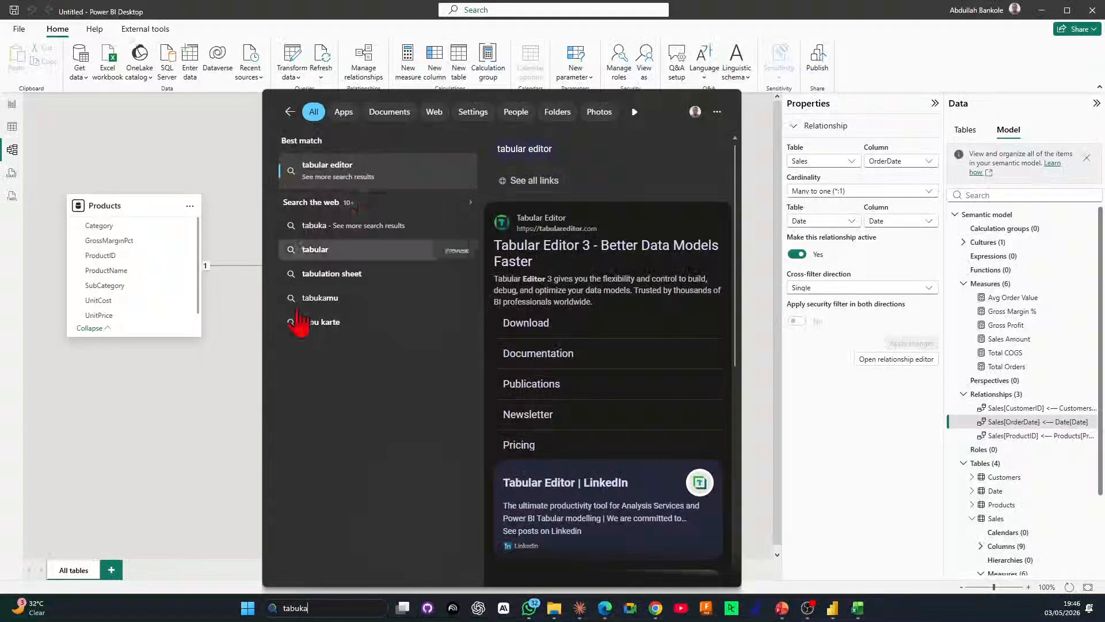
{"action": "left_click", "coordinate": [156, 461]}
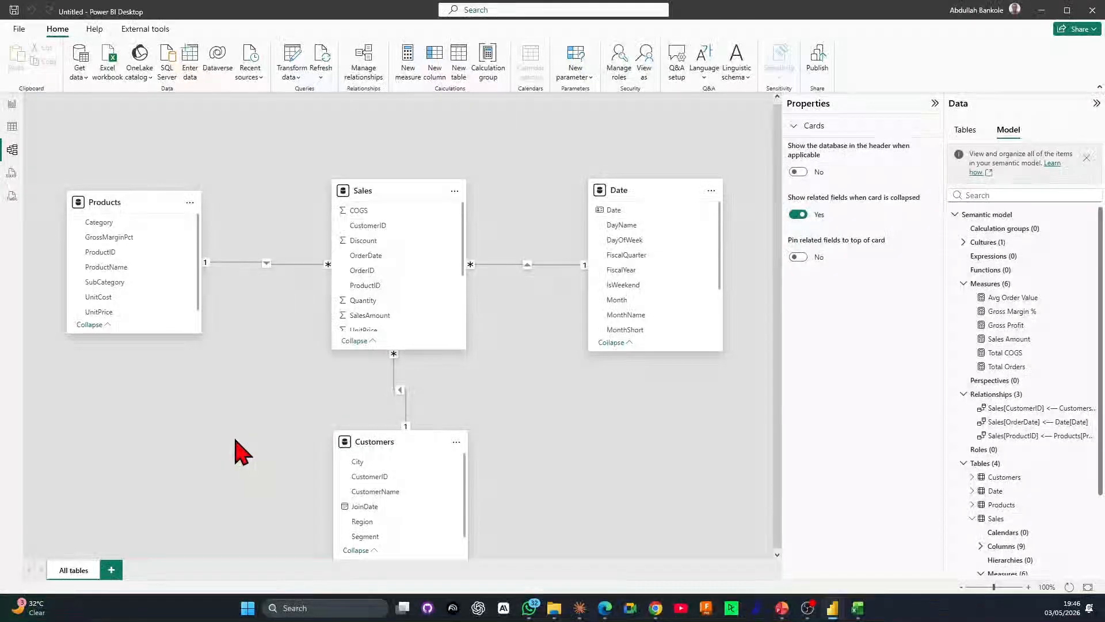
Launch Tabular Editor as an external tool on the current model and move its window clear of the Products table.
{"action": "left_click", "coordinate": [146, 31]}
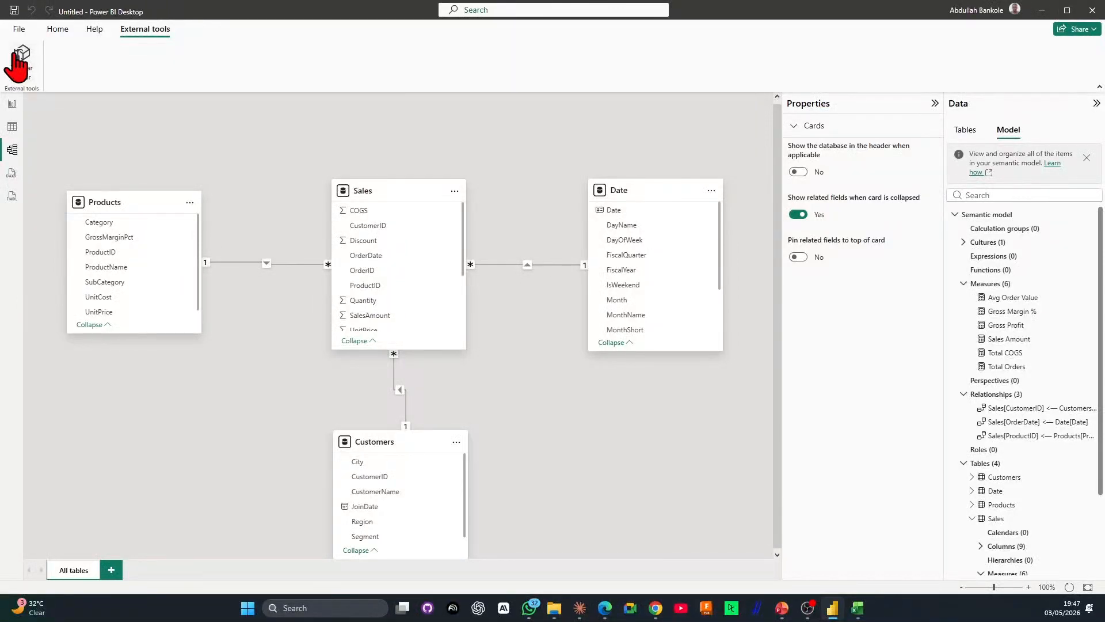
{"action": "left_click", "coordinate": [14, 53]}
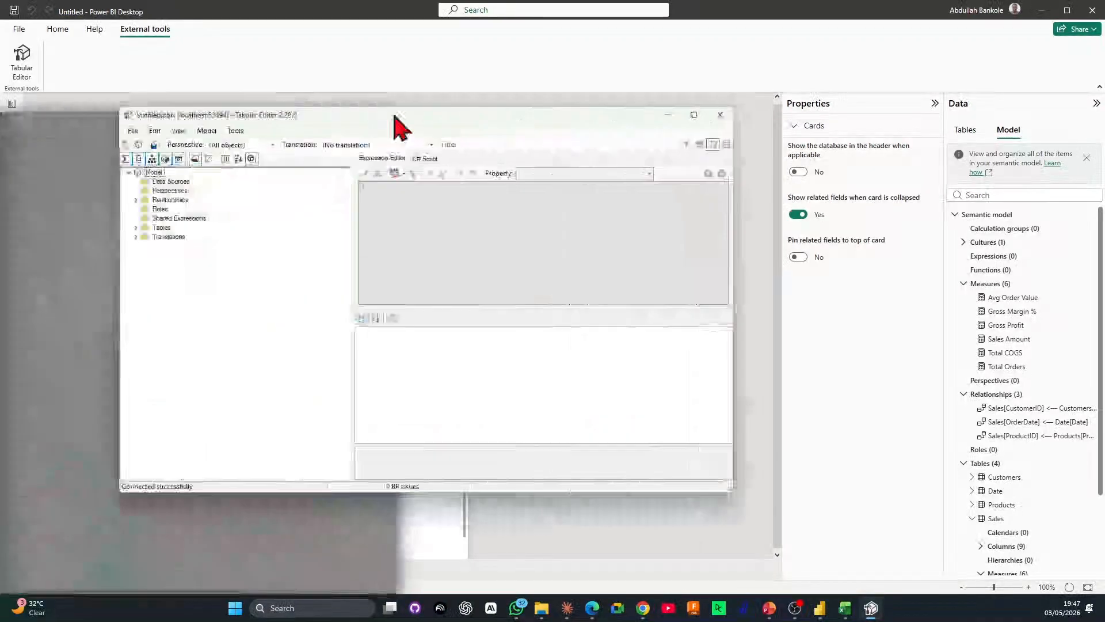
{"action": "left_click_drag", "start_coordinate": [432, 116], "coordinate": [654, 73]}
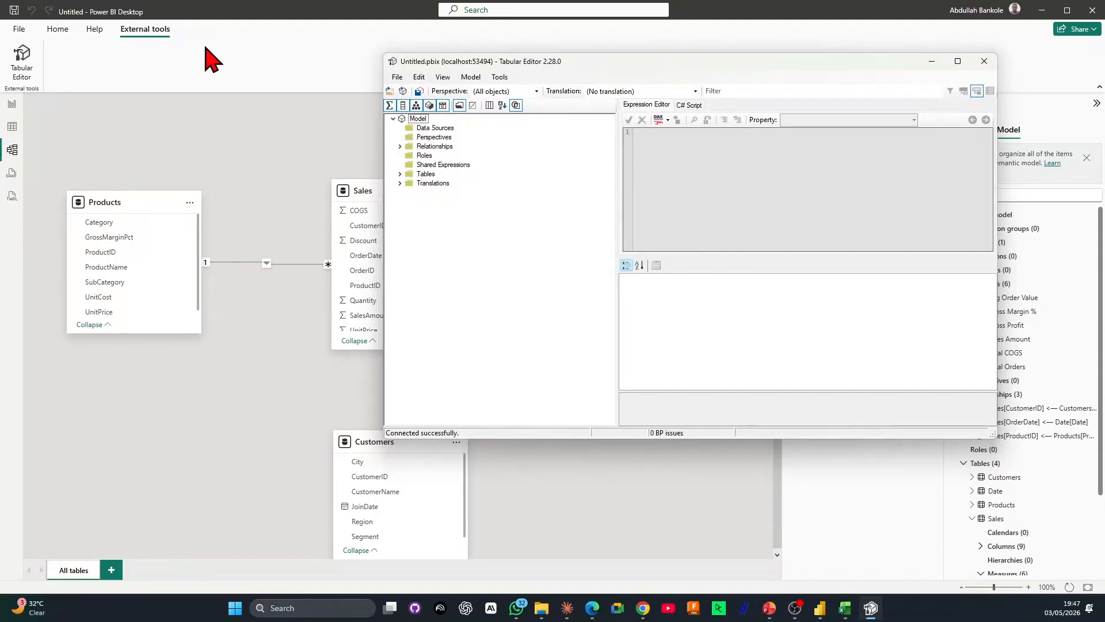
Examine the columns of the Date table in the model tree, leaving the Tables folder collapsed.
{"action": "left_click", "coordinate": [399, 174]}
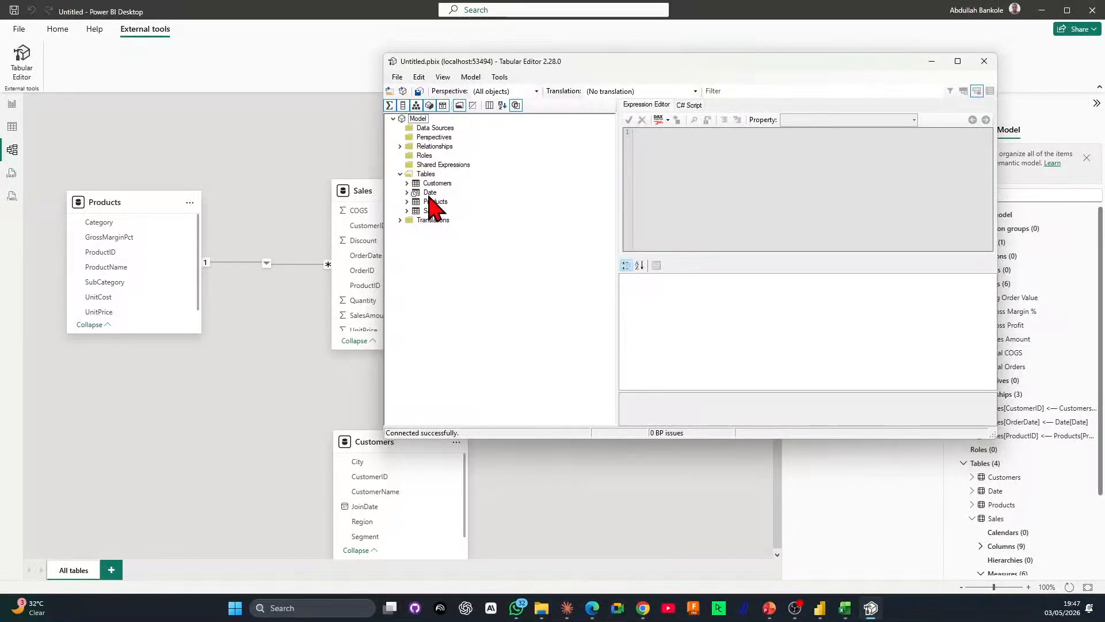
{"action": "left_click", "coordinate": [409, 192]}
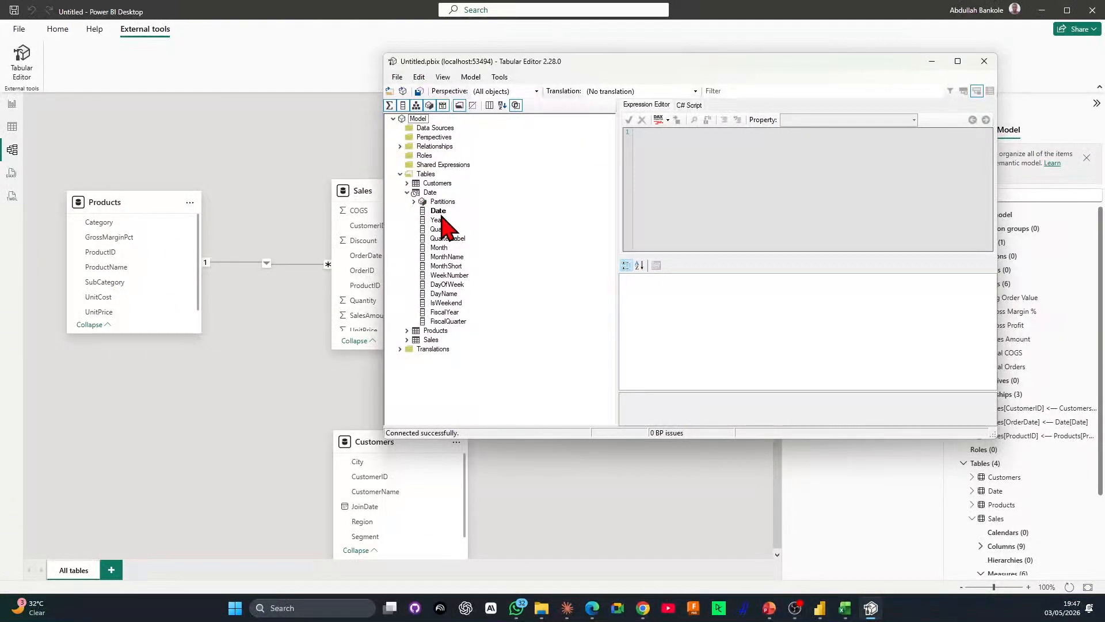
{"action": "left_click", "coordinate": [408, 192]}
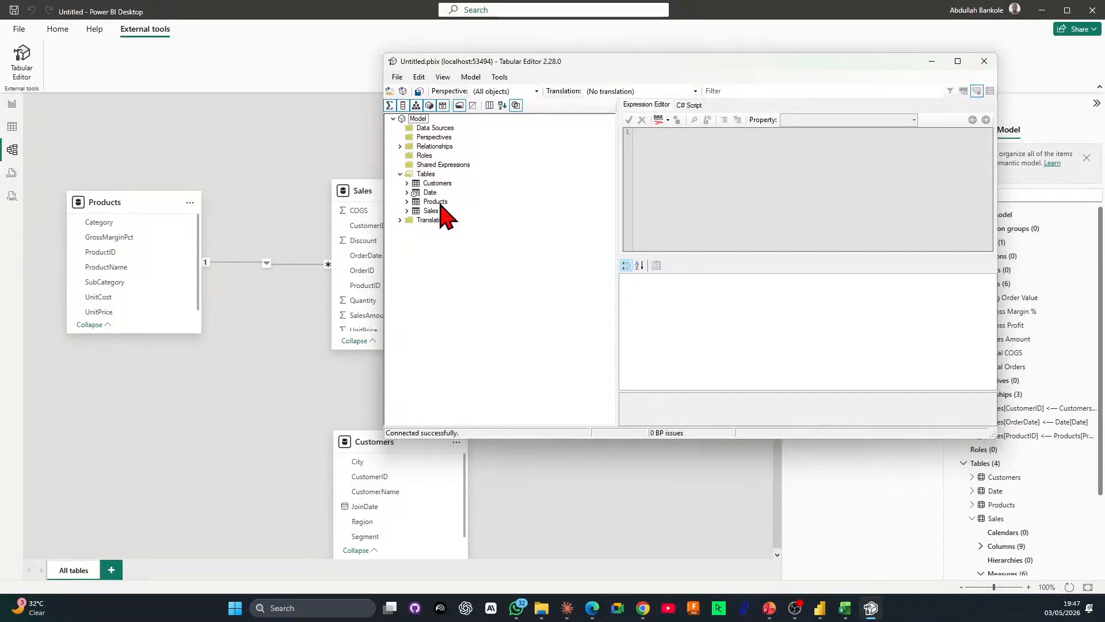
{"action": "left_click", "coordinate": [400, 174]}
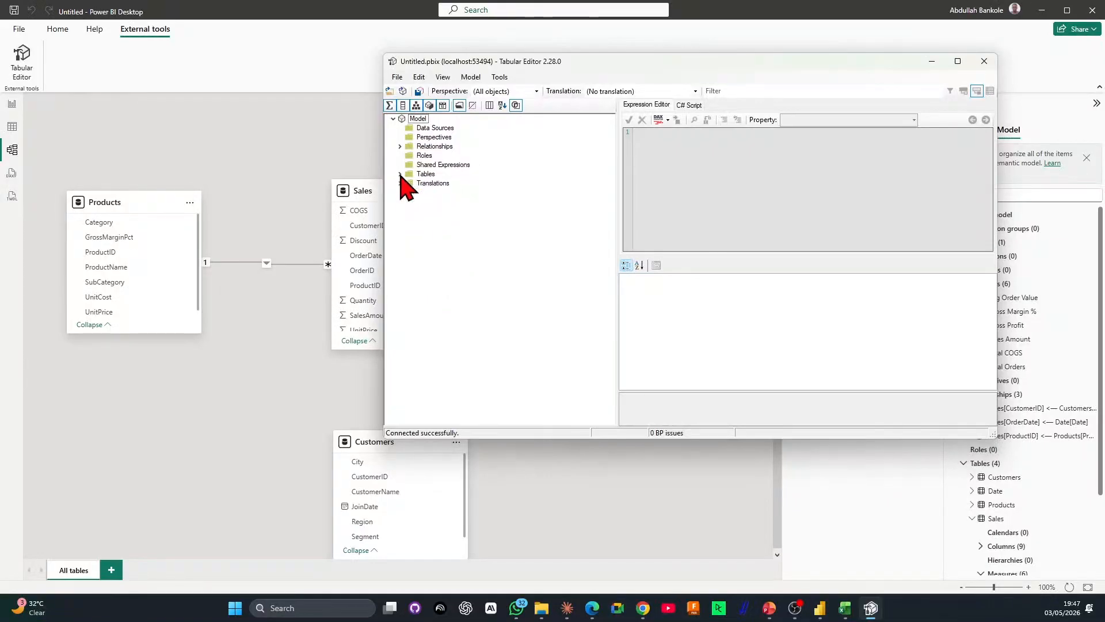
Create a new calculation group in the model's tables and name it Time Intelligence.
{"action": "left_click_drag", "start_coordinate": [572, 64], "coordinate": [637, 79]}
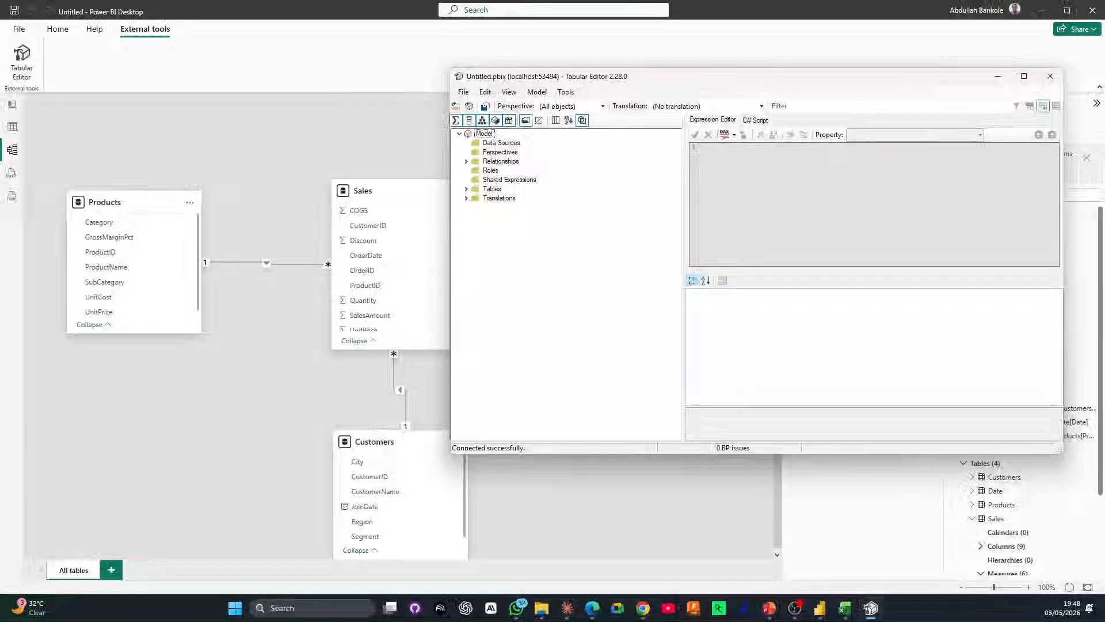
{"action": "left_click", "coordinate": [491, 189]}
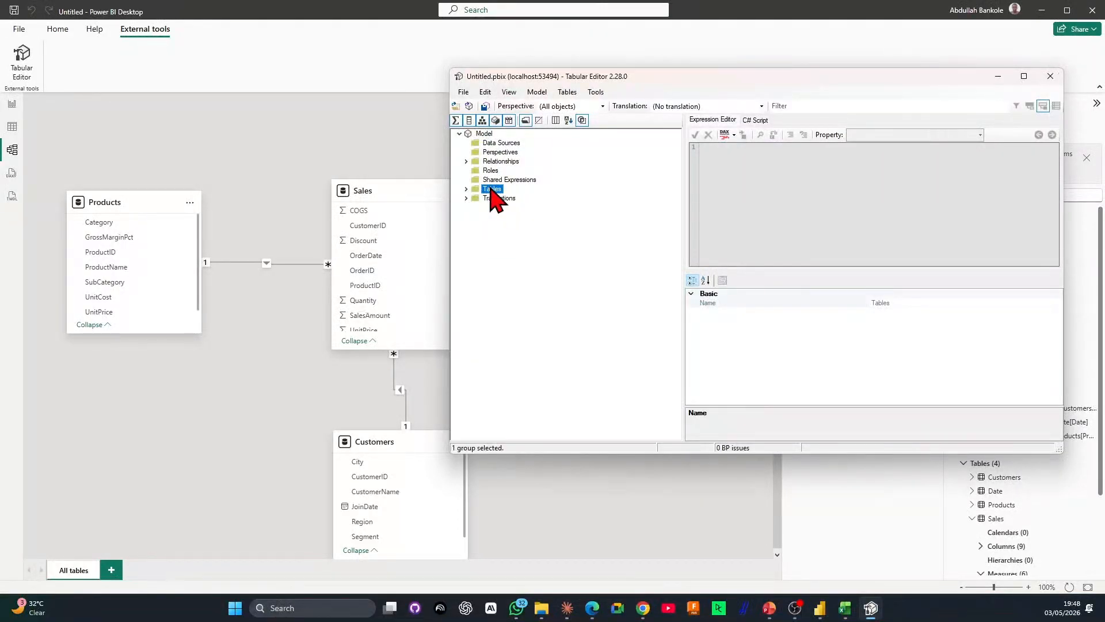
{"action": "right_click", "coordinate": [493, 190]}
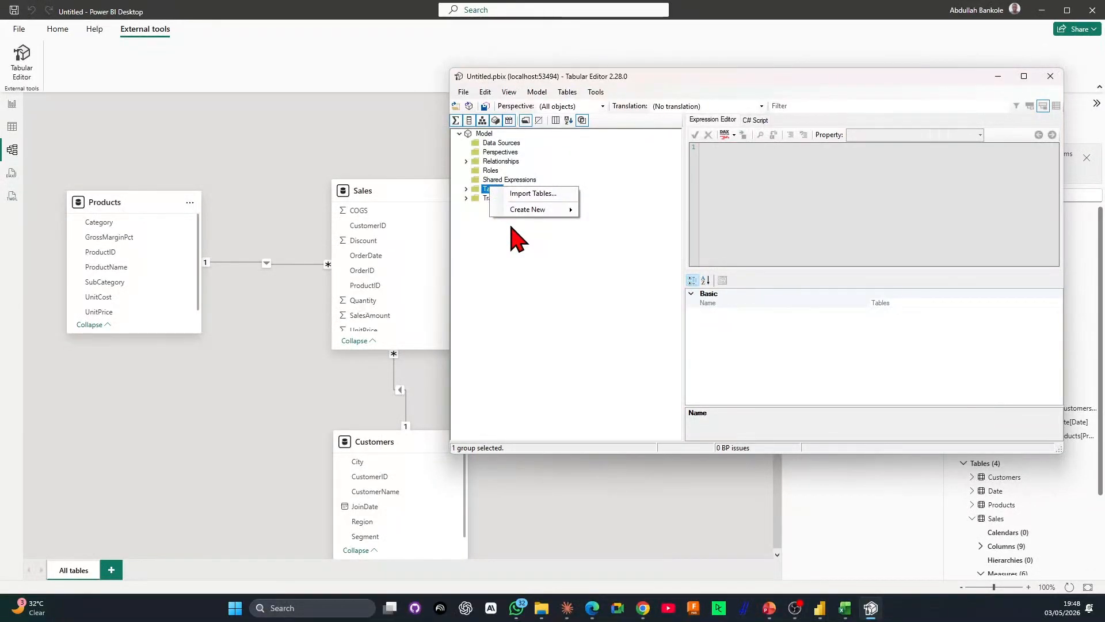
{"action": "mouse_move", "coordinate": [529, 216]}
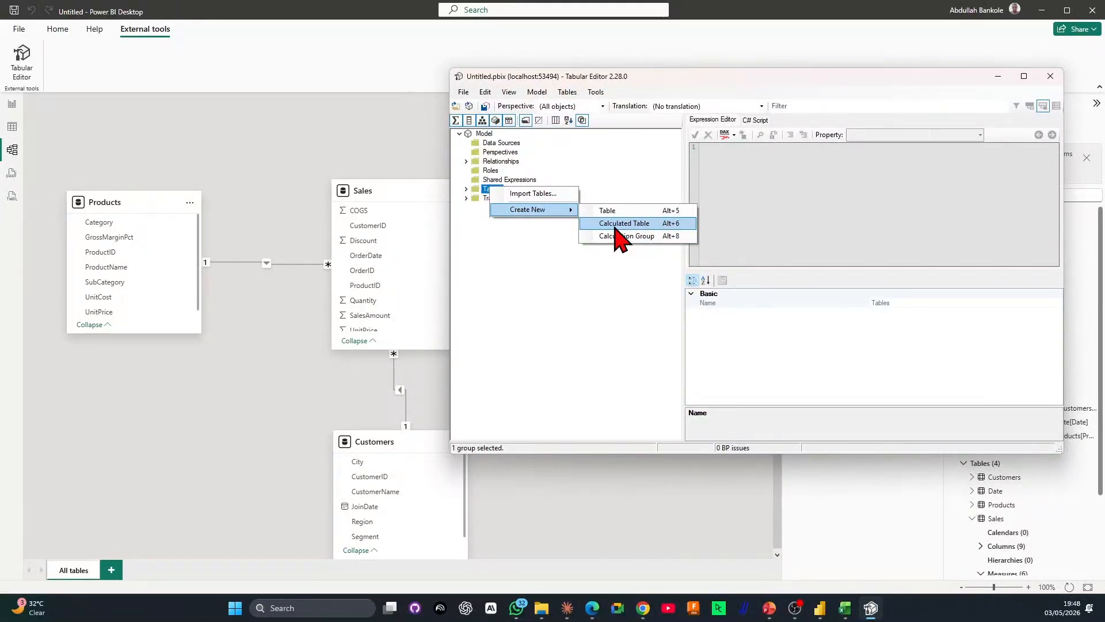
{"action": "left_click", "coordinate": [631, 240]}
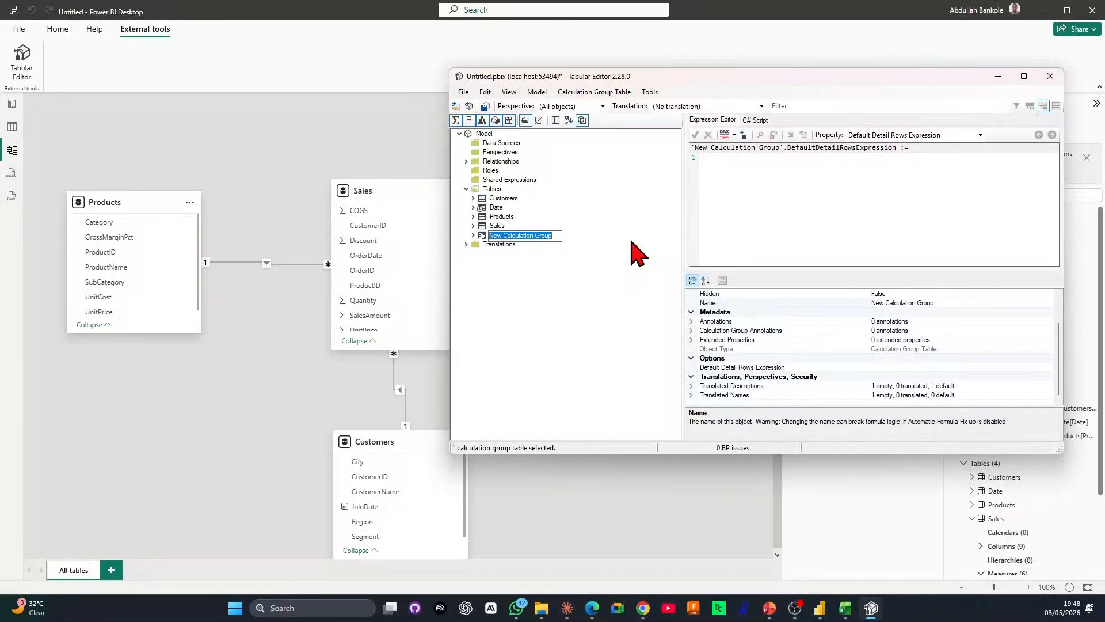
{"action": "type", "text": "Time "}
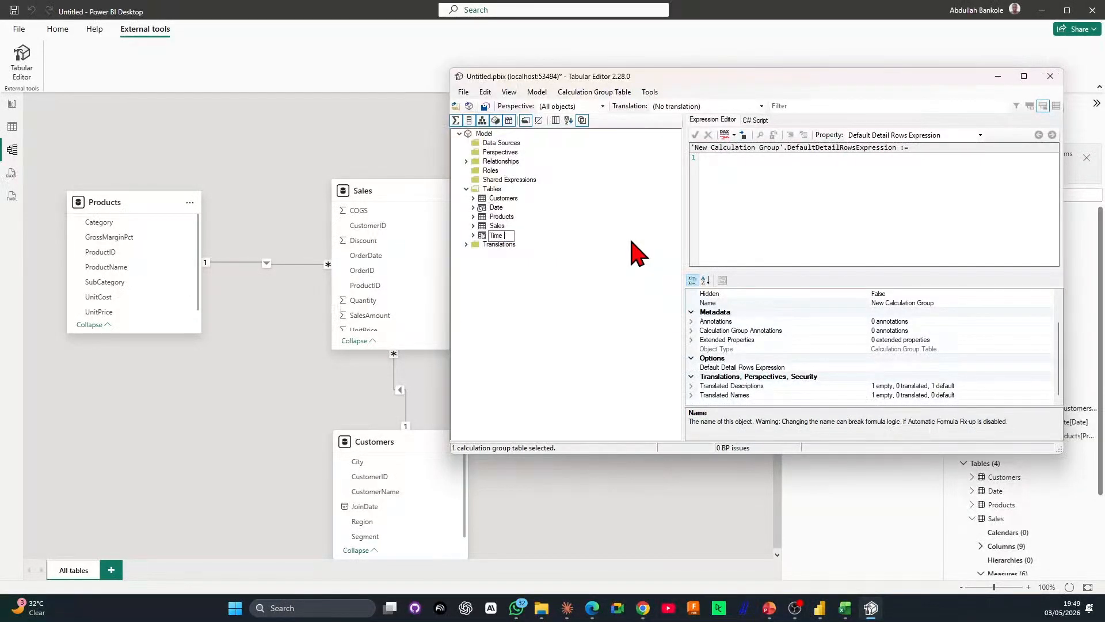
{"action": "type", "text": "Intelligence"}
{"action": "key", "text": "Return"}
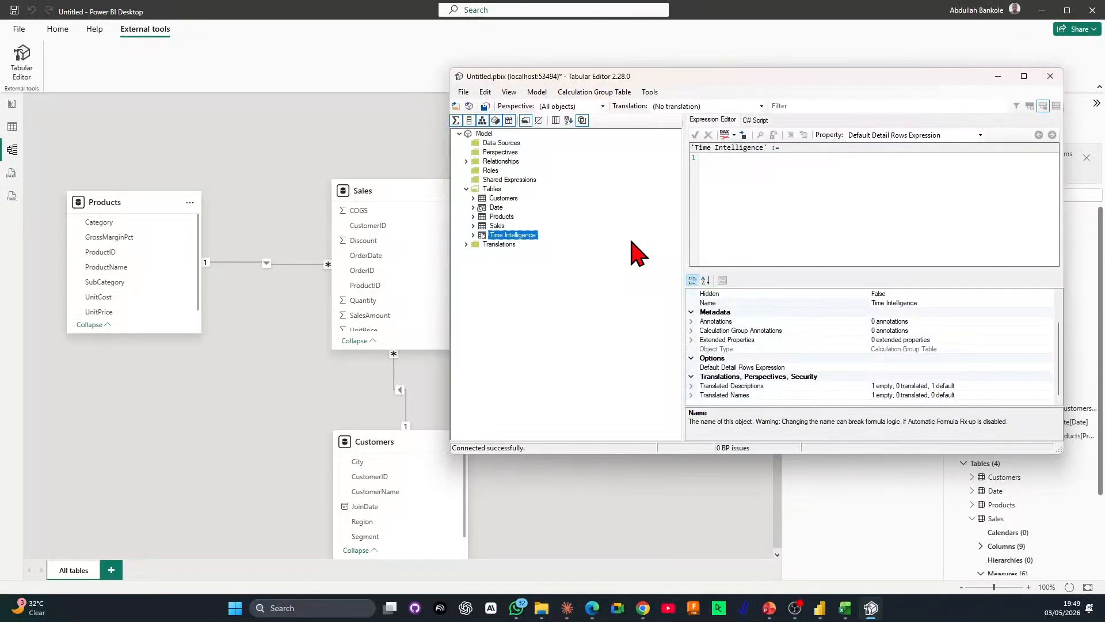
Examine the Time Intelligence group's Calculation Items folder and Name column, moving the Tabular Editor window clear of the Data pane.
{"action": "left_click", "coordinate": [473, 235]}
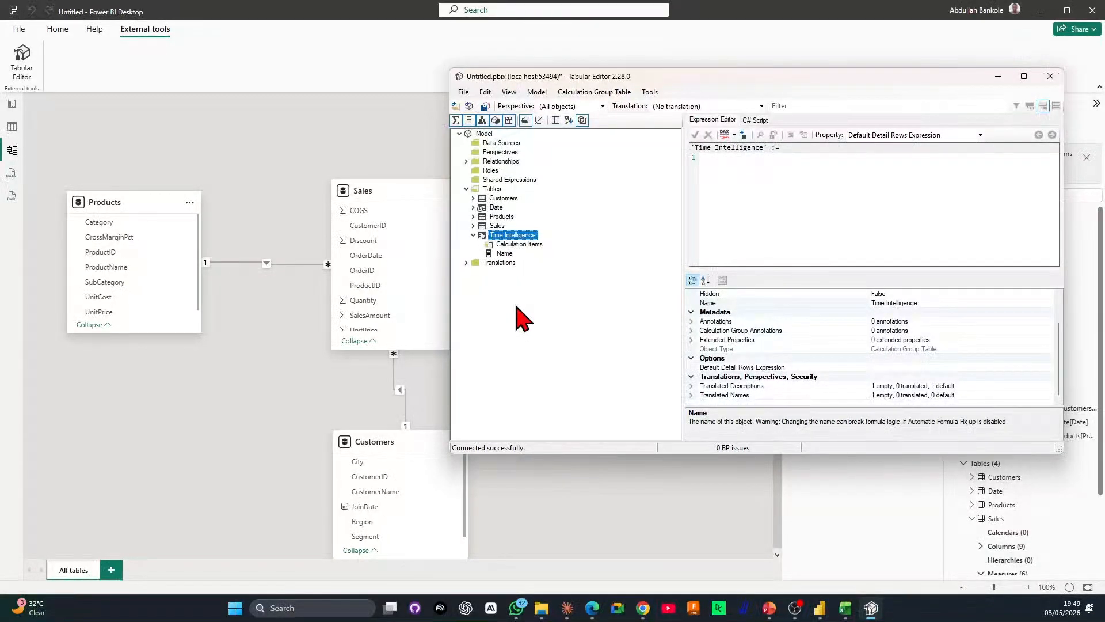
{"action": "left_click", "coordinate": [506, 254]}
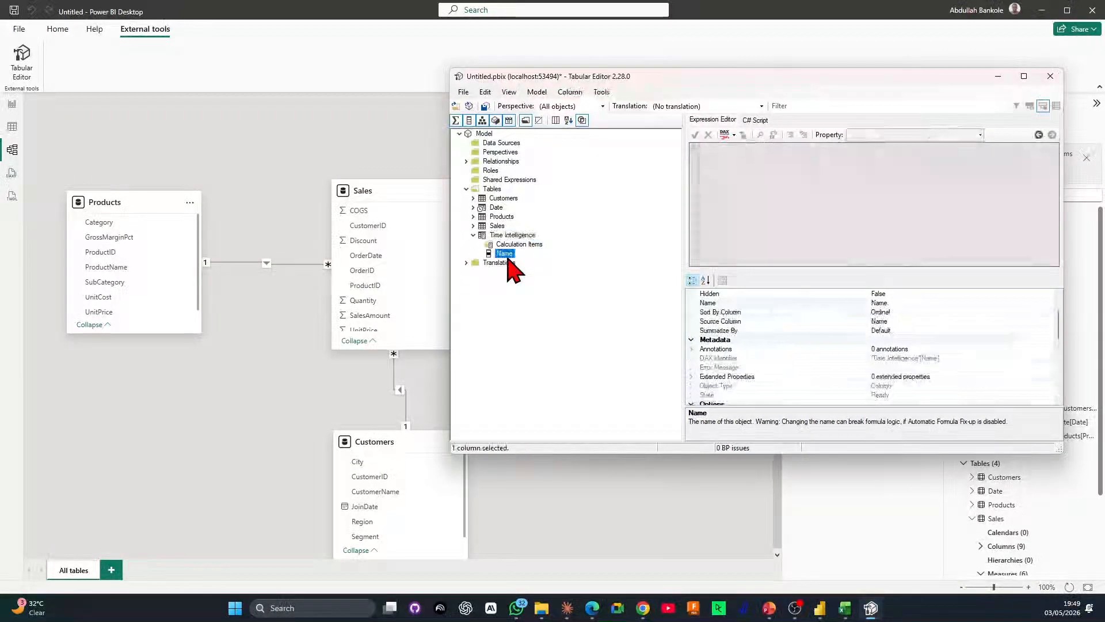
{"action": "left_click", "coordinate": [539, 245]}
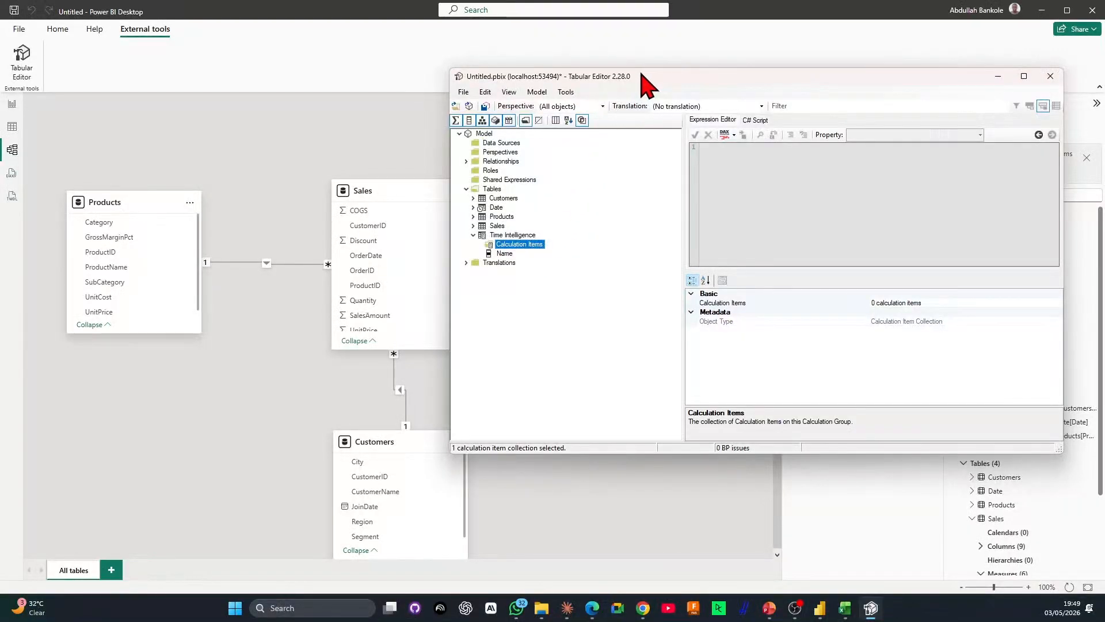
{"action": "left_click_drag", "start_coordinate": [644, 82], "coordinate": [388, 94]}
{"action": "left_click", "coordinate": [261, 254]}
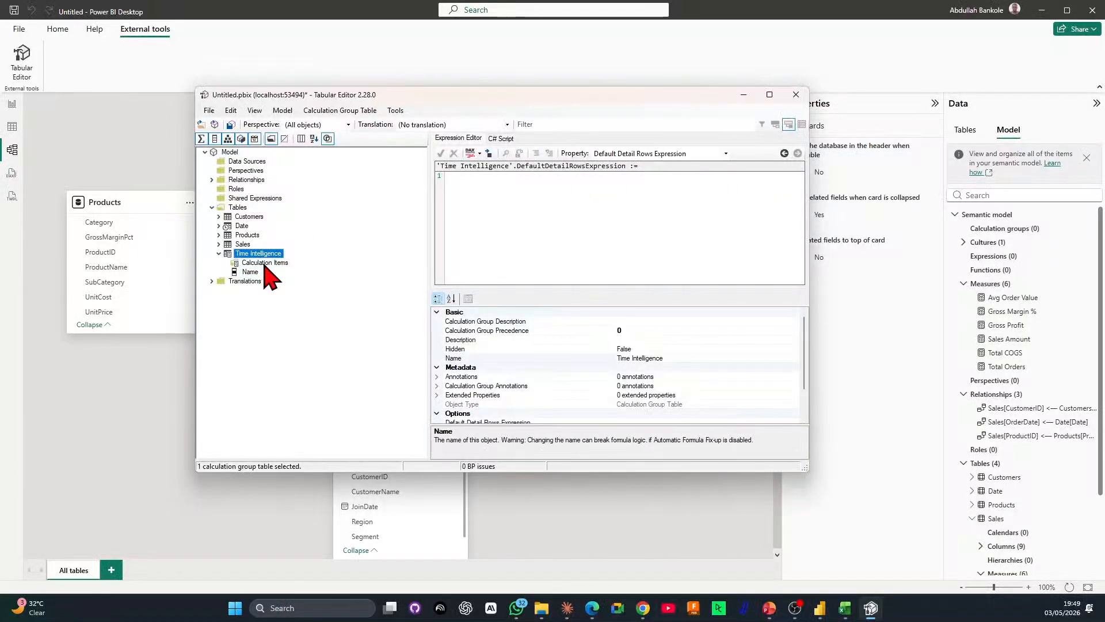
{"action": "left_click", "coordinate": [266, 263]}
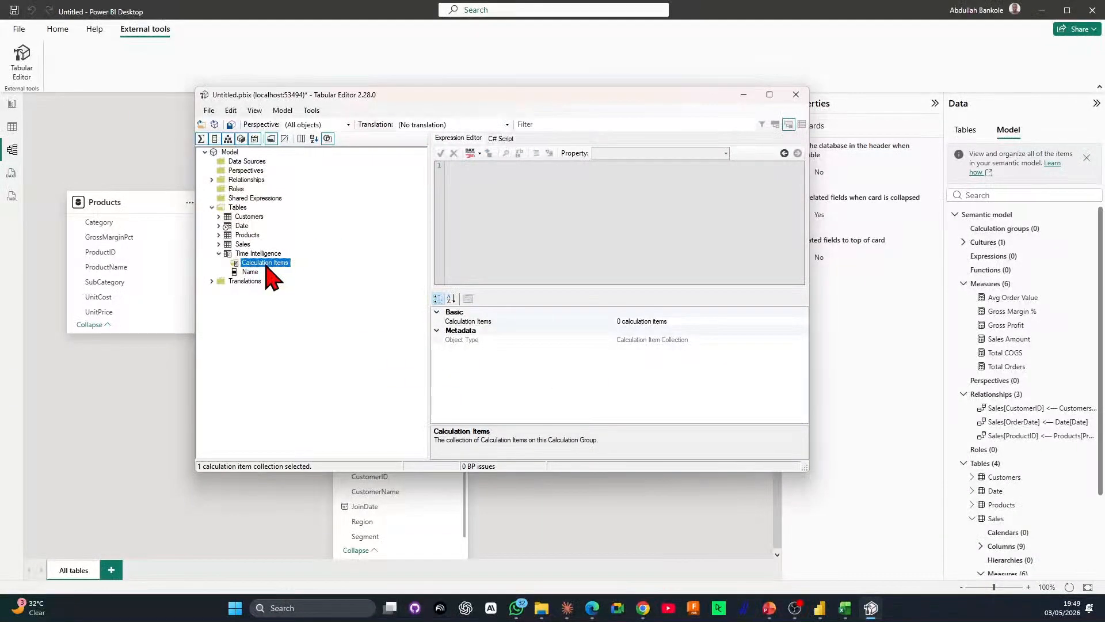
{"action": "left_click", "coordinate": [259, 253]}
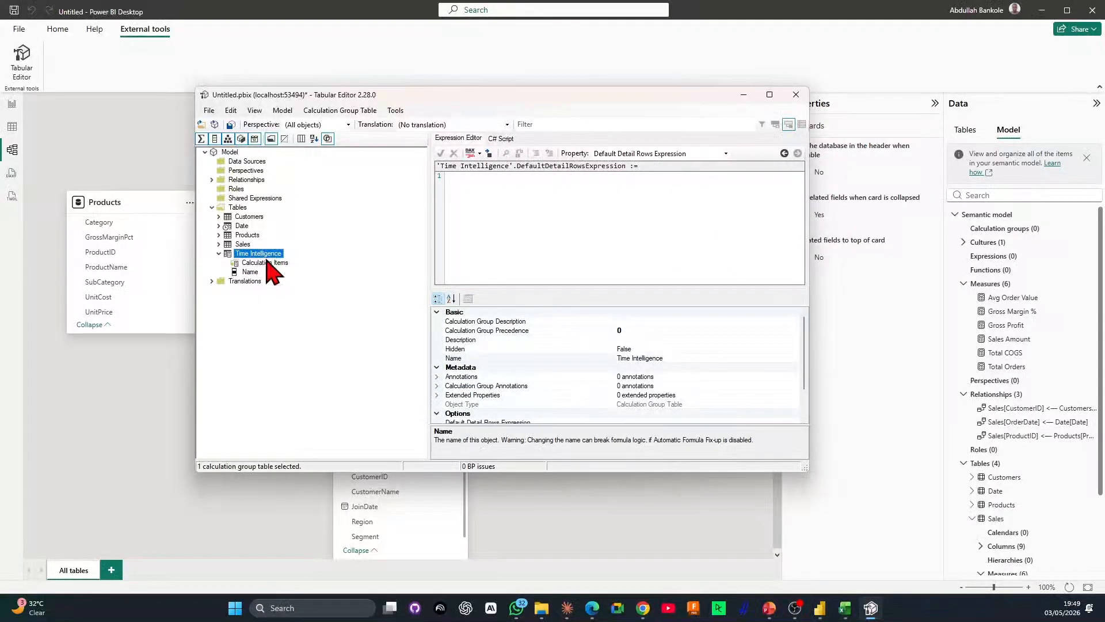
Add a calculation item named YTD to the Time Intelligence calculation group.
{"action": "right_click", "coordinate": [263, 254]}
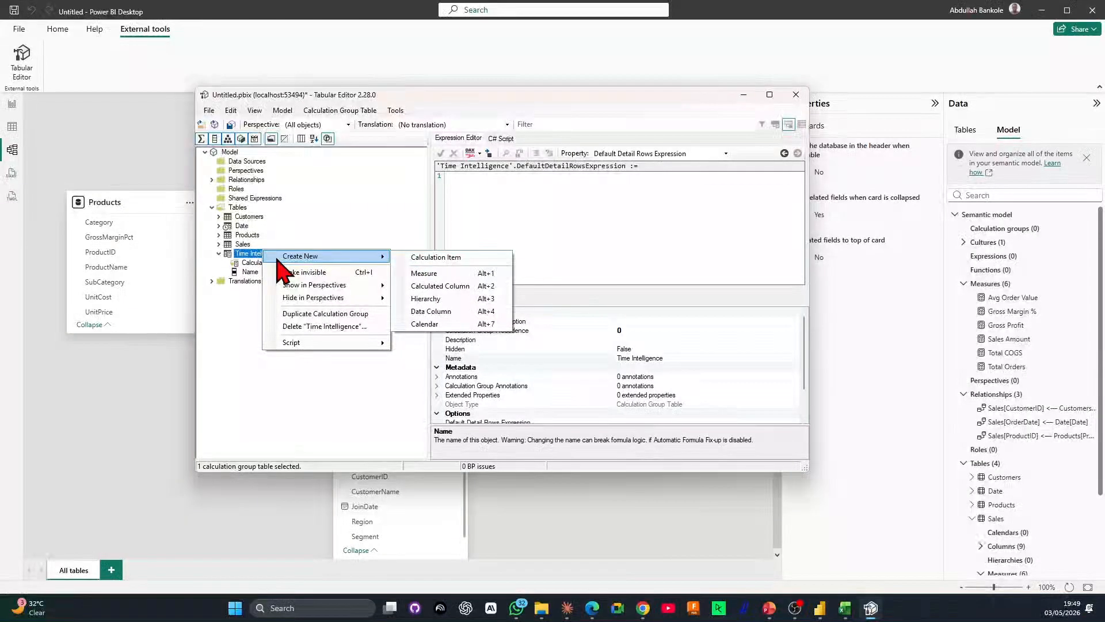
{"action": "left_click", "coordinate": [256, 264]}
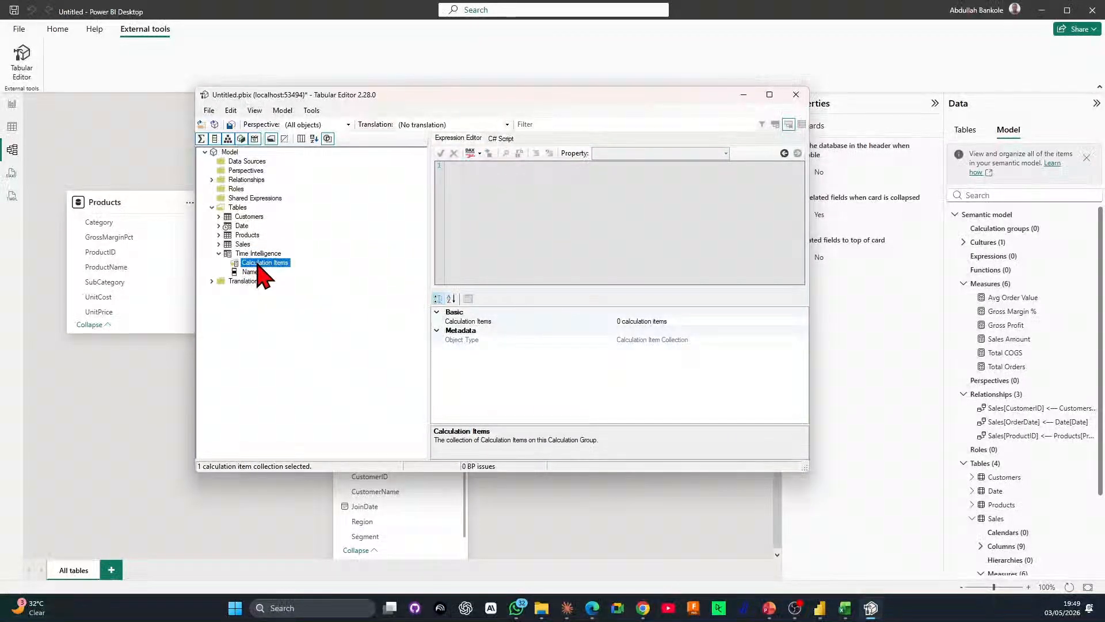
{"action": "right_click", "coordinate": [257, 263]}
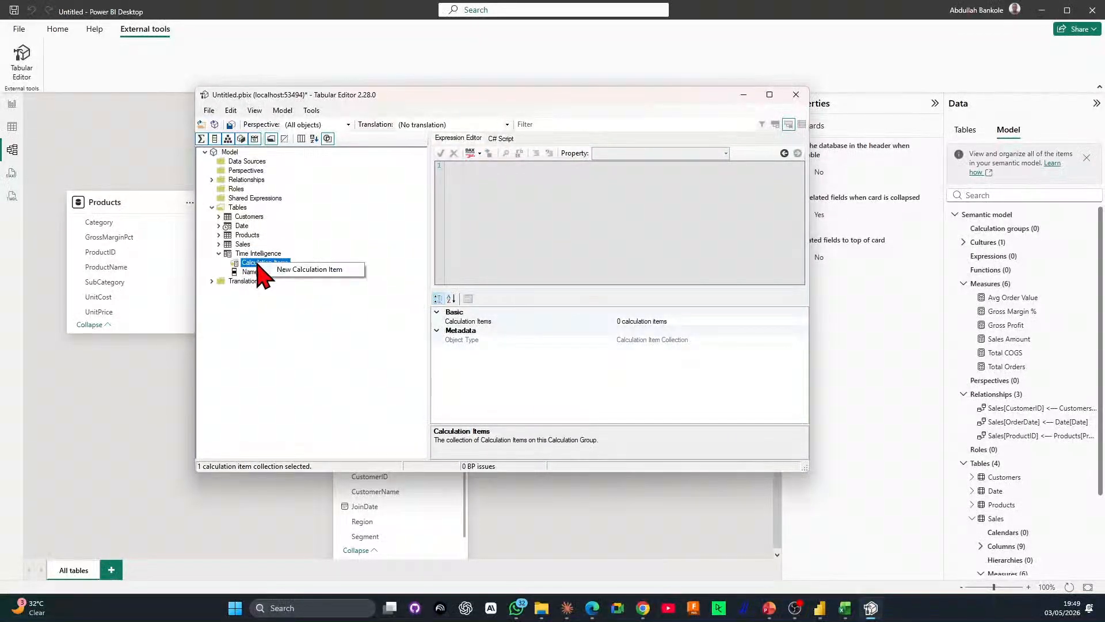
{"action": "left_click", "coordinate": [290, 272]}
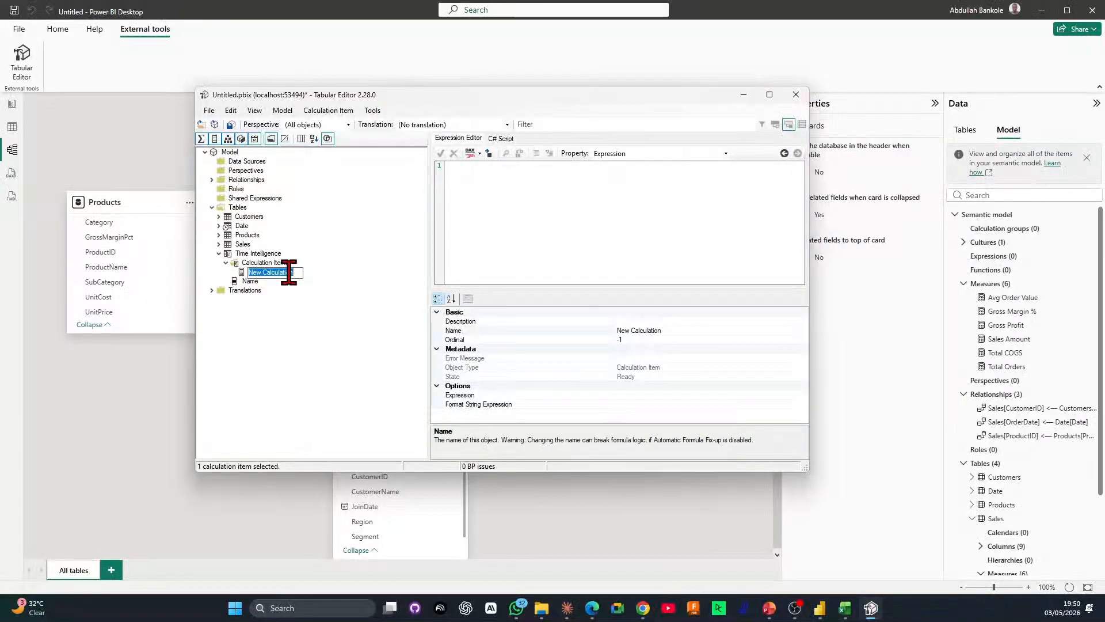
{"action": "type", "text": "New"}
{"action": "key", "text": "BackSpace"}
{"action": "key", "text": "BackSpace"}
{"action": "key", "text": "BackSpace"}
{"action": "key", "text": "BackSpace"}
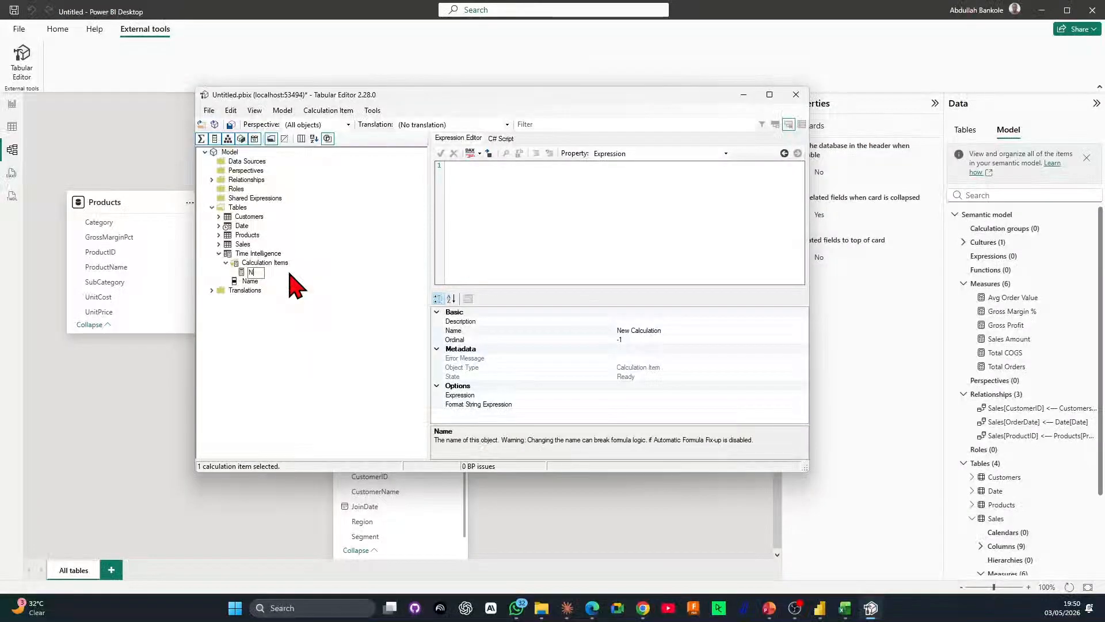
{"action": "type", "text": "YTD"}
{"action": "key", "text": "Return"}
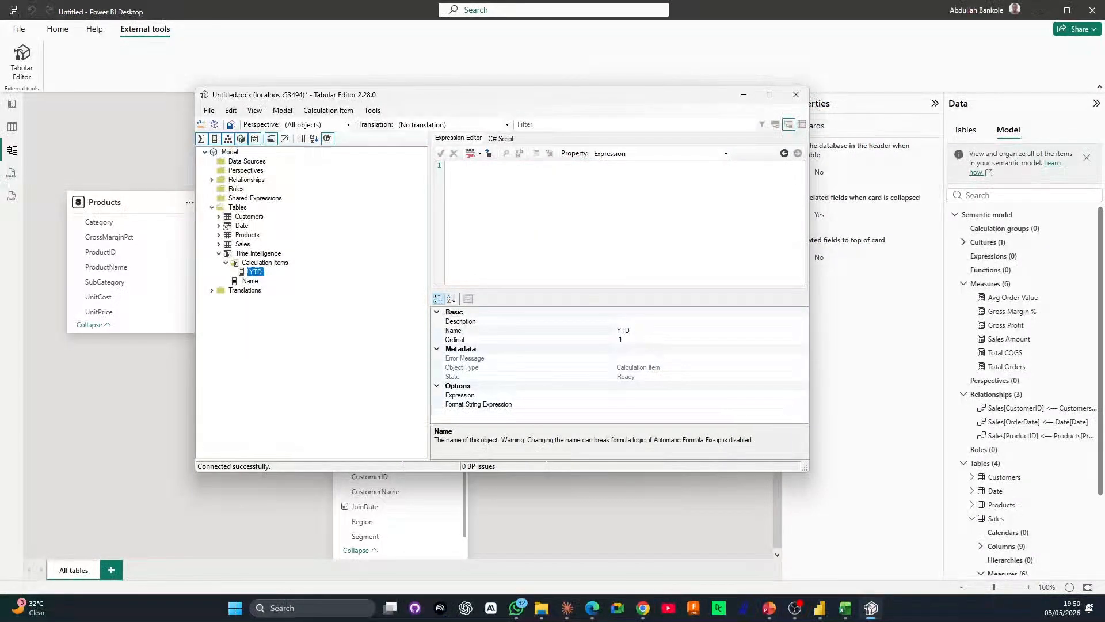
Start the YTD item's expression with CALCULATE( and SELECTEDMEASURE() as its first argument on a new line.
{"action": "left_click", "coordinate": [543, 202]}
{"action": "type", "text": "CALCULATE"}
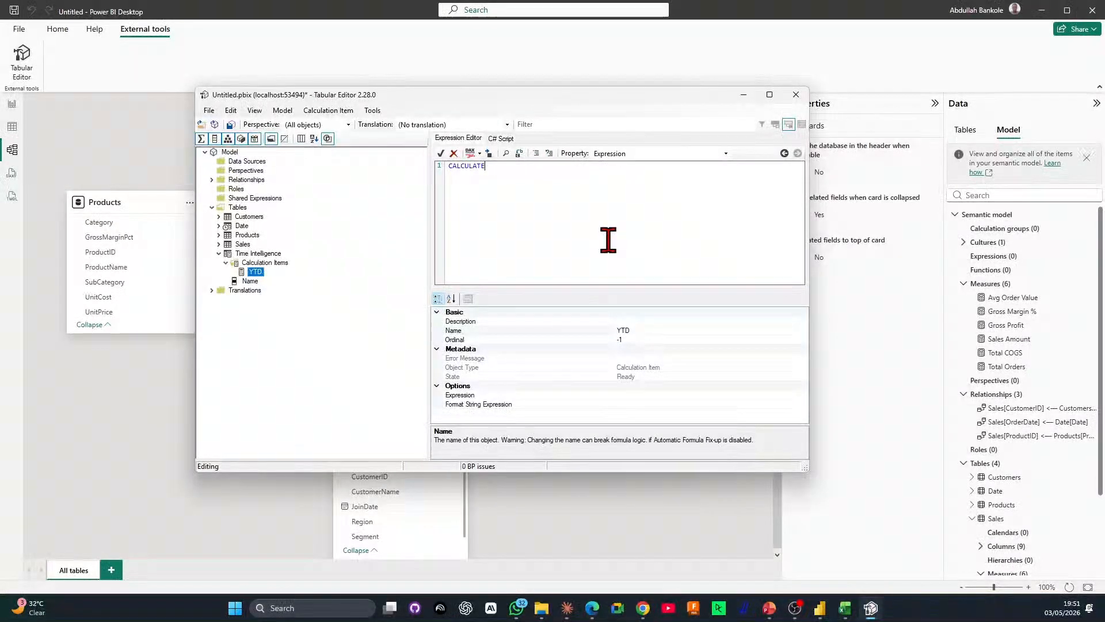
{"action": "type", "text": "("}
{"action": "type", "text": "SERLECT"}
{"action": "key", "text": "BackSpace"}
{"action": "key", "text": "BackSpace"}
{"action": "key", "text": "BackSpace"}
{"action": "key", "text": "BackSpace"}
{"action": "key", "text": "BackSpace"}
{"action": "type", "text": "LECTEDMEASURE()"}
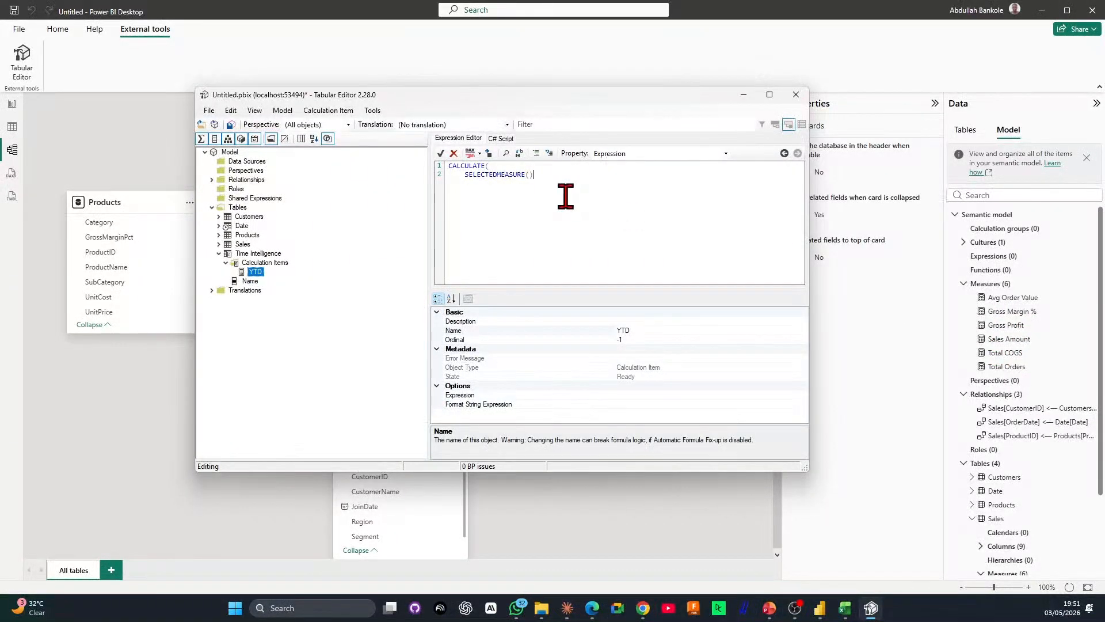
Complete the YTD expression with the filter DATESYTD('Date'[Date]) and a closing parenthesis, and save the changes to the model.
{"action": "type", "text": ","}
{"action": "key", "text": "Return"}
{"action": "type", "text": "DATESYTD"}
{"action": "type", "text": "('DATE'[DAT"}
{"action": "key", "text": "BackSpace"}
{"action": "type", "text": "TE]"}
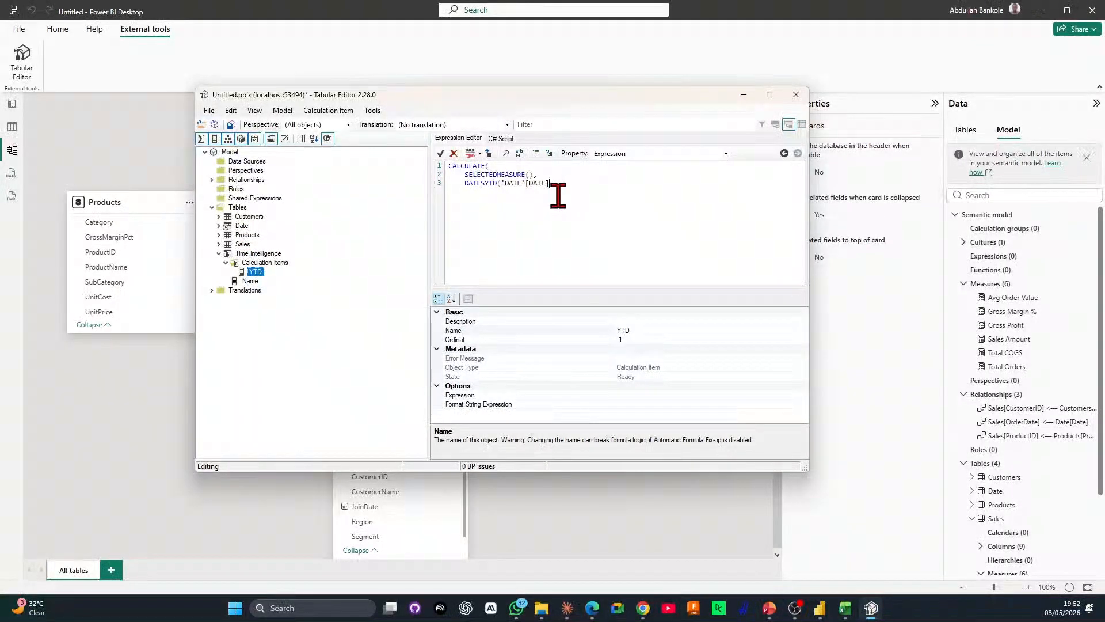
{"action": "key", "text": "BackSpace"}
{"action": "key", "text": "BackSpace"}
{"action": "key", "text": "BackSpace"}
{"action": "key", "text": "BackSpace"}
{"action": "key", "text": "BackSpace"}
{"action": "key", "text": "BackSpace"}
{"action": "key", "text": "BackSpace"}
{"action": "key", "text": "BackSpace"}
{"action": "key", "text": "BackSpace"}
{"action": "key", "text": "BackSpace"}
{"action": "type", "text": "ate[date]"}
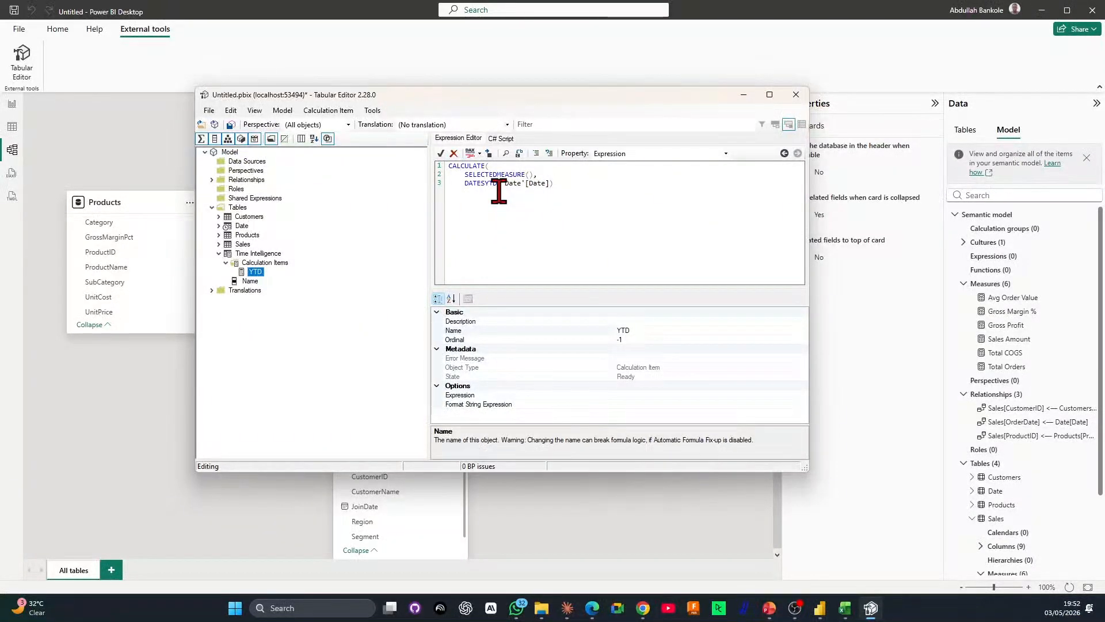
{"action": "key", "text": "Return"}
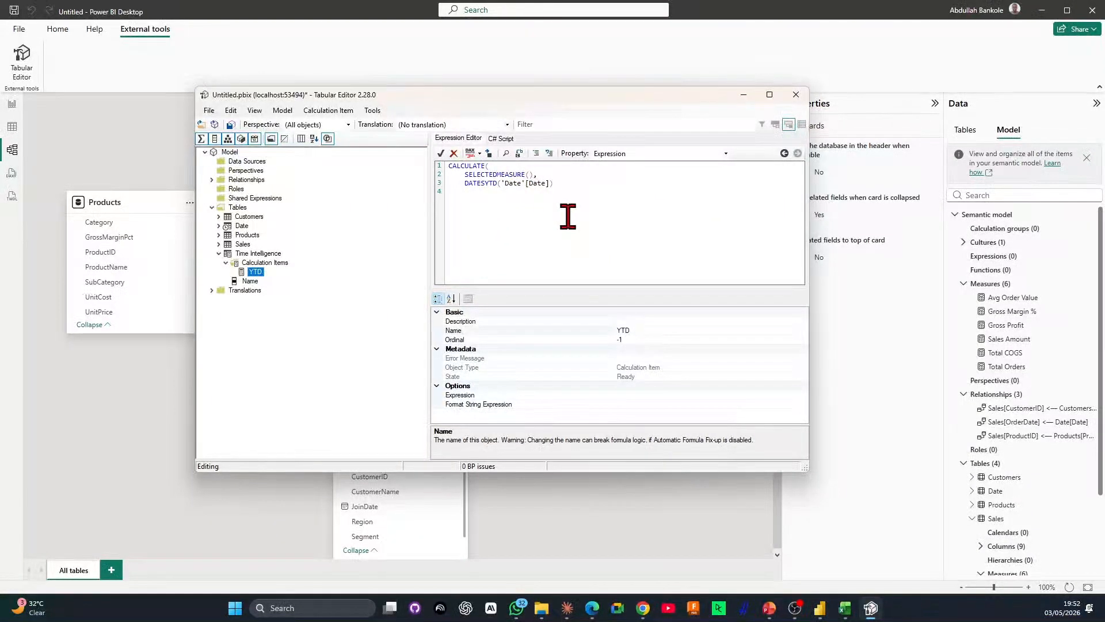
{"action": "type", "text": ")"}
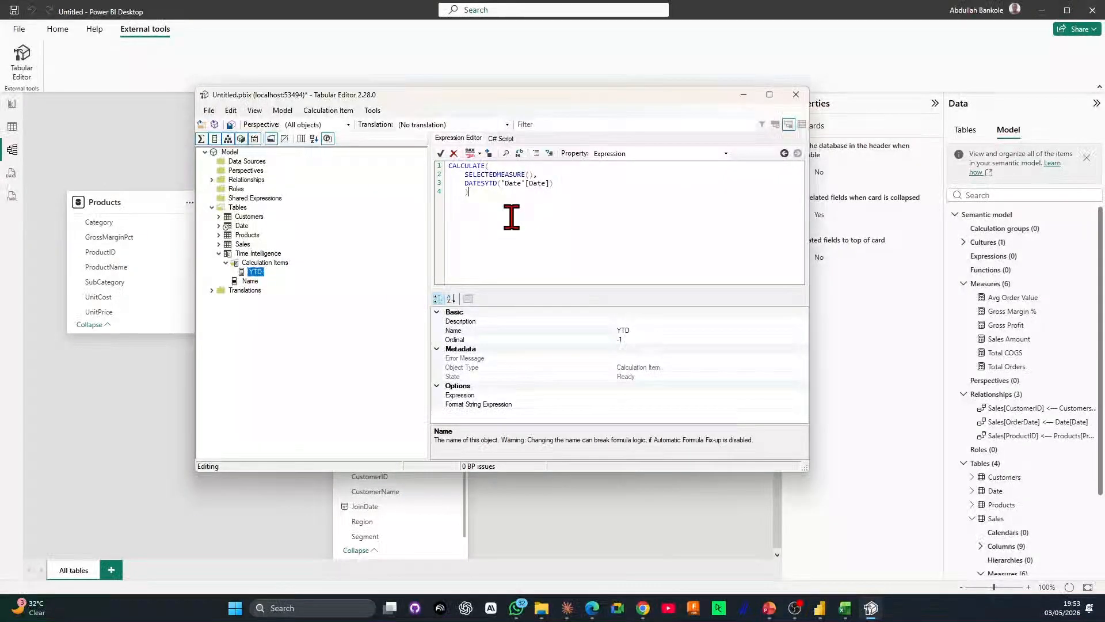
{"action": "key", "text": "ctrl+s"}
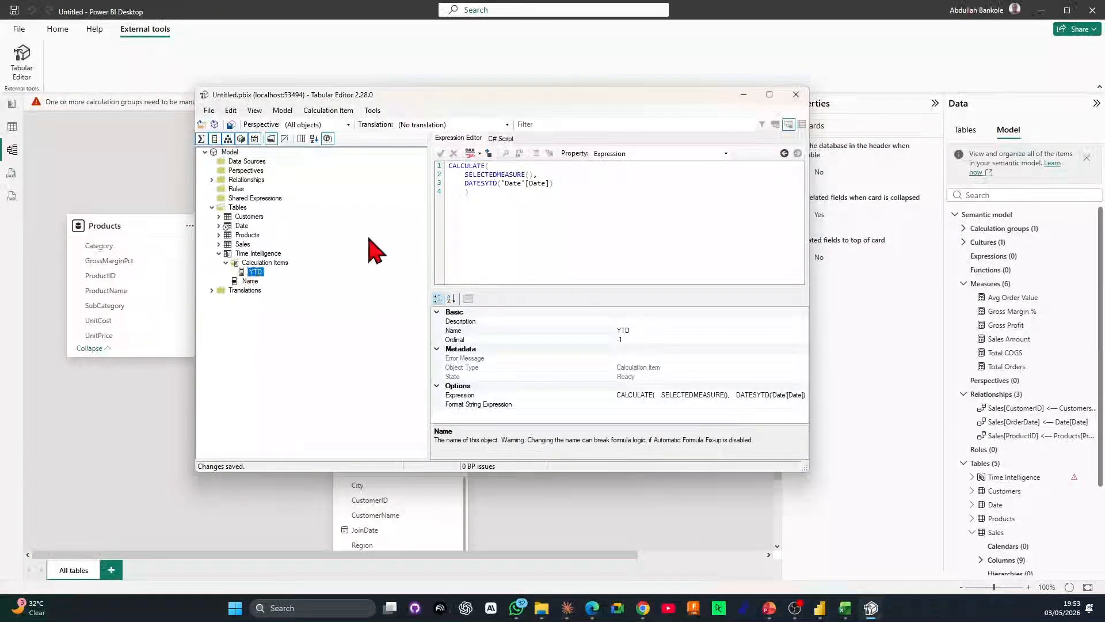
Copy the YTD expression into a new calculation item named MTD in the Time Intelligence group.
{"action": "key", "text": "ctrl+a"}
{"action": "key", "text": "ctrl+c"}
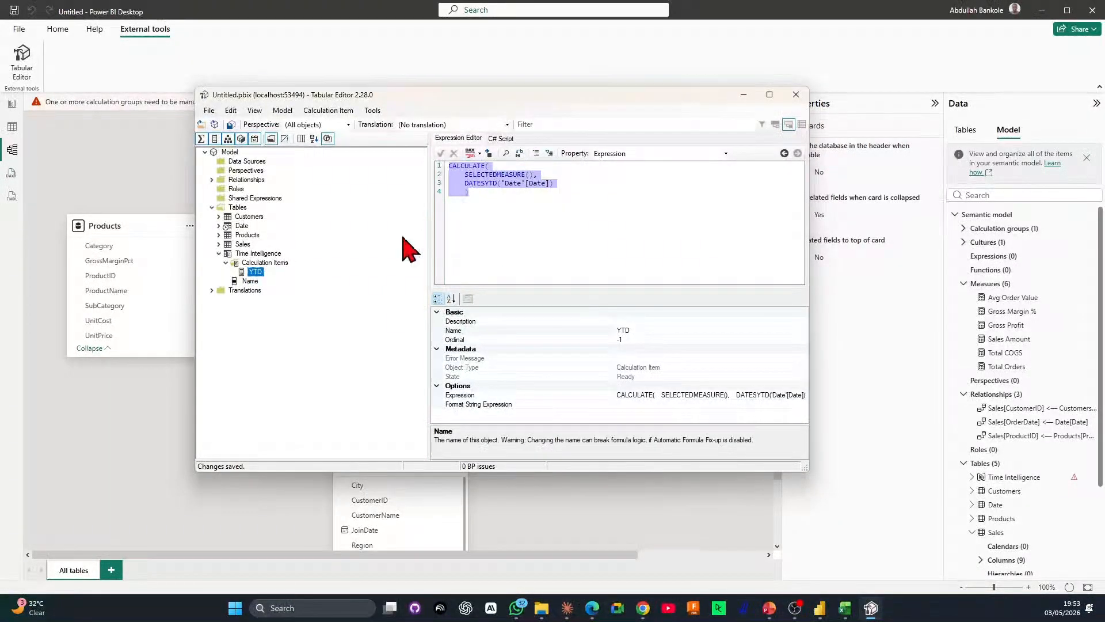
{"action": "left_click", "coordinate": [266, 263]}
{"action": "right_click", "coordinate": [267, 263]}
{"action": "left_click", "coordinate": [313, 269]}
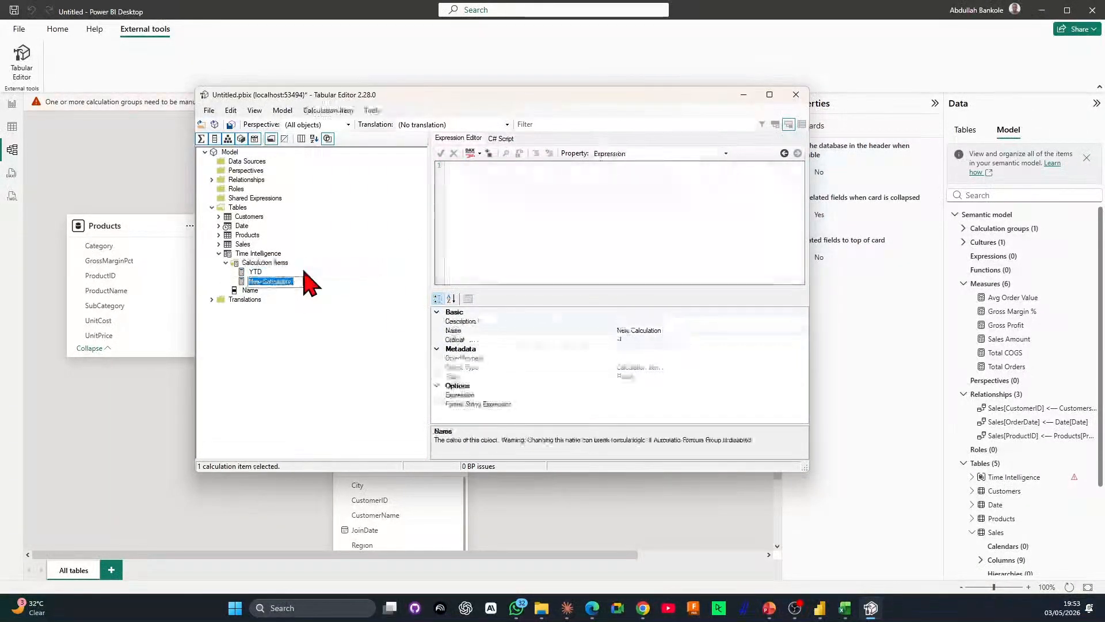
{"action": "type", "text": "MTD"}
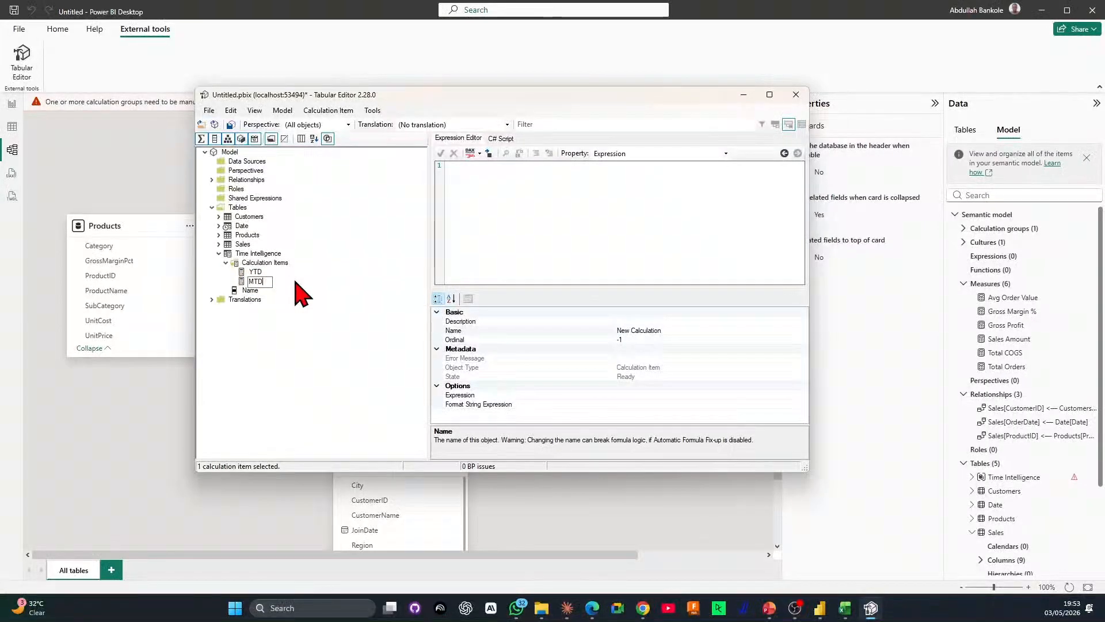
{"action": "key", "text": "Return"}
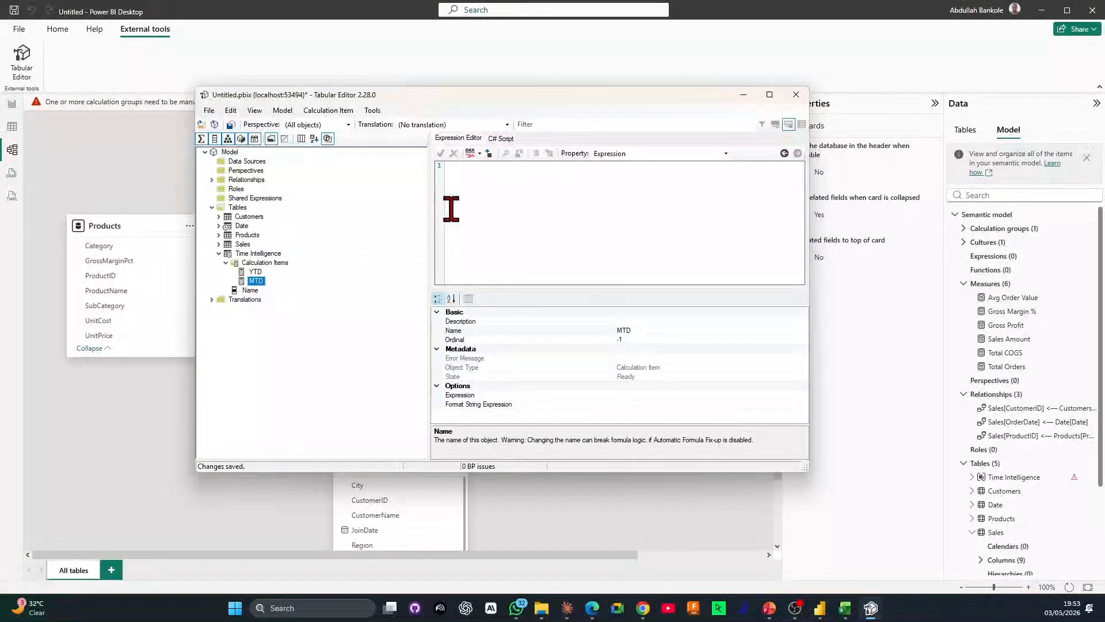
{"action": "left_click", "coordinate": [484, 197]}
{"action": "key", "text": "ctrl+v"}
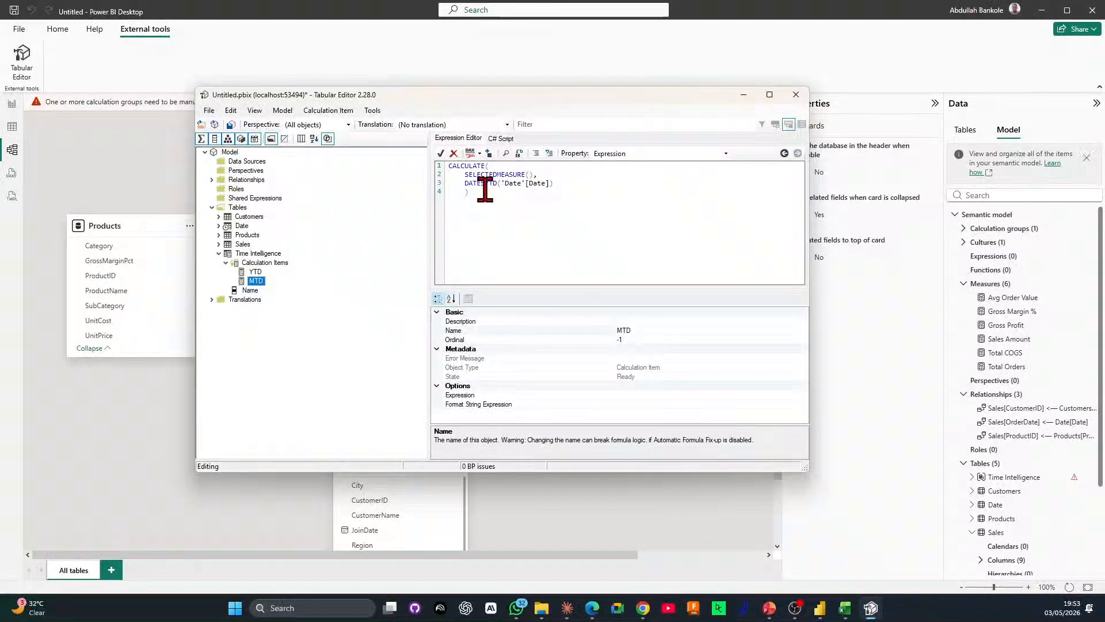
Change the date function in the MTD item's expression to DATESMTD and save the changes to the model.
{"action": "key", "text": "BackSpace"}
{"action": "type", "text": "M"}
{"action": "key", "text": "ctrl+s"}
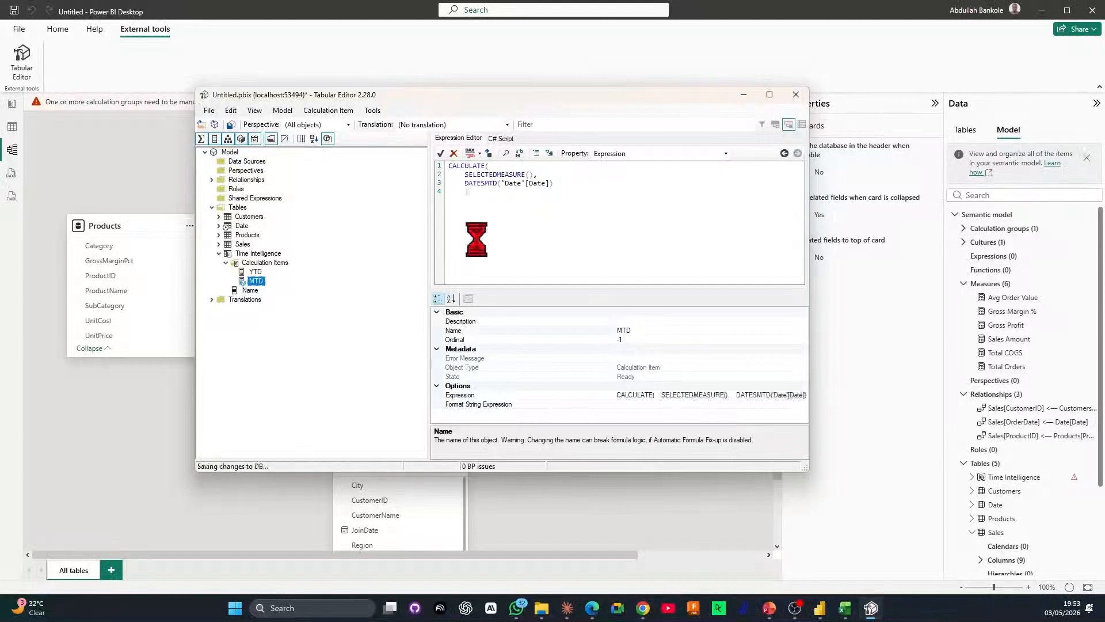
Add a calculation item named PY to the Time Intelligence calculation group.
{"action": "right_click", "coordinate": [257, 262]}
{"action": "left_click", "coordinate": [320, 271]}
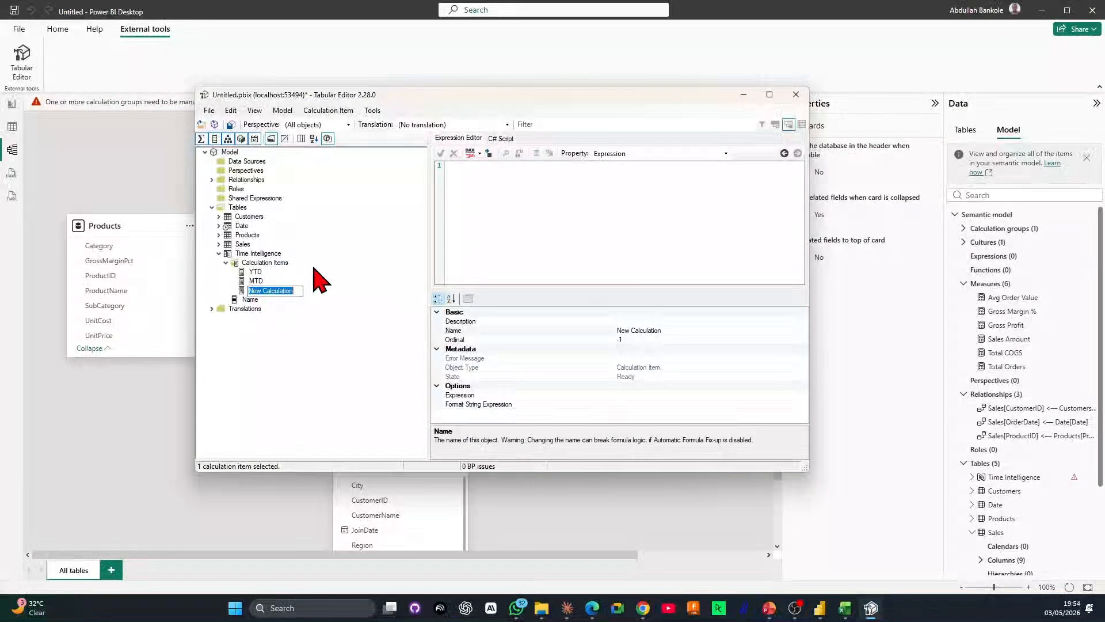
{"action": "type", "text": "pRIO"}
{"action": "key", "text": "BackSpace"}
{"action": "key", "text": "BackSpace"}
{"action": "key", "text": "BackSpace"}
{"action": "key", "text": "BackSpace"}
{"action": "type", "text": "P"}
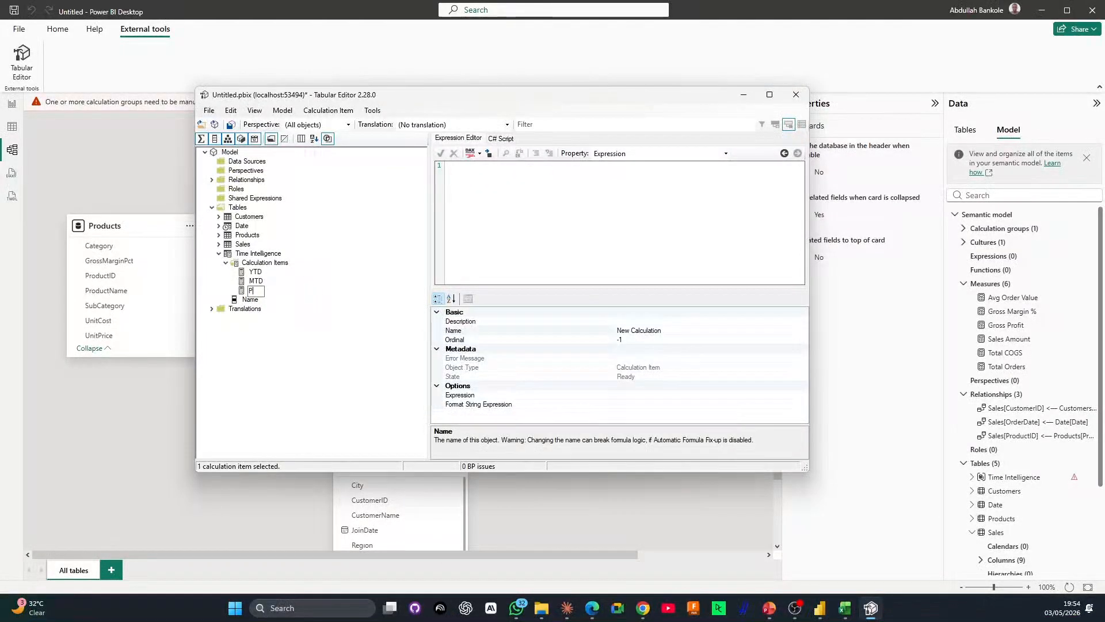
{"action": "type", "text": "Y"}
{"action": "key", "text": "Return"}
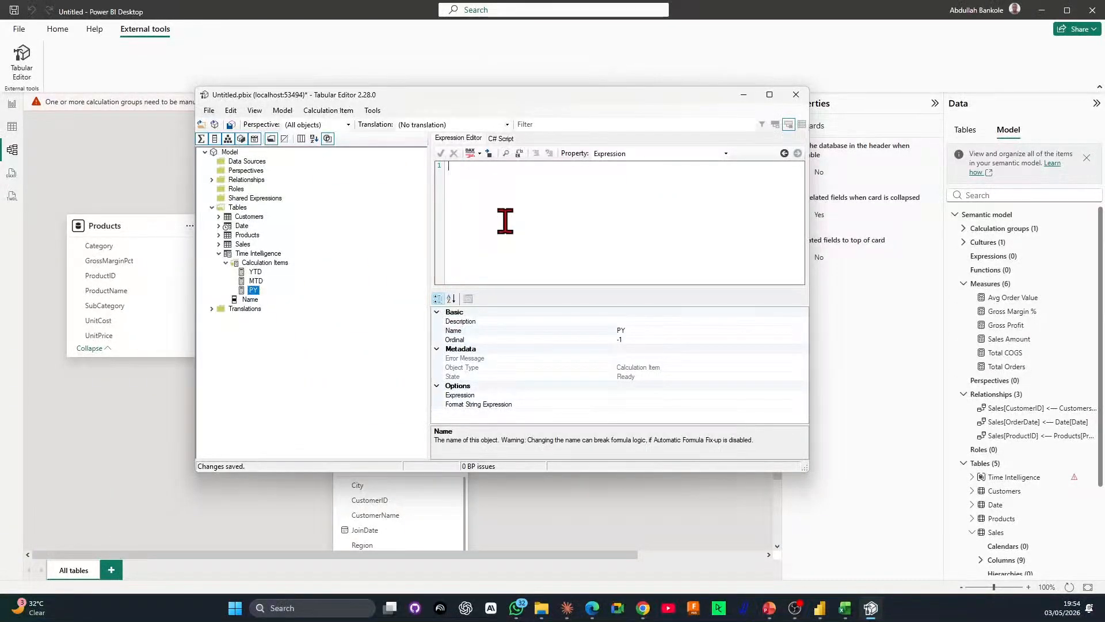
Paste the copied YTD expression into the PY item, replace DATESYTD with SAMEPERIODLASTYEAR, and save the changes to the model.
{"action": "left_click", "coordinate": [508, 221]}
{"action": "key", "text": "ctrl+v"}
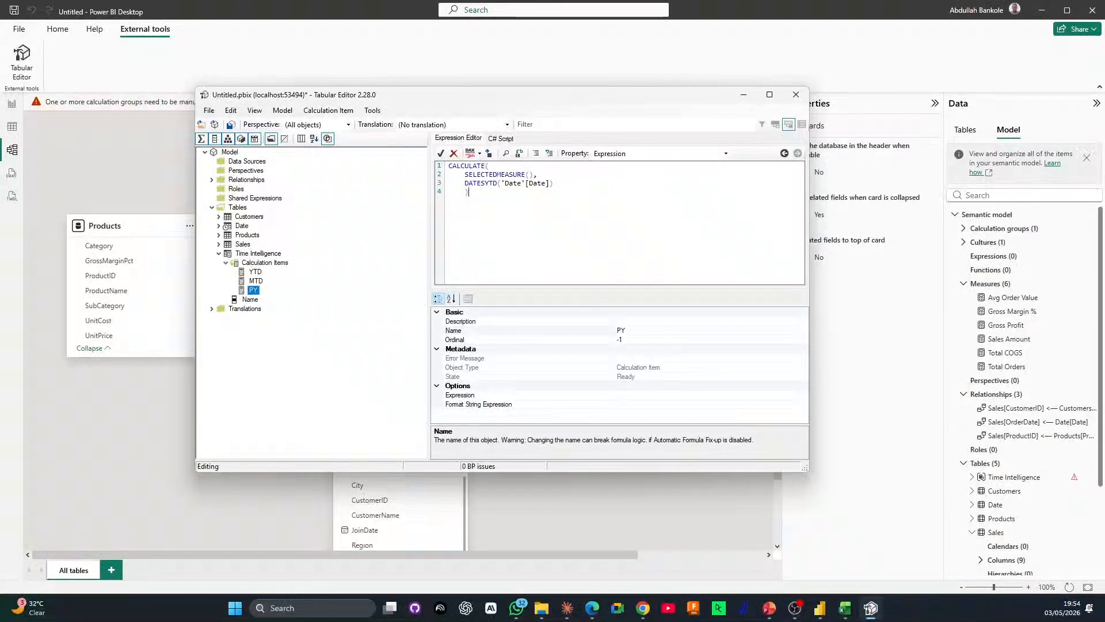
{"action": "double_click", "coordinate": [483, 183]}
{"action": "type", "text": "SAMEPERIOD"}
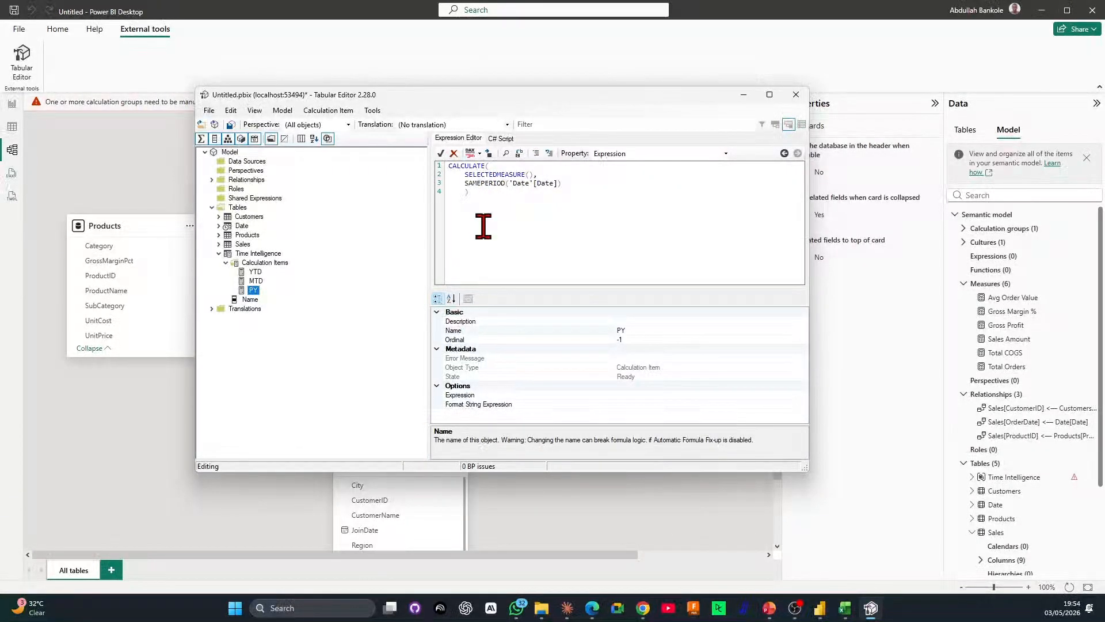
{"action": "type", "text": "LASTYEAR"}
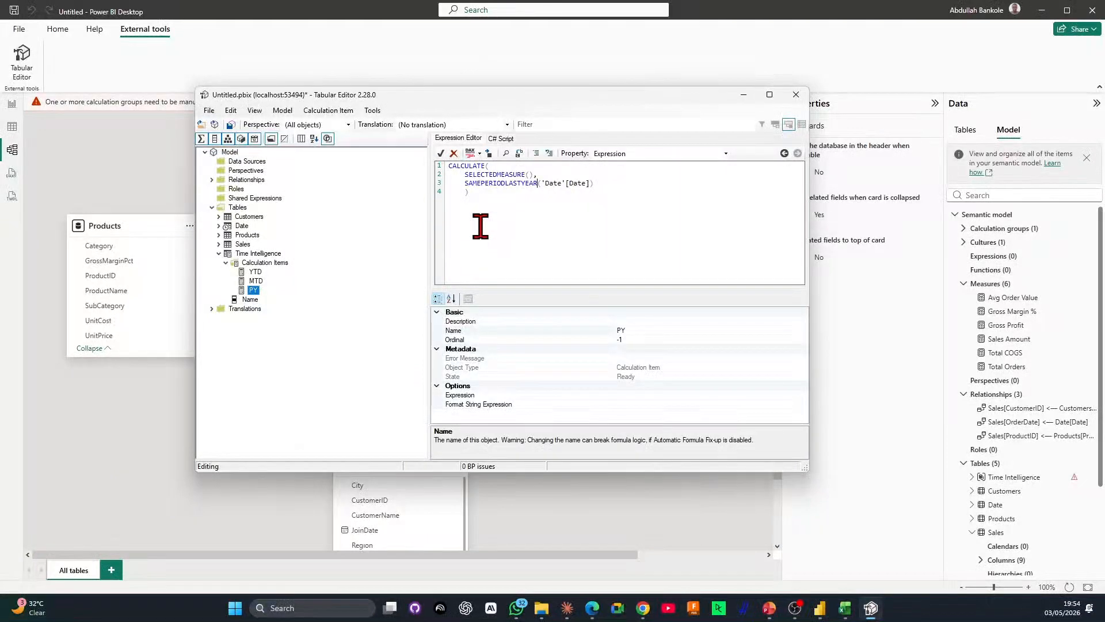
{"action": "left_click", "coordinate": [486, 219]}
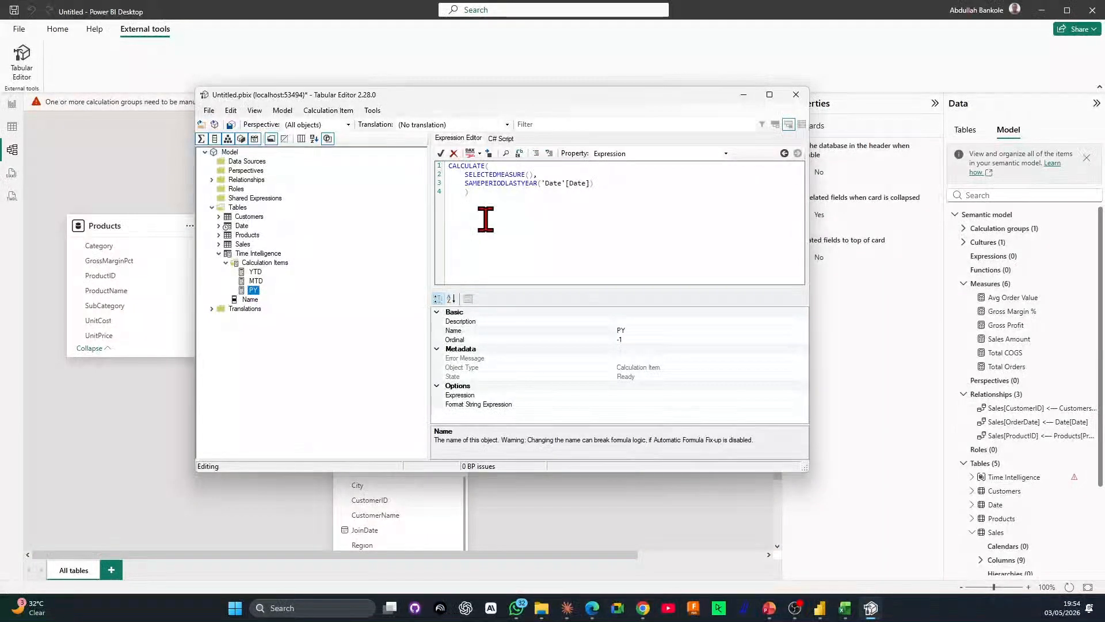
{"action": "key", "text": "ctrl+s"}
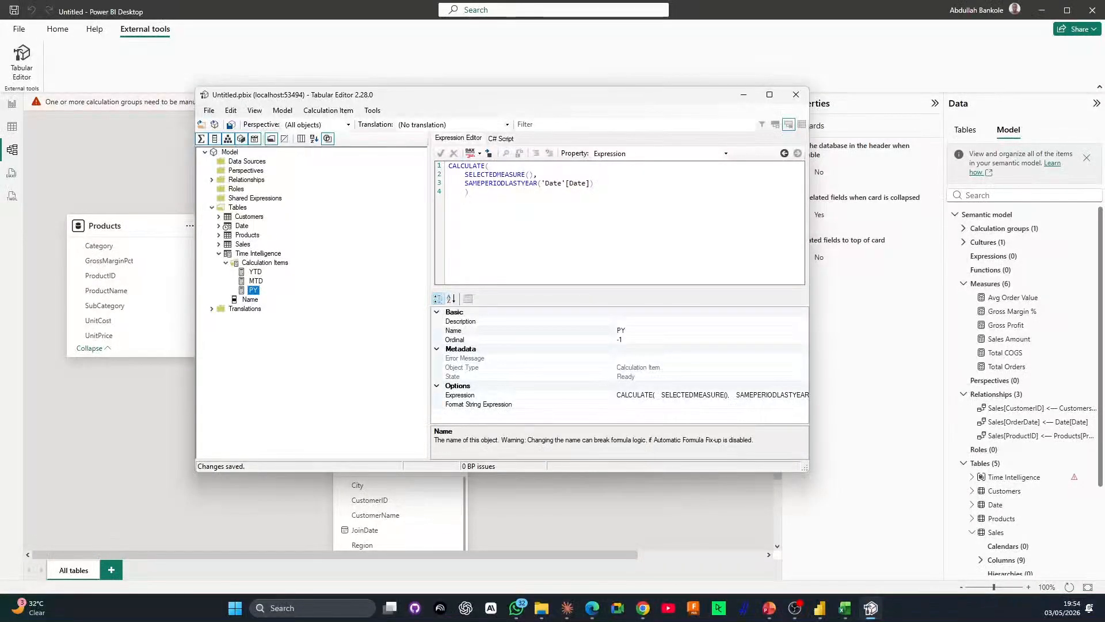
Review the presentation's slides on how calculation groups work and key terminology, and compare them with the model's measures in Power BI Desktop.
{"action": "key", "text": "alt+Tab"}
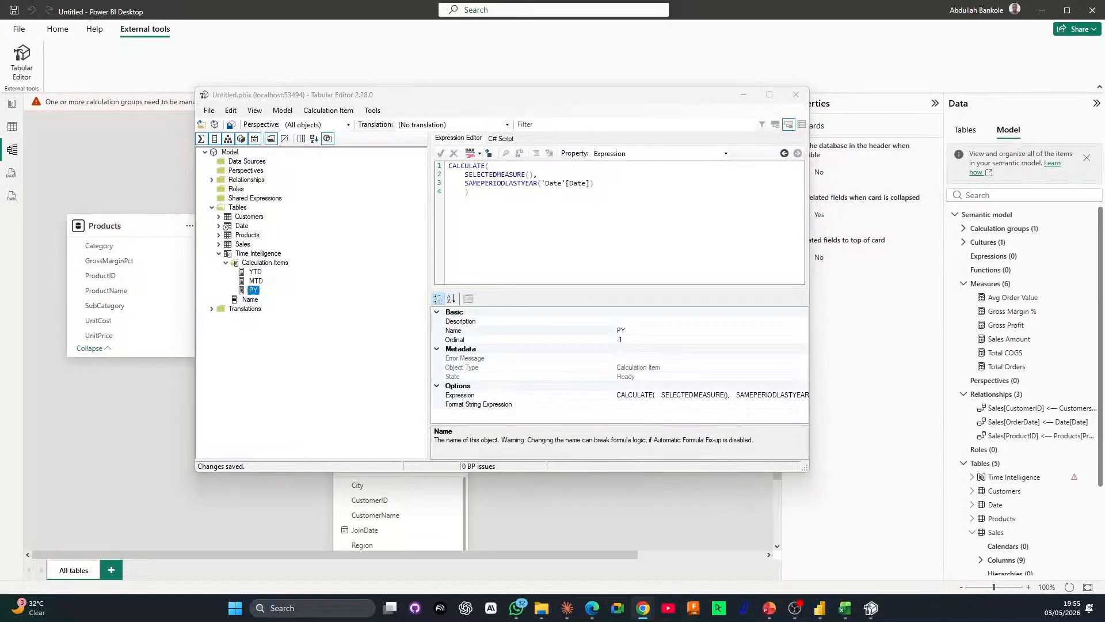
{"action": "key", "text": "alt+Tab"}
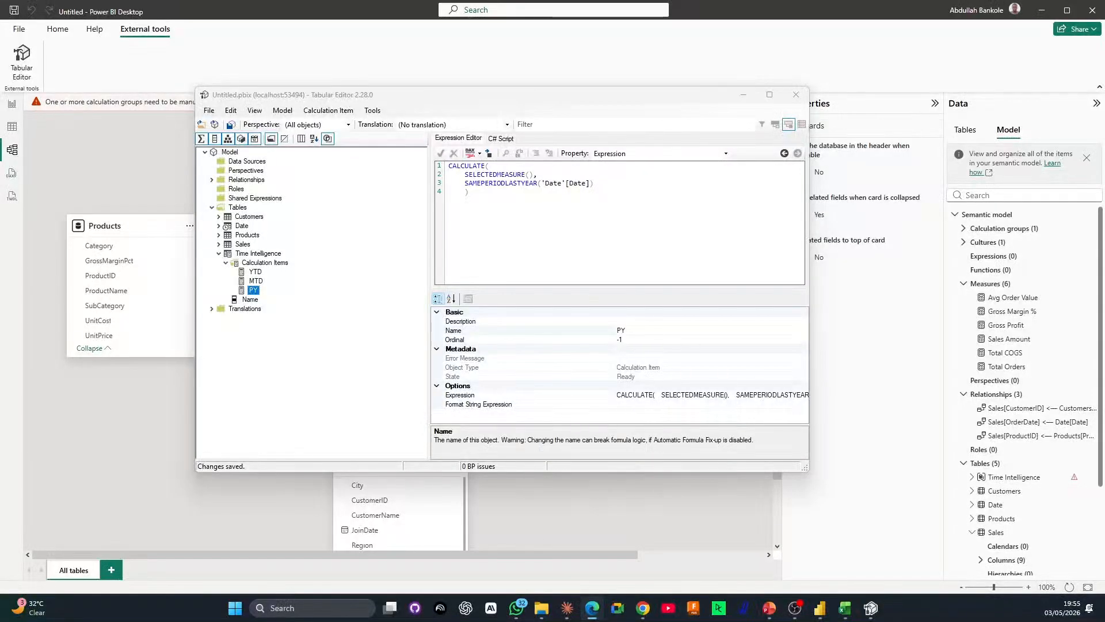
{"action": "key", "text": "alt+Tab"}
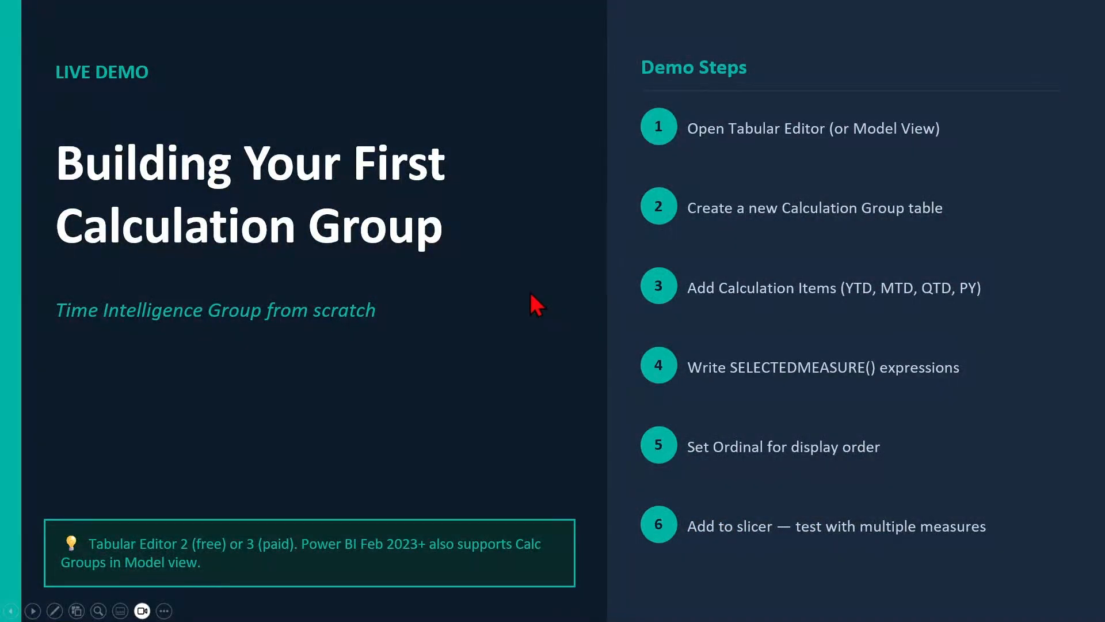
{"action": "key", "text": "Right"}
{"action": "key", "text": "Left"}
{"action": "key", "text": "Left"}
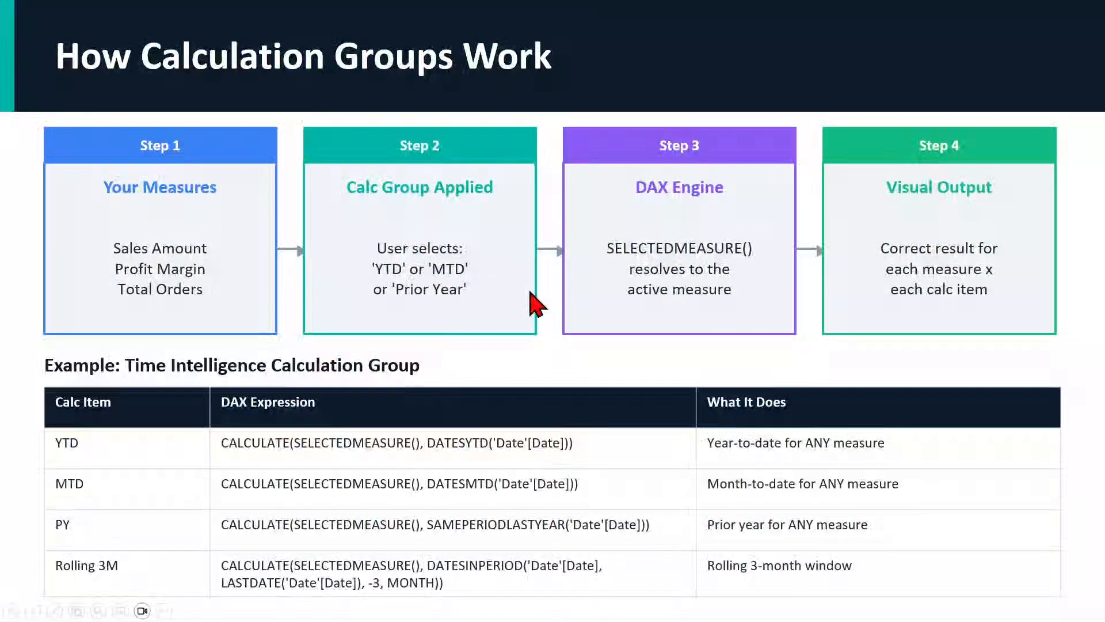
{"action": "key", "text": "Left"}
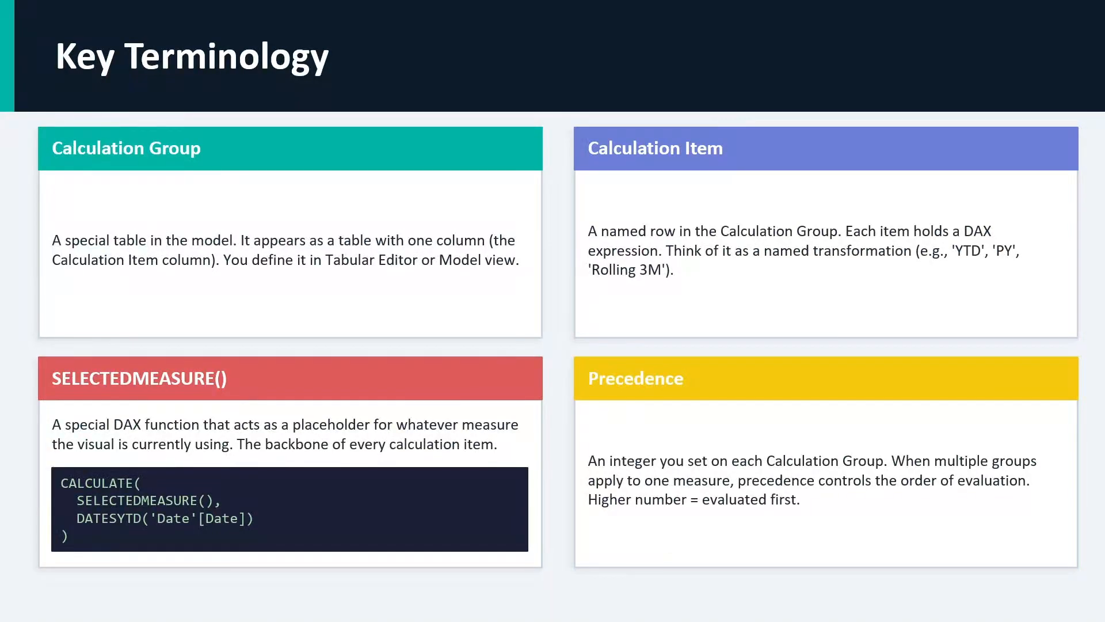
{"action": "key", "text": "alt+Tab"}
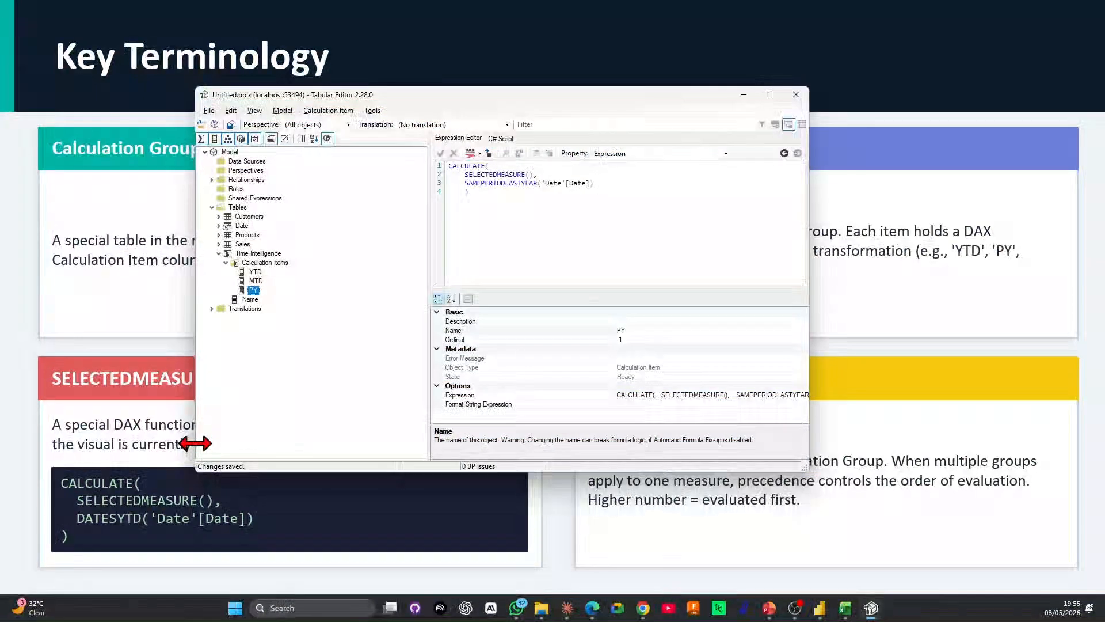
{"action": "key", "text": "alt+Tab"}
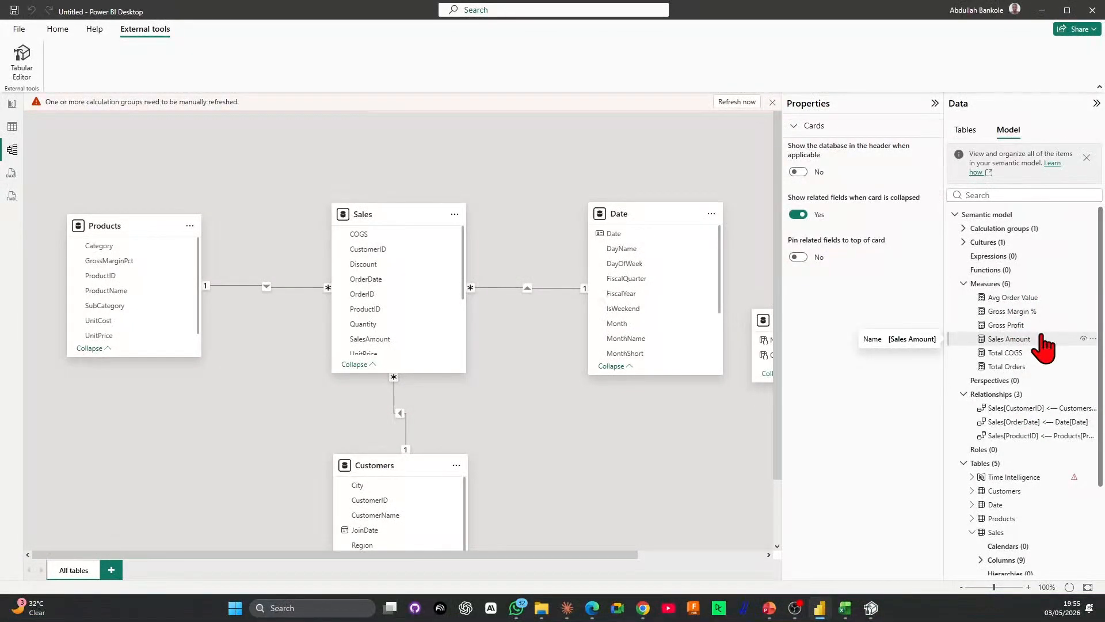
{"action": "key", "text": "alt+Tab"}
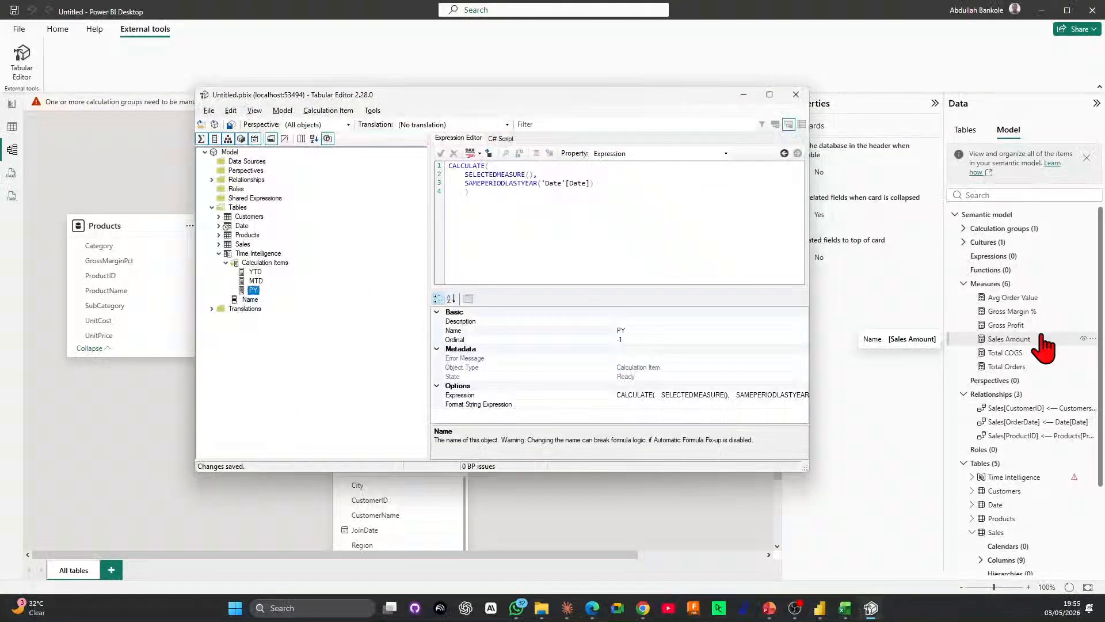
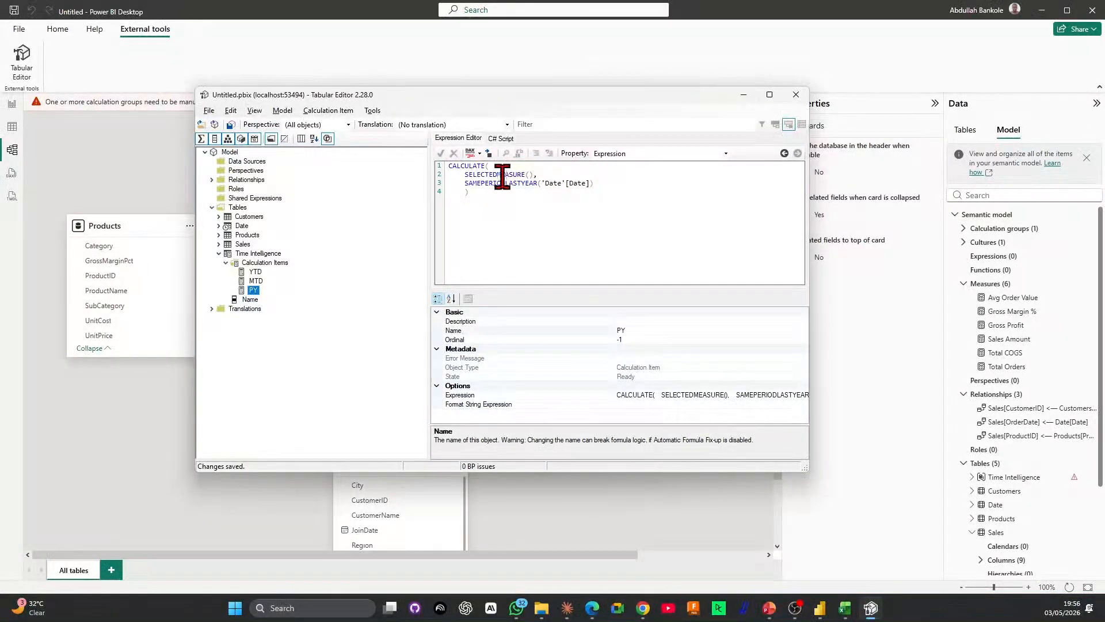
Check the presentation's live demo steps for the remaining work, and return to Tabular Editor.
{"action": "left_click", "coordinate": [520, 201]}
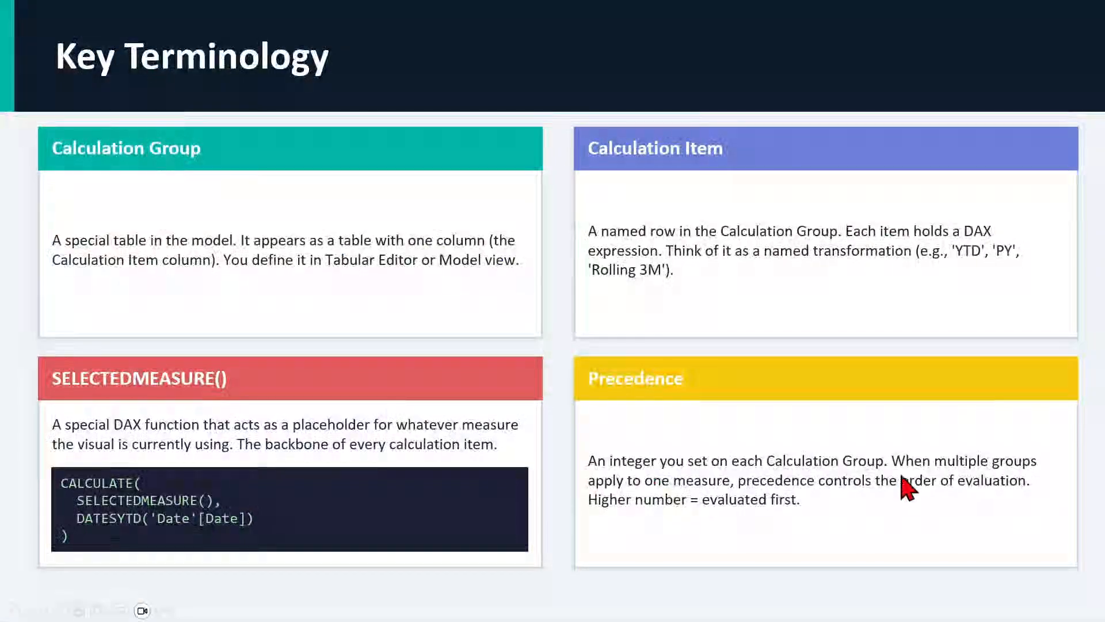
{"action": "left_click", "coordinate": [935, 482]}
{"action": "left_click", "coordinate": [934, 485]}
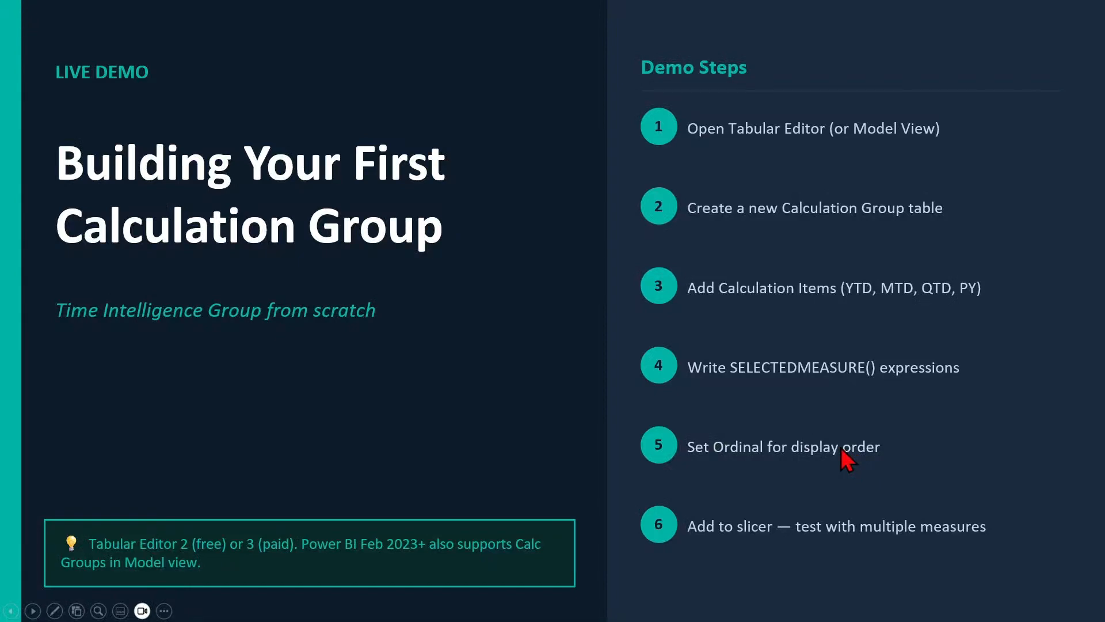
{"action": "key", "text": "alt+Tab"}
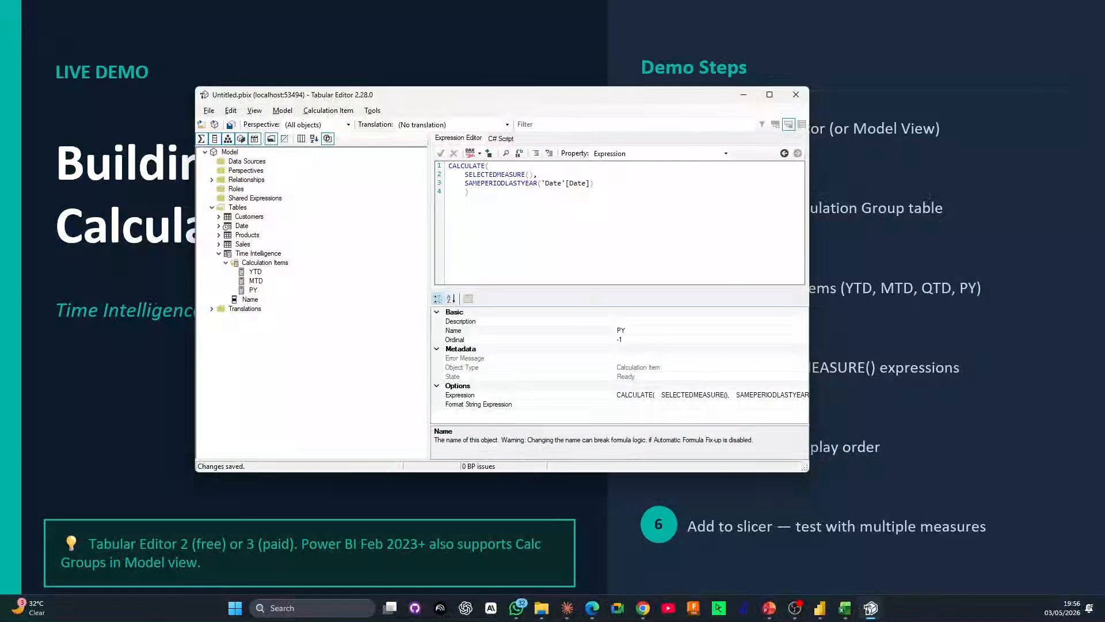
{"action": "key", "text": "alt+Tab"}
{"action": "key", "text": "alt+Tab"}
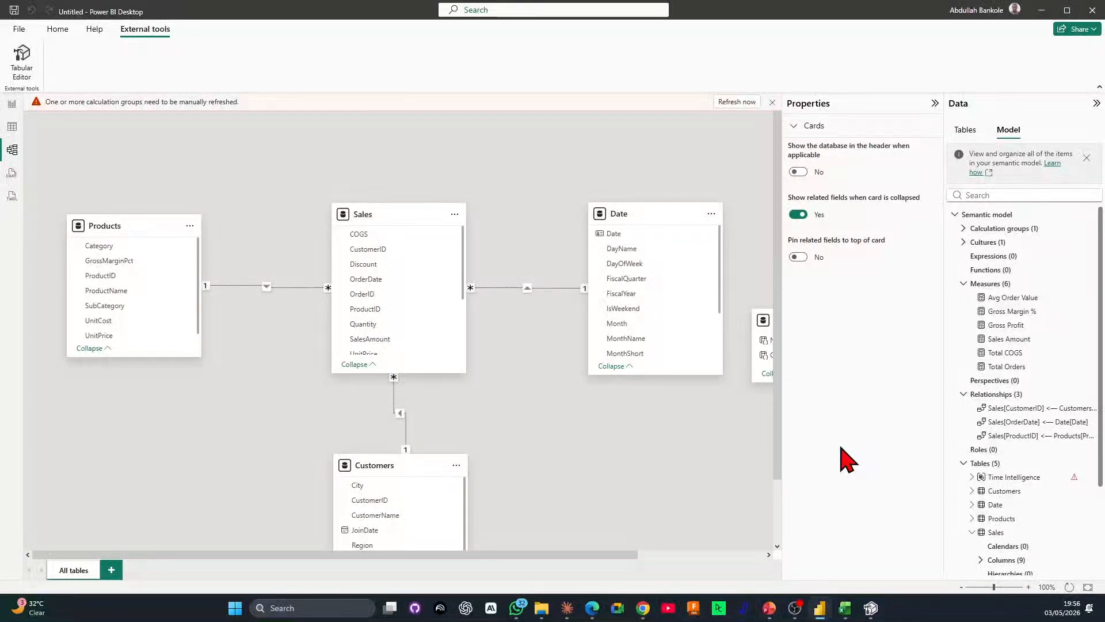
{"action": "key", "text": "alt+Tab"}
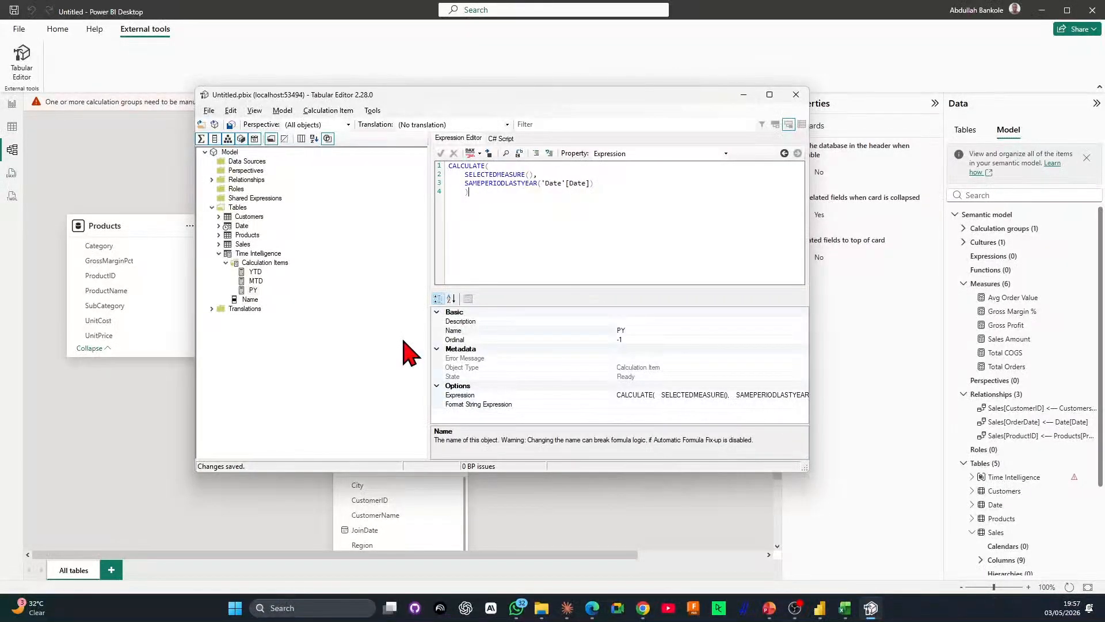
Set the ordinal of the YTD calculation item to 1.
{"action": "left_click", "coordinate": [256, 273]}
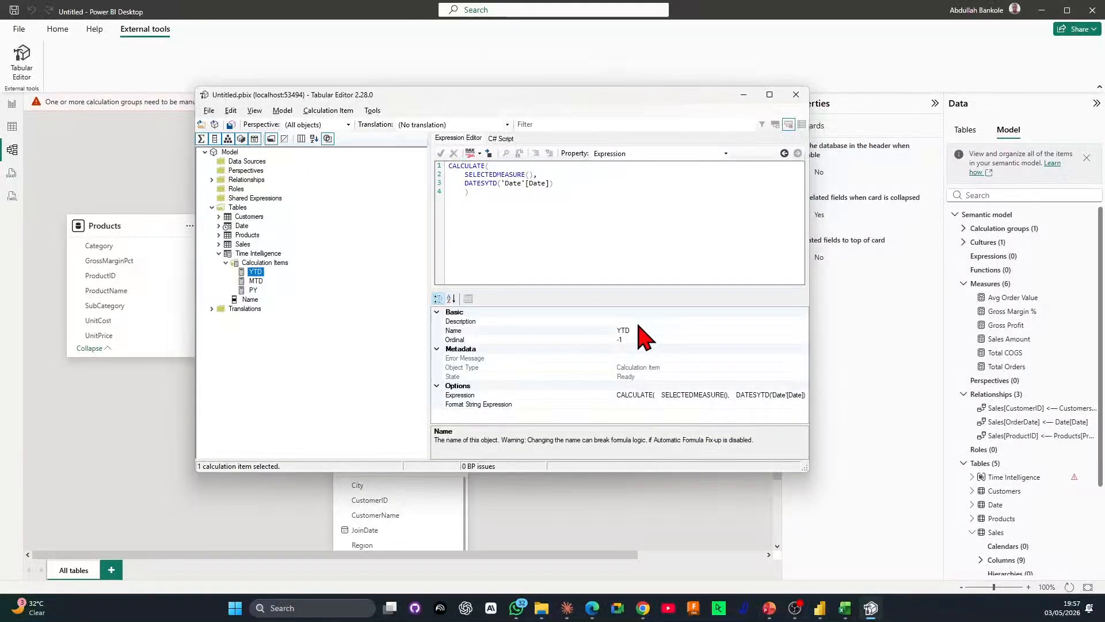
{"action": "left_click", "coordinate": [464, 340]}
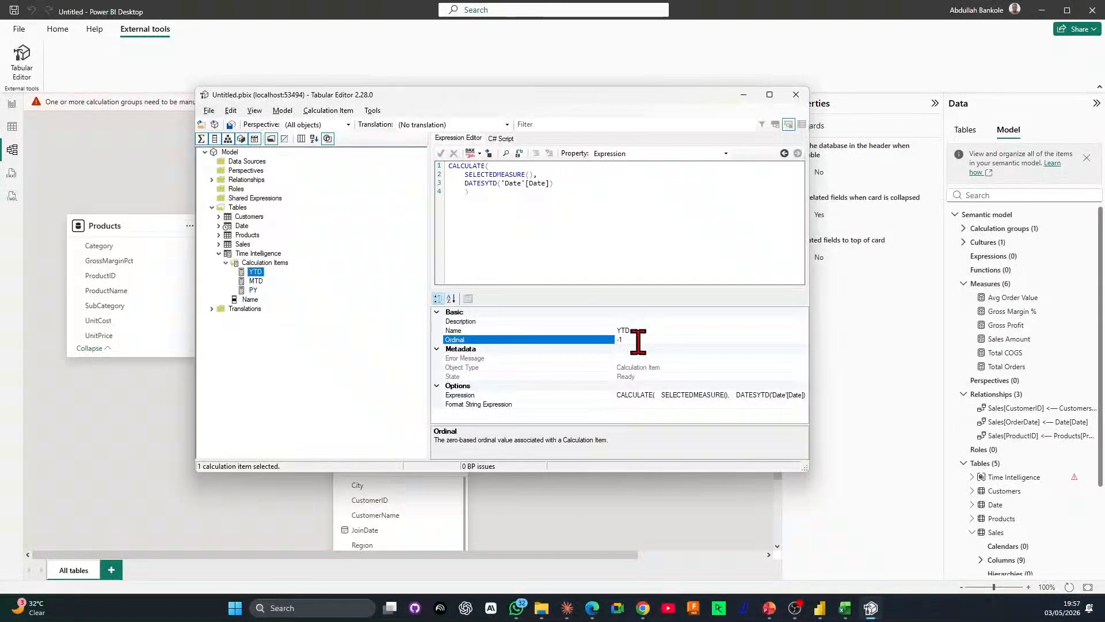
{"action": "type", "text": "1"}
{"action": "key", "text": "Return"}
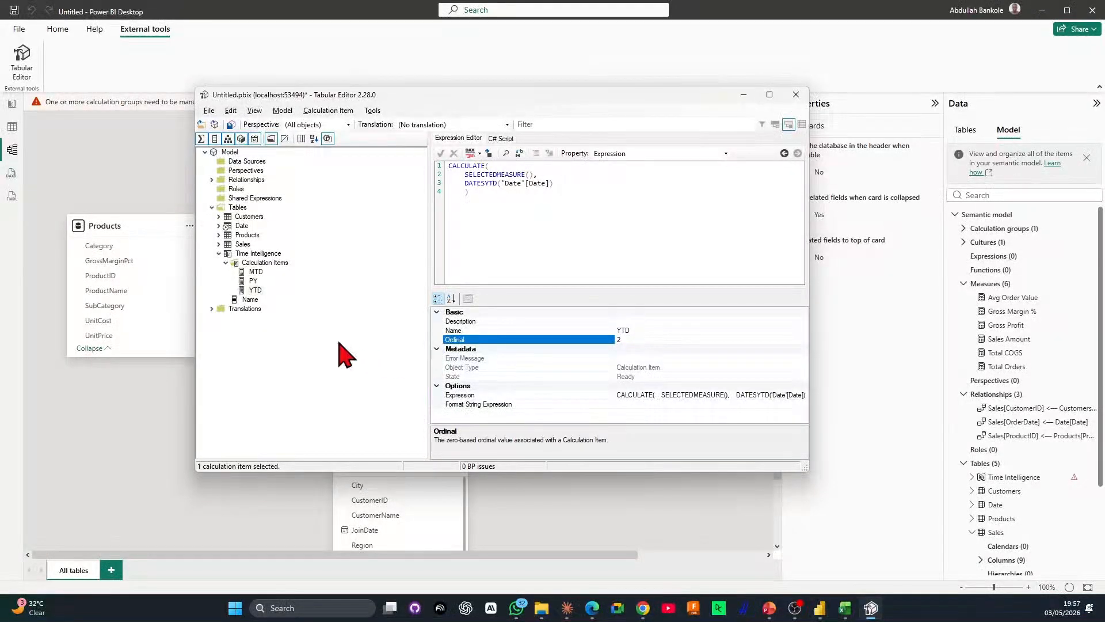
Set the ordinal of the MTD calculation item to 1.
{"action": "left_click", "coordinate": [256, 273]}
{"action": "left_click", "coordinate": [637, 339]}
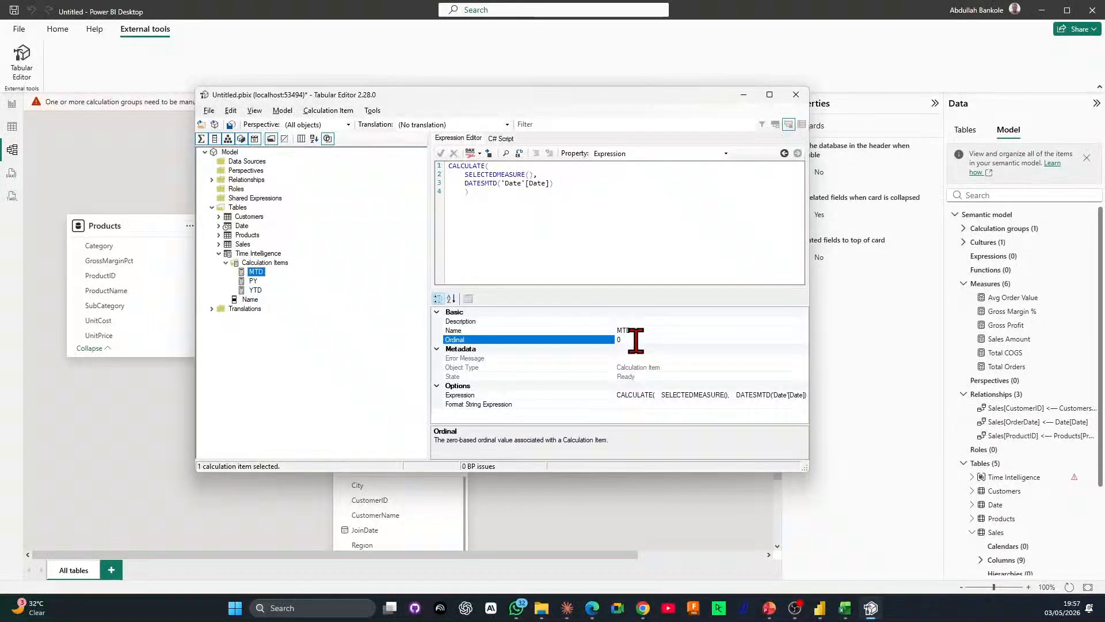
{"action": "type", "text": "1"}
{"action": "key", "text": "Return"}
Set the ordinal of the PY calculation item to 2.
{"action": "left_click", "coordinate": [253, 271]}
{"action": "left_click", "coordinate": [622, 340]}
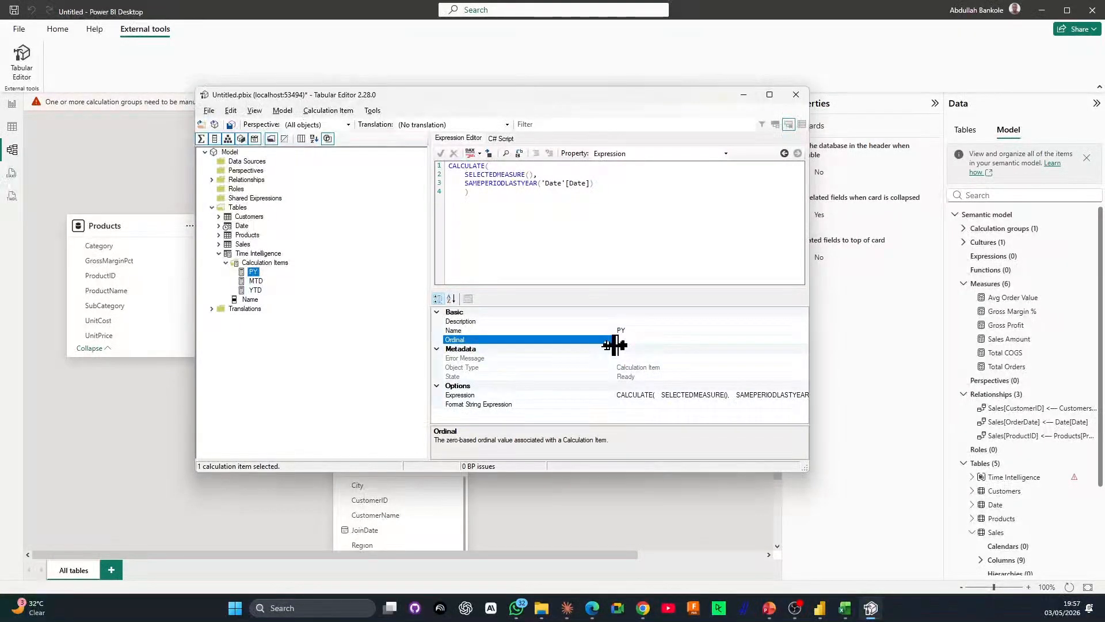
{"action": "type", "text": "2"}
{"action": "key", "text": "Return"}
Move the MTD calculation item between YTD and PY by setting its ordinal to 1.
{"action": "left_click", "coordinate": [255, 280]}
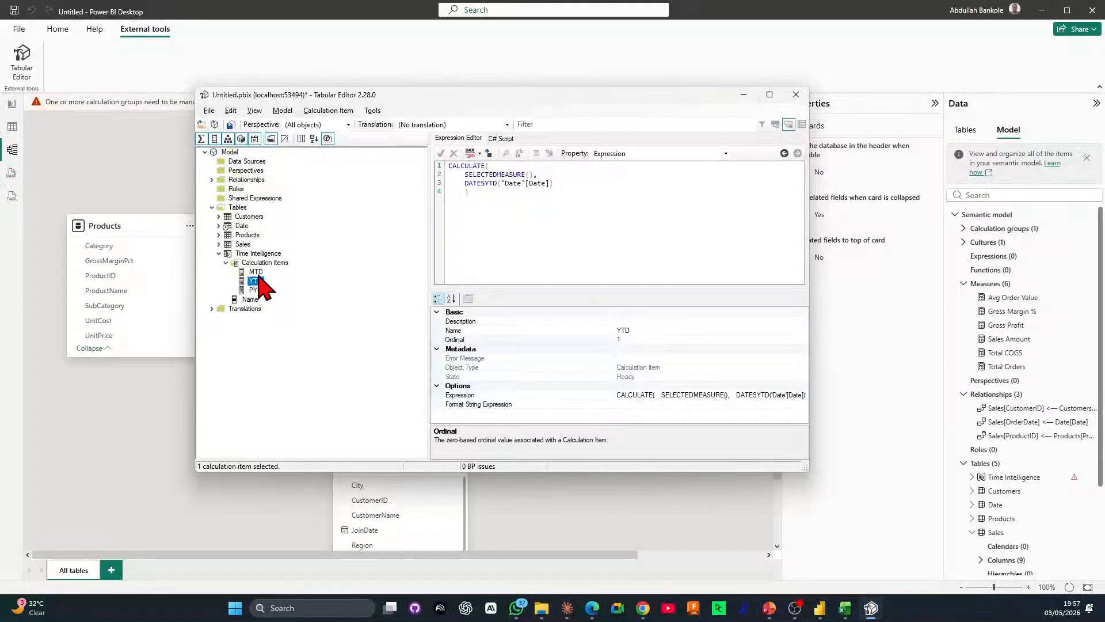
{"action": "left_click", "coordinate": [255, 272]}
{"action": "left_click", "coordinate": [627, 339]}
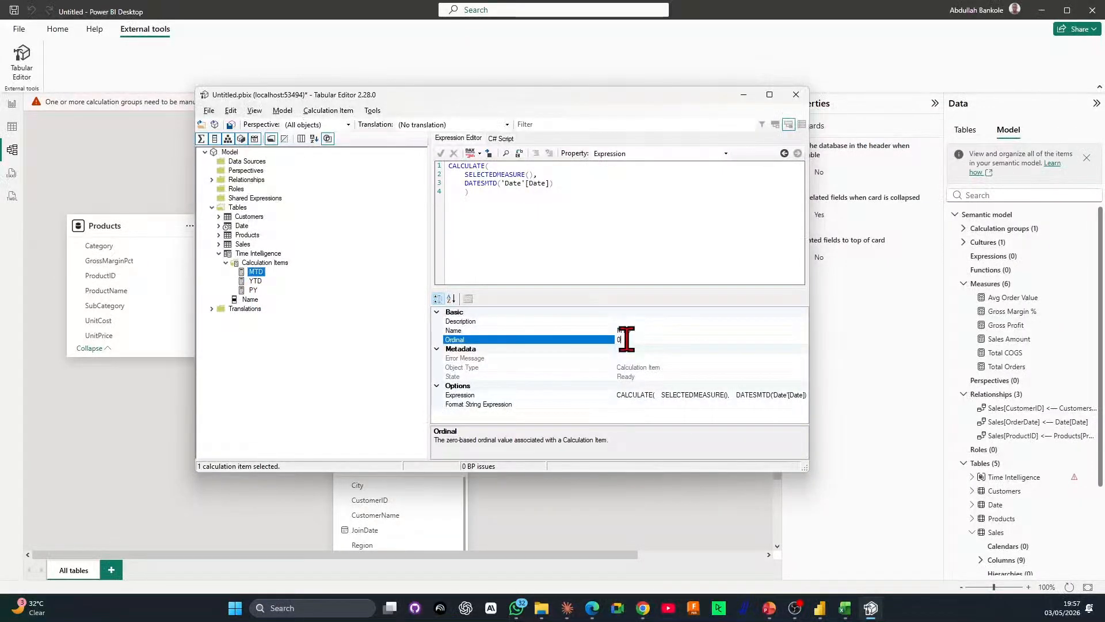
{"action": "type", "text": "2"}
{"action": "key", "text": "Return"}
{"action": "key", "text": "Return"}
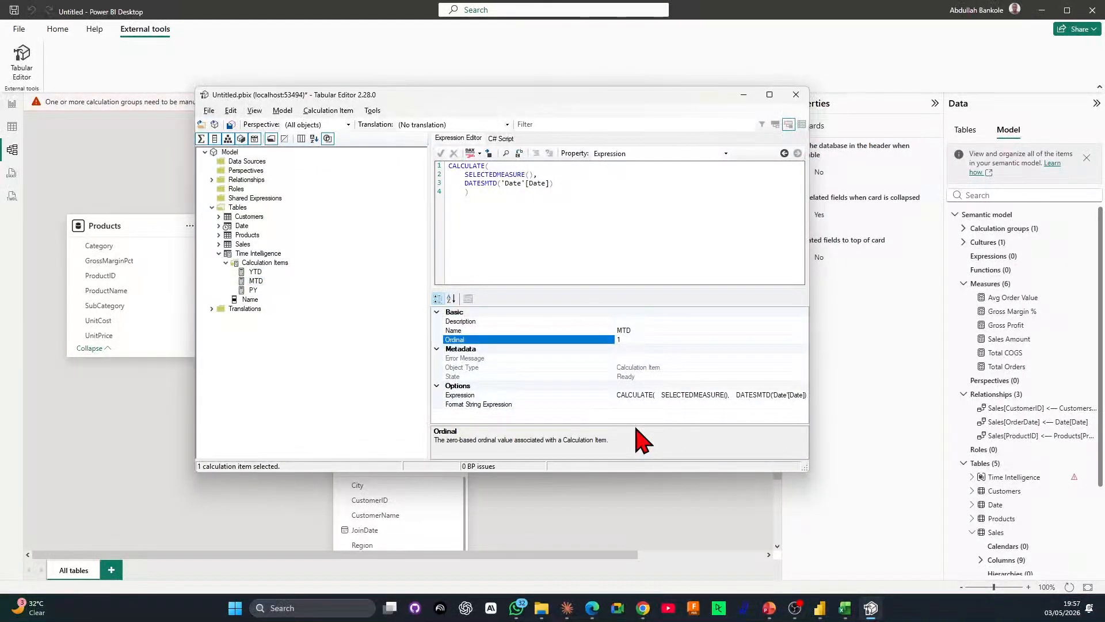
Check the ordinal values of the YTD, MTD and PY calculation items in turn, and clear the selection.
{"action": "left_click", "coordinate": [621, 339]}
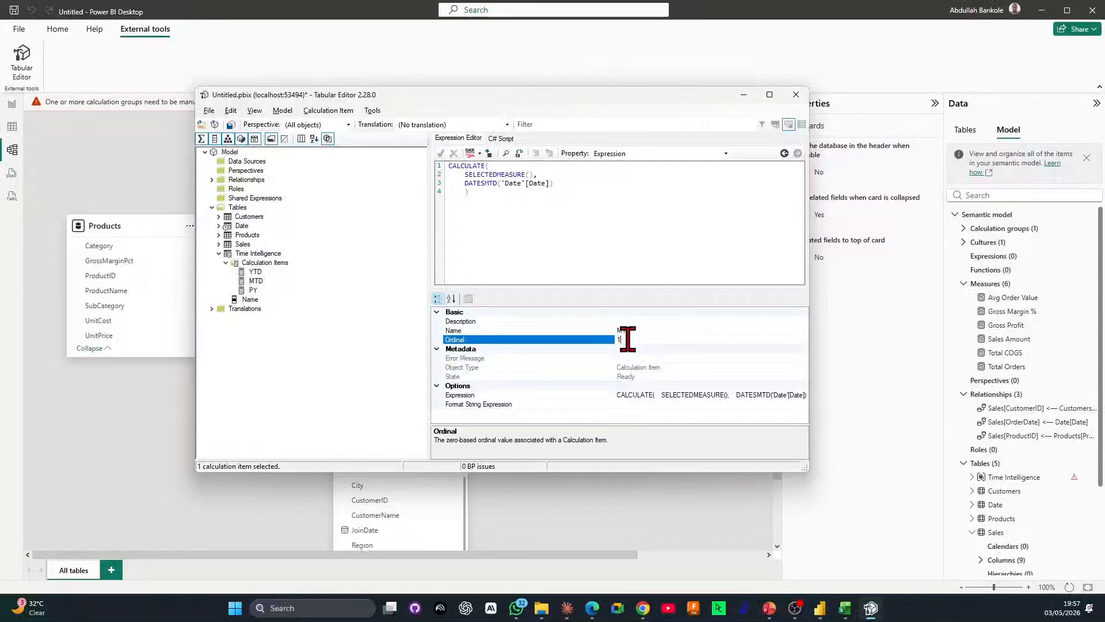
{"action": "left_click", "coordinate": [255, 272]}
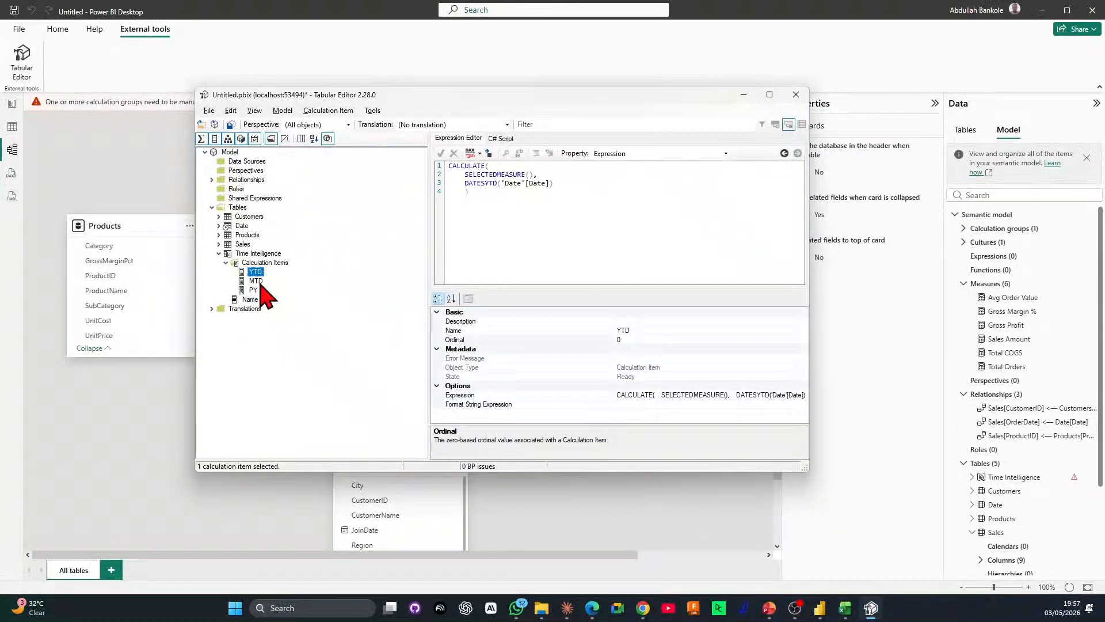
{"action": "left_click", "coordinate": [256, 281]}
{"action": "left_click", "coordinate": [254, 290]}
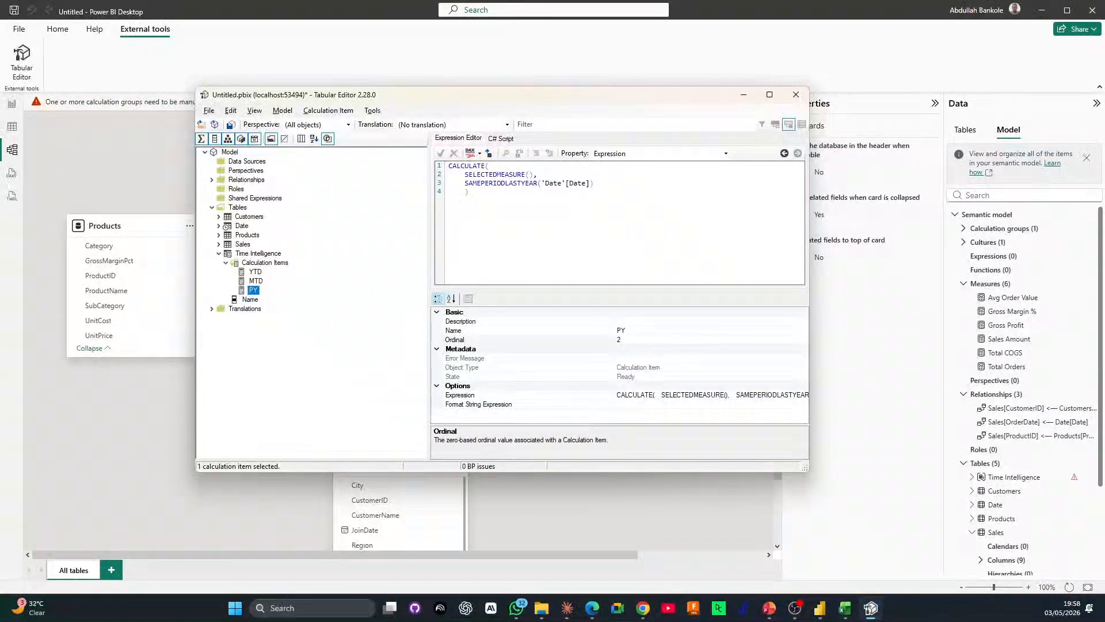
{"action": "left_click", "coordinate": [329, 359]}
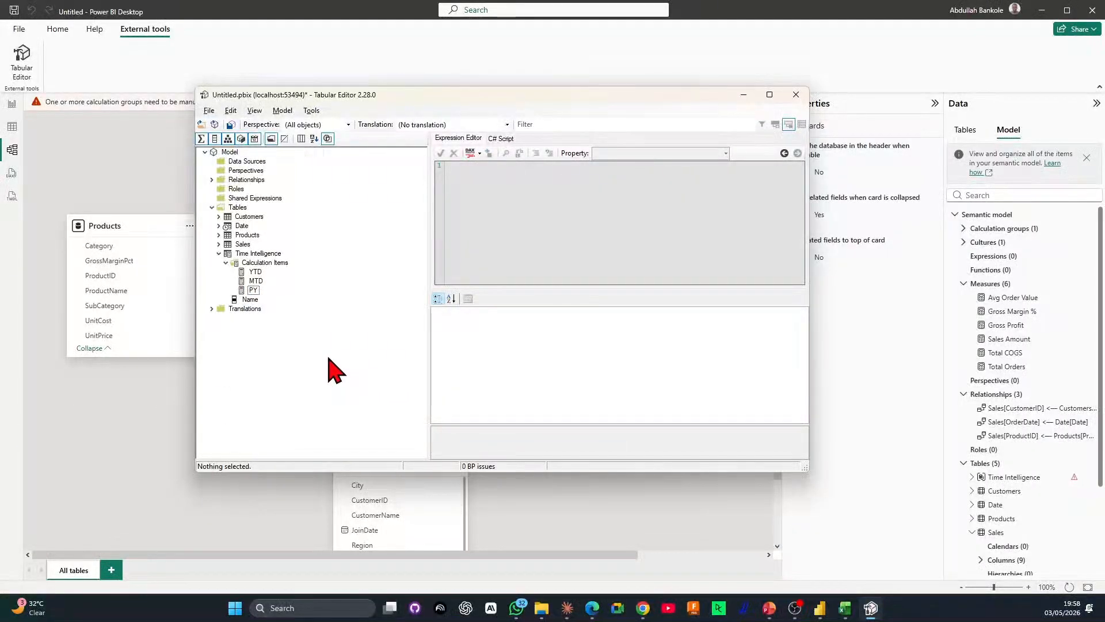
Save the calculation item changes back to the connected model.
{"action": "left_click", "coordinate": [256, 280]}
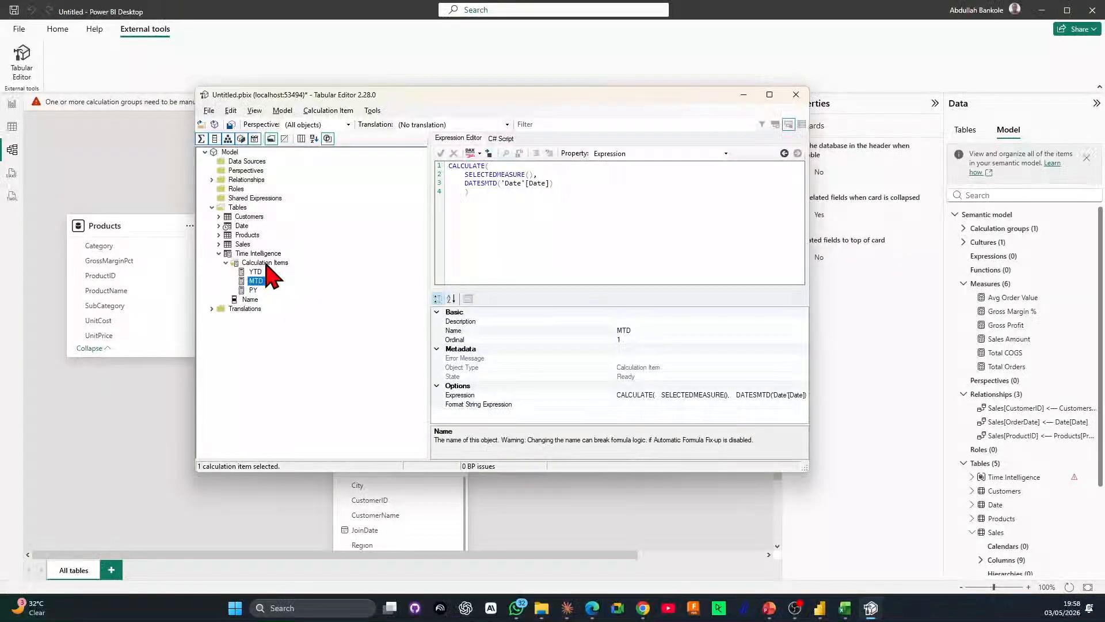
{"action": "key", "text": "ctrl+s"}
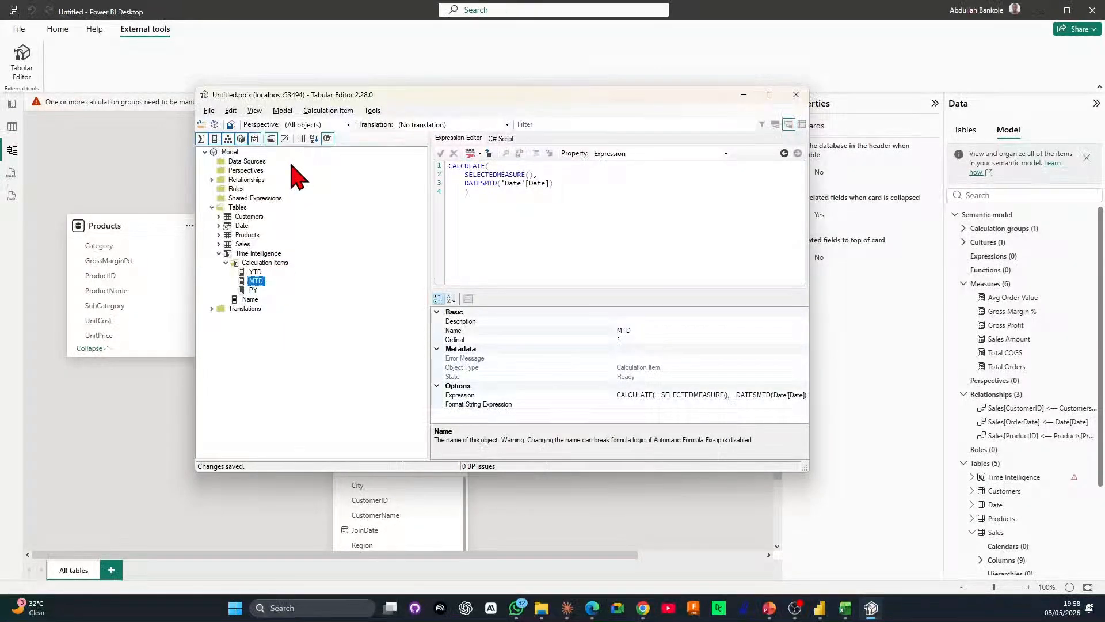
Switch to Power BI Desktop and refresh the calculation groups in the semantic model.
{"action": "key", "text": "alt+Tab"}
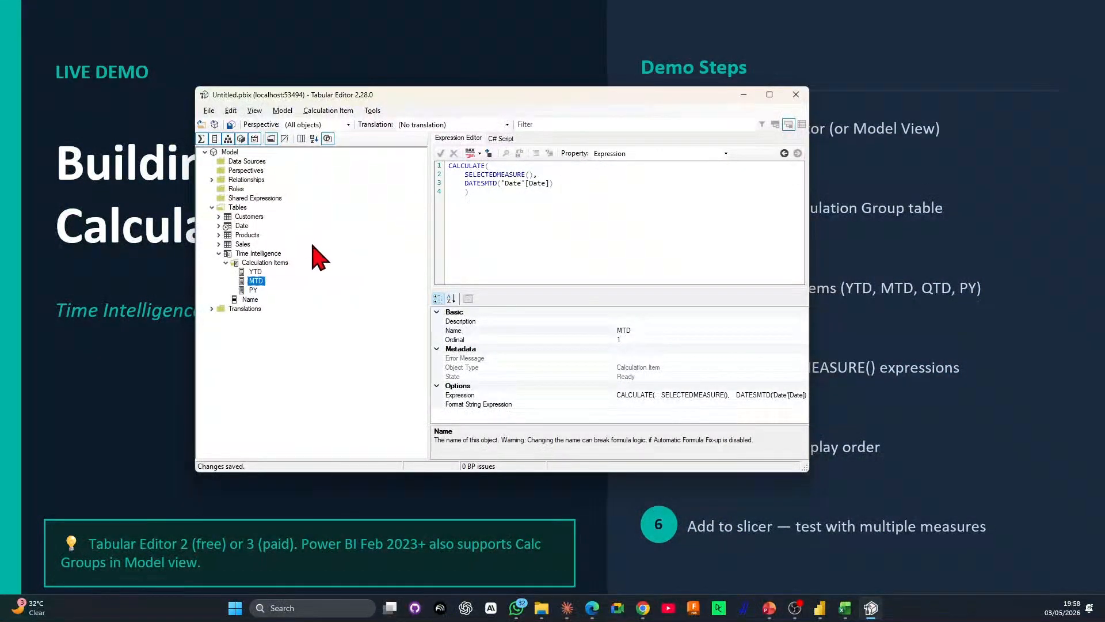
{"action": "key", "text": "alt+Tab"}
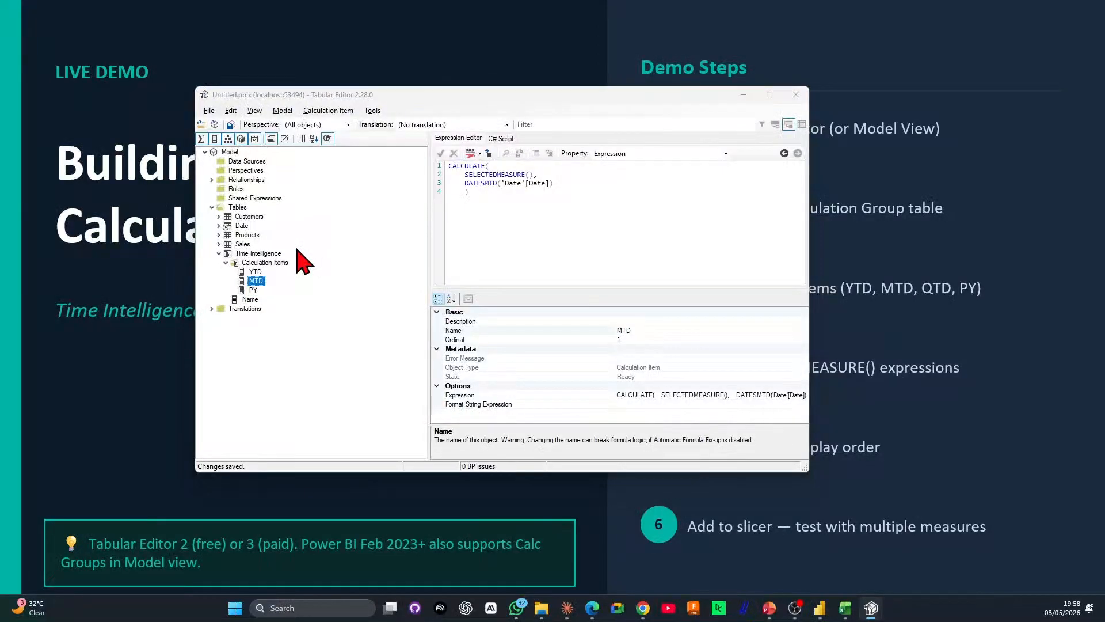
{"action": "key", "text": "alt+Tab"}
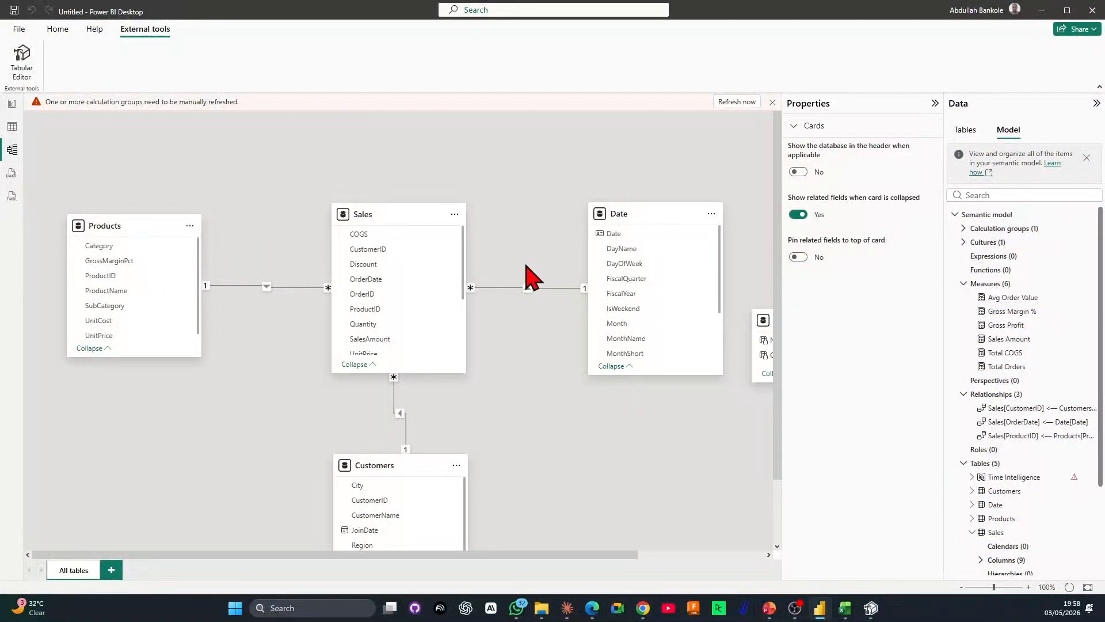
{"action": "key", "text": "alt+Tab"}
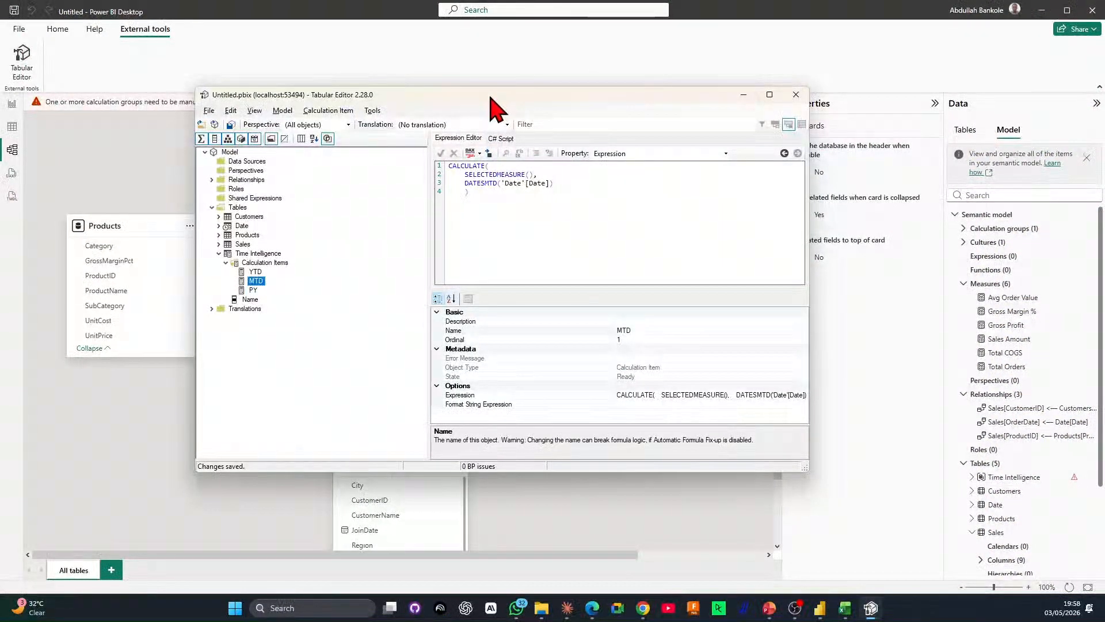
{"action": "left_click_drag", "start_coordinate": [497, 107], "coordinate": [496, 188]}
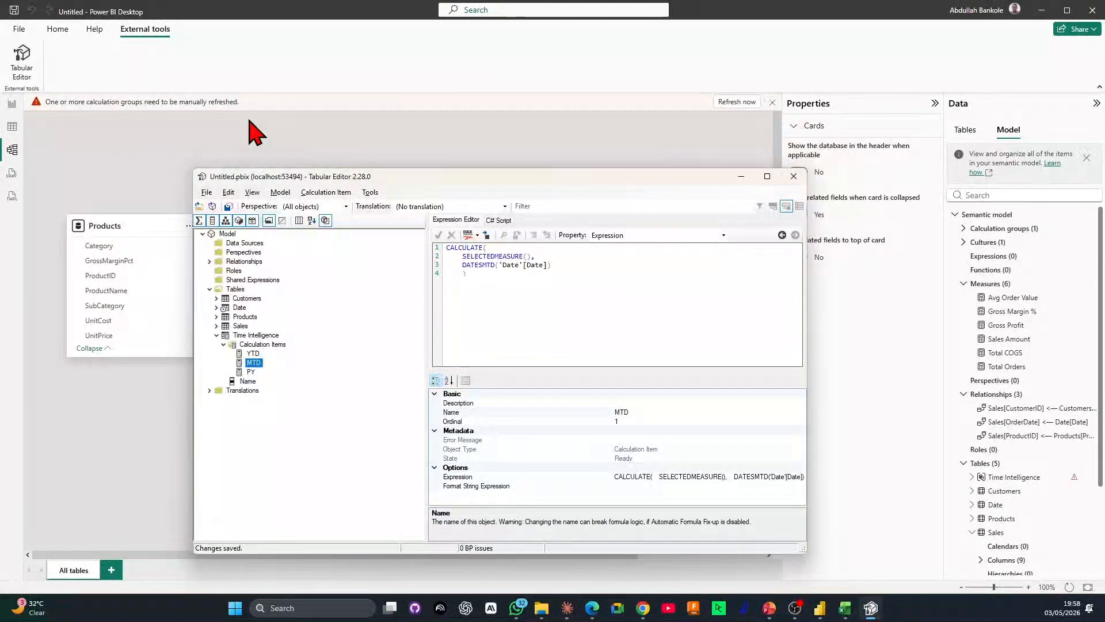
{"action": "left_click", "coordinate": [634, 153]}
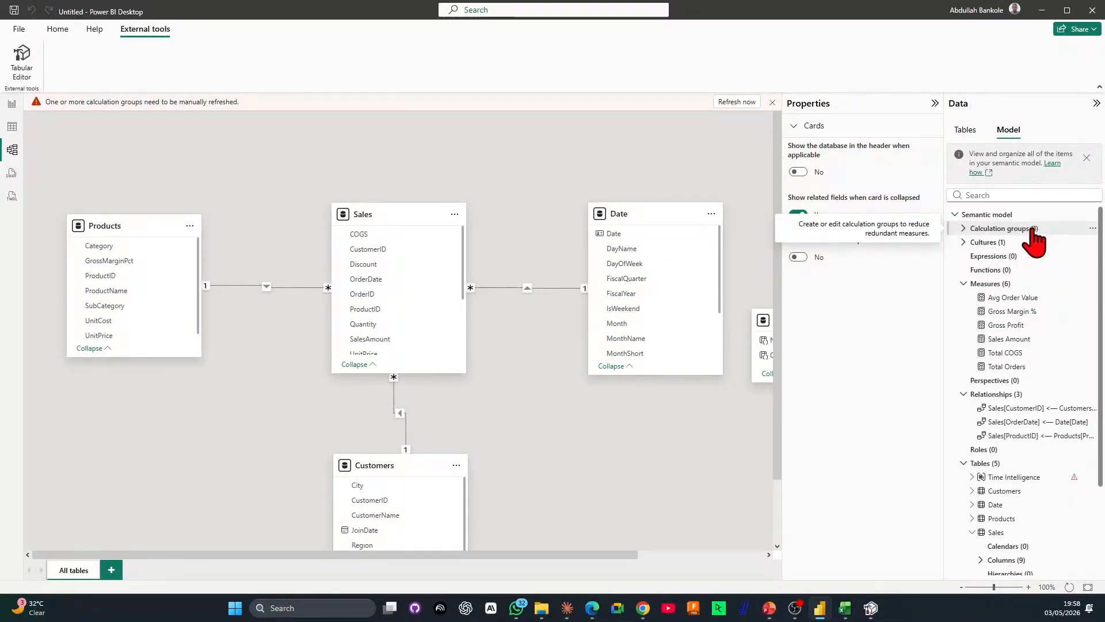
{"action": "left_click", "coordinate": [734, 104]}
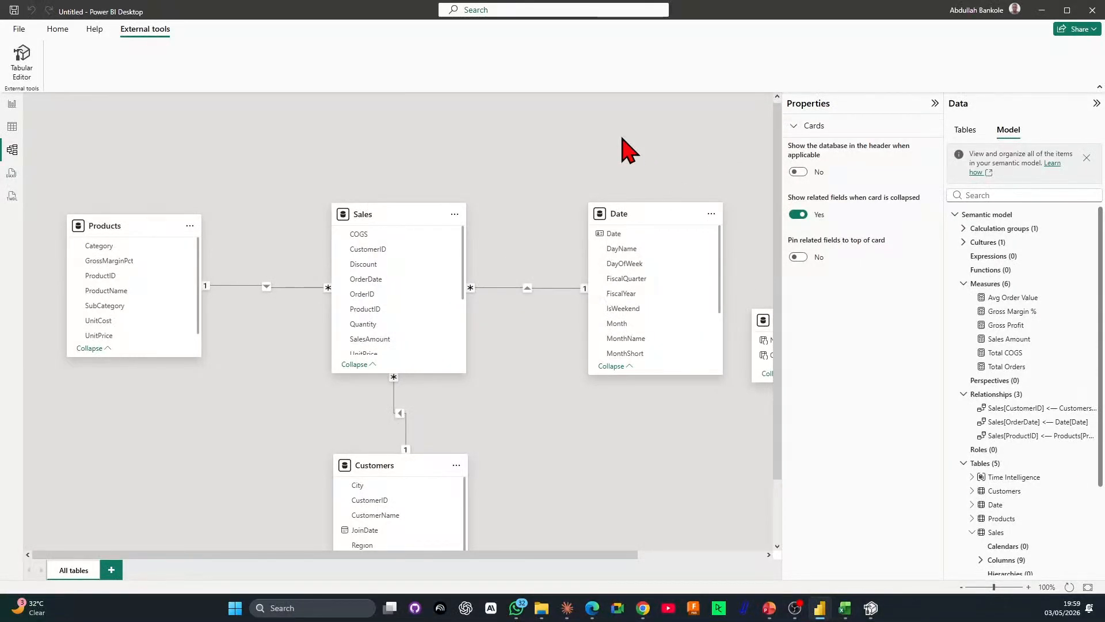
Examine the Time Intelligence calculation items in the model tree and the group's rows in Table view.
{"action": "left_click", "coordinate": [964, 228]}
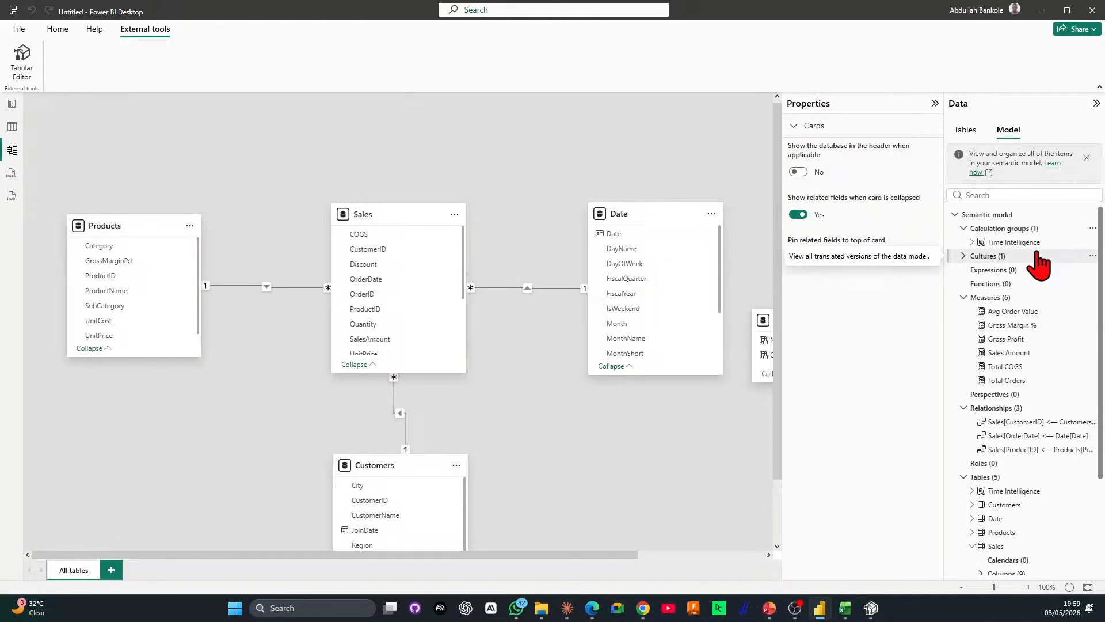
{"action": "left_click", "coordinate": [972, 241]}
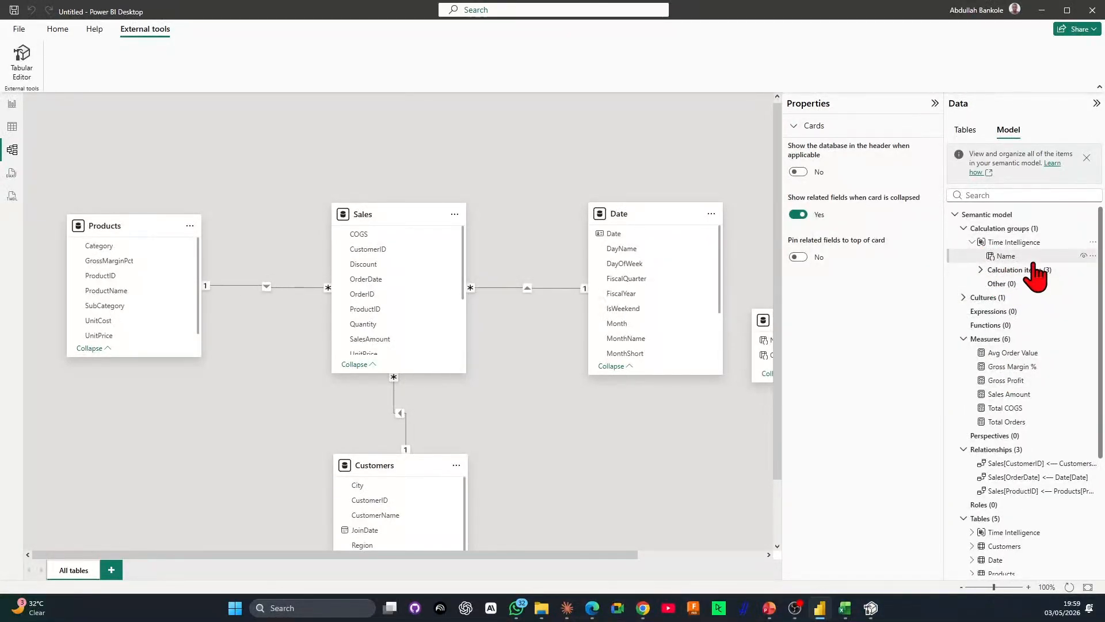
{"action": "left_click", "coordinate": [980, 269]}
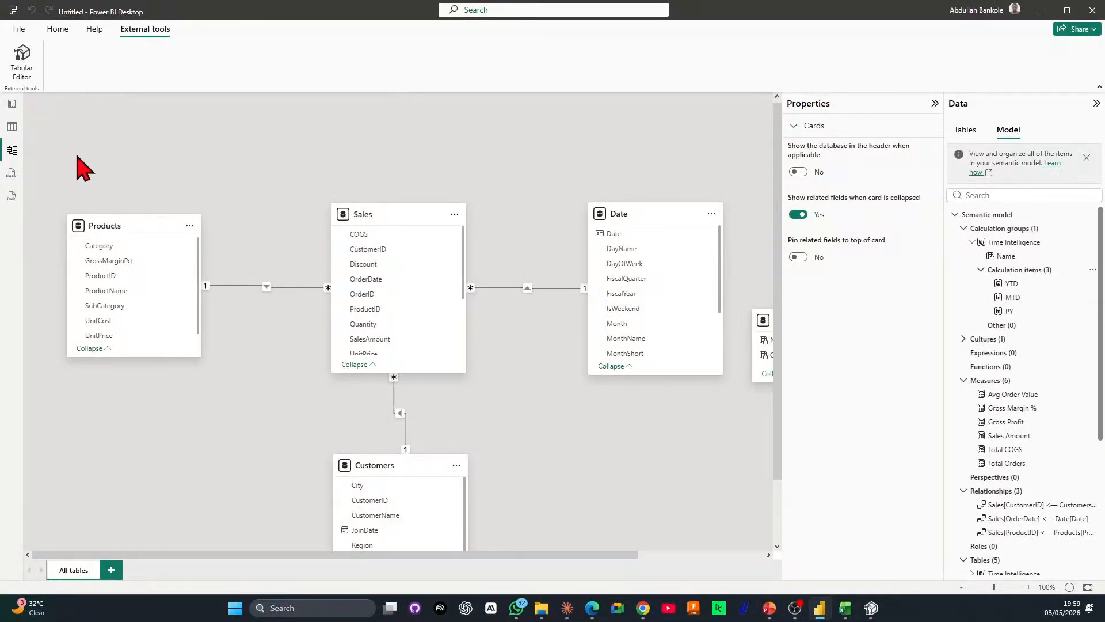
{"action": "left_click", "coordinate": [12, 126]}
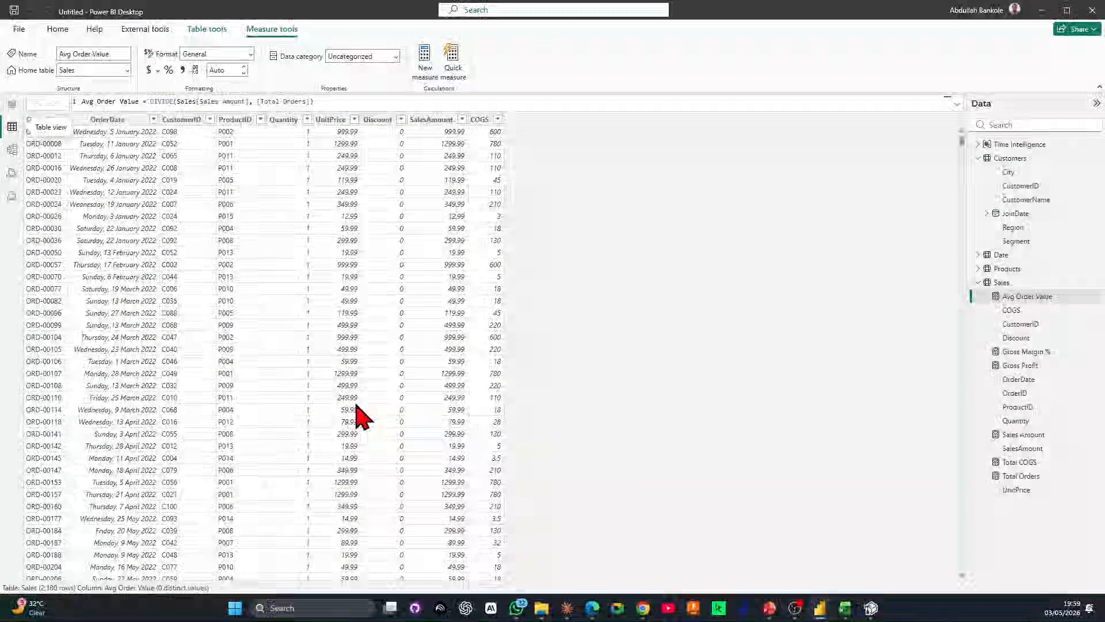
{"action": "left_click", "coordinate": [1024, 147]}
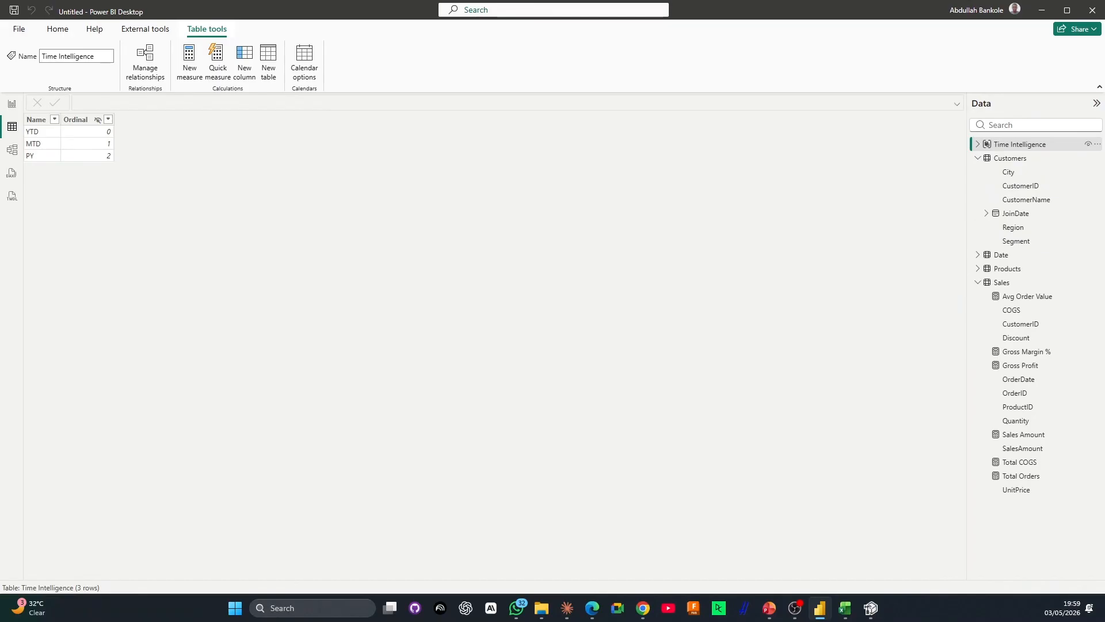
Add a slicer to the report page using the Name field of the Time Intelligence group.
{"action": "left_click", "coordinate": [11, 103]}
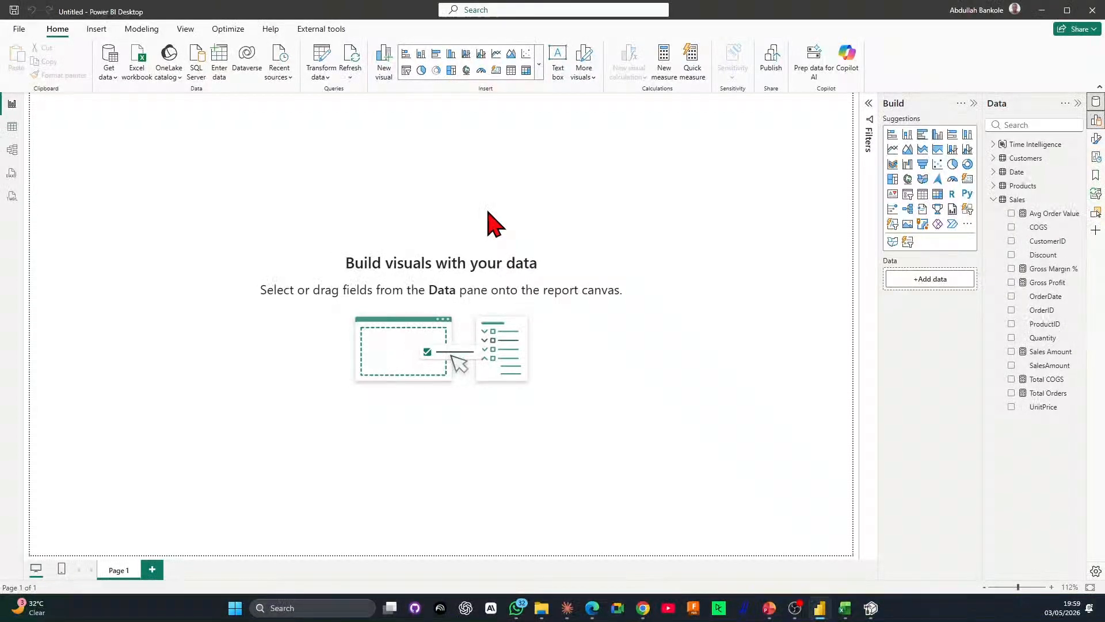
{"action": "left_click", "coordinate": [908, 194]}
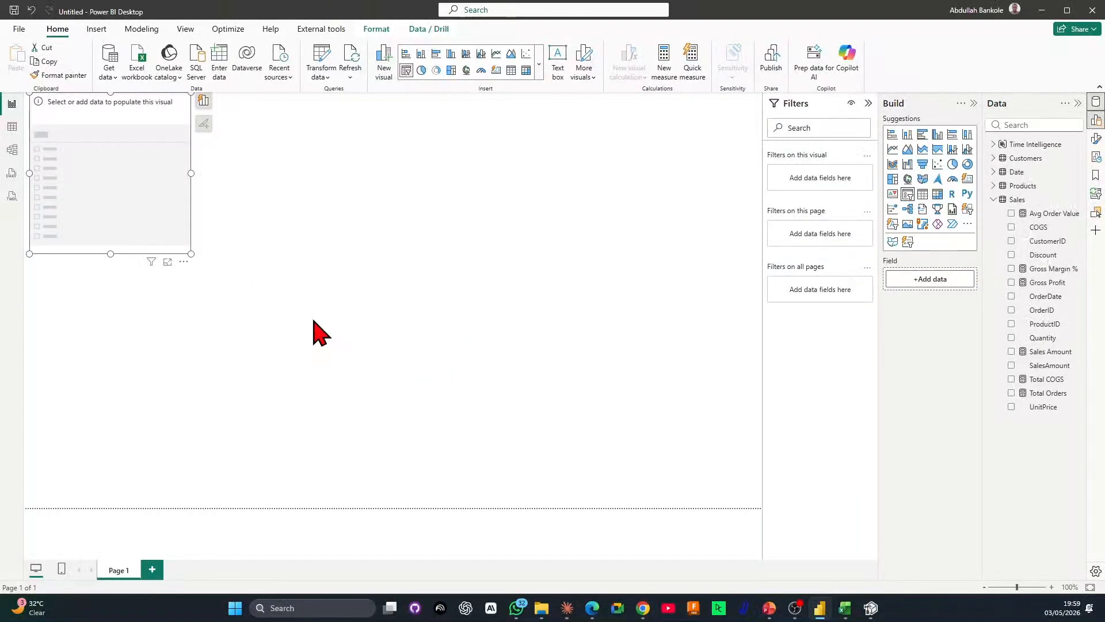
{"action": "left_click", "coordinate": [1034, 145]}
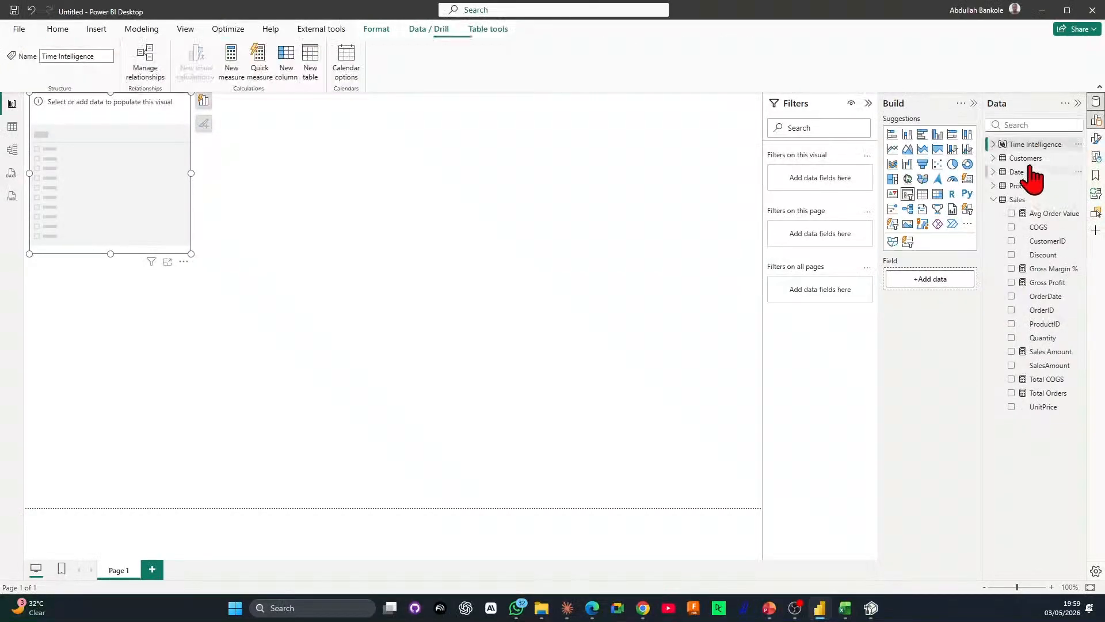
{"action": "left_click", "coordinate": [994, 145]}
{"action": "left_click", "coordinate": [1027, 159]}
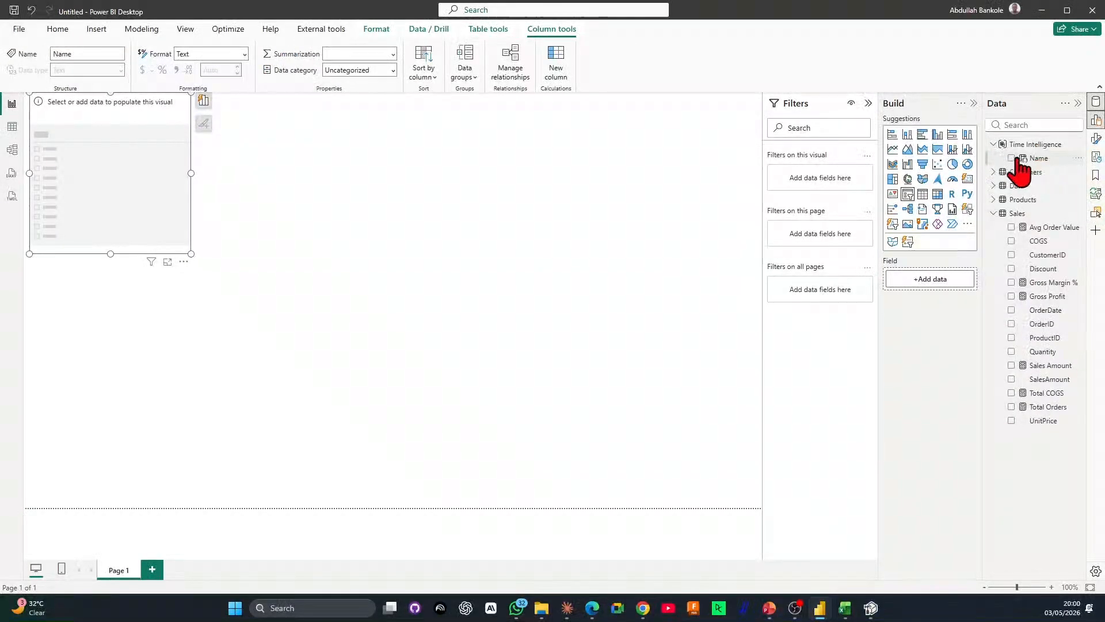
{"action": "left_click", "coordinate": [1012, 159]}
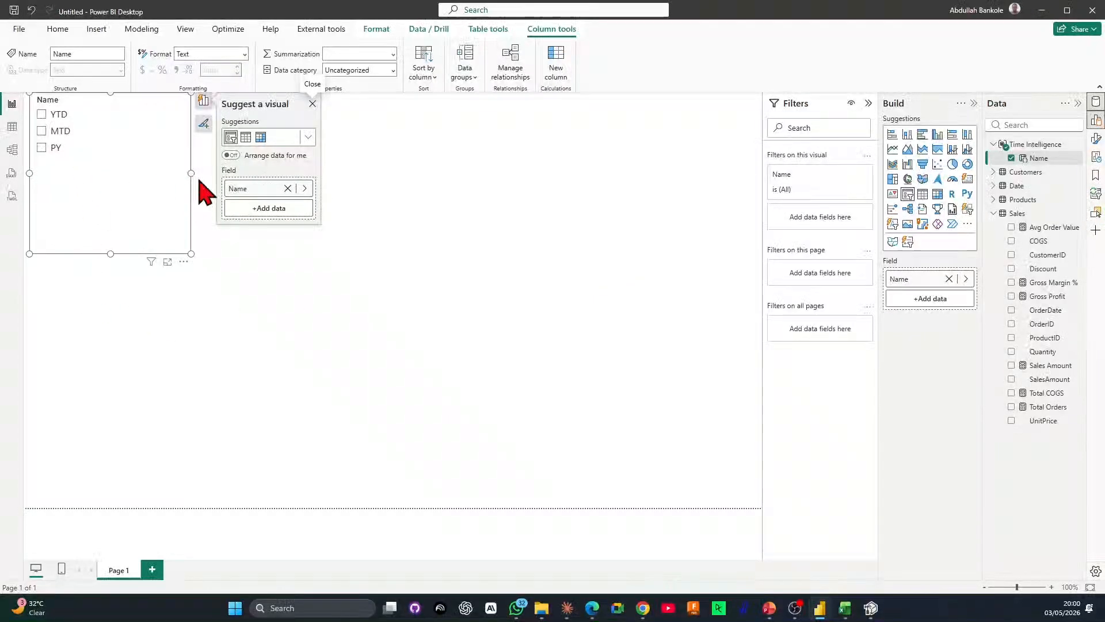
Shrink the Name slicer to fit its three items and move it slightly down the page.
{"action": "left_click_drag", "start_coordinate": [190, 173], "coordinate": [107, 173]}
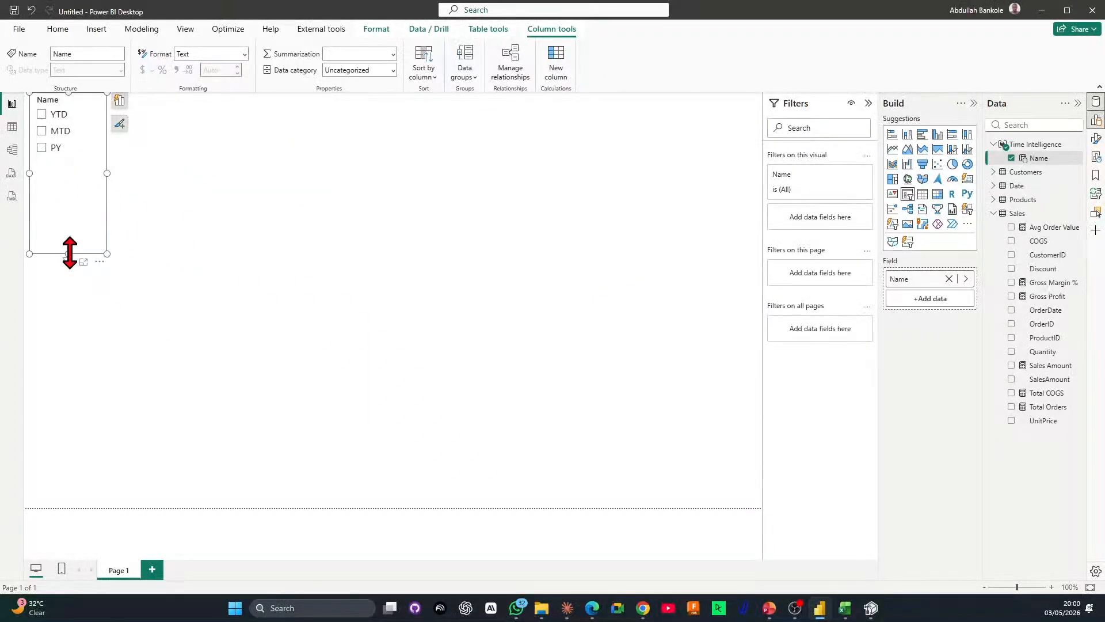
{"action": "left_click_drag", "start_coordinate": [68, 254], "coordinate": [69, 169]}
{"action": "left_click_drag", "start_coordinate": [60, 106], "coordinate": [56, 180]}
{"action": "left_click", "coordinate": [361, 251]}
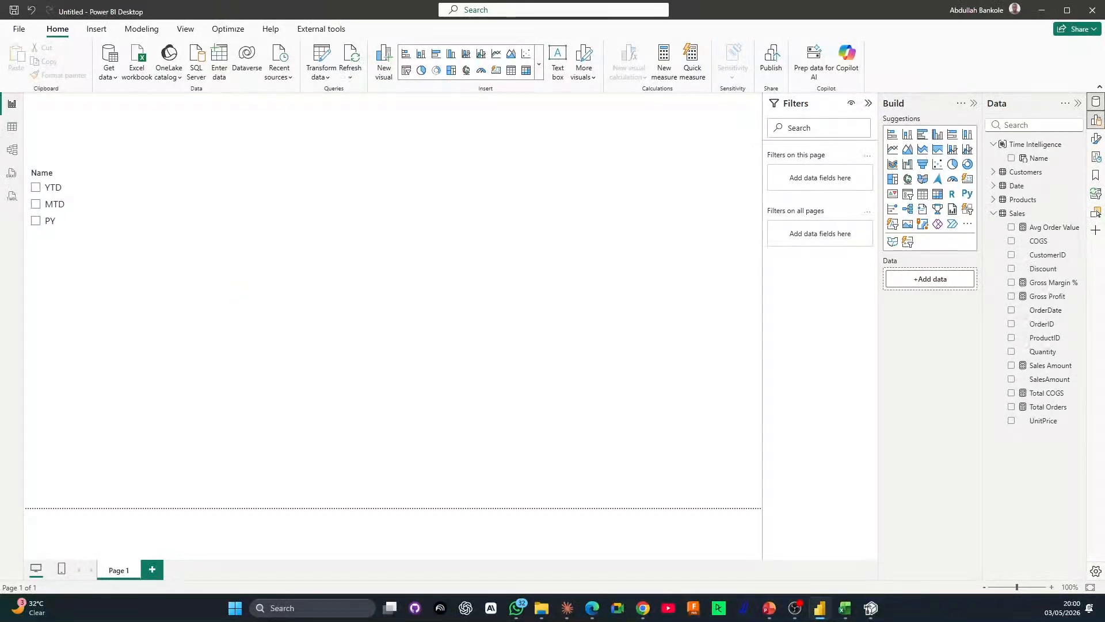
{"action": "key", "text": "super+d"}
{"action": "key", "text": "super+d"}
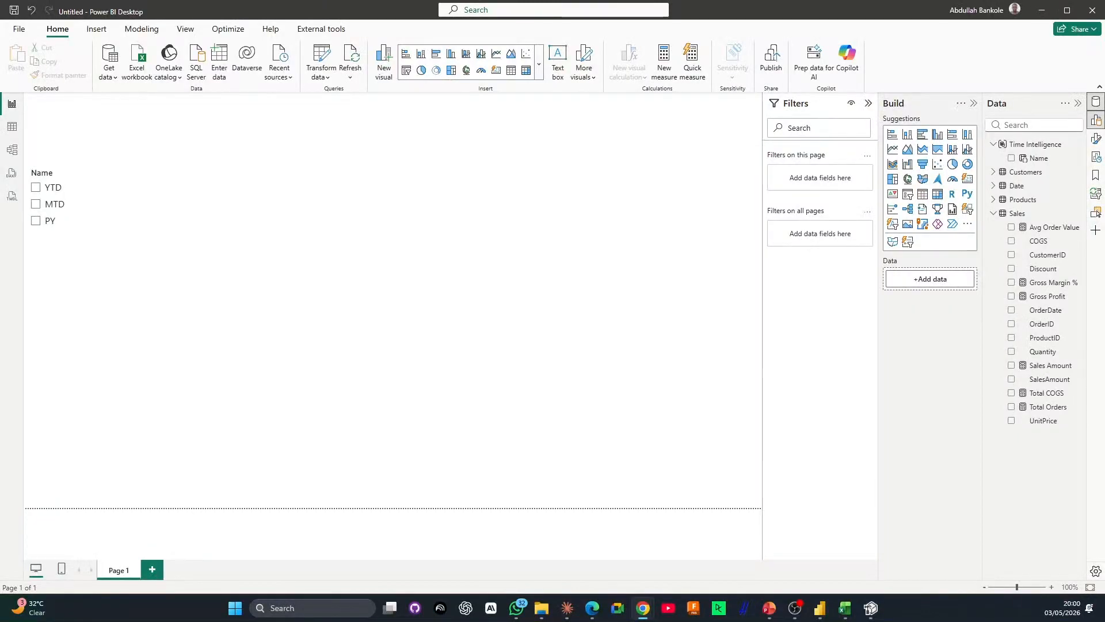
{"action": "key", "text": "alt+Tab"}
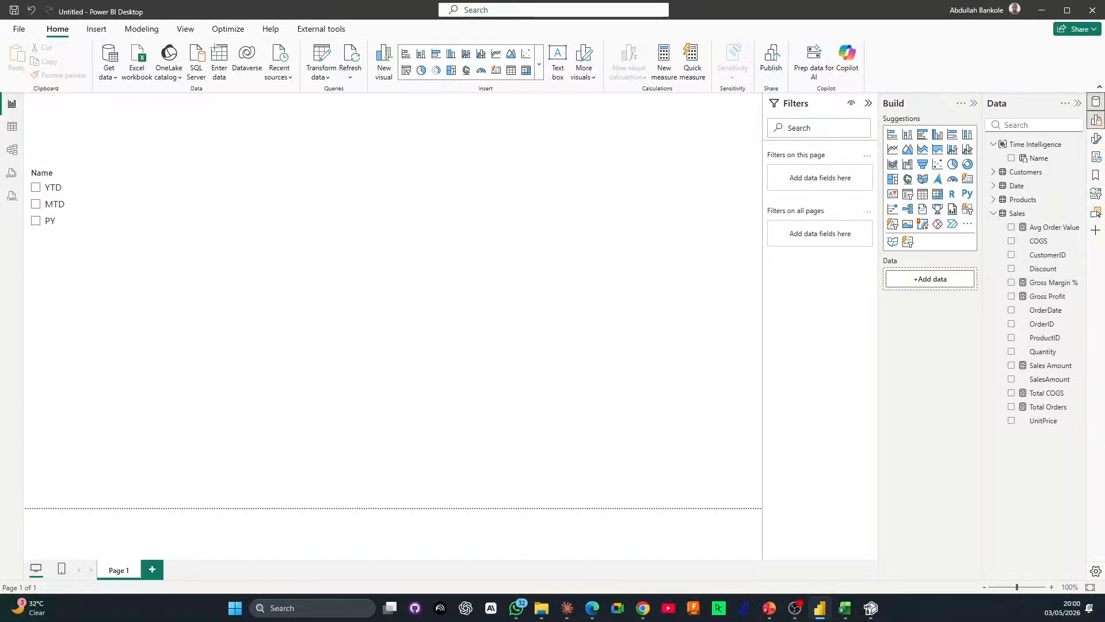
{"action": "key", "text": "alt+Tab"}
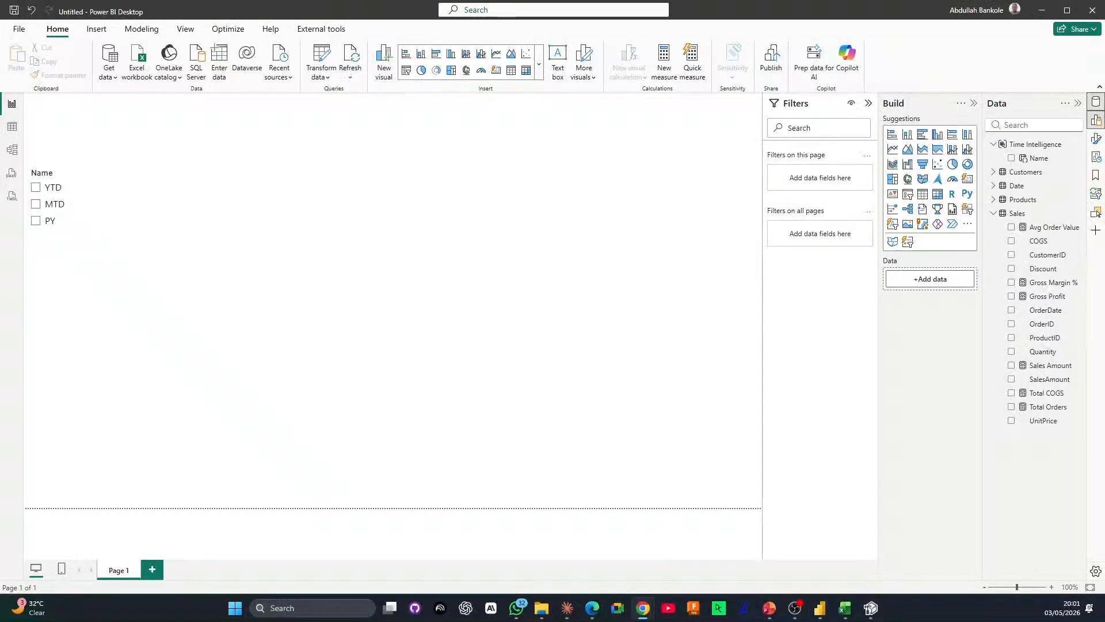
{"action": "left_click", "coordinate": [1010, 380]}
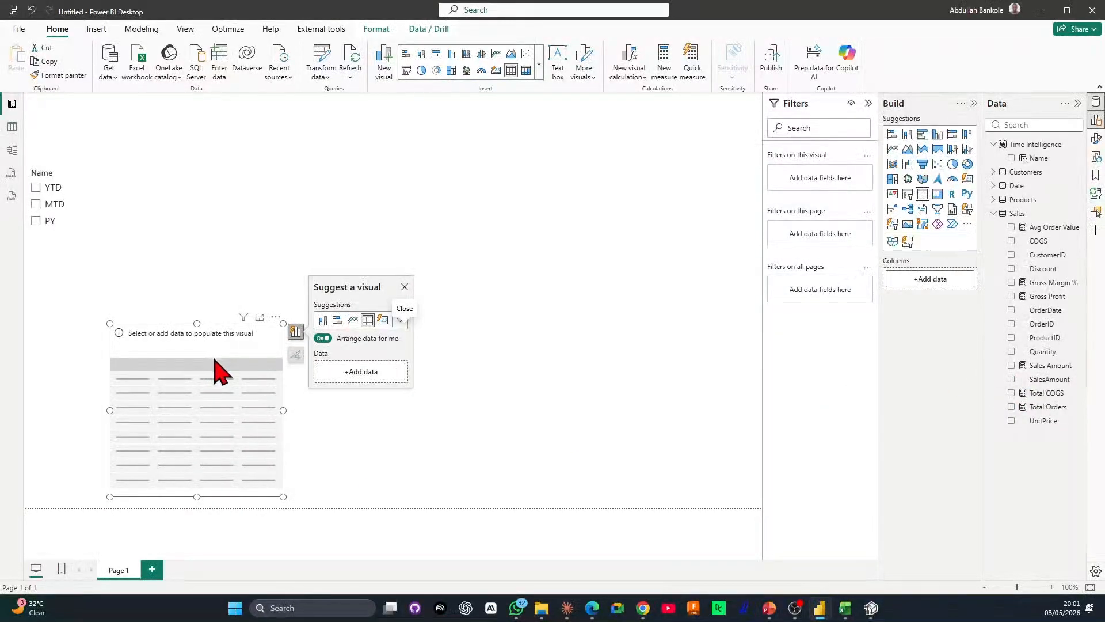
{"action": "key", "text": "Delete"}
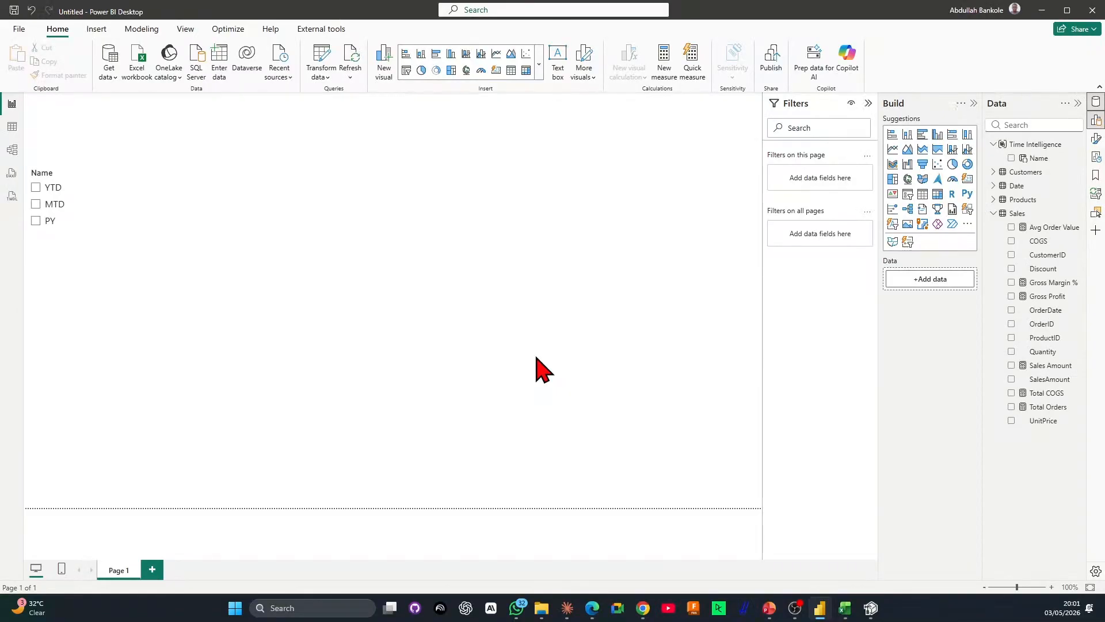
{"action": "left_click", "coordinate": [1012, 379]}
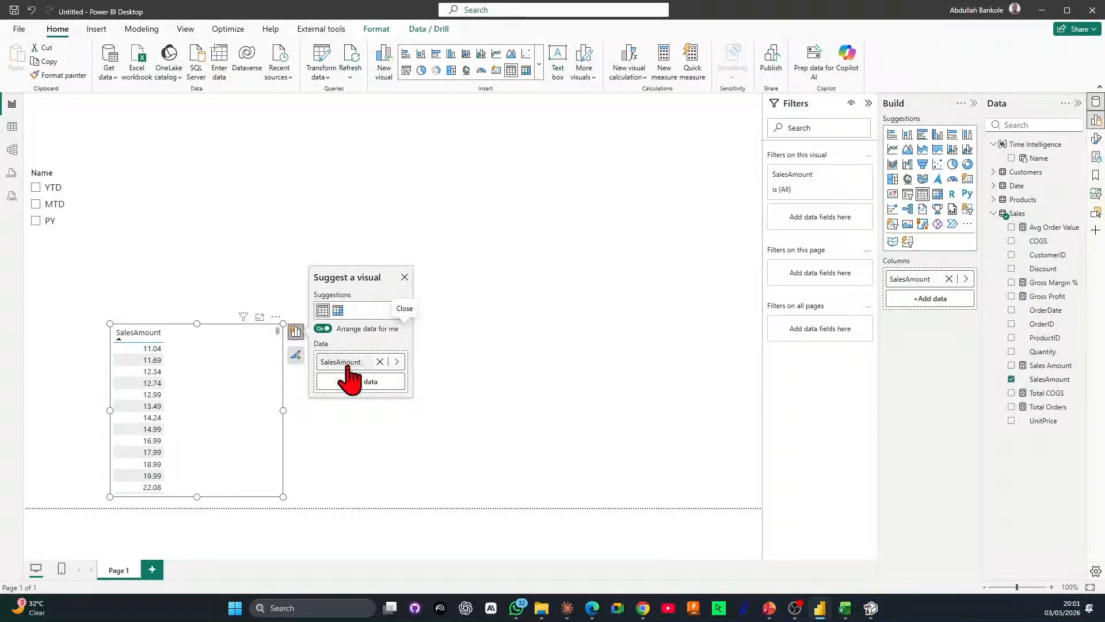
{"action": "left_click", "coordinate": [968, 178]}
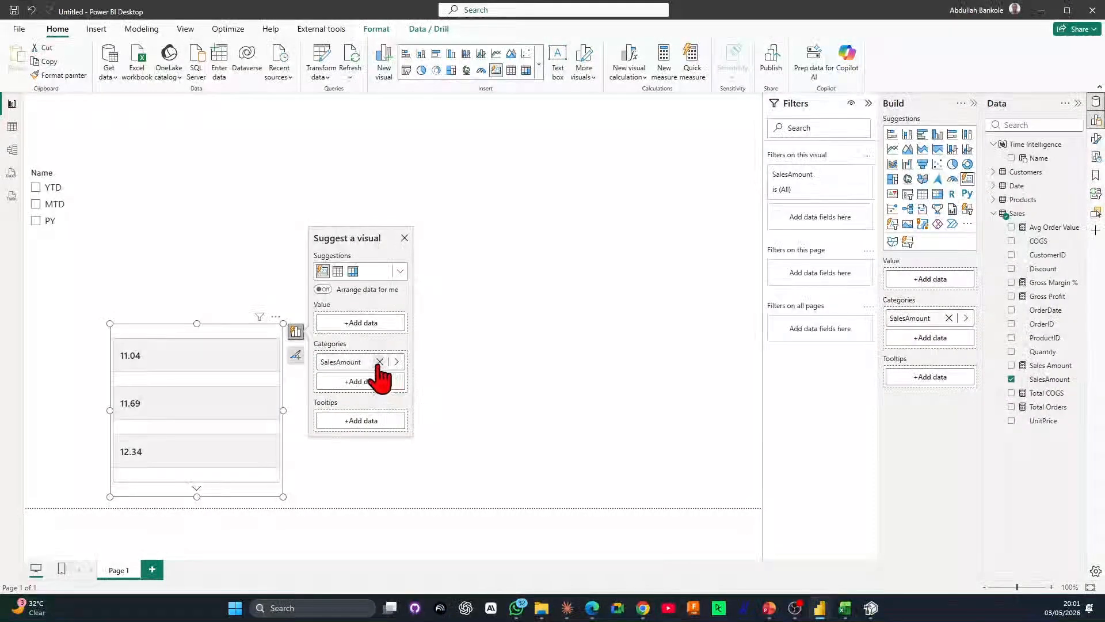
{"action": "left_click_drag", "start_coordinate": [377, 363], "coordinate": [371, 327]}
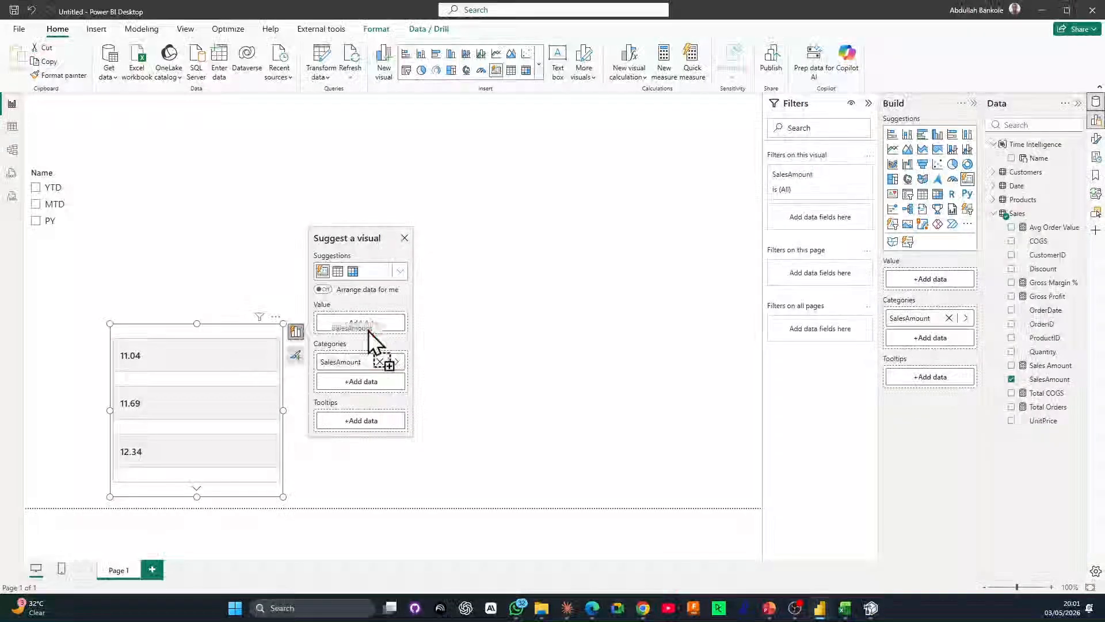
{"action": "left_click_drag", "start_coordinate": [353, 363], "coordinate": [362, 322]}
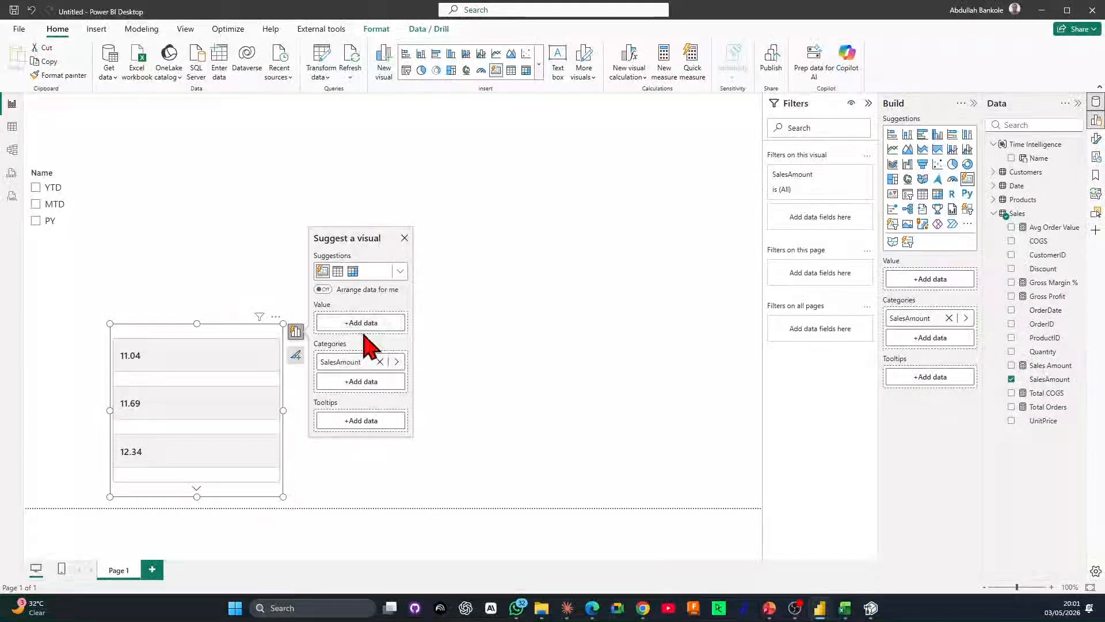
{"action": "left_click_drag", "start_coordinate": [913, 318], "coordinate": [921, 275]}
{"action": "left_click", "coordinate": [404, 238]}
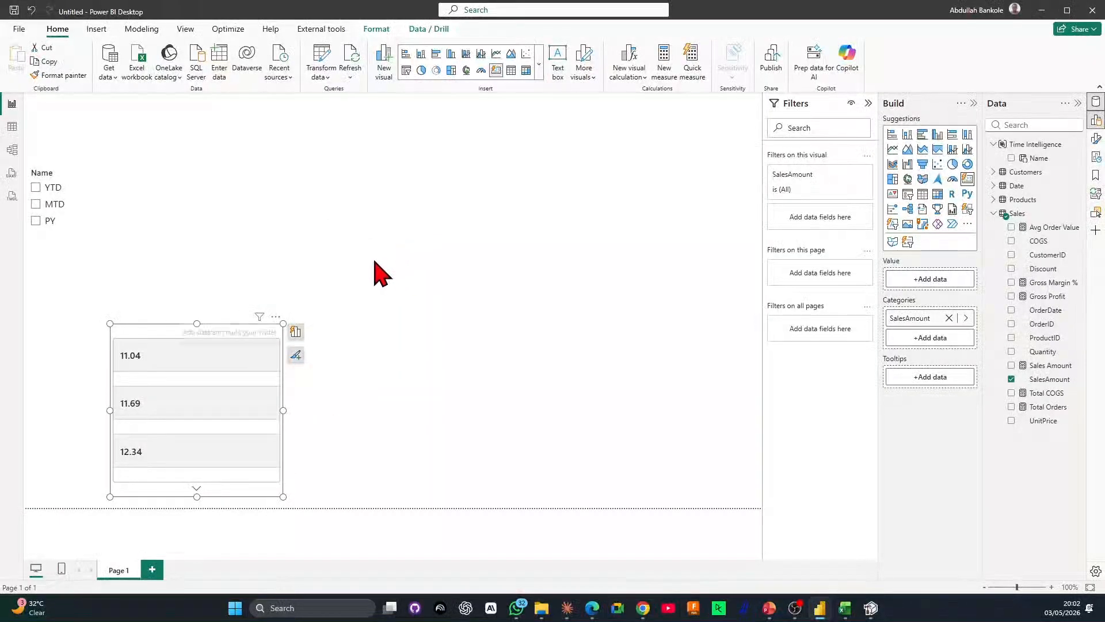
{"action": "key", "text": "Delete"}
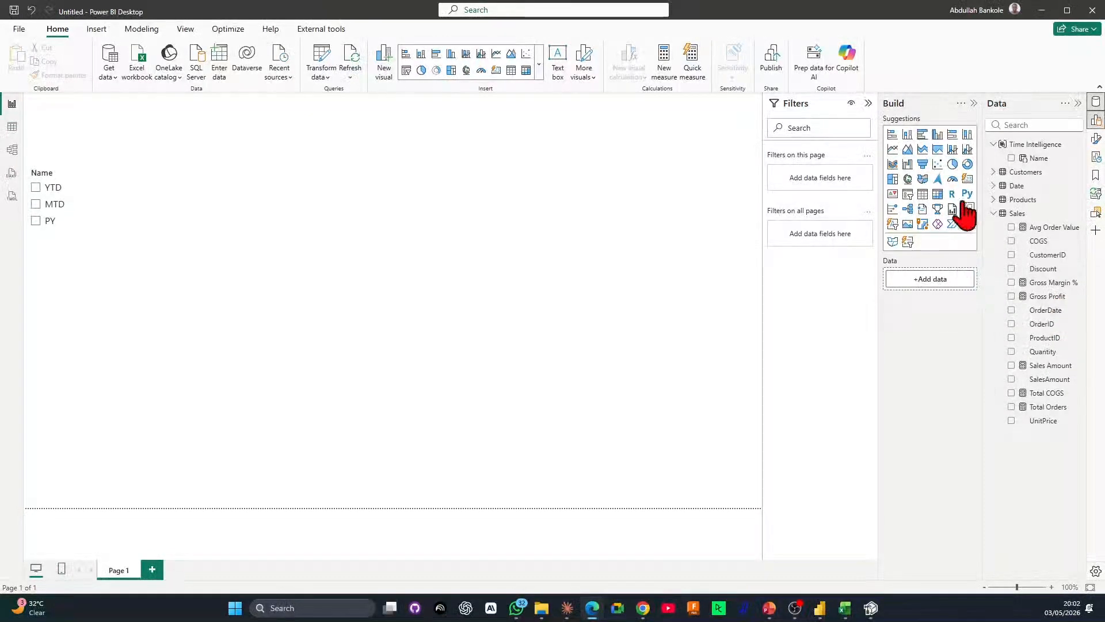
Add a matrix near the middle of the page with the Sales Amount measure as its values.
{"action": "left_click", "coordinate": [937, 196]}
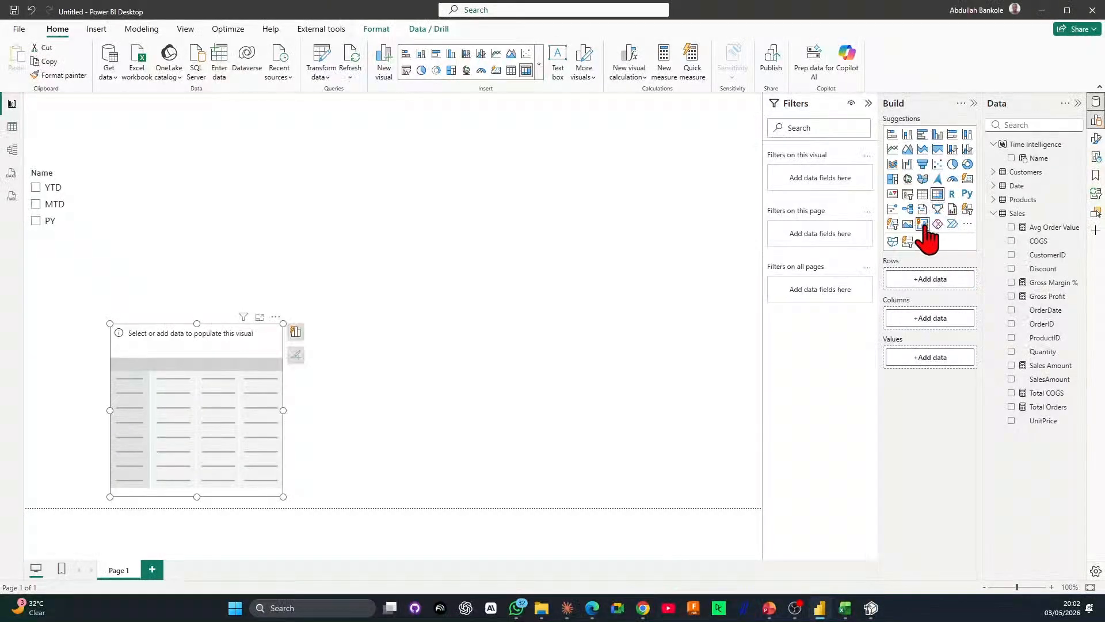
{"action": "left_click_drag", "start_coordinate": [156, 358], "coordinate": [355, 269]}
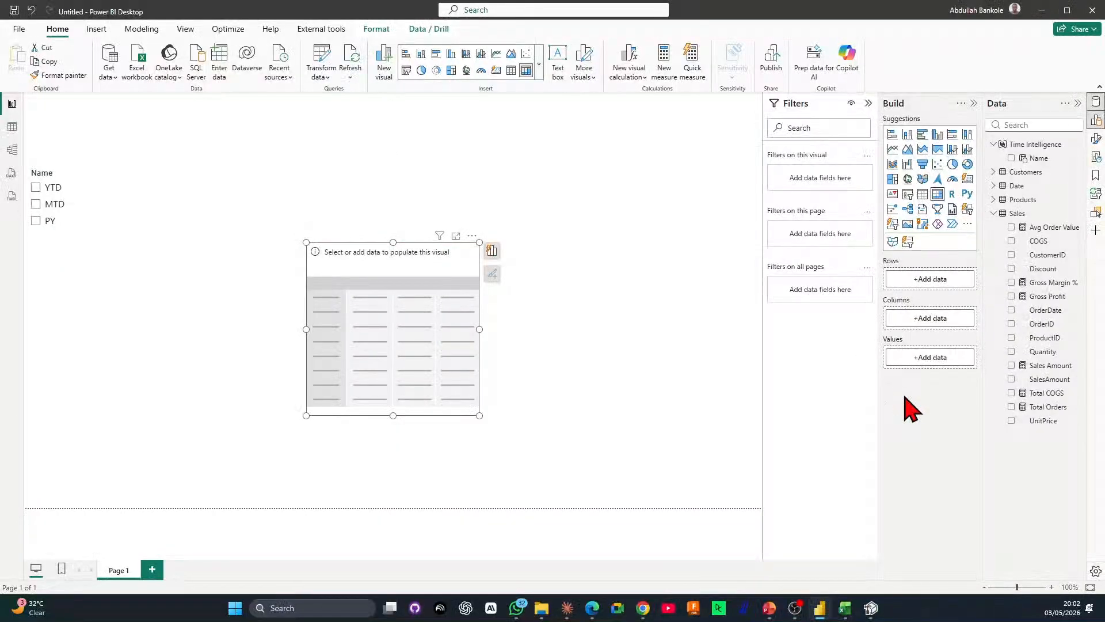
{"action": "left_click", "coordinate": [1011, 365]}
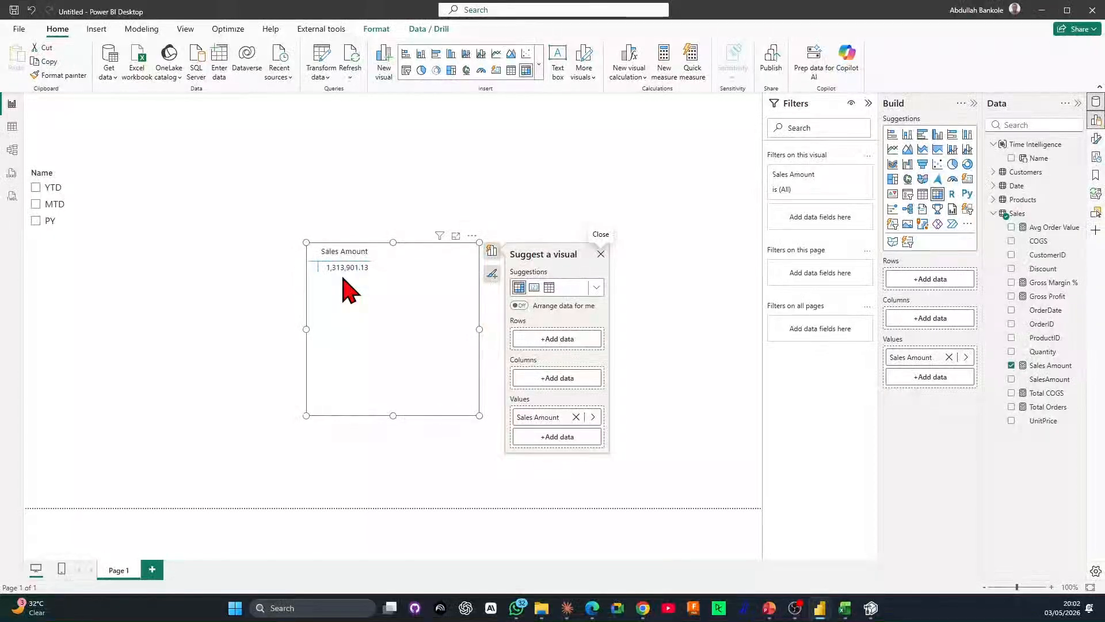
Test the Sales Amount matrix by filtering the Name slicer to YTD, MTD and PY in turn, and clear the selection.
{"action": "left_click", "coordinate": [36, 187]}
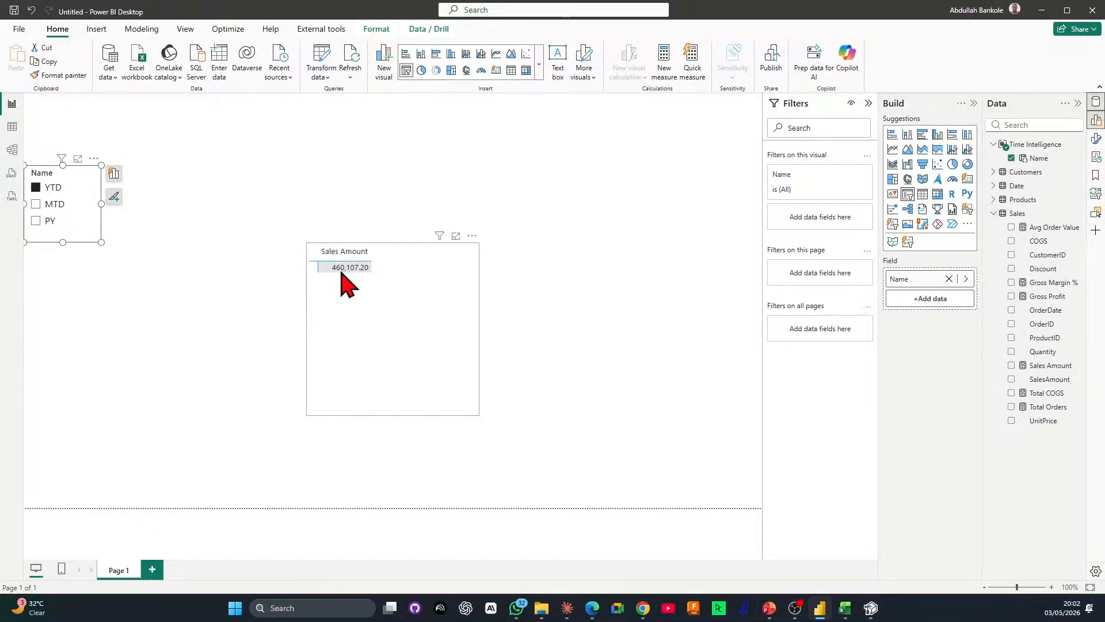
{"action": "left_click", "coordinate": [37, 204]}
{"action": "left_click", "coordinate": [36, 221]}
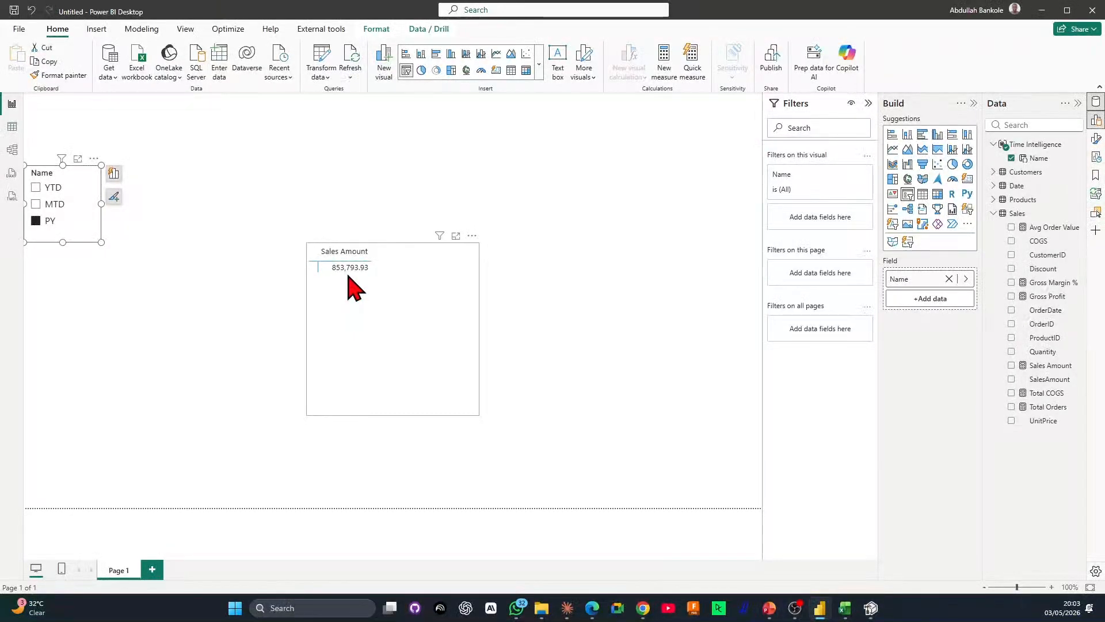
{"action": "left_click", "coordinate": [41, 190]}
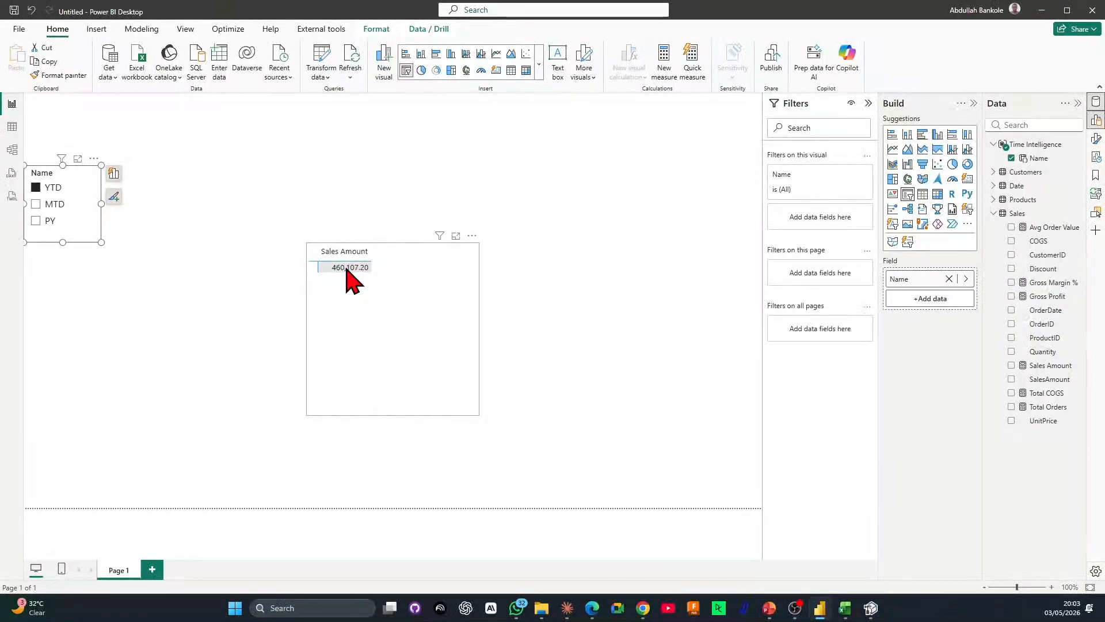
{"action": "left_click", "coordinate": [38, 205]}
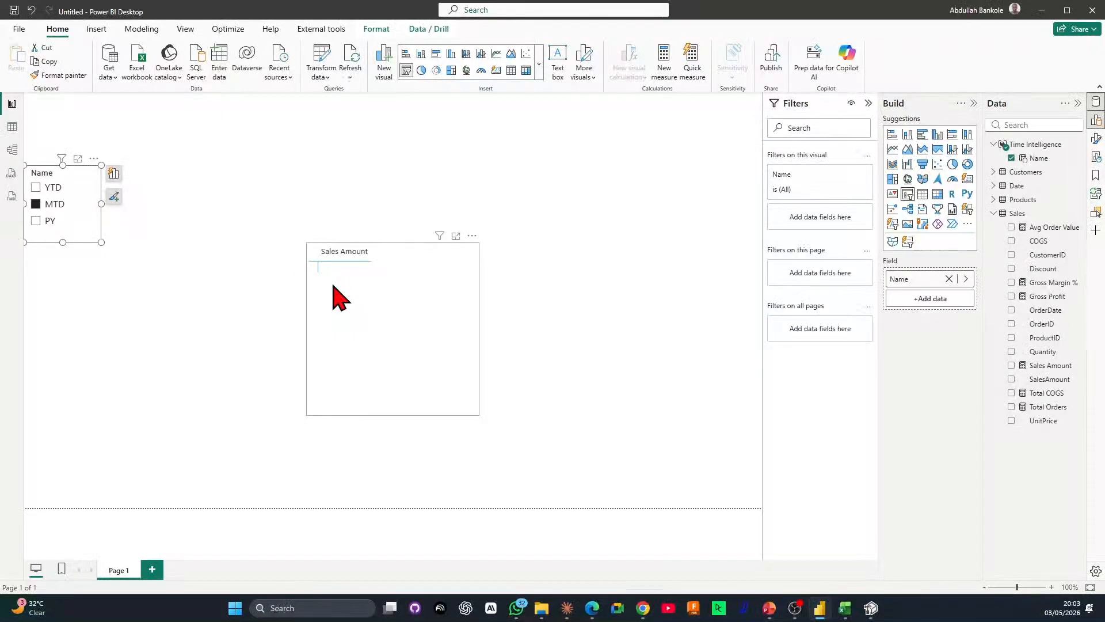
{"action": "left_click", "coordinate": [36, 204]}
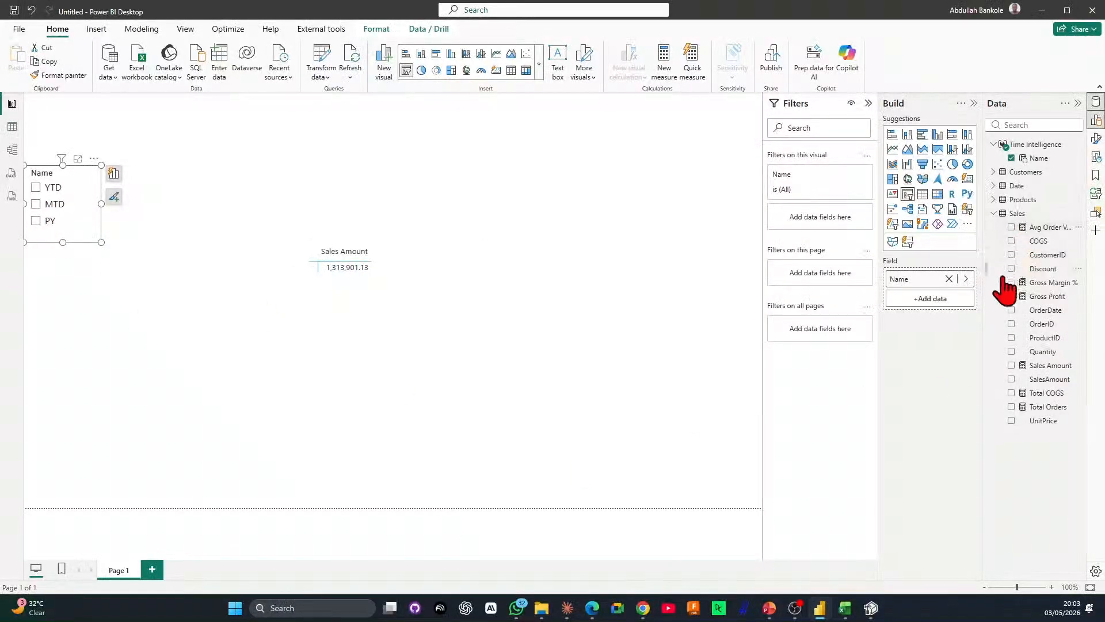
Add the Avg Order Value, Gross Profit, Total COGS and Total Orders measures to the matrix values and widen the matrix to fit them.
{"action": "left_click", "coordinate": [344, 319]}
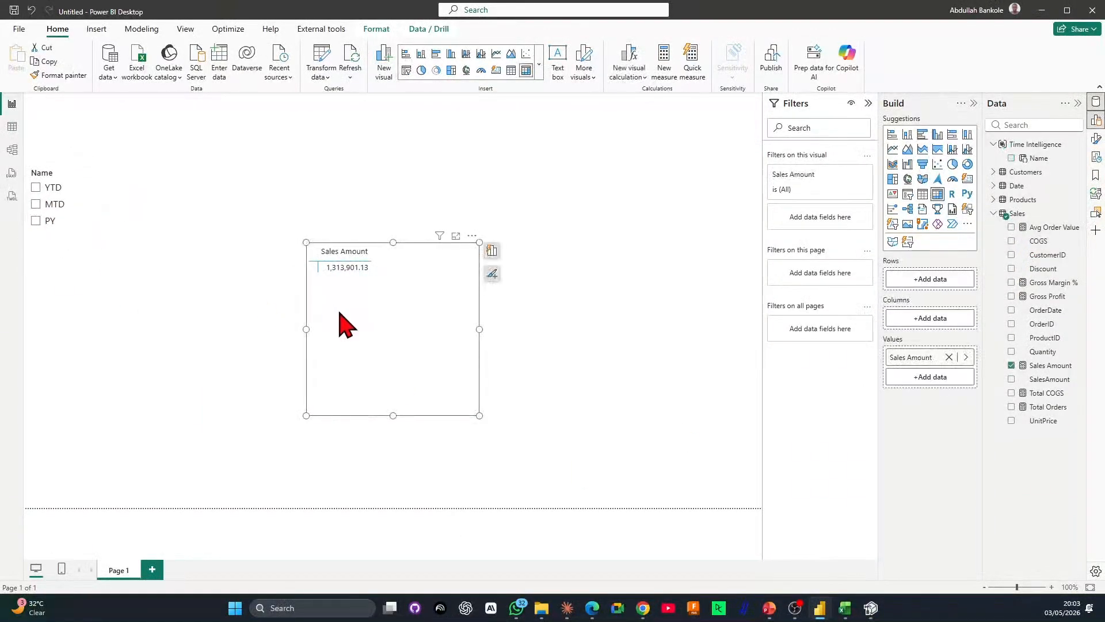
{"action": "left_click", "coordinate": [1012, 227]}
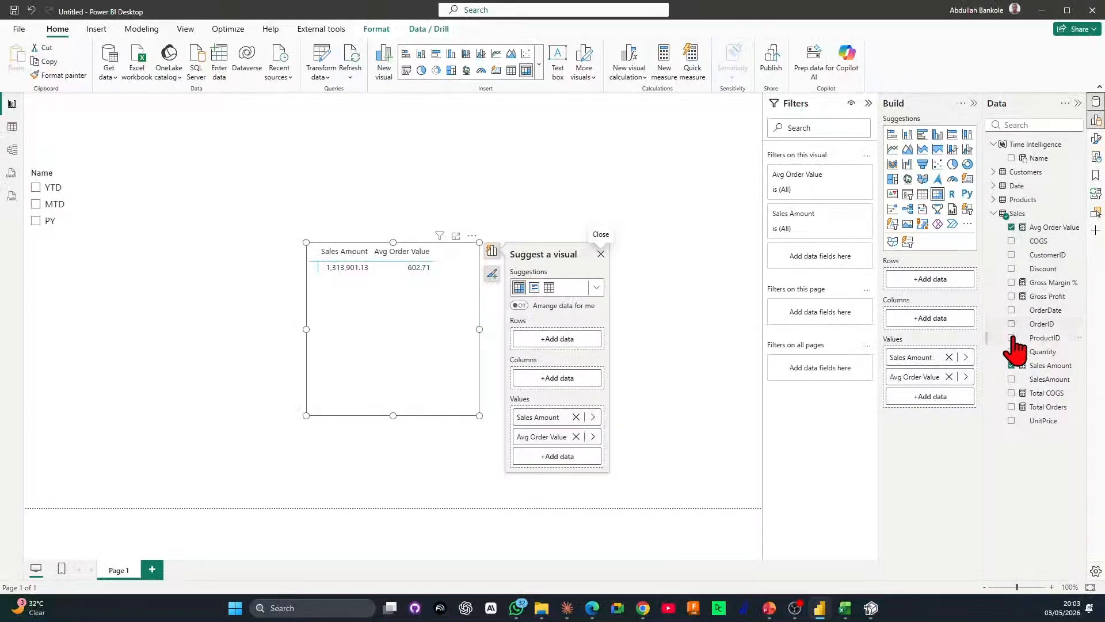
{"action": "left_click", "coordinate": [1012, 283]}
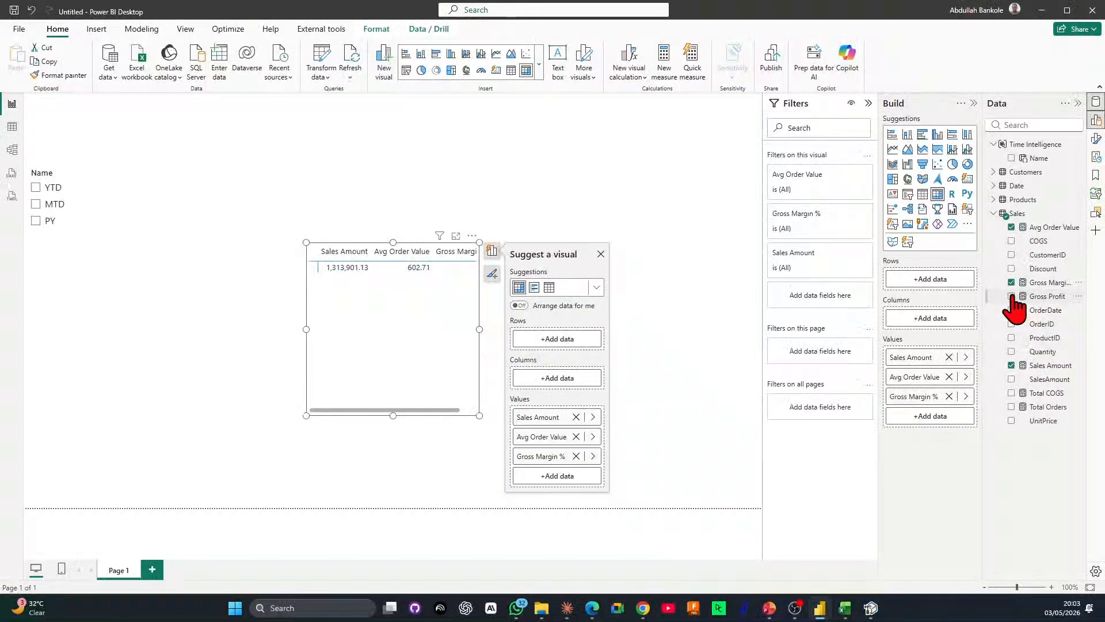
{"action": "left_click", "coordinate": [1011, 283]}
{"action": "left_click", "coordinate": [1011, 296]}
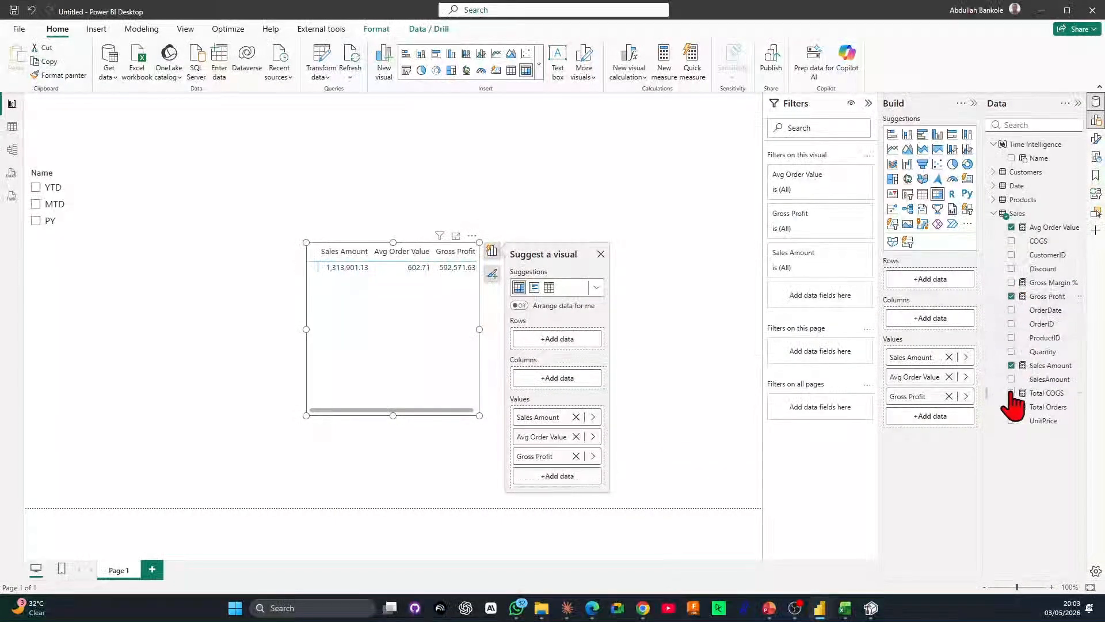
{"action": "left_click", "coordinate": [1012, 392]}
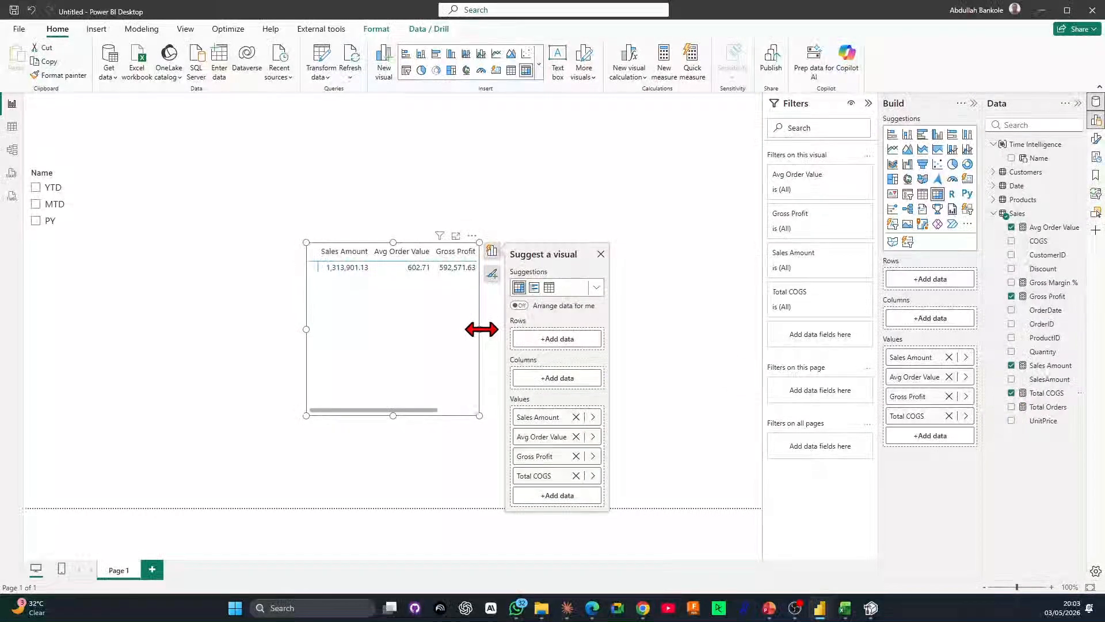
{"action": "left_click_drag", "start_coordinate": [482, 329], "coordinate": [638, 327]}
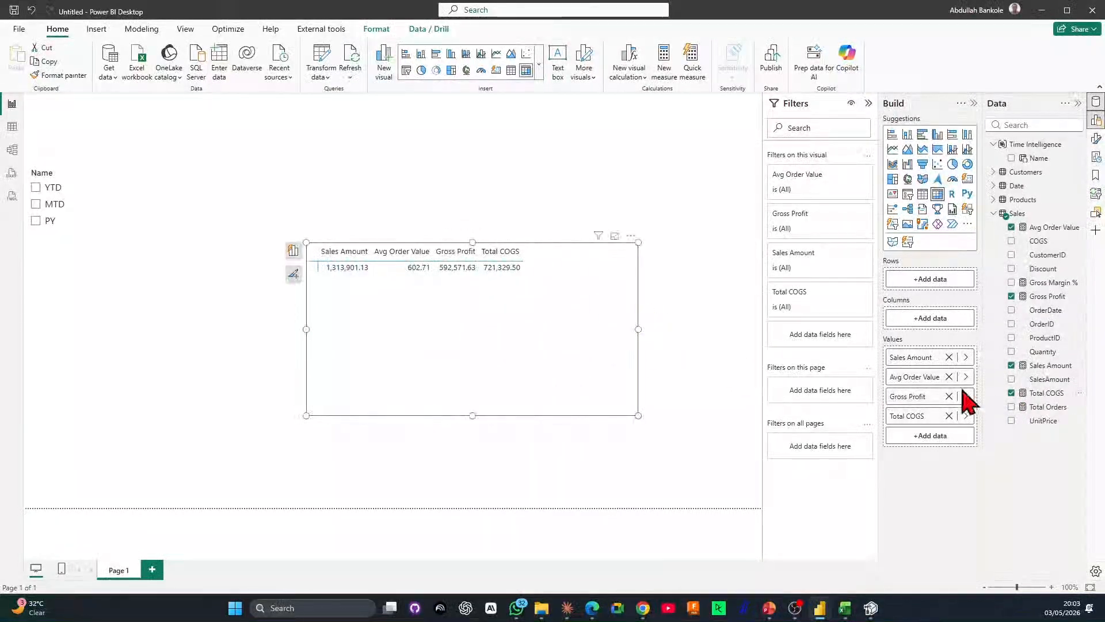
{"action": "left_click", "coordinate": [1012, 406]}
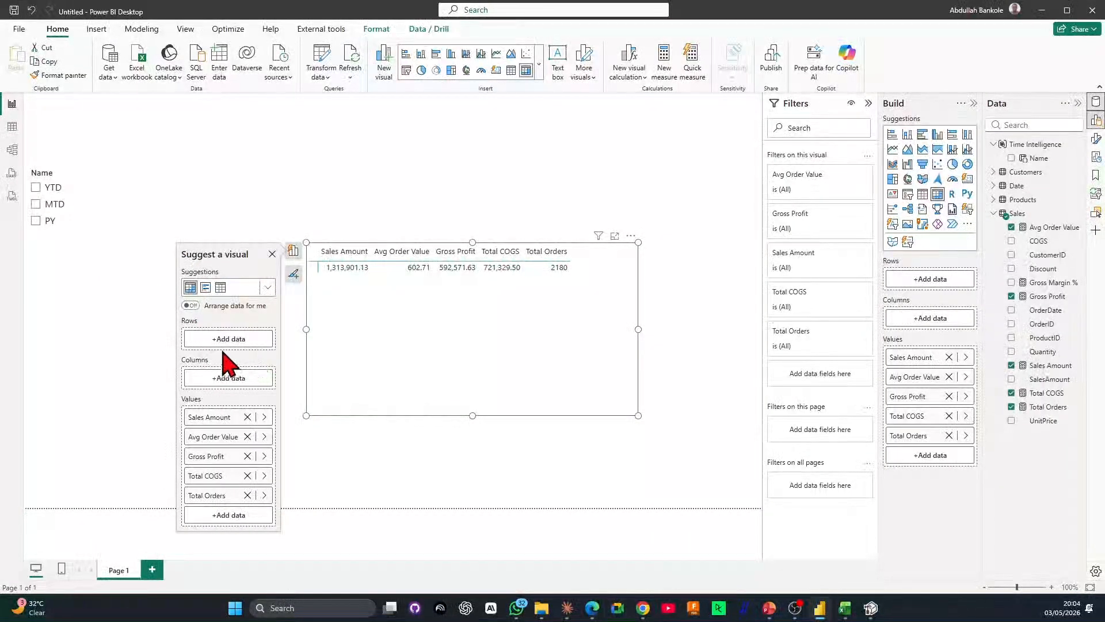
Compare all the matrix measures under the YTD, PY and MTD items of the Name slicer.
{"action": "left_click", "coordinate": [39, 188]}
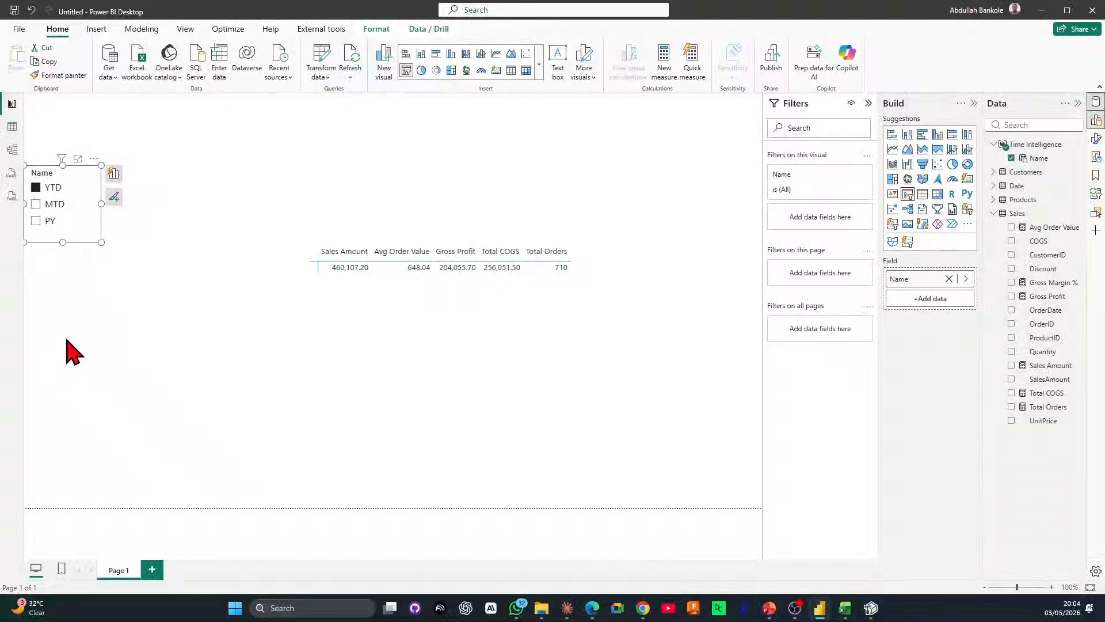
{"action": "key", "text": "alt+Tab"}
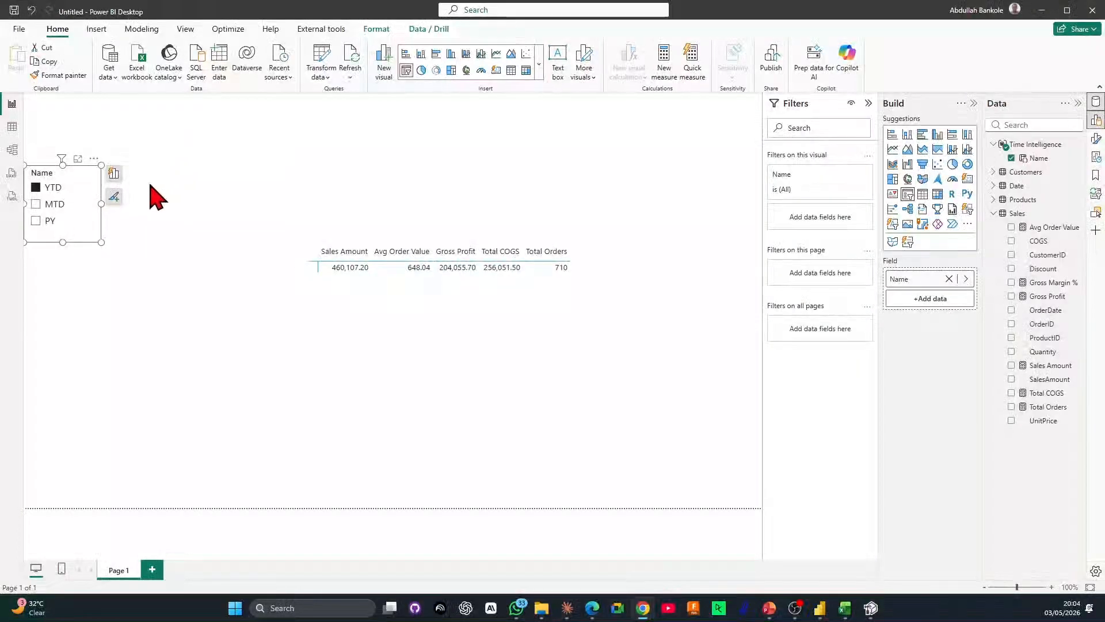
{"action": "left_click", "coordinate": [37, 222]}
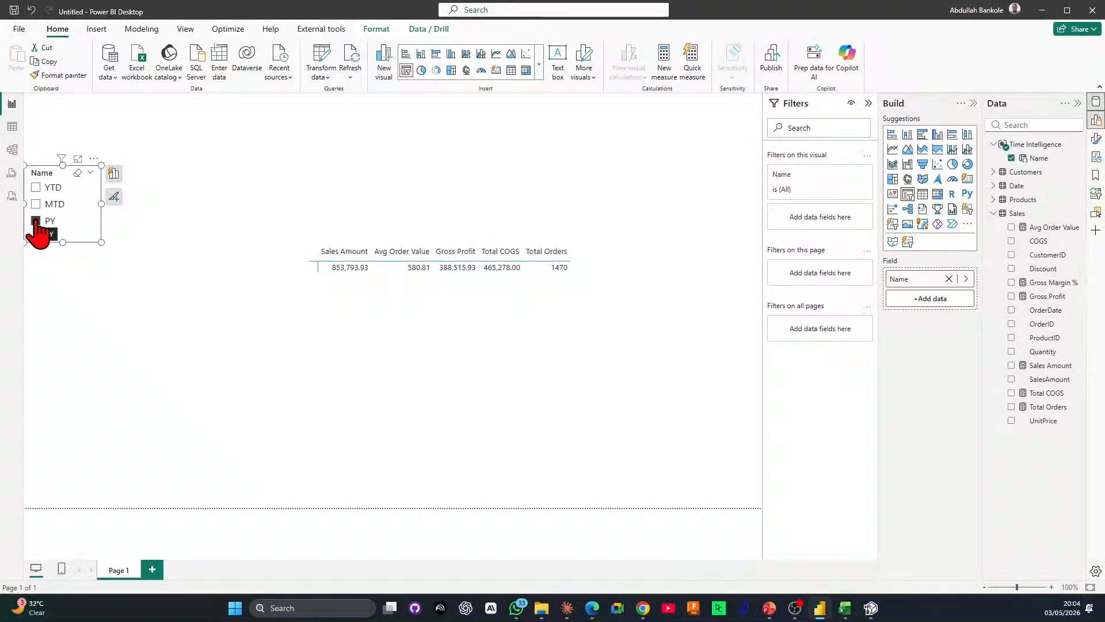
{"action": "left_click", "coordinate": [36, 204]}
{"action": "key", "text": "alt+Tab"}
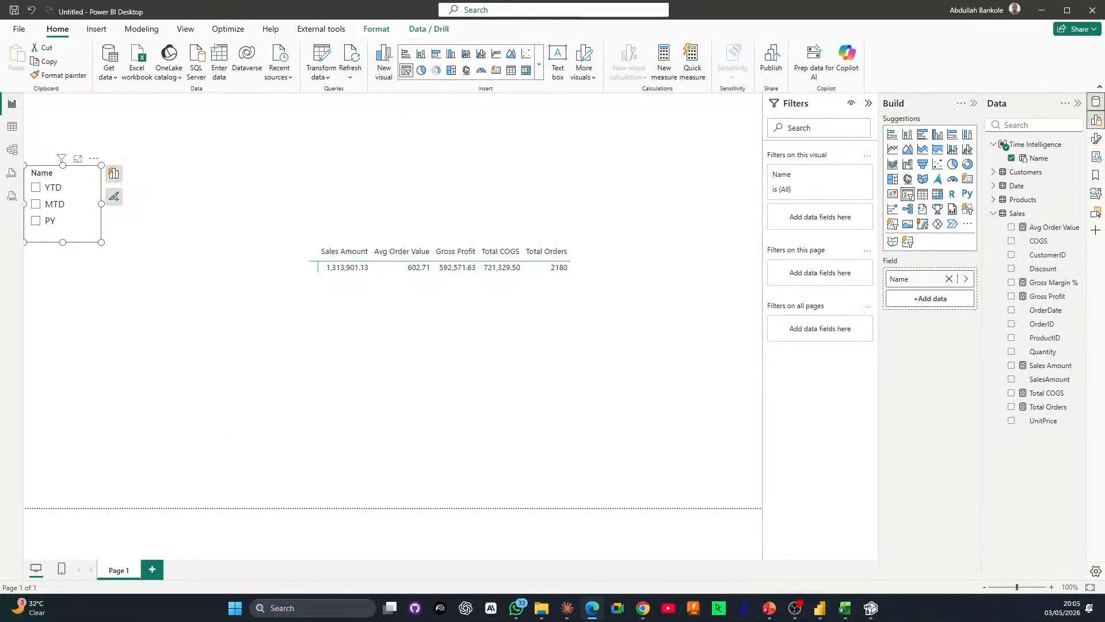
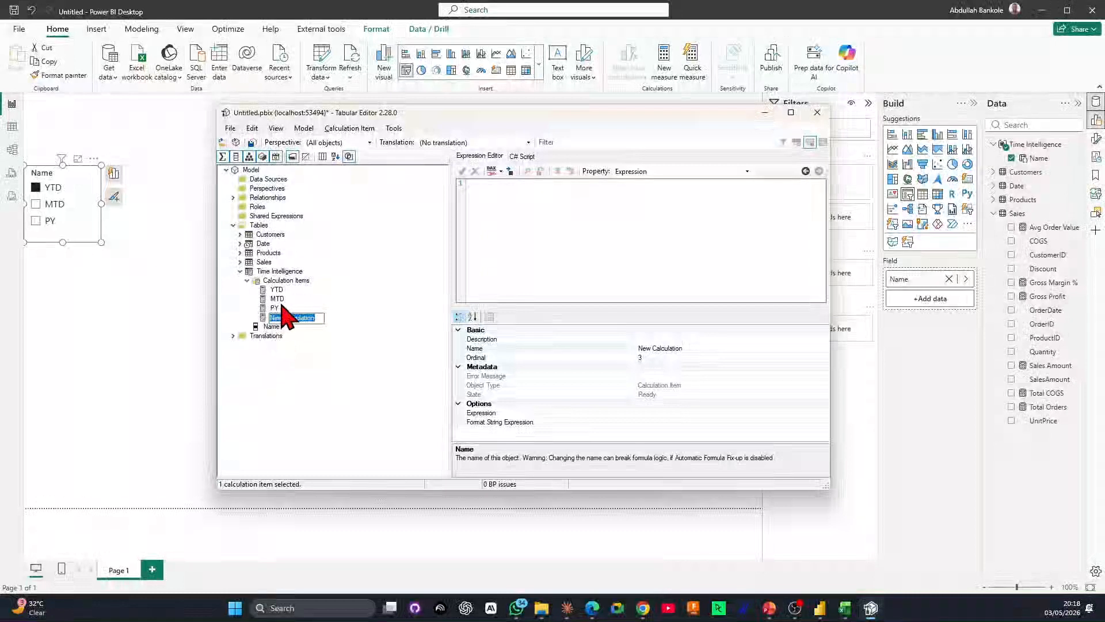
{"action": "left_click", "coordinate": [543, 240]}
{"action": "type", "text": "CALCULATE(     SELECTEDMEASURE(),     DATESYTD('Date'[Date])     )"}
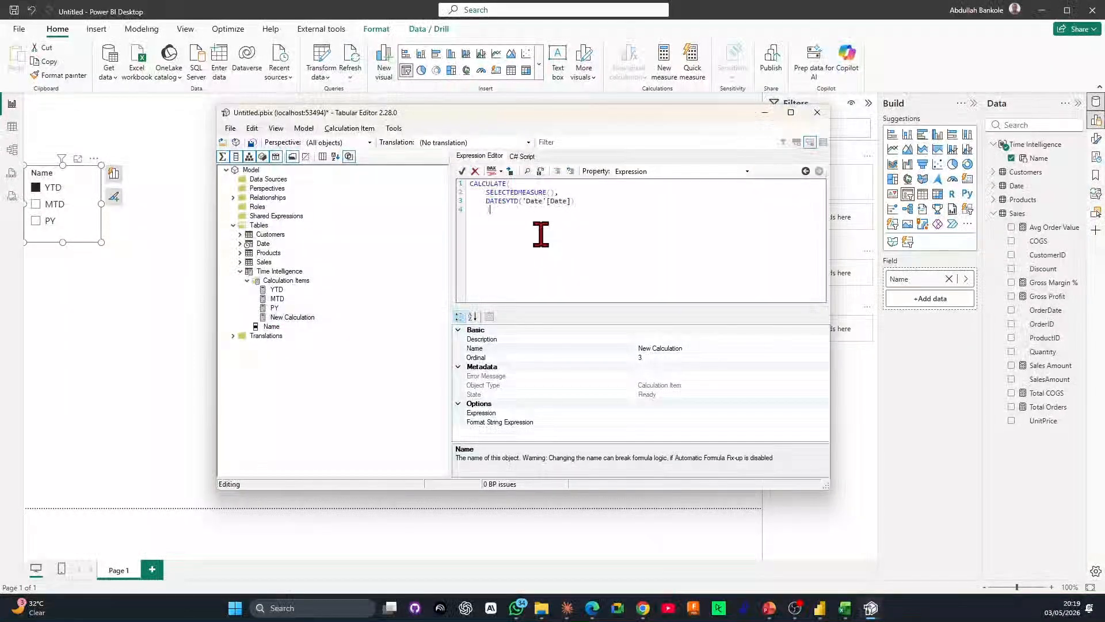
{"action": "left_click", "coordinate": [510, 201]}
{"action": "key", "text": "BackSpace"}
{"action": "type", "text": "Q"}
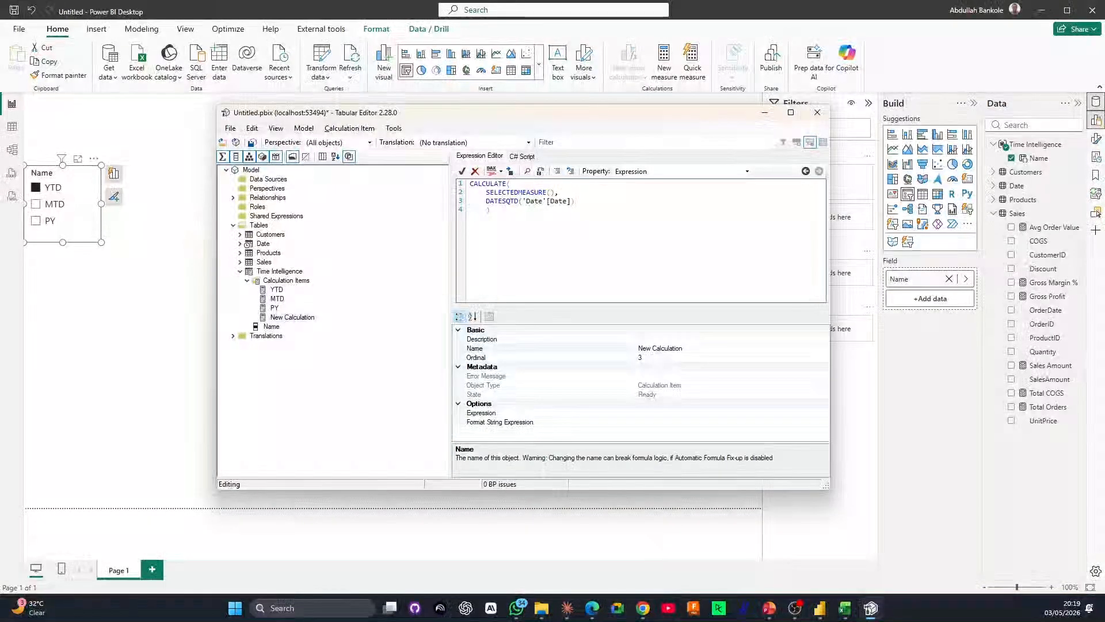
{"action": "key", "text": "alt+Tab"}
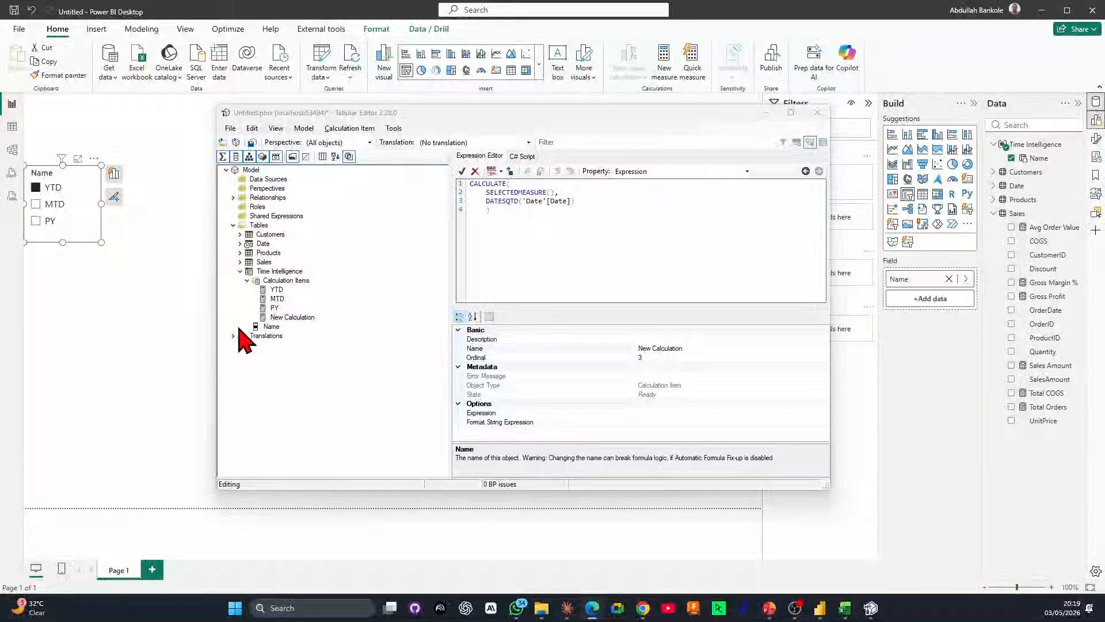
{"action": "left_click", "coordinate": [286, 317]}
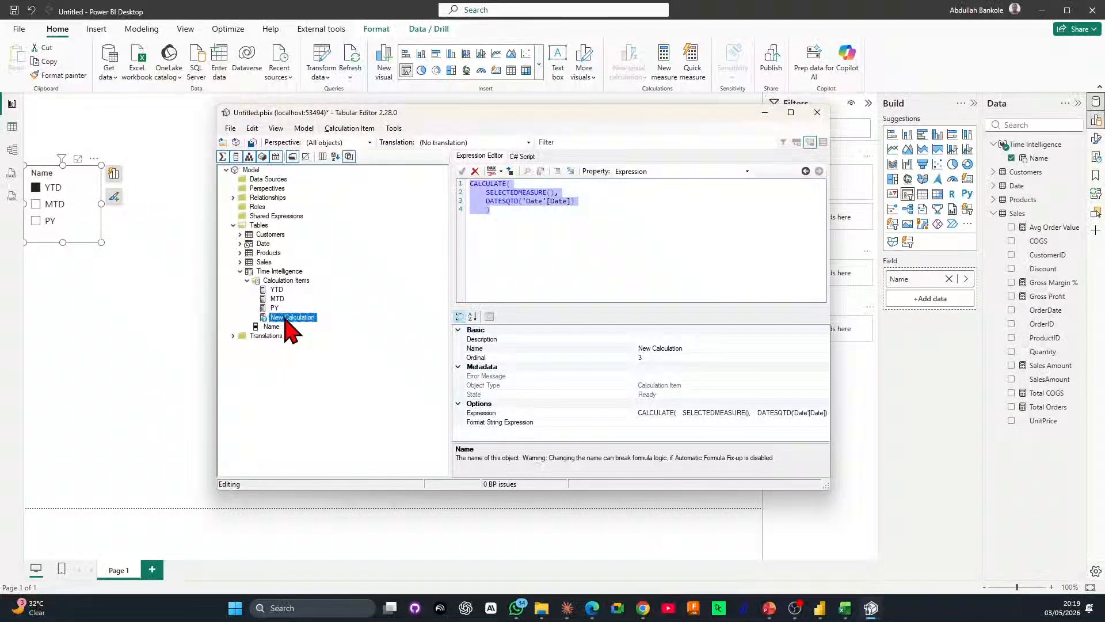
{"action": "right_click", "coordinate": [286, 320]}
{"action": "left_click", "coordinate": [317, 353]}
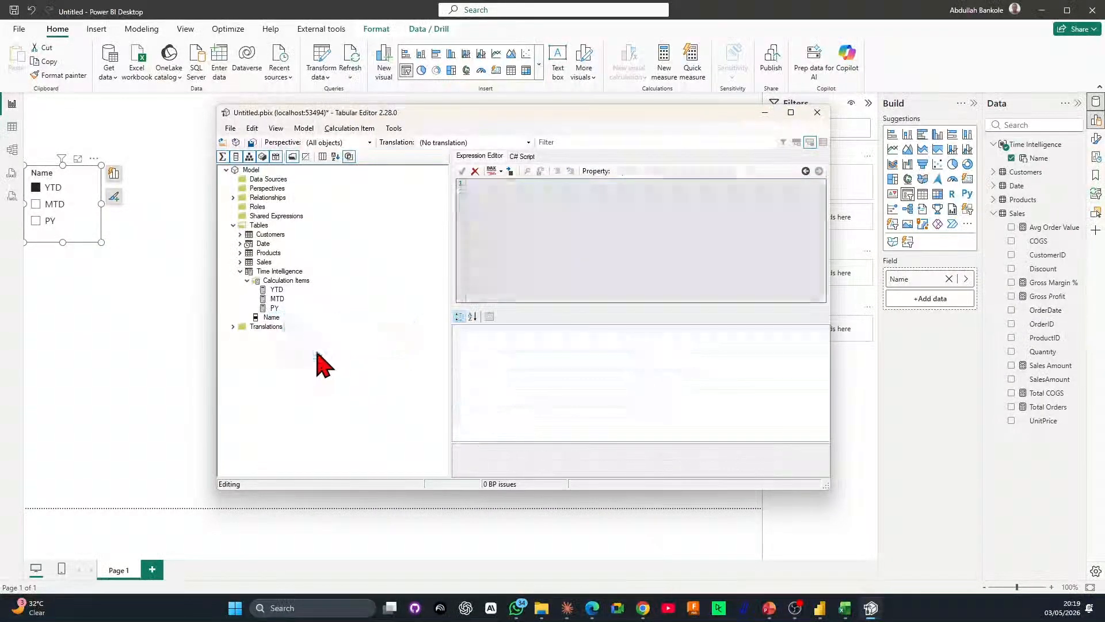
Add a calculation item named QTD to the Time Intelligence group.
{"action": "right_click", "coordinate": [286, 283]}
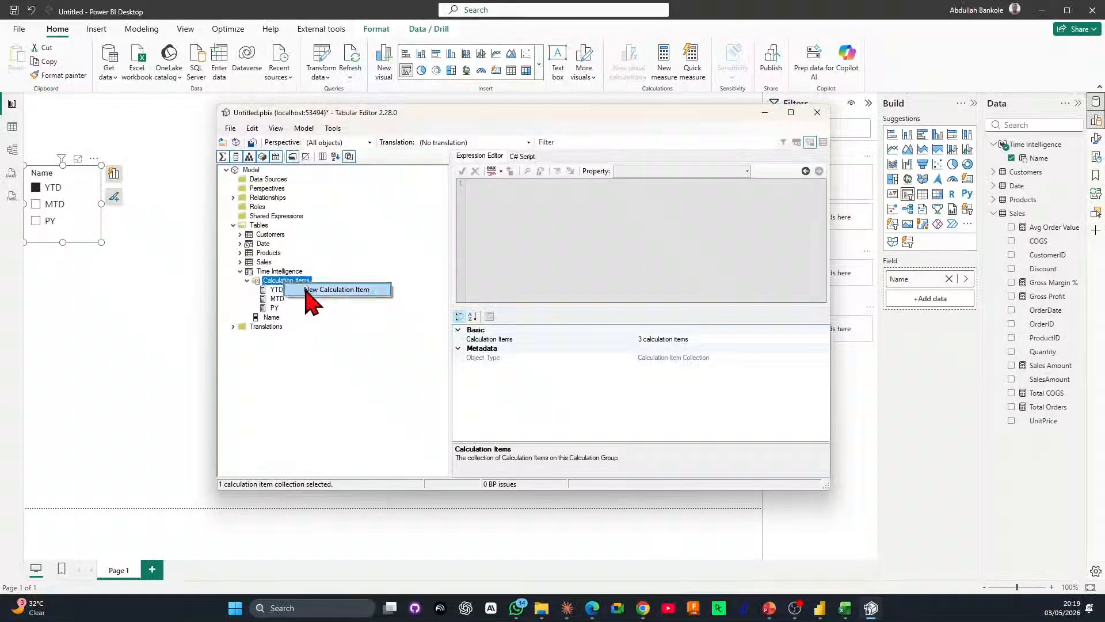
{"action": "left_click", "coordinate": [336, 290]}
{"action": "type", "text": "Q"}
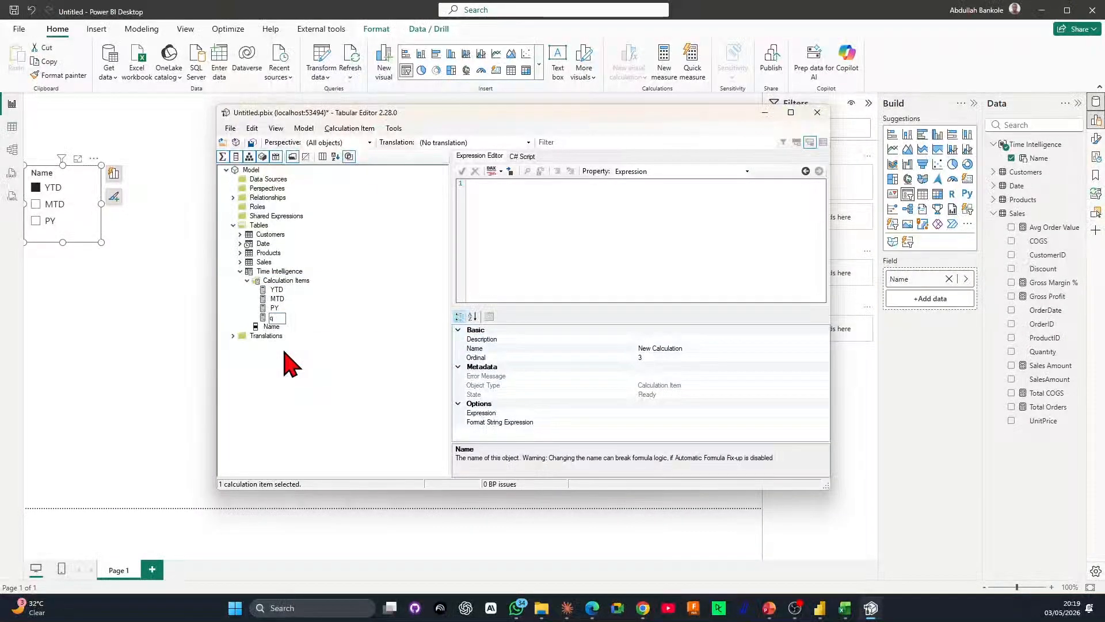
{"action": "type", "text": "TD"}
{"action": "key", "text": "Return"}
Set the QTD item's expression to CALCULATE(SELECTEDMEASURE(), DATESQTD('Date'[Date])) and accept it.
{"action": "left_click", "coordinate": [672, 206]}
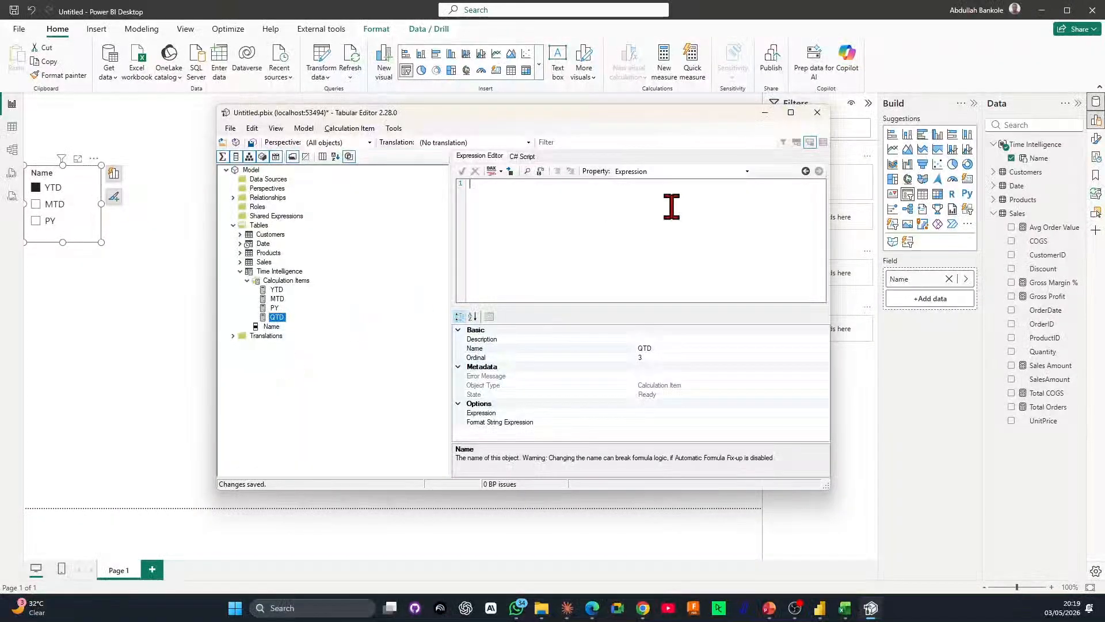
{"action": "type", "text": "CALCULATE(     SELECTEDMEASURE(),     DATESYTD('Date'[Date])     )"}
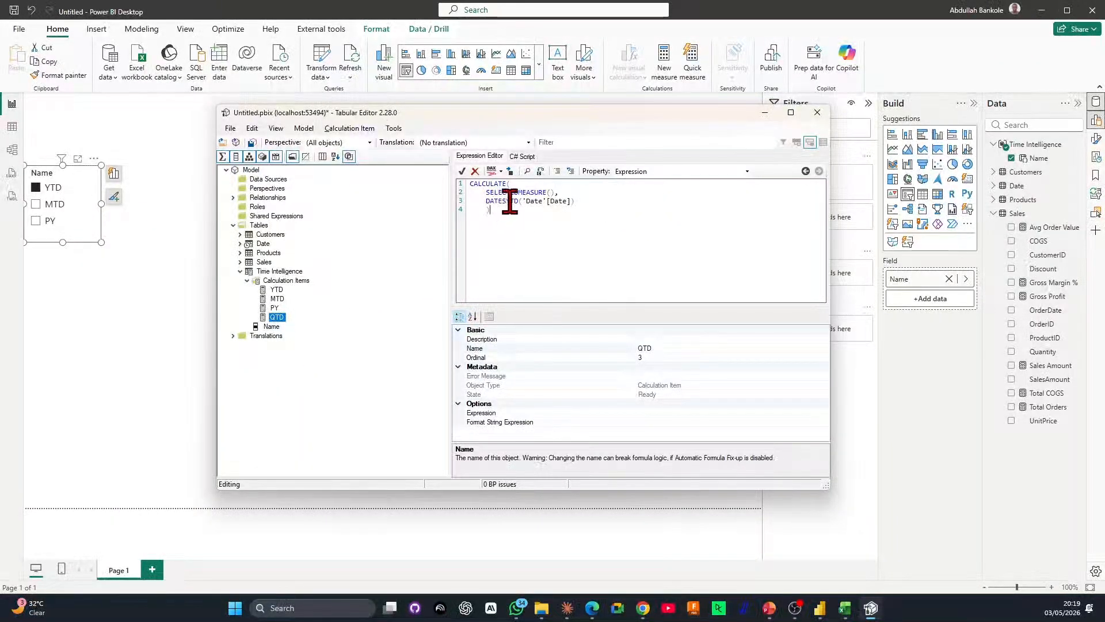
{"action": "left_click", "coordinate": [509, 201]}
{"action": "key", "text": "BackSpace"}
{"action": "type", "text": "Q"}
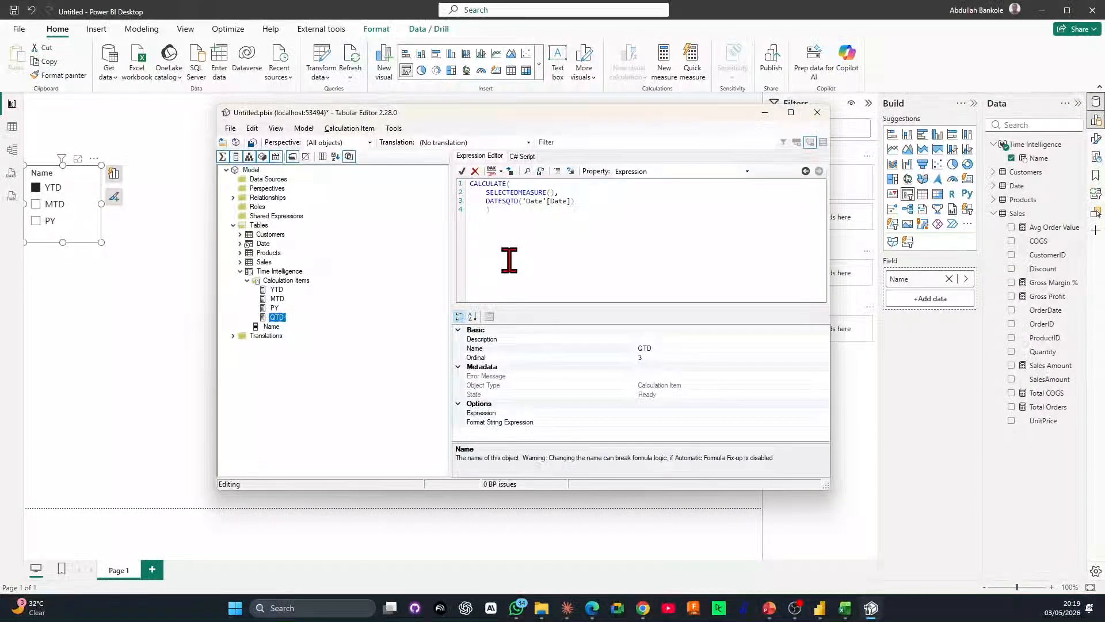
{"action": "key", "text": "F5"}
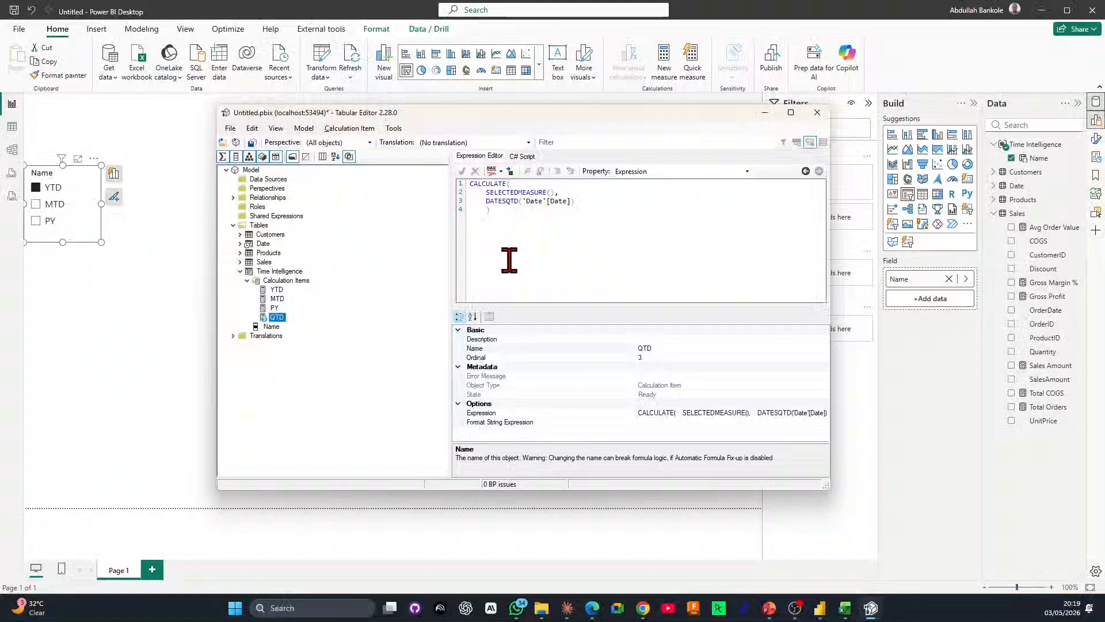
Add a calculation item named Current to the Time Intelligence group with the expression SELECTEDMEASURE().
{"action": "right_click", "coordinate": [279, 324]}
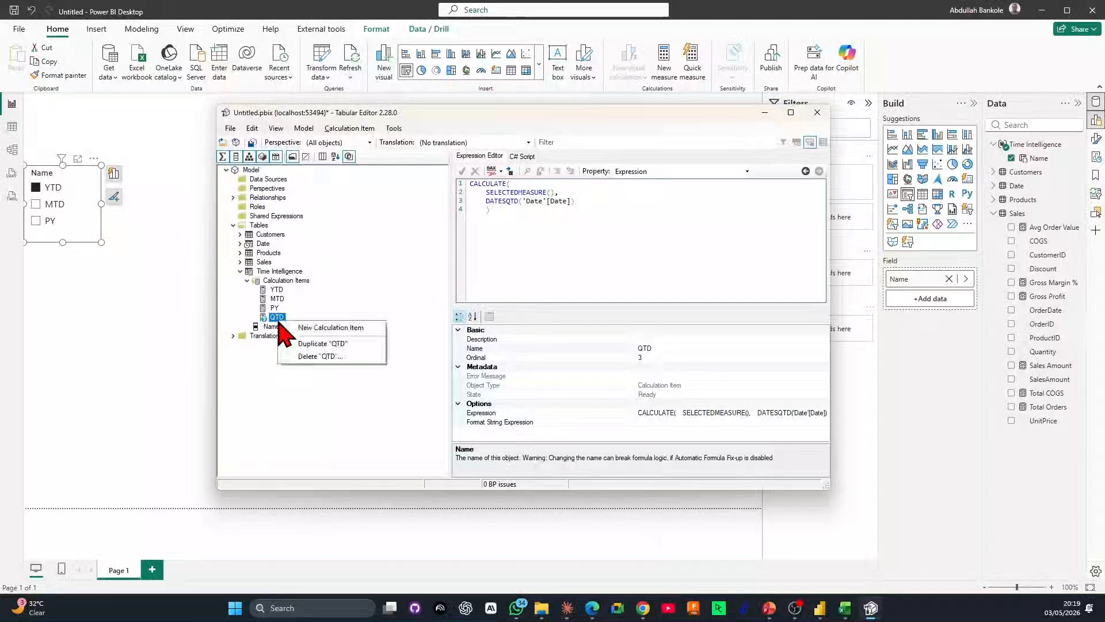
{"action": "left_click", "coordinate": [316, 329]}
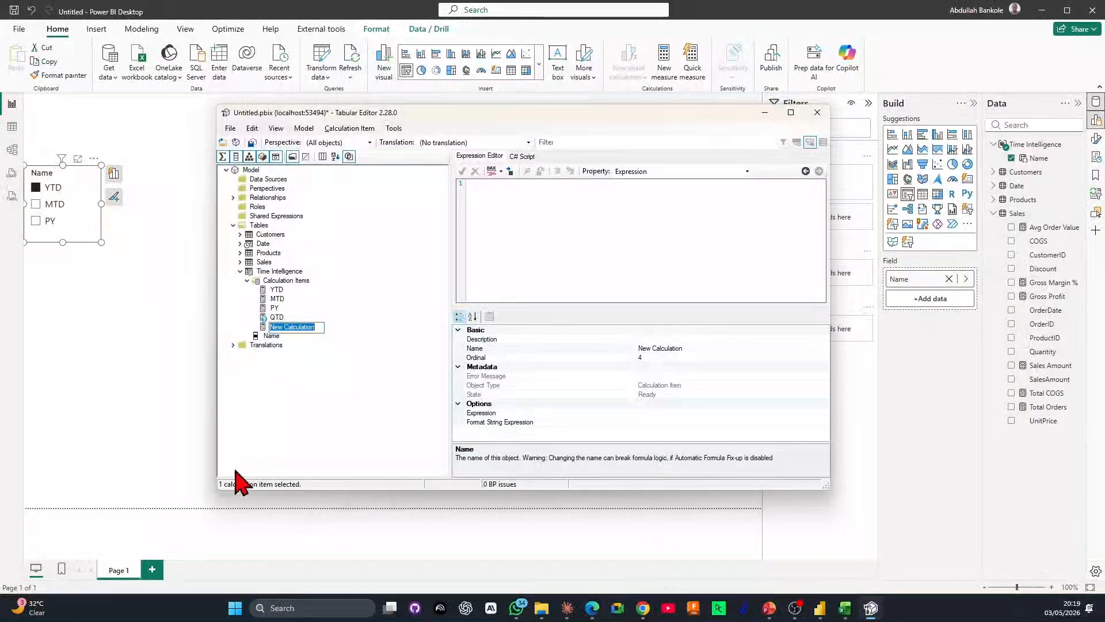
{"action": "type", "text": "Current"}
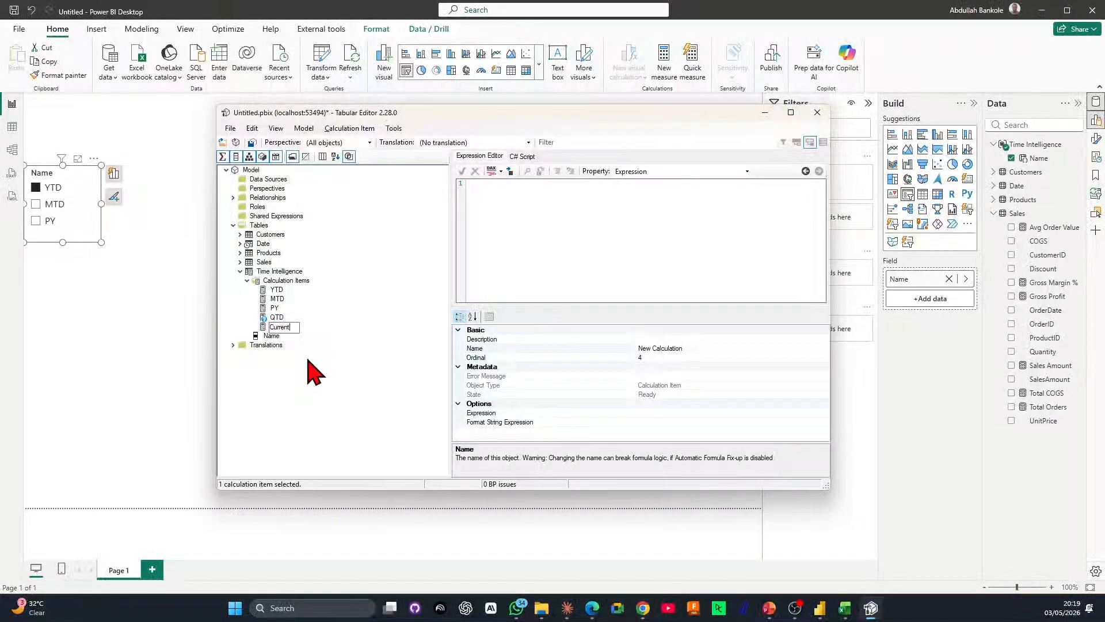
{"action": "key", "text": "Return"}
{"action": "left_click", "coordinate": [521, 207]}
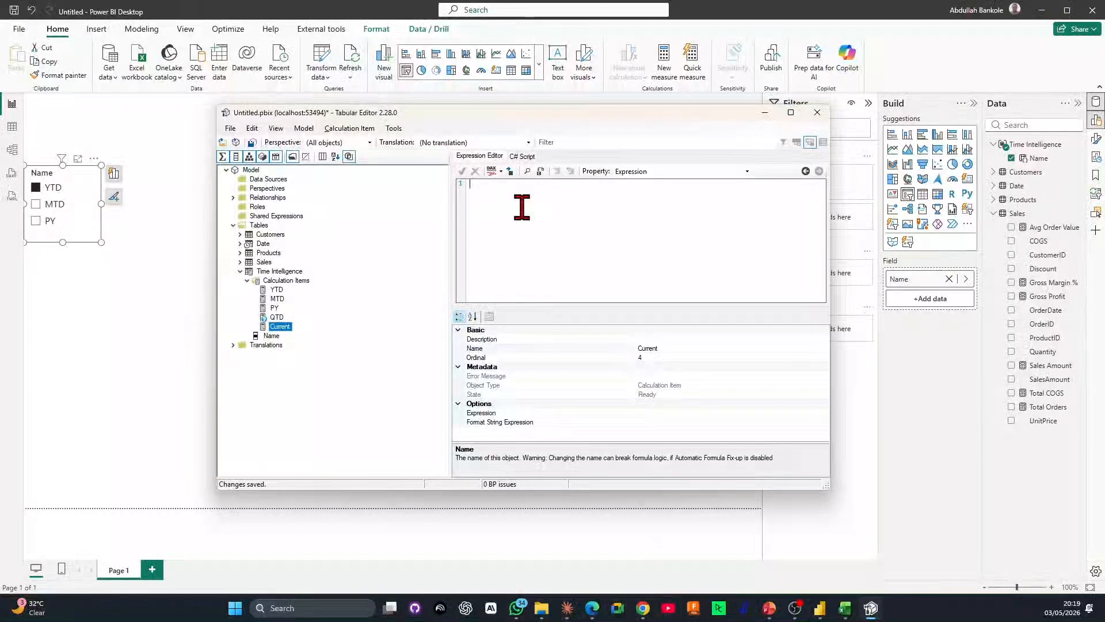
{"action": "type", "text": "sELECTED"}
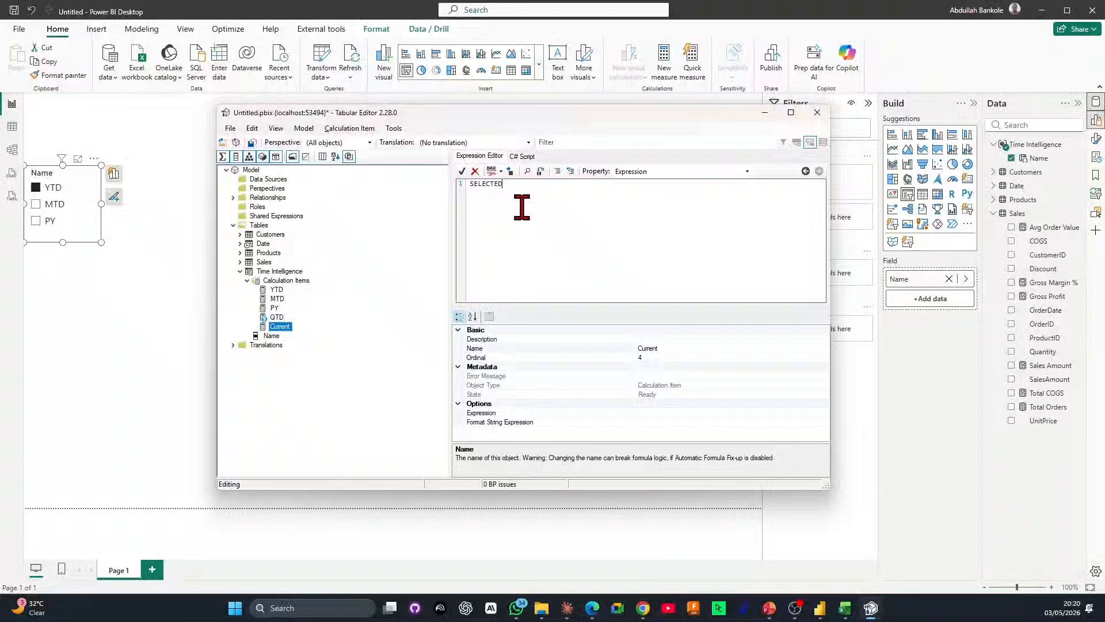
{"action": "type", "text": "MEASURE("}
{"action": "key", "text": "Return"}
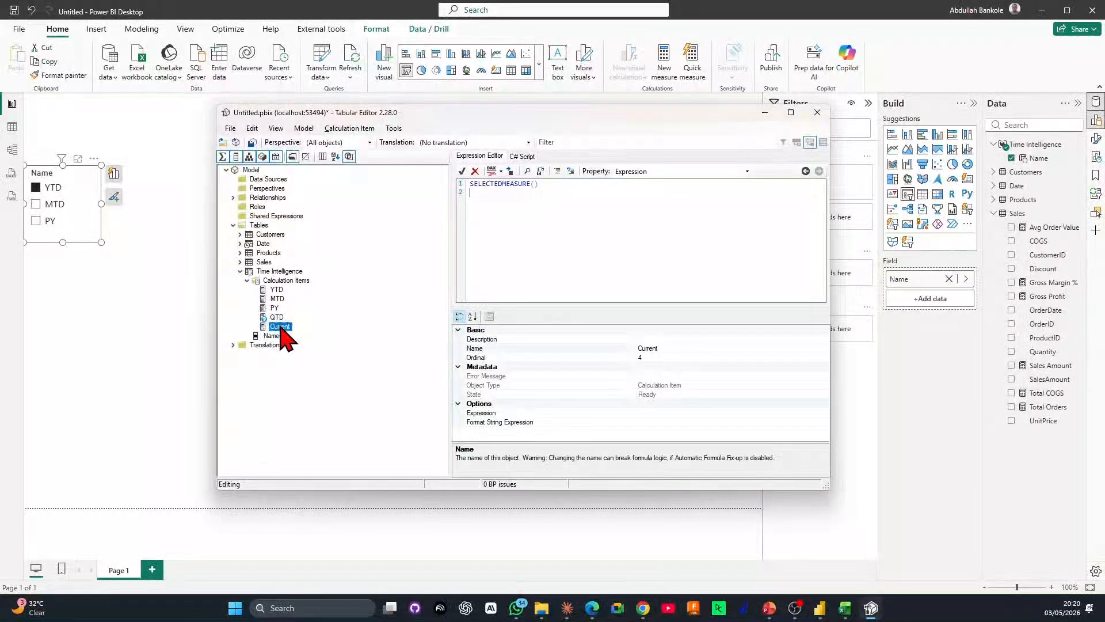
Set the Current item's ordinal to 0 and review the ordinals of the YTD, MTD, PY and QTD items.
{"action": "left_click", "coordinate": [671, 357]}
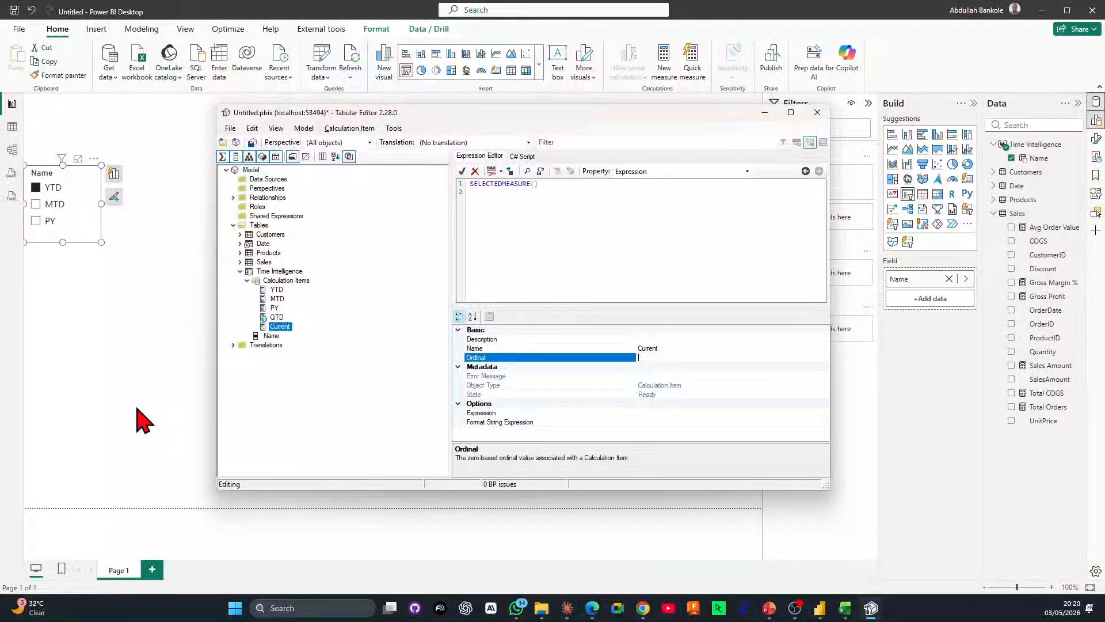
{"action": "type", "text": "0"}
{"action": "key", "text": "Return"}
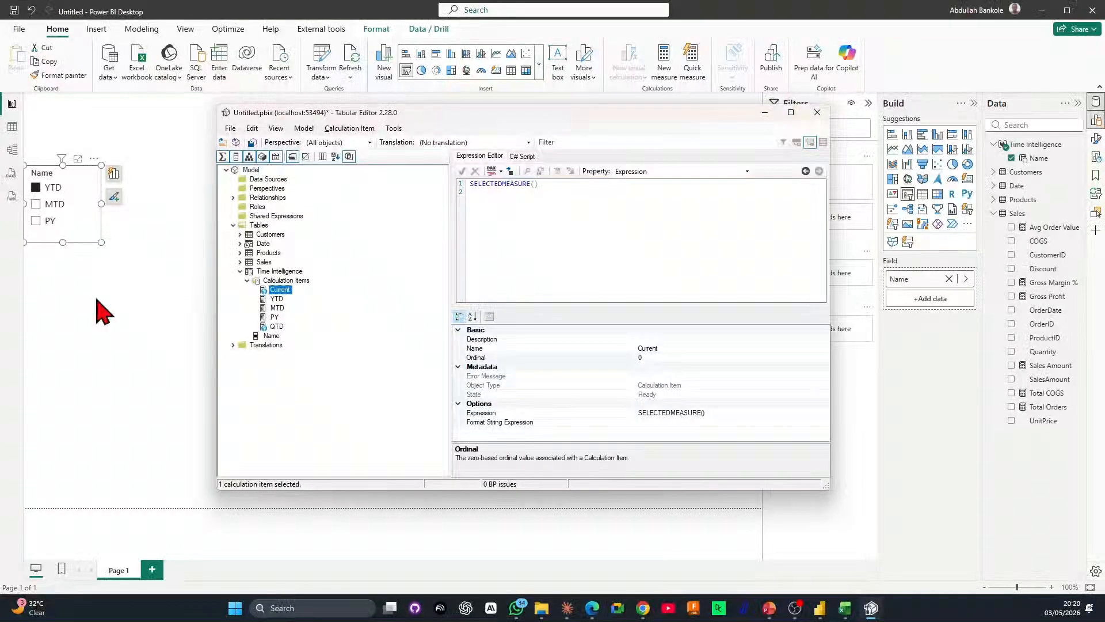
{"action": "left_click", "coordinate": [275, 299]}
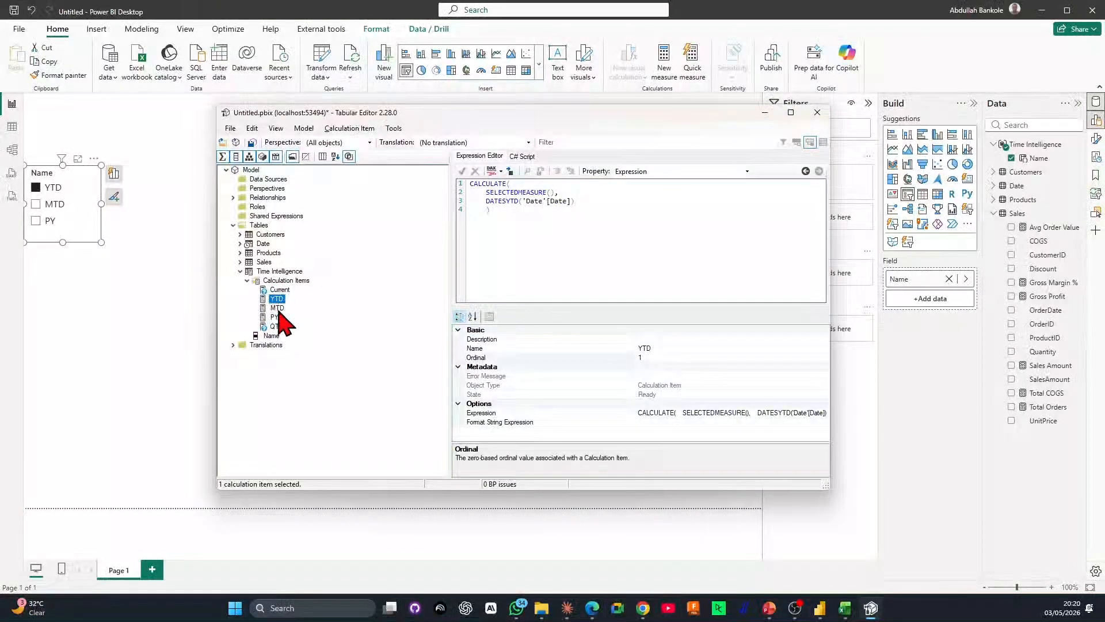
{"action": "left_click", "coordinate": [278, 310]}
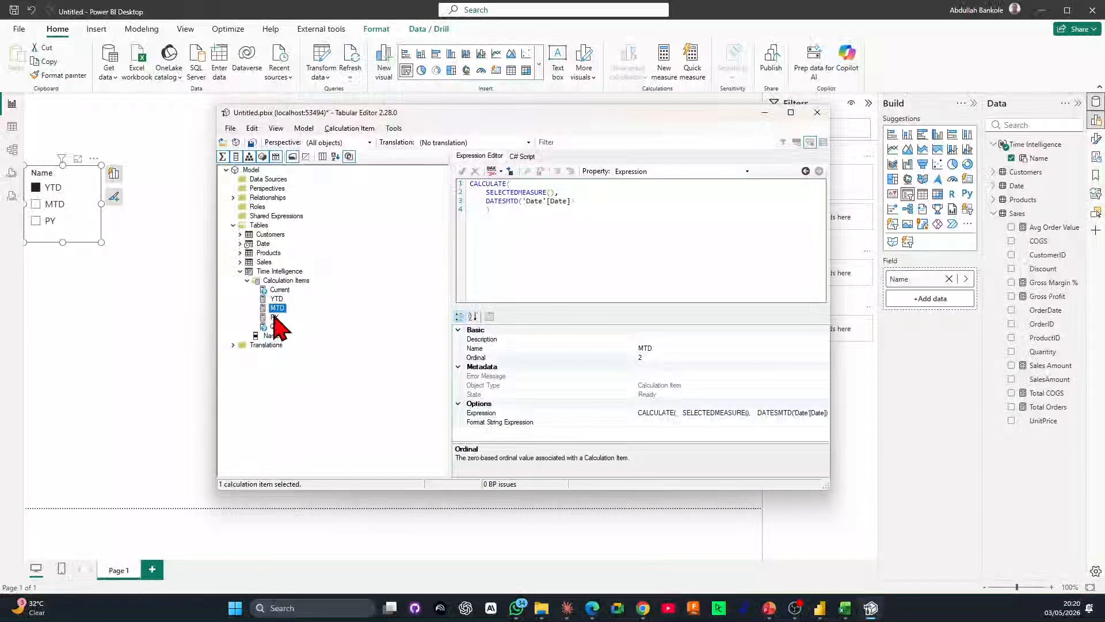
{"action": "left_click", "coordinate": [275, 317]}
{"action": "left_click", "coordinate": [278, 327]}
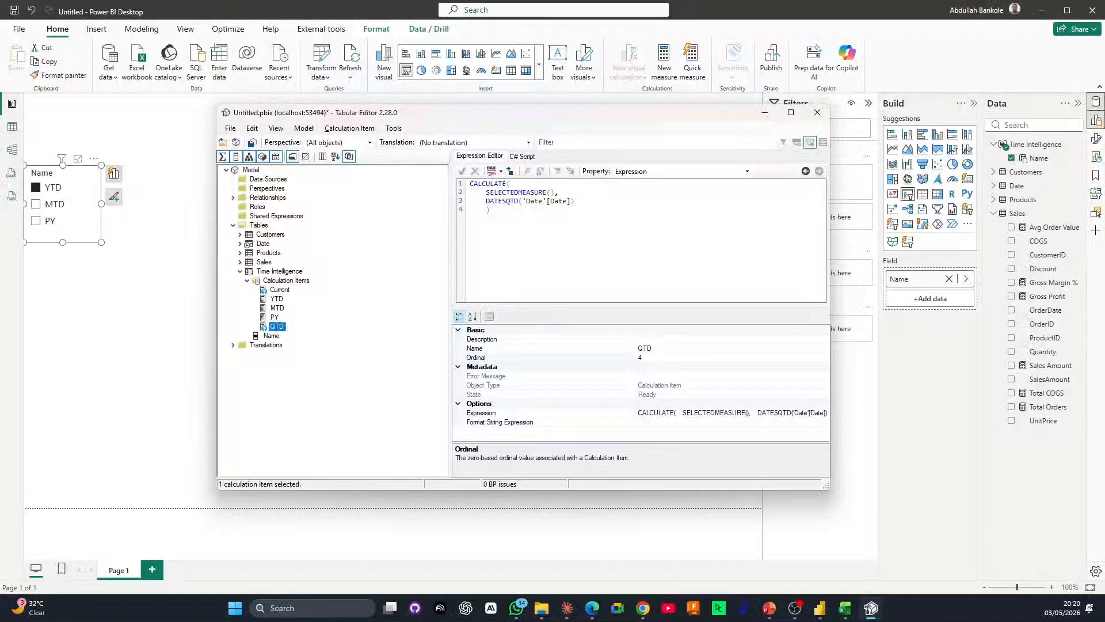
Set the QTD item's ordinal to 3 and check the PY item's ordinal.
{"action": "left_click", "coordinate": [275, 317]}
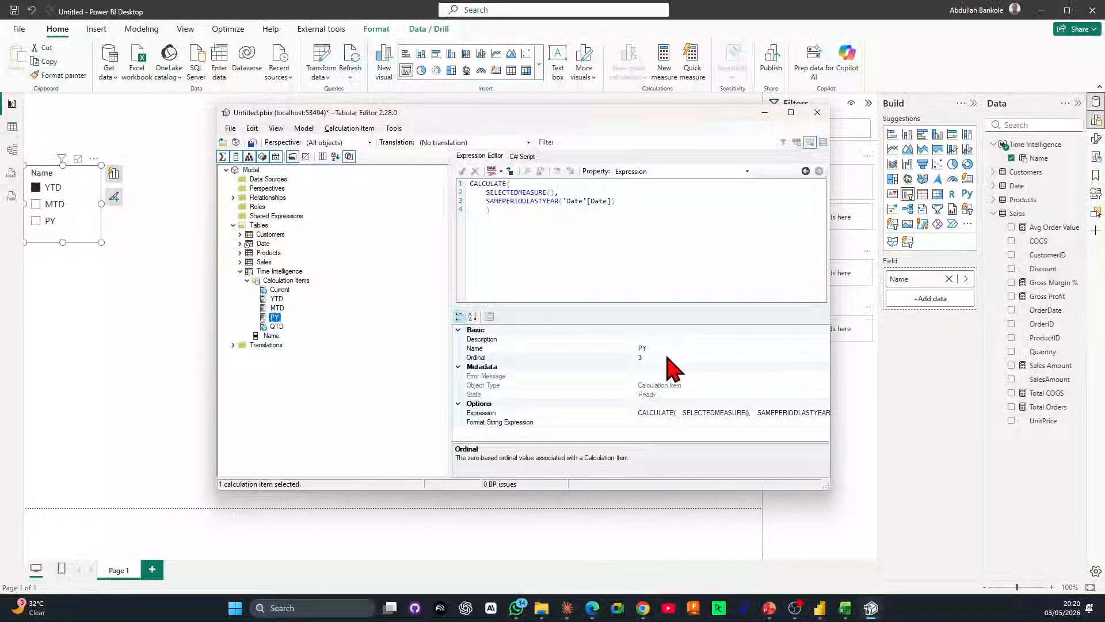
{"action": "left_click", "coordinate": [659, 358]}
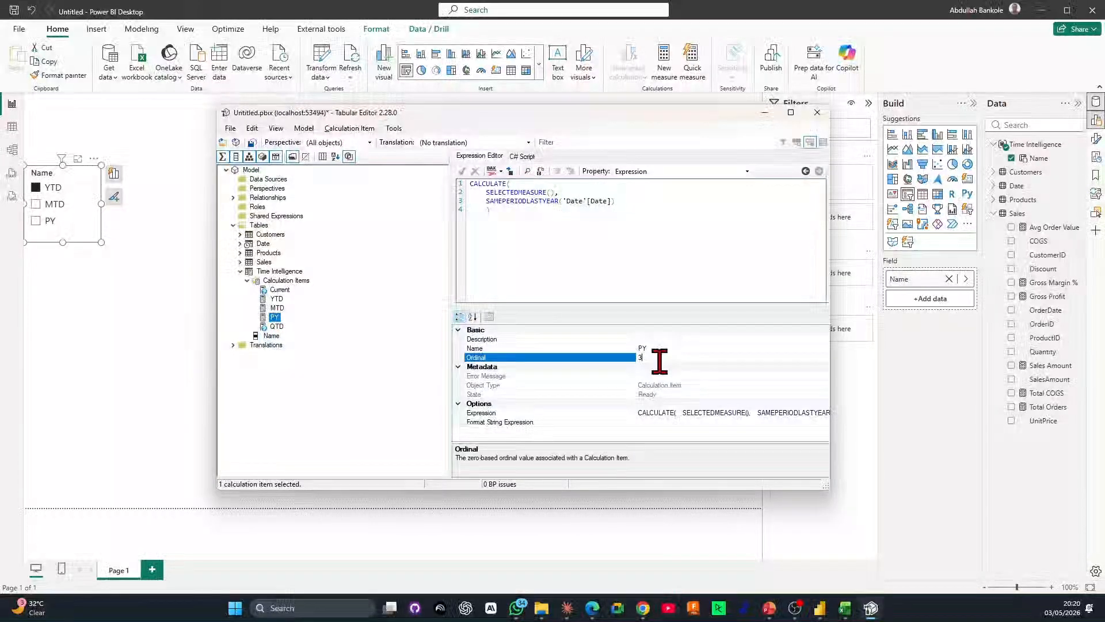
{"action": "left_click", "coordinate": [277, 326]}
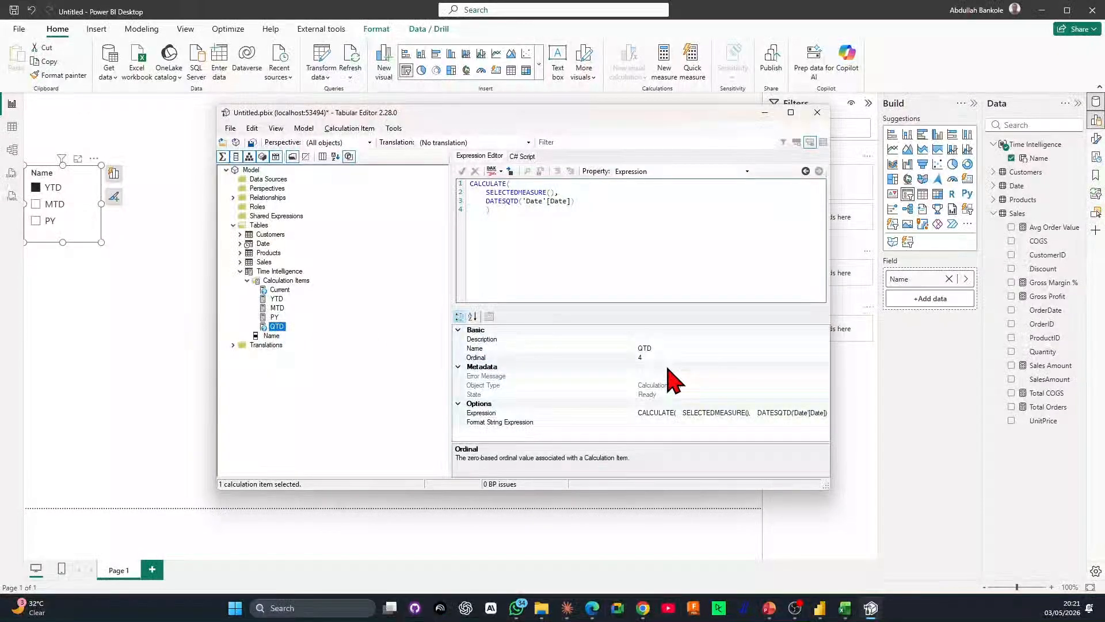
{"action": "left_click", "coordinate": [647, 356]}
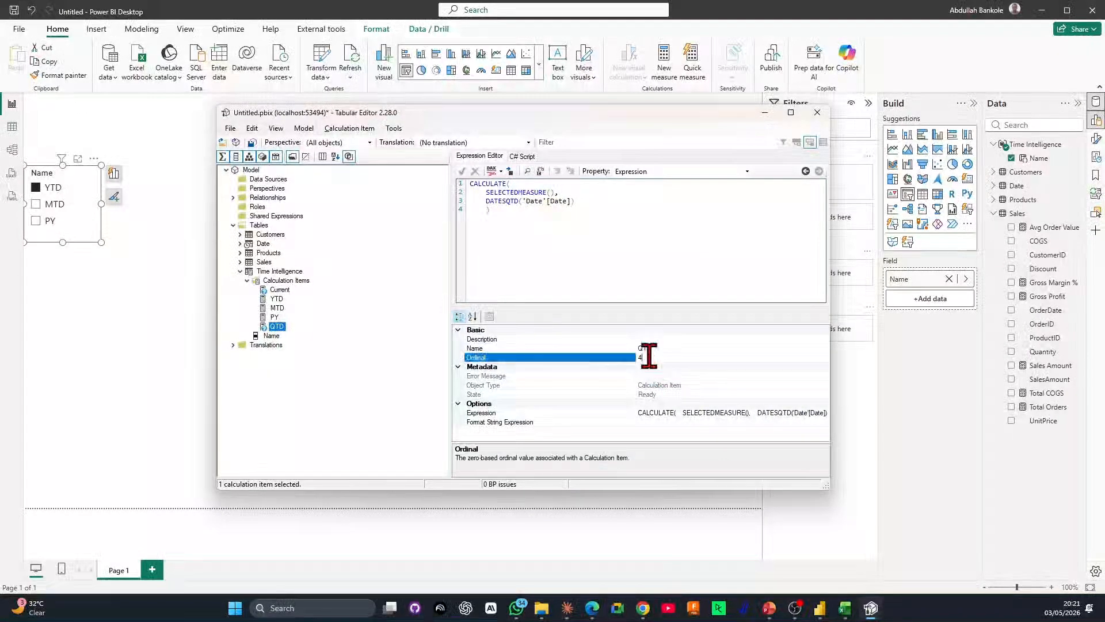
{"action": "type", "text": "3"}
{"action": "key", "text": "Return"}
{"action": "left_click", "coordinate": [274, 326]}
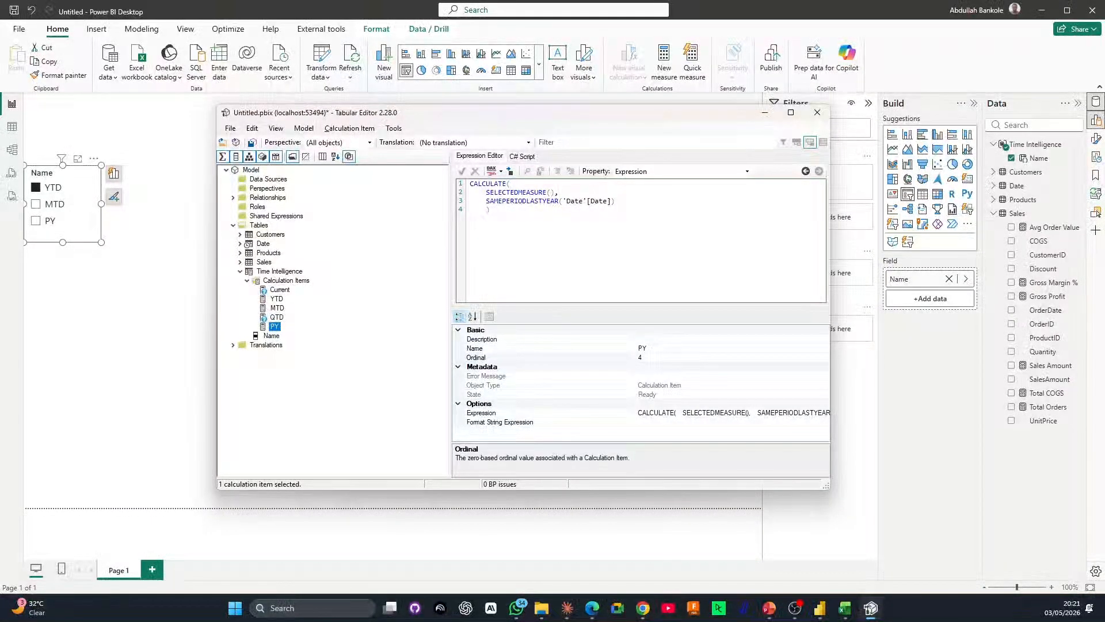
Set the YTD item's format string expression to SELECTEDMEASUREFORMATSTRING(), copy the expression and save the changes to the model.
{"action": "left_click", "coordinate": [277, 299]}
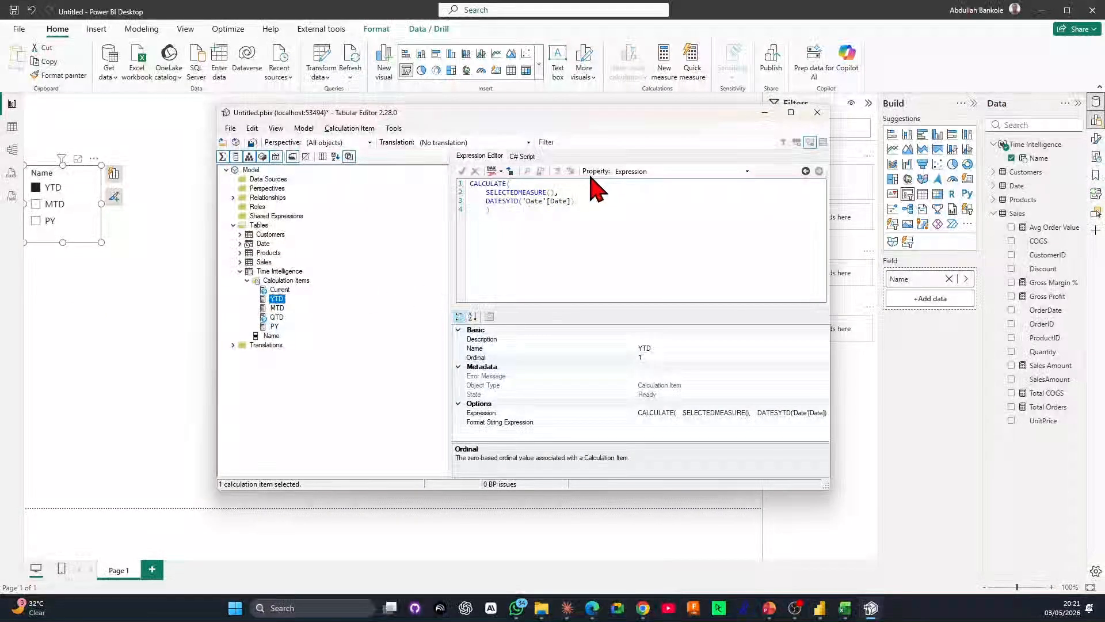
{"action": "left_click", "coordinate": [661, 176]}
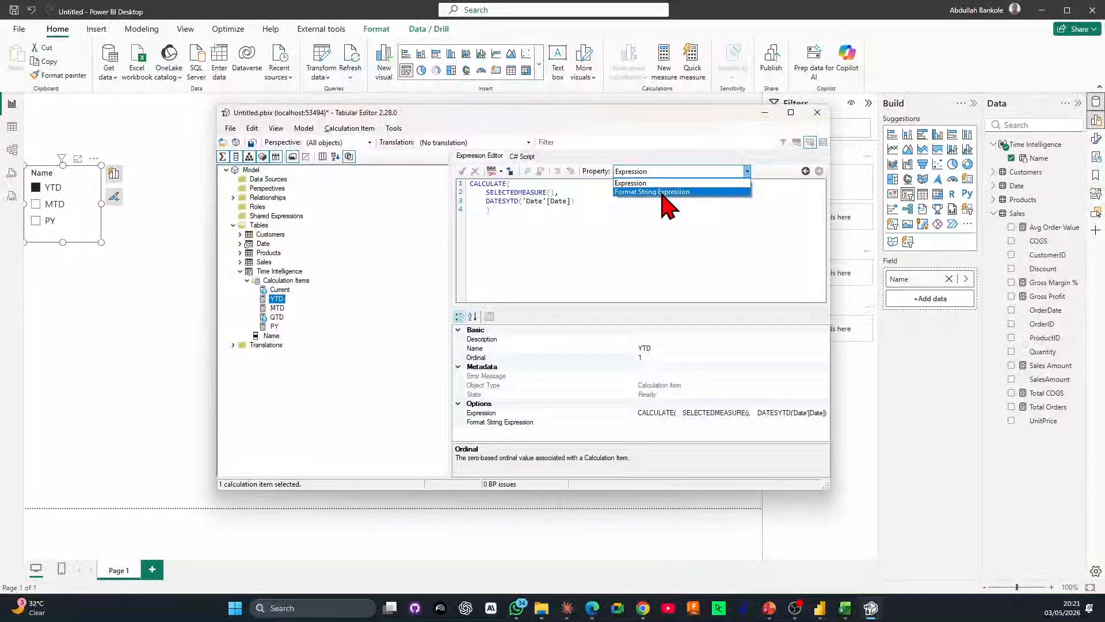
{"action": "left_click", "coordinate": [662, 192]}
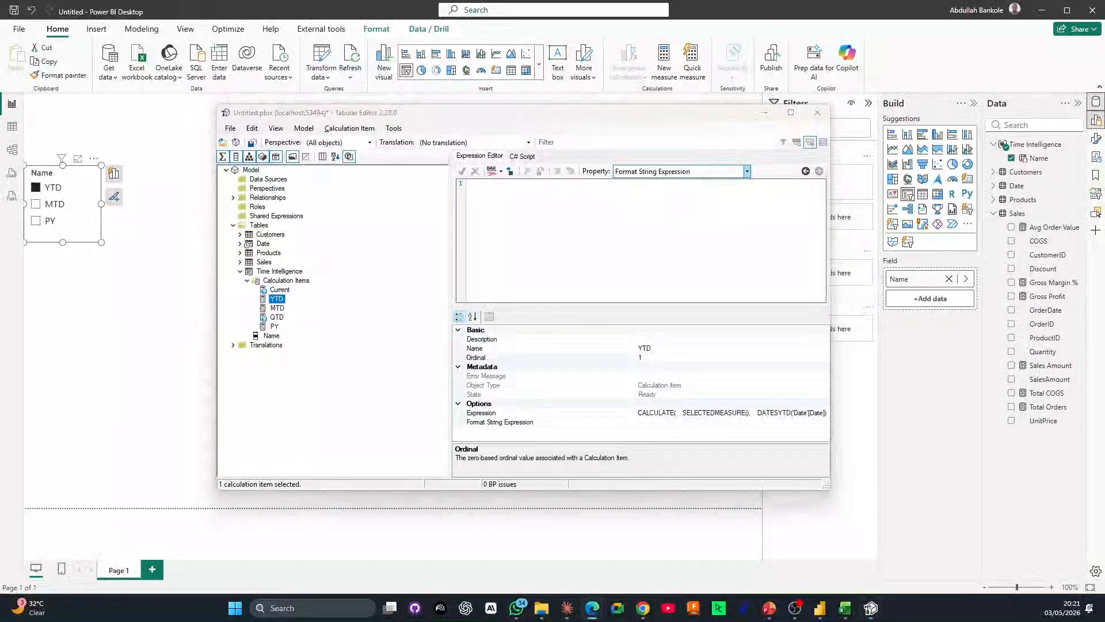
{"action": "left_click", "coordinate": [567, 210]}
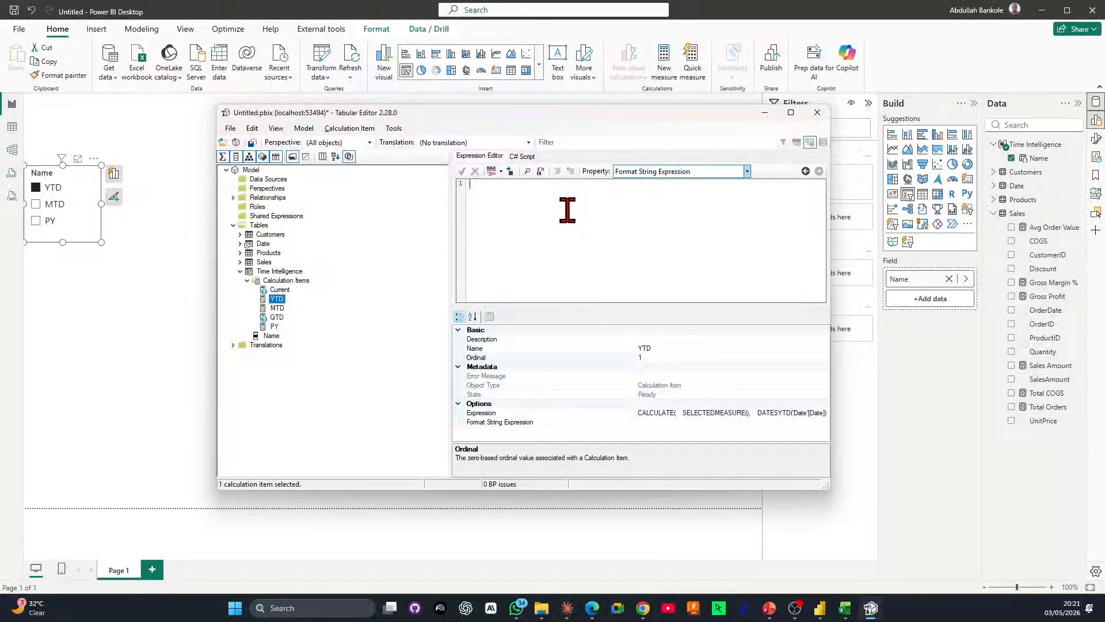
{"action": "type", "text": "SELECT"}
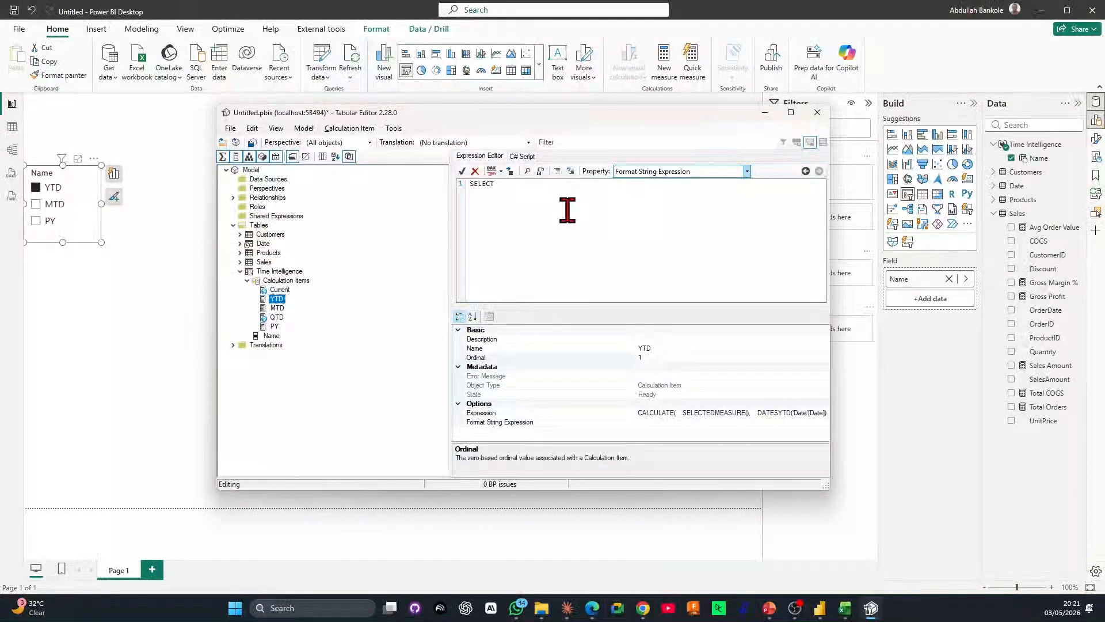
{"action": "type", "text": "EDMEASUREFORMATSTRING"}
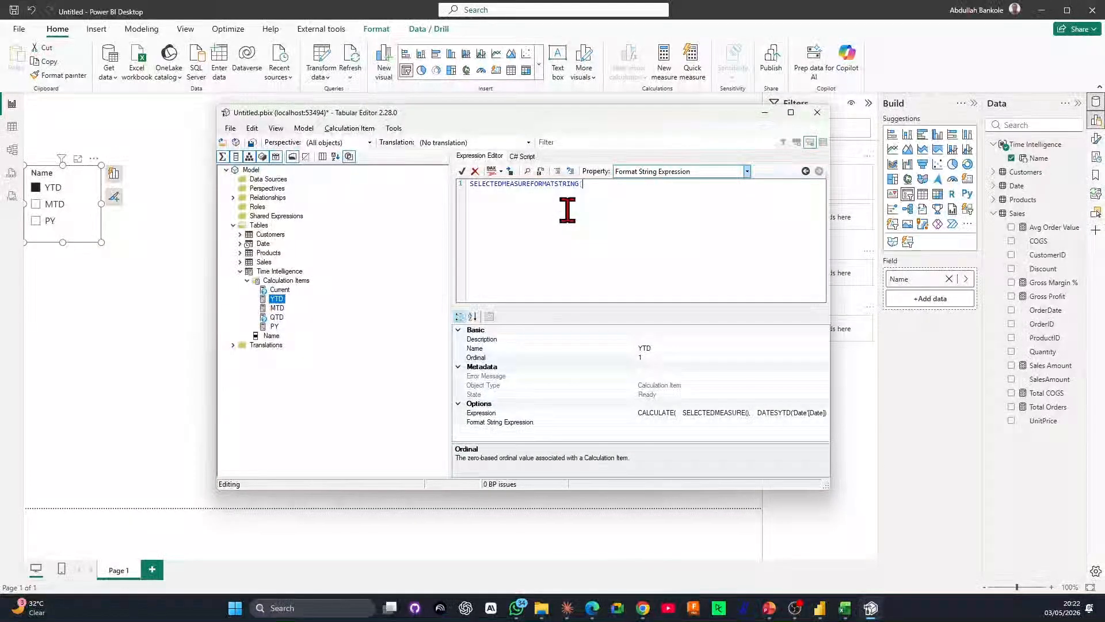
{"action": "type", "text": "()"}
{"action": "key", "text": "ctrl+a"}
{"action": "key", "text": "ctrl+c"}
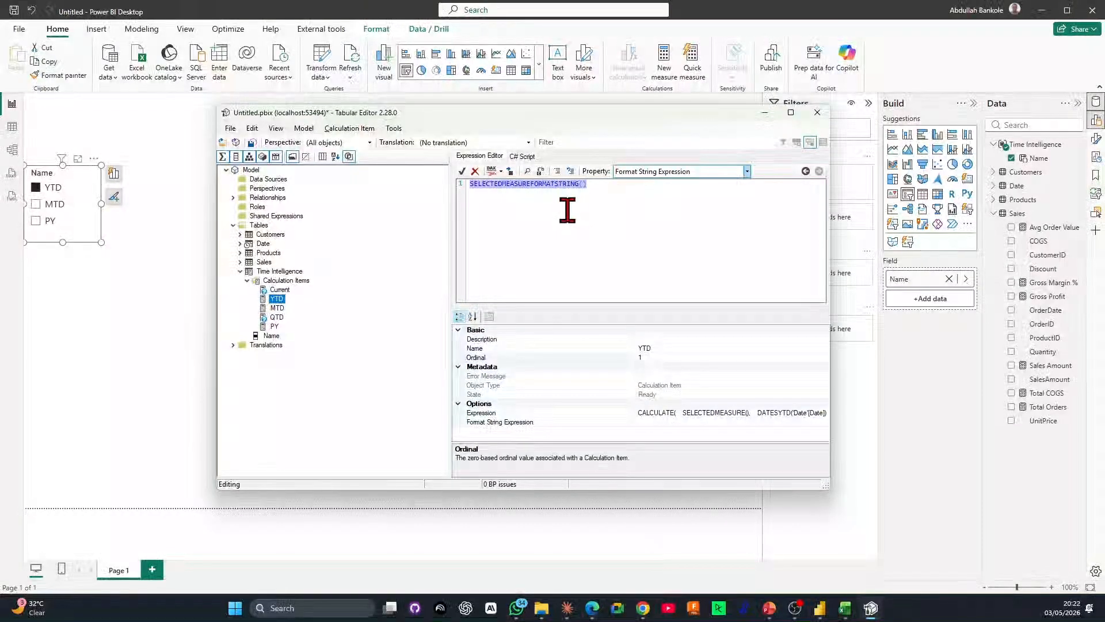
{"action": "key", "text": "Return"}
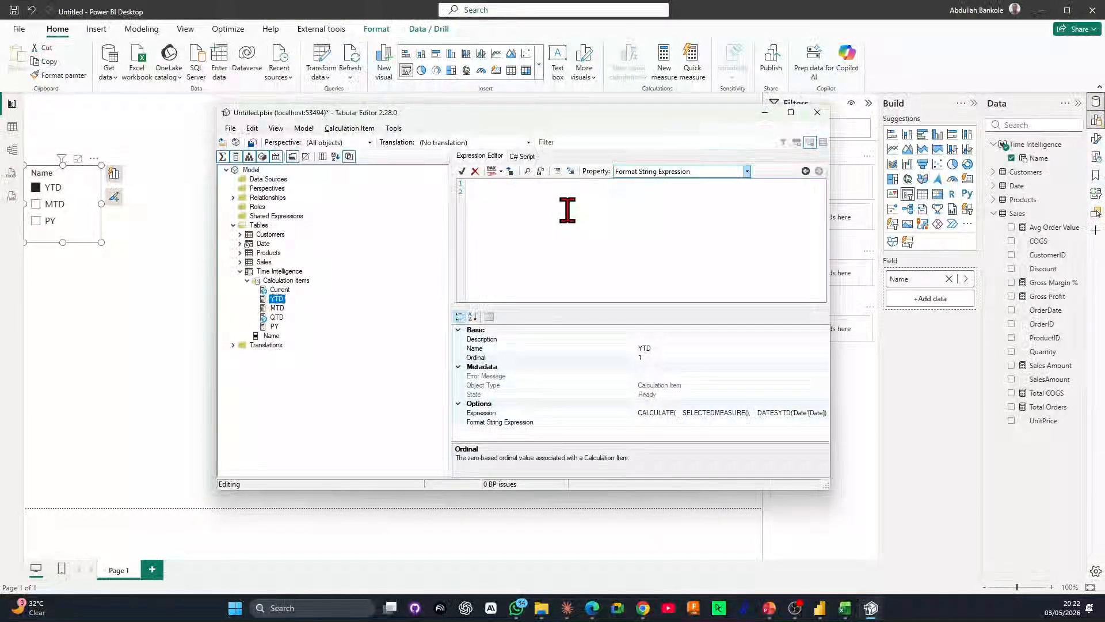
{"action": "key", "text": "ctrl+v"}
{"action": "key", "text": "ctrl+s"}
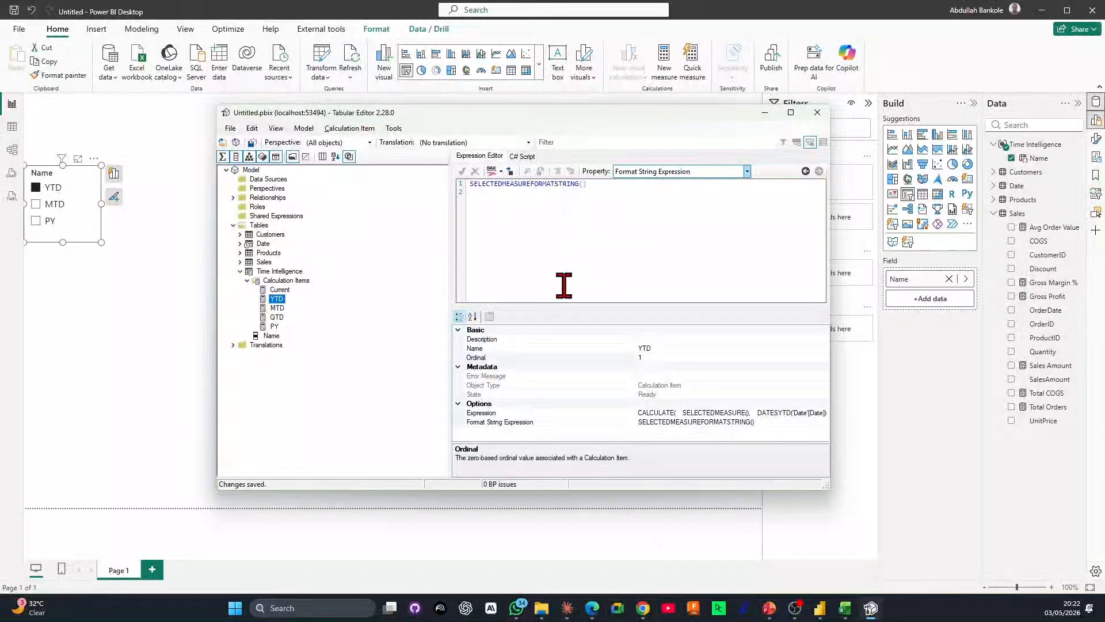
Paste SELECTEDMEASUREFORMATSTRING() as the MTD item's format string expression and accept it.
{"action": "left_click", "coordinate": [277, 308]}
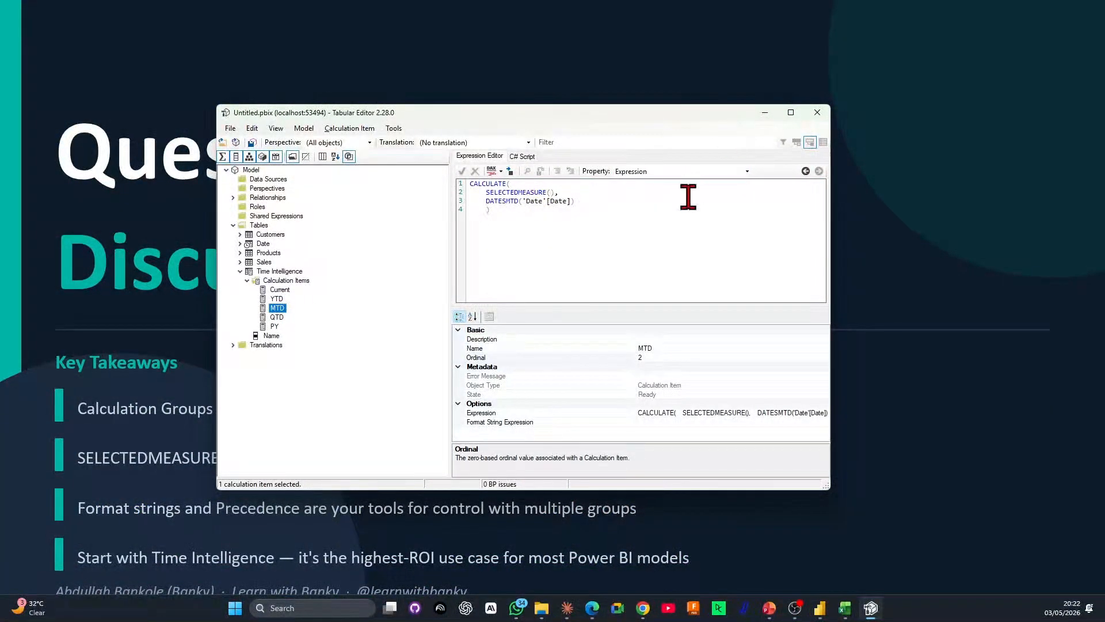
{"action": "key", "text": "alt+Tab"}
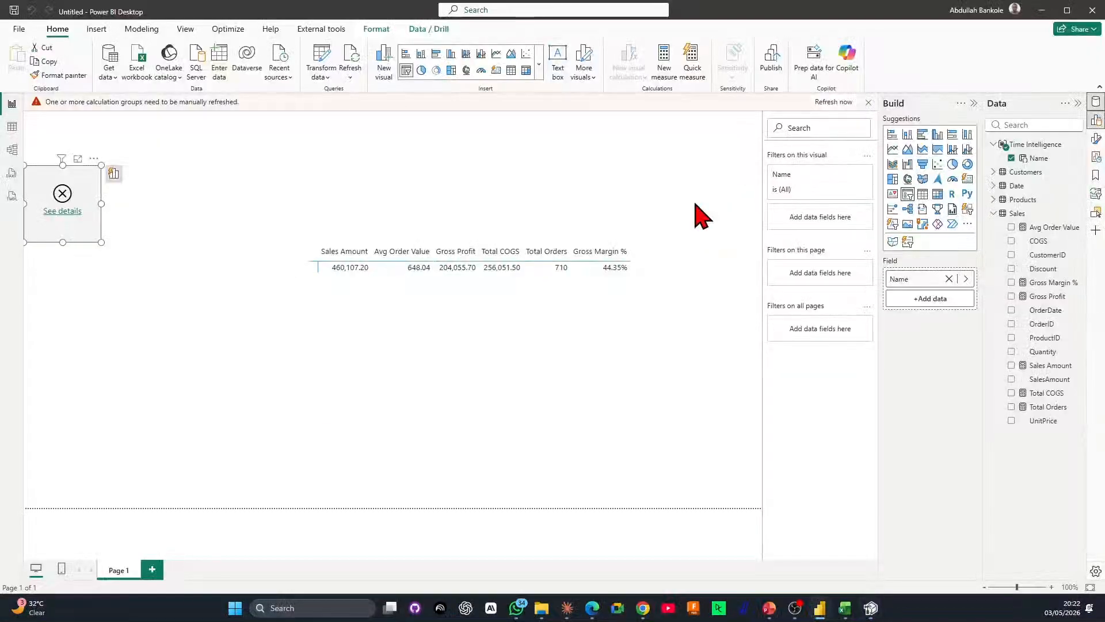
{"action": "key", "text": "alt+Tab"}
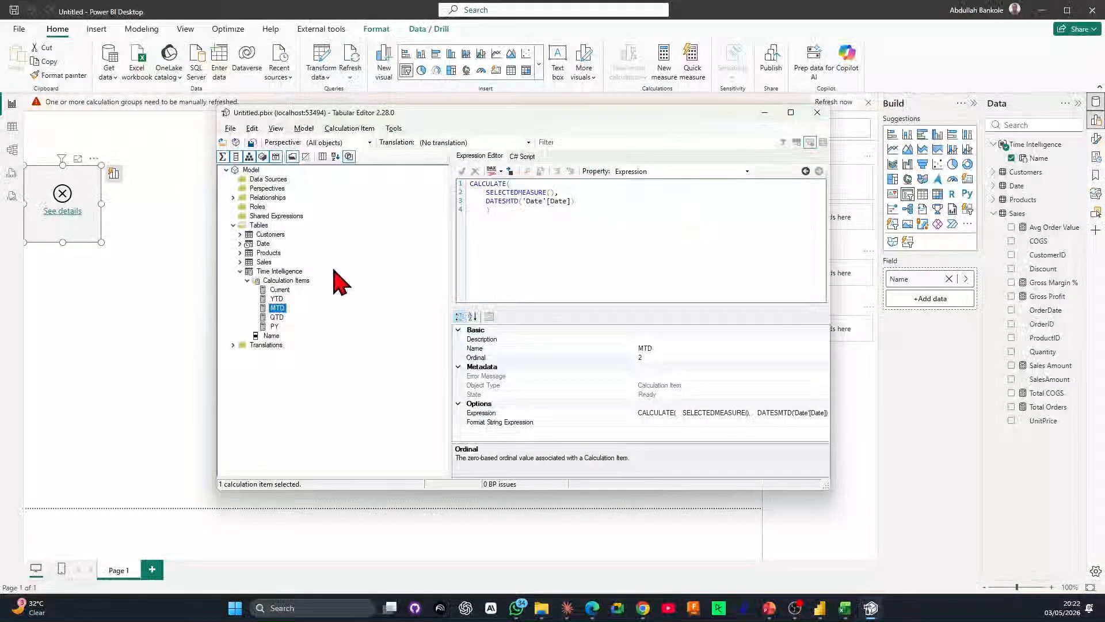
{"action": "left_click", "coordinate": [662, 171]}
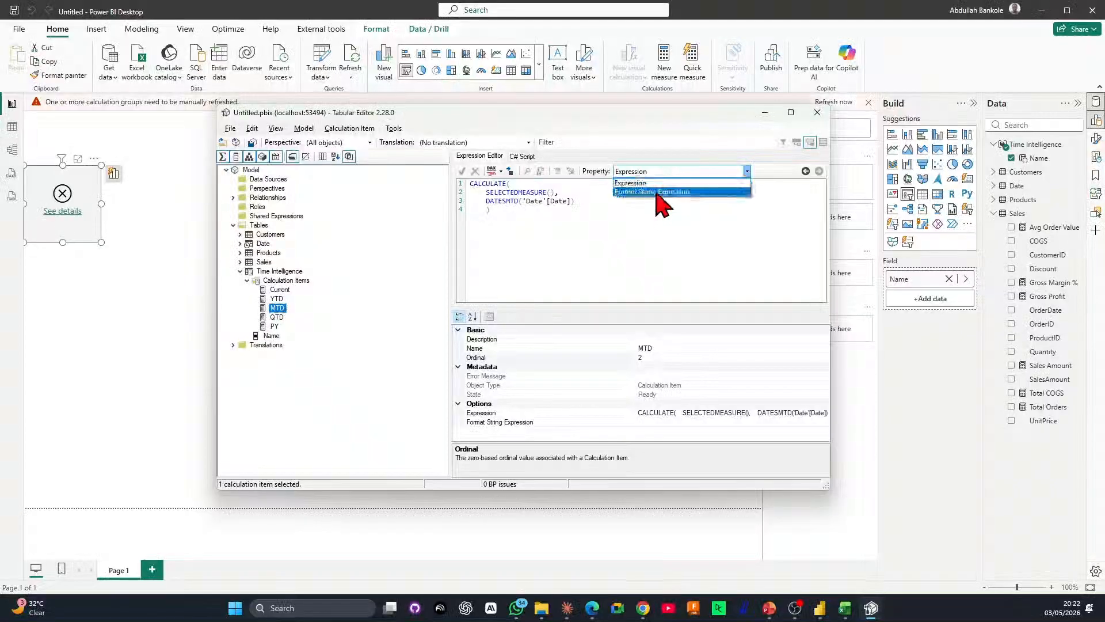
{"action": "left_click", "coordinate": [662, 193]}
{"action": "key", "text": "ctrl+v"}
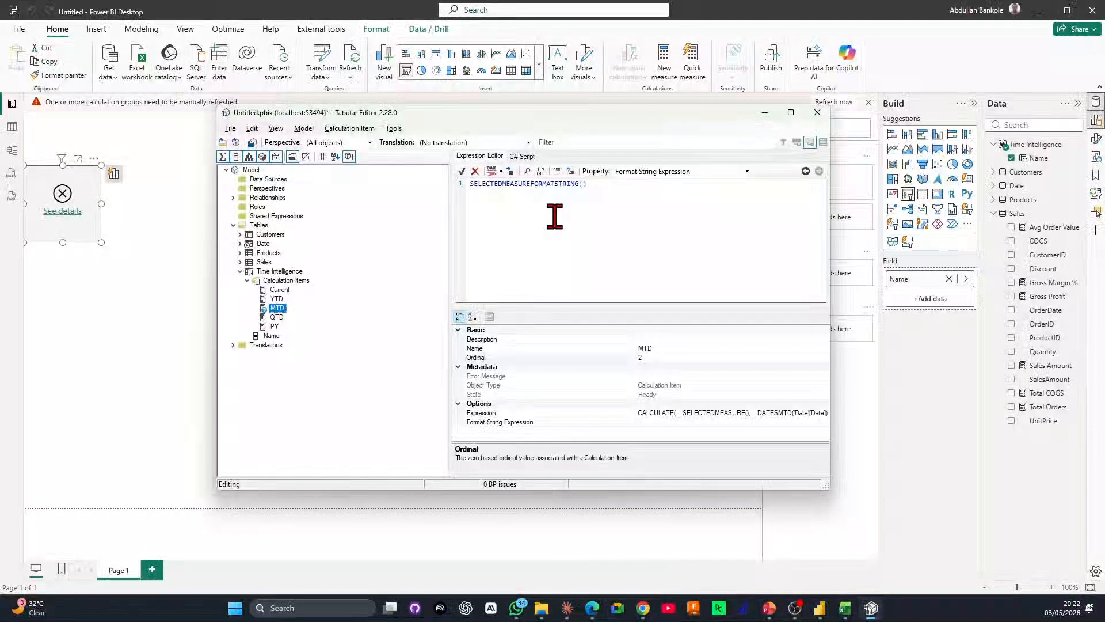
{"action": "left_click", "coordinate": [462, 171]}
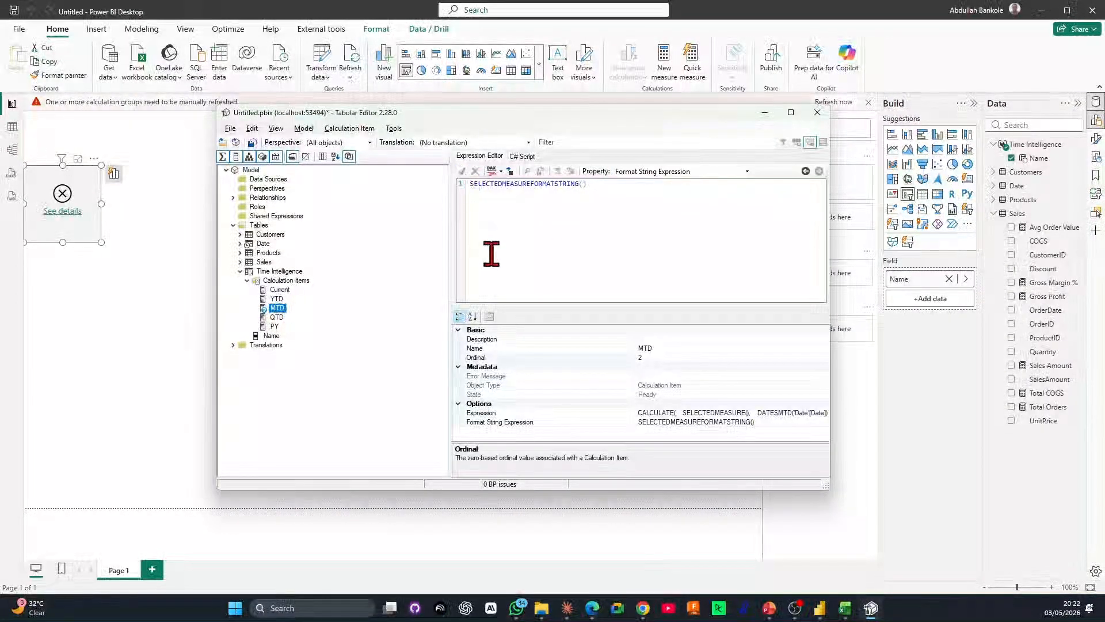
Give the QTD item the format string expression SELECTEDMEASUREFORMATSTRING() and accept the change.
{"action": "left_click", "coordinate": [277, 317]}
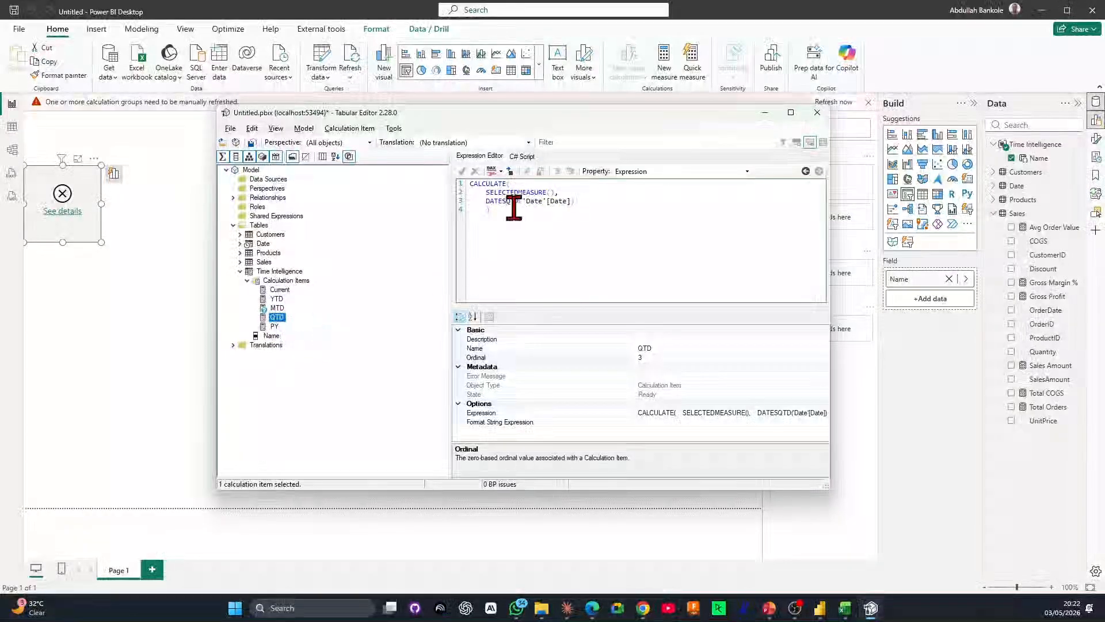
{"action": "left_click", "coordinate": [630, 172]}
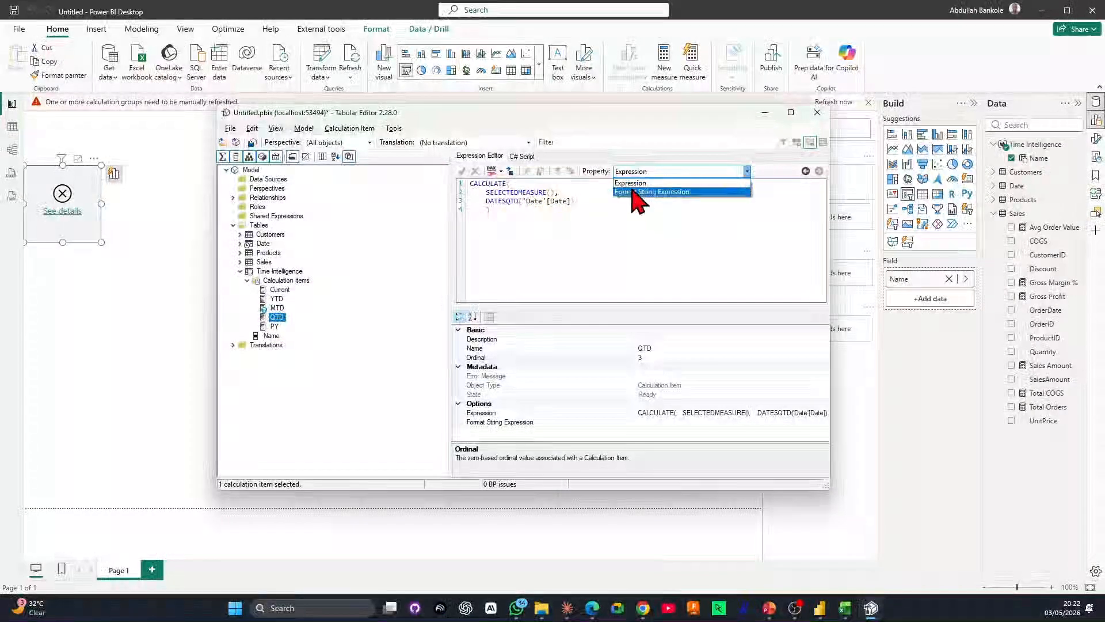
{"action": "left_click", "coordinate": [635, 193]}
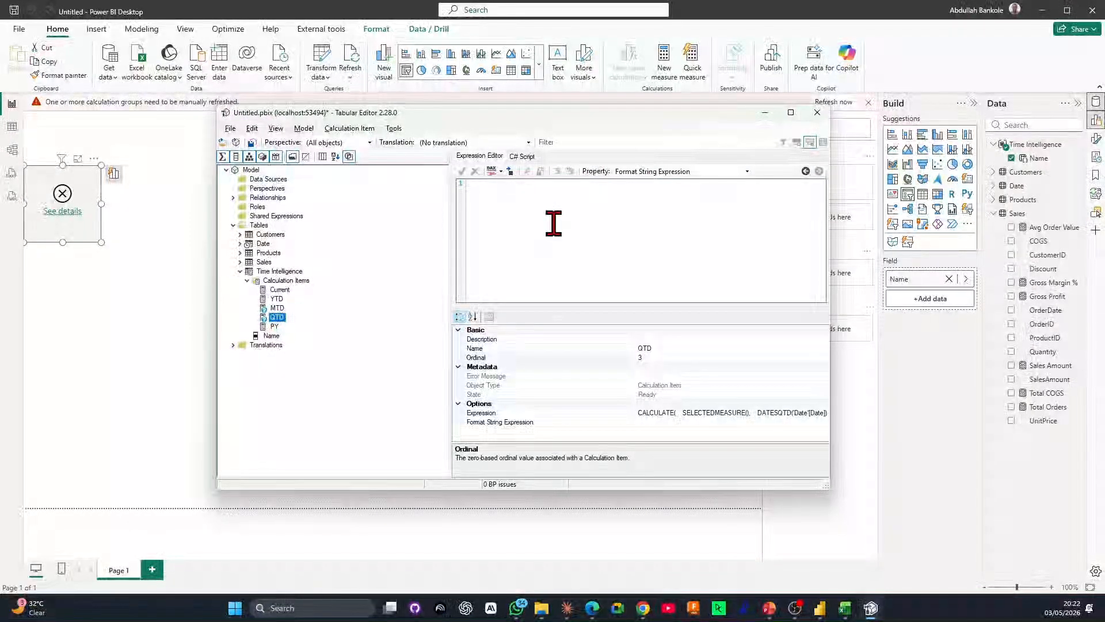
{"action": "left_click", "coordinate": [542, 205]}
{"action": "key", "text": "ctrl+v"}
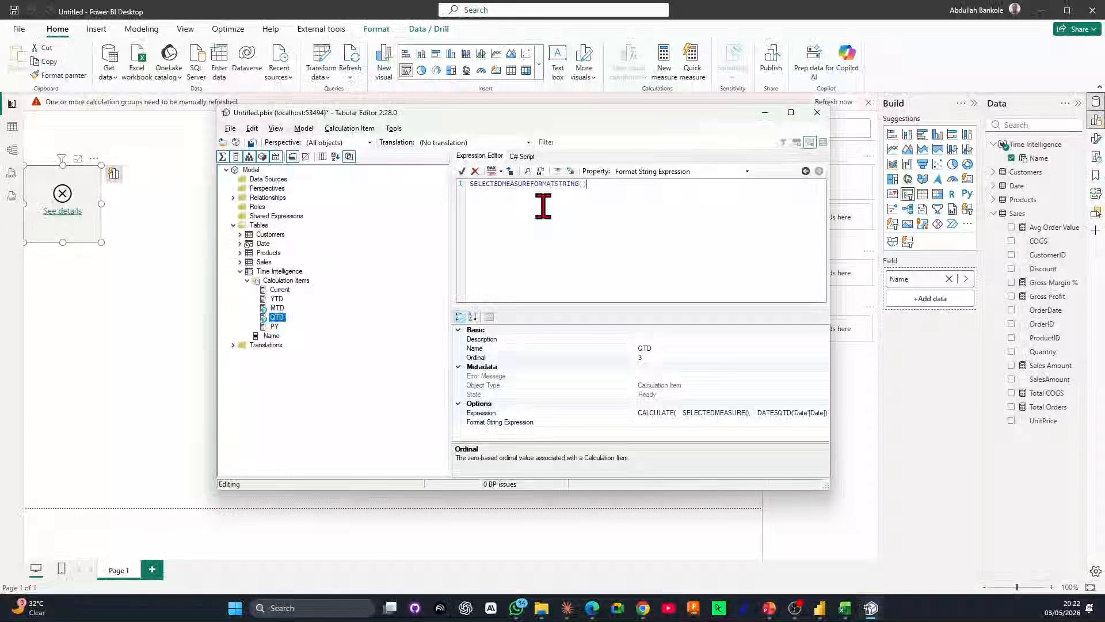
{"action": "left_click", "coordinate": [462, 172]}
Enter SELECTEDMEASUREFORMATSTRING() as the format string expression of the PY item and accept it.
{"action": "left_click", "coordinate": [275, 327]}
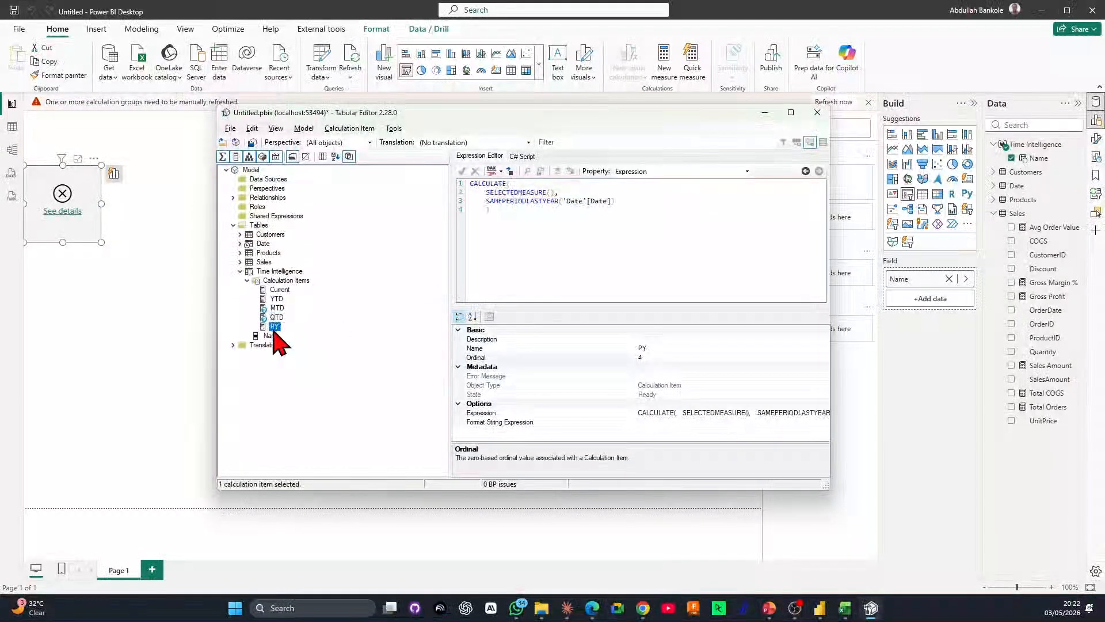
{"action": "left_click", "coordinate": [618, 172]}
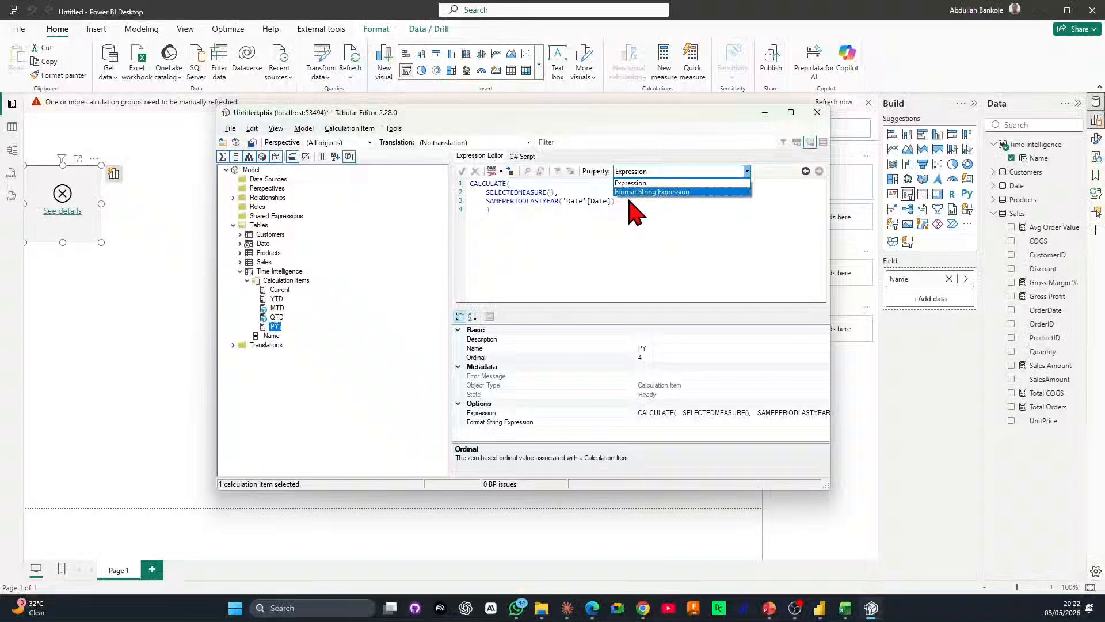
{"action": "left_click", "coordinate": [651, 192]}
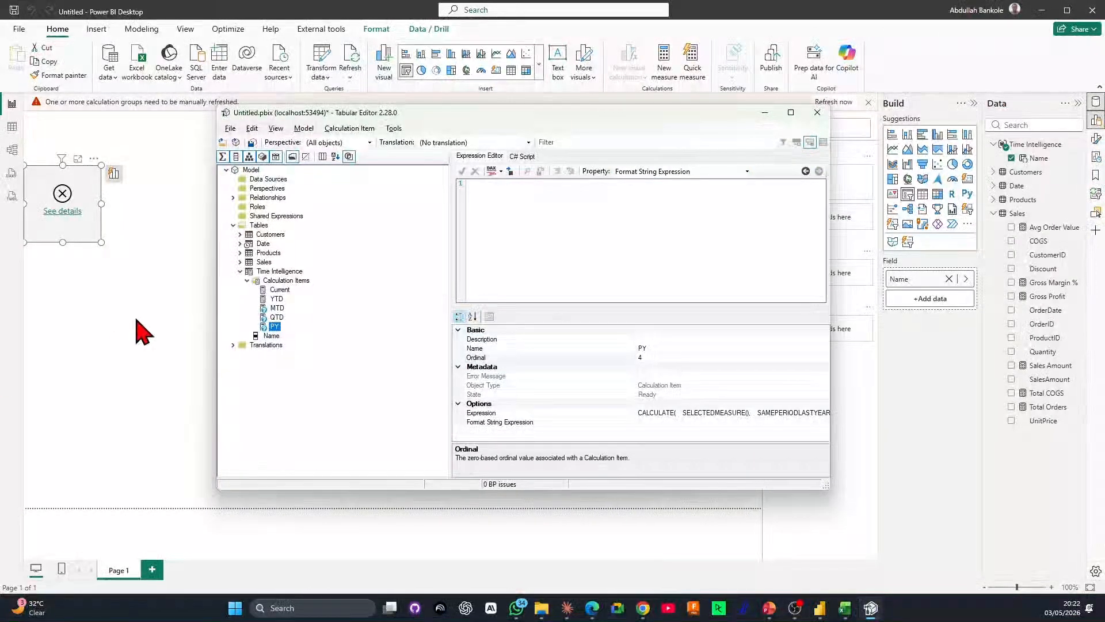
{"action": "left_click", "coordinate": [556, 203]}
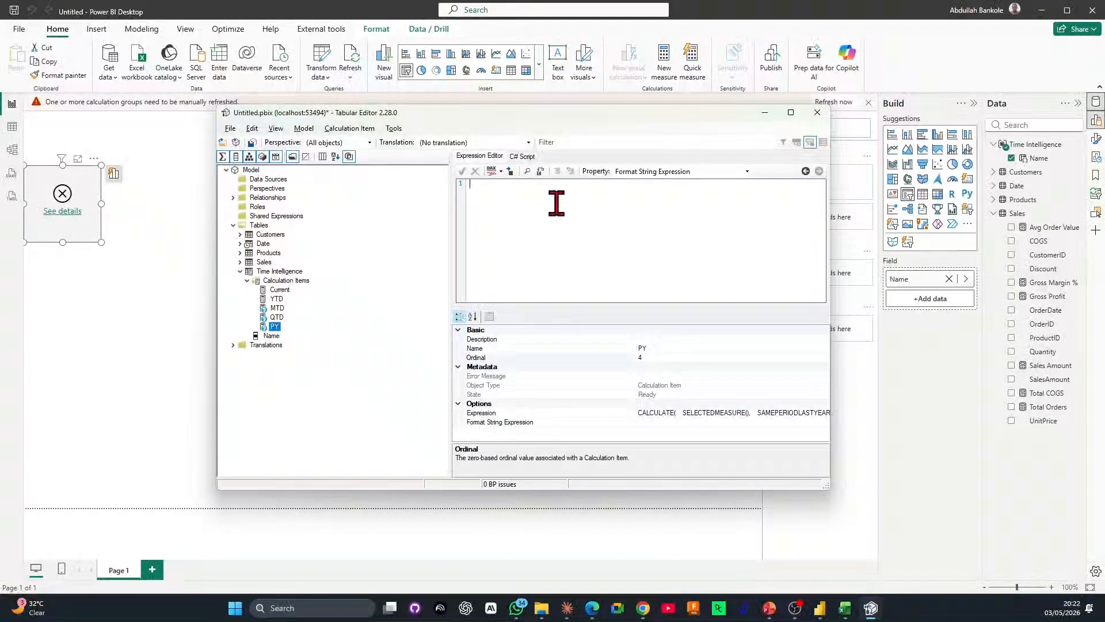
{"action": "type", "text": "SELECTEDMEASUREFORMATSTRING()"}
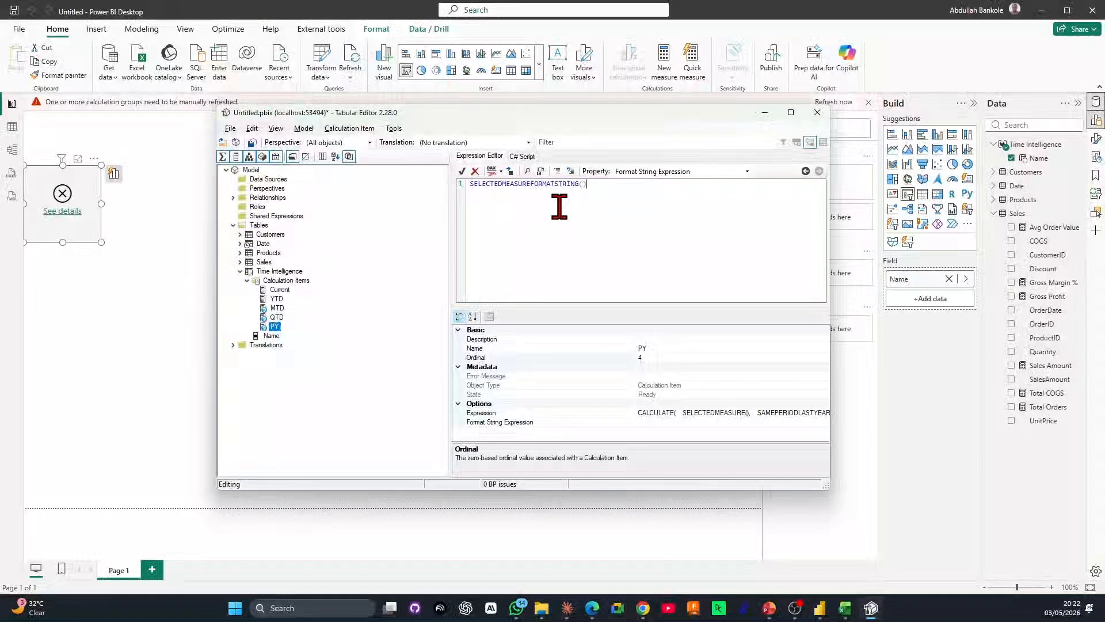
{"action": "key", "text": "F5"}
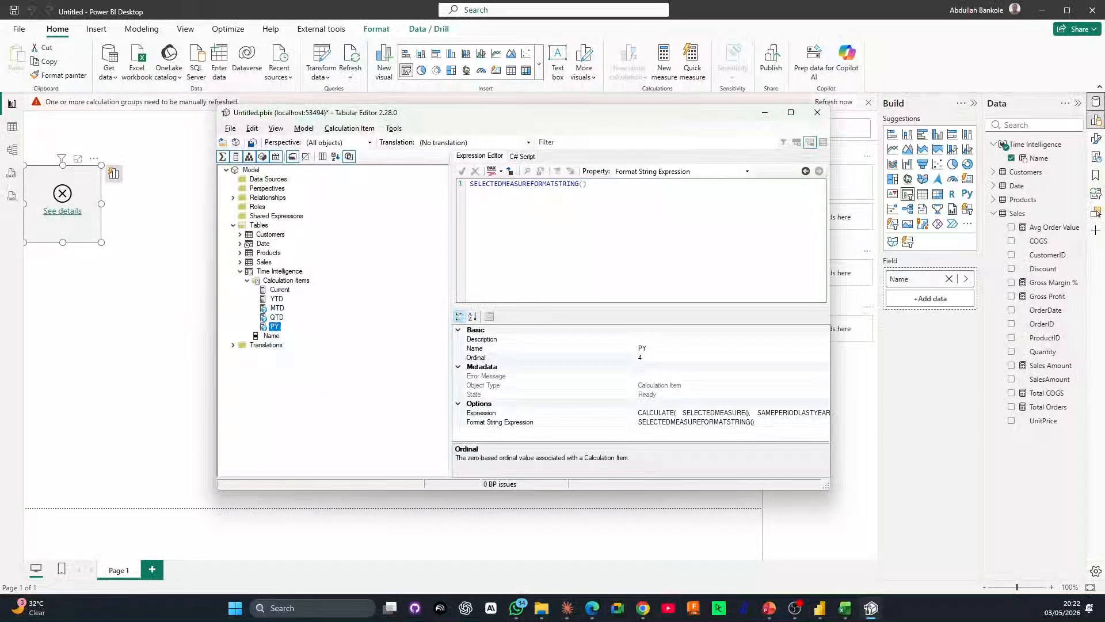
Save the calculation item changes to the model, switch to Power BI Desktop and refresh the calculation groups.
{"action": "left_click", "coordinate": [612, 217]}
{"action": "key", "text": "ctrl+s"}
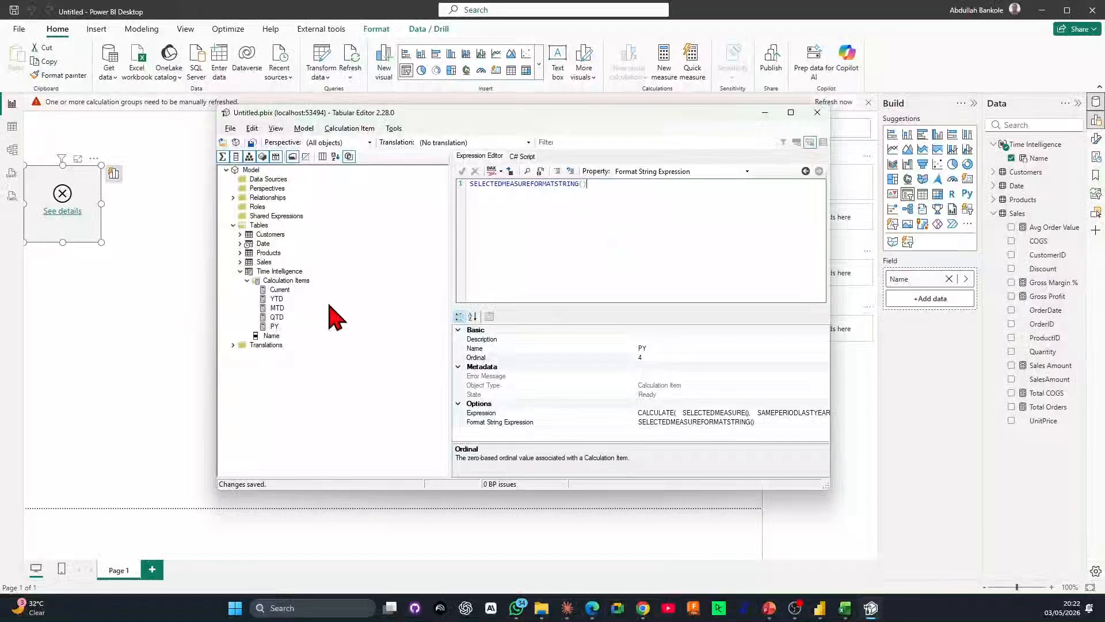
{"action": "key", "text": "alt+Tab"}
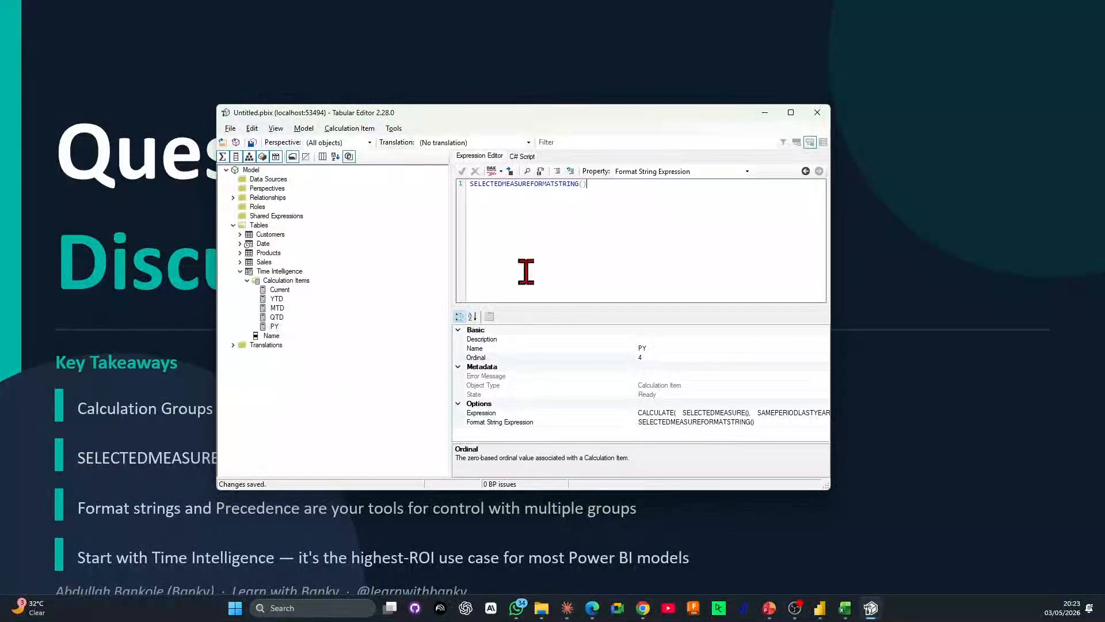
{"action": "key", "text": "alt+Tab"}
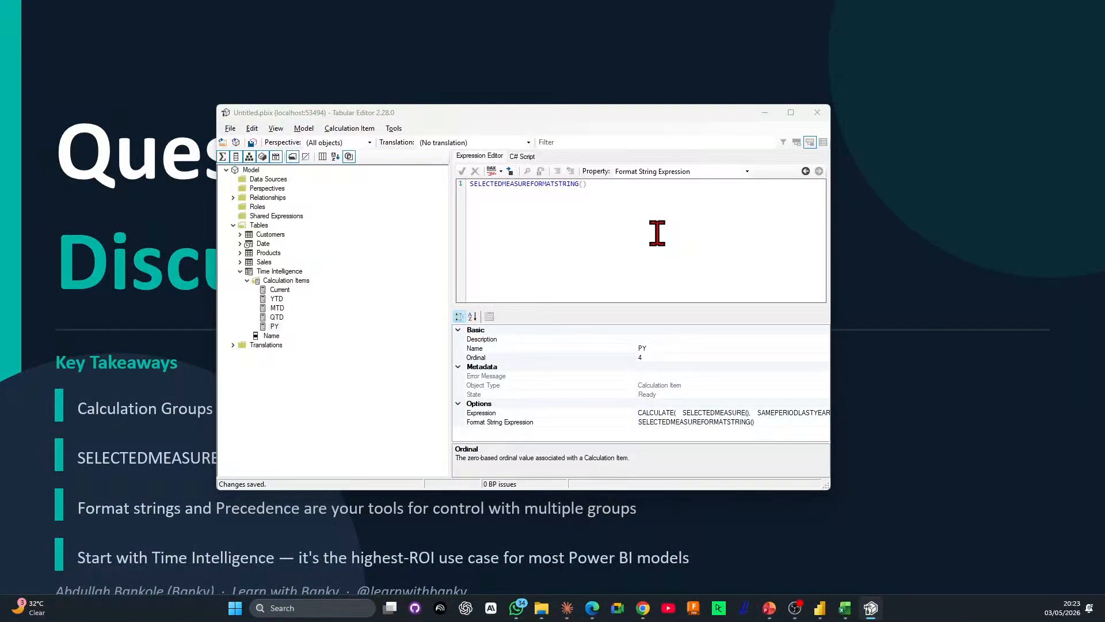
{"action": "key", "text": "alt+Tab"}
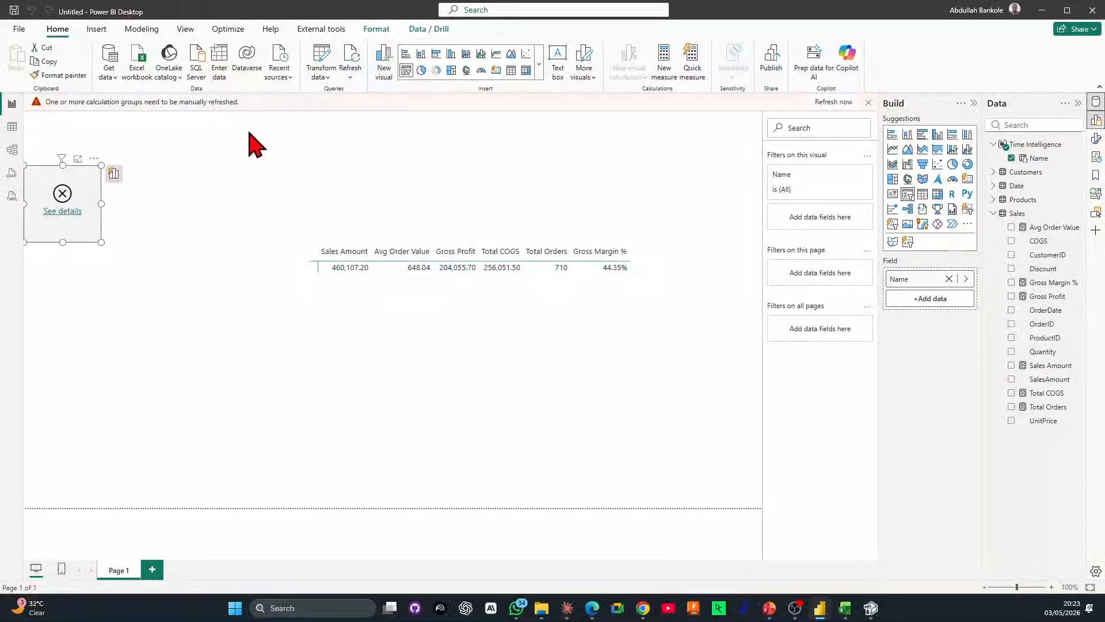
{"action": "left_click", "coordinate": [839, 104]}
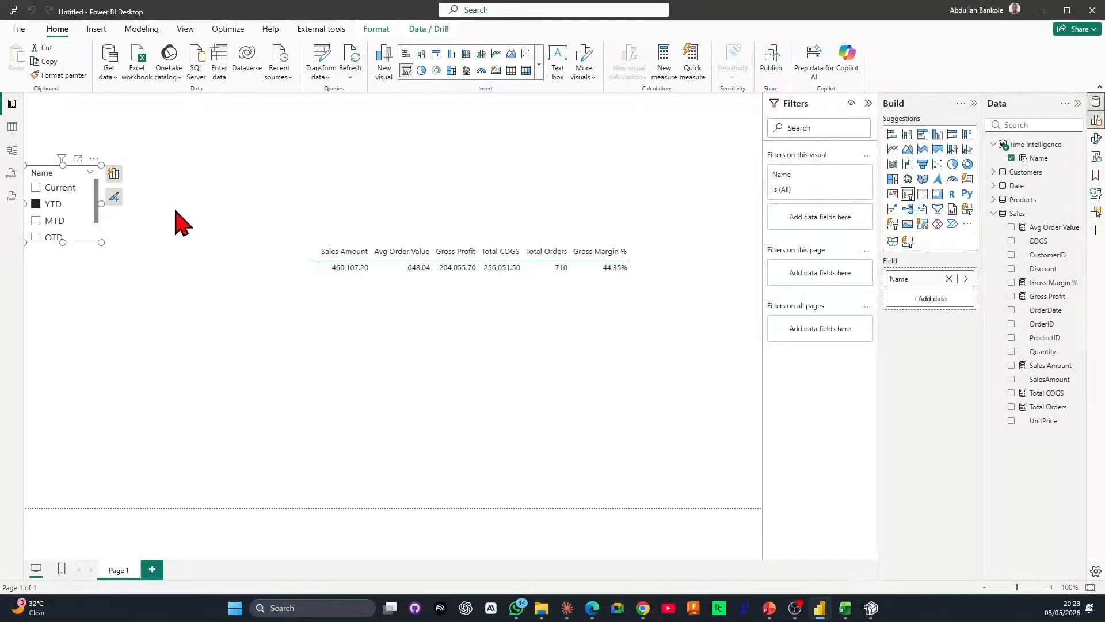
Lengthen the Name slicer to fit all calculation items and test the matrix with Current and YTD, ending with Current selected.
{"action": "left_click", "coordinate": [50, 192]}
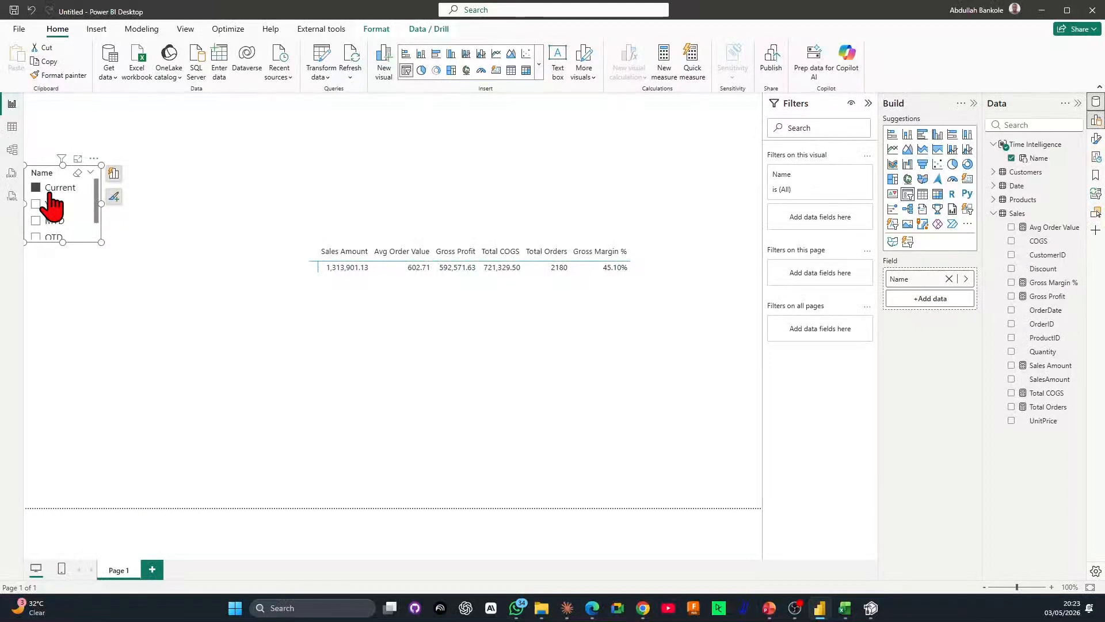
{"action": "left_click", "coordinate": [51, 192]}
{"action": "left_click_drag", "start_coordinate": [62, 242], "coordinate": [63, 282]}
{"action": "left_click", "coordinate": [50, 191]}
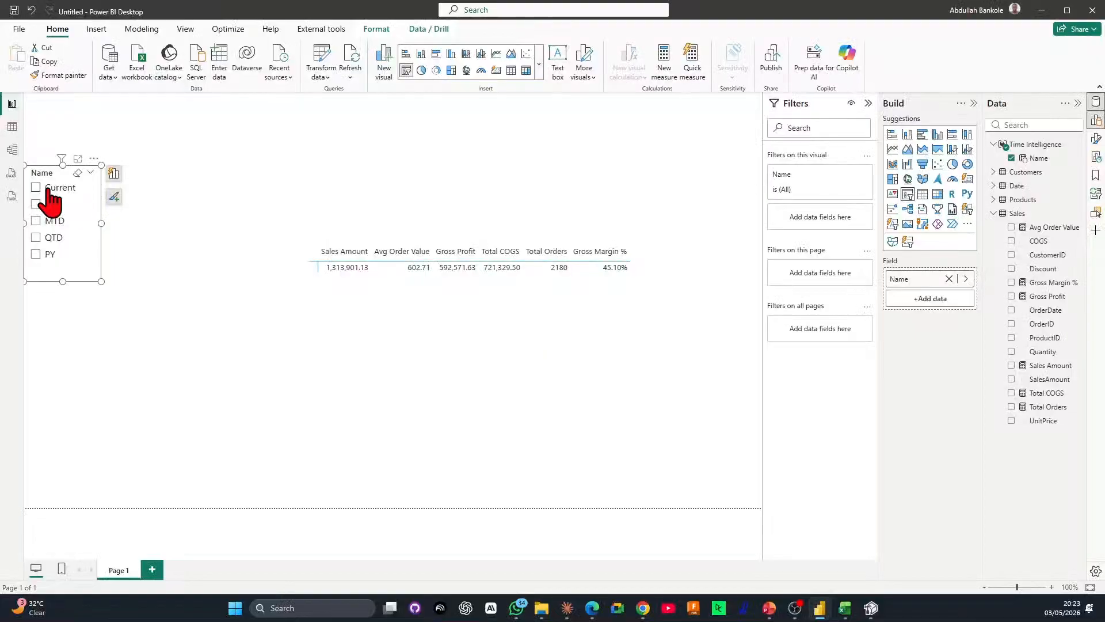
{"action": "left_click", "coordinate": [49, 205]}
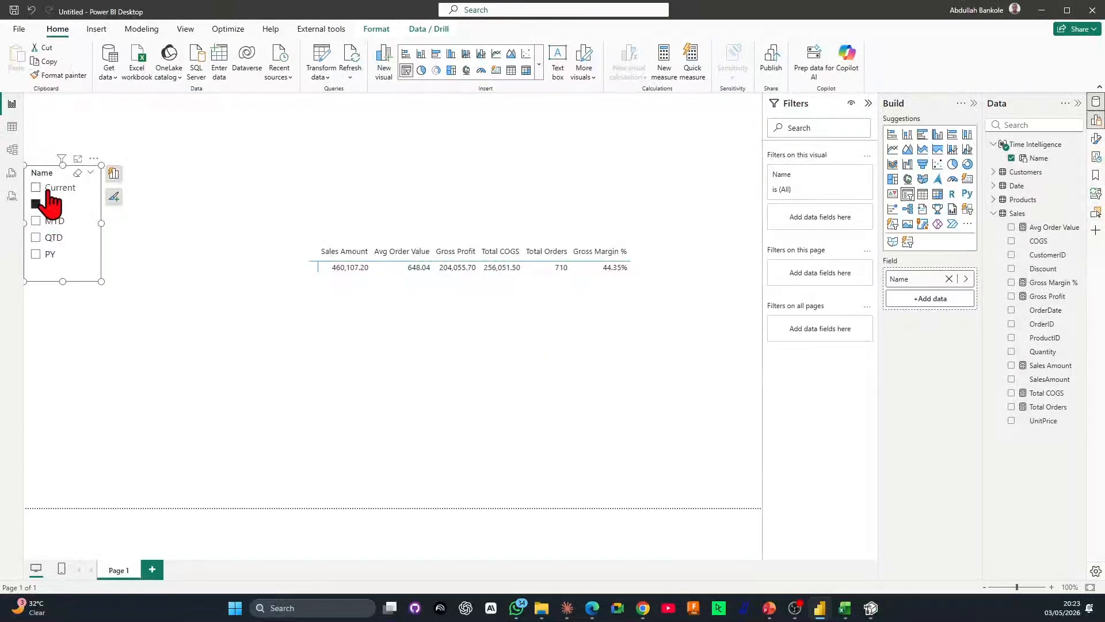
{"action": "left_click", "coordinate": [50, 192]}
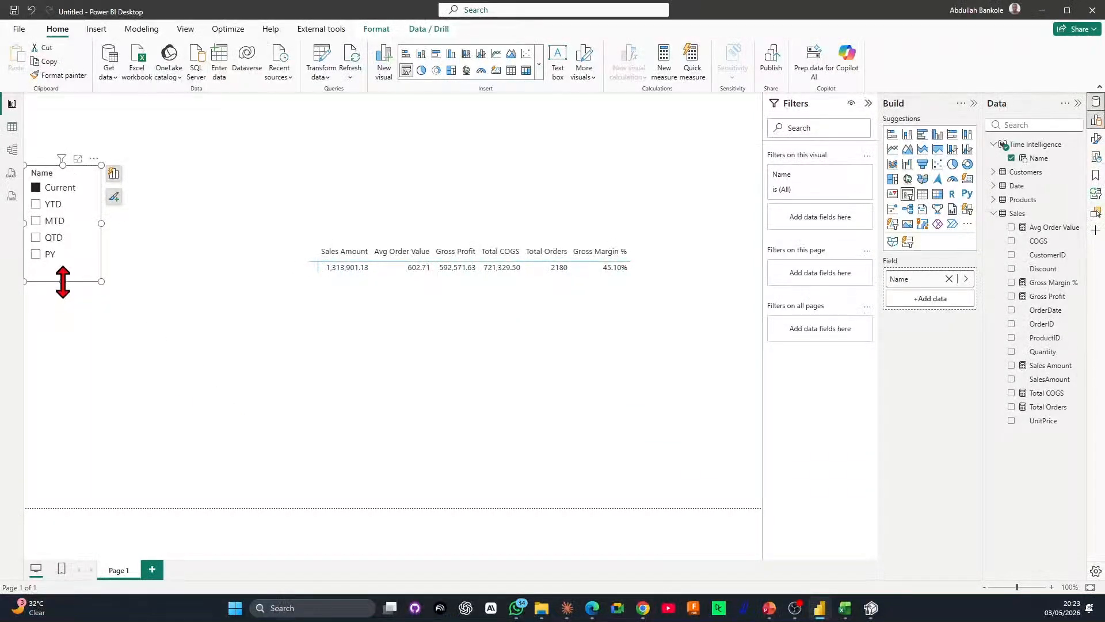
Shorten the Name slicer slightly below the PY item and move the measures matrix closer to it.
{"action": "left_click_drag", "start_coordinate": [63, 281], "coordinate": [64, 268]}
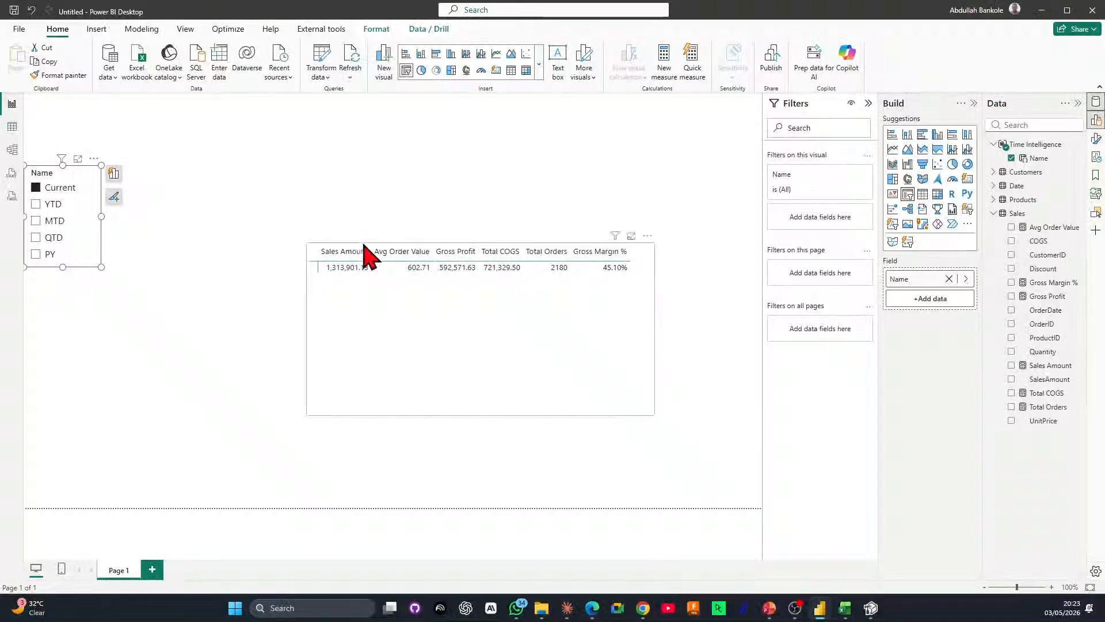
{"action": "left_click_drag", "start_coordinate": [389, 320], "coordinate": [282, 306]}
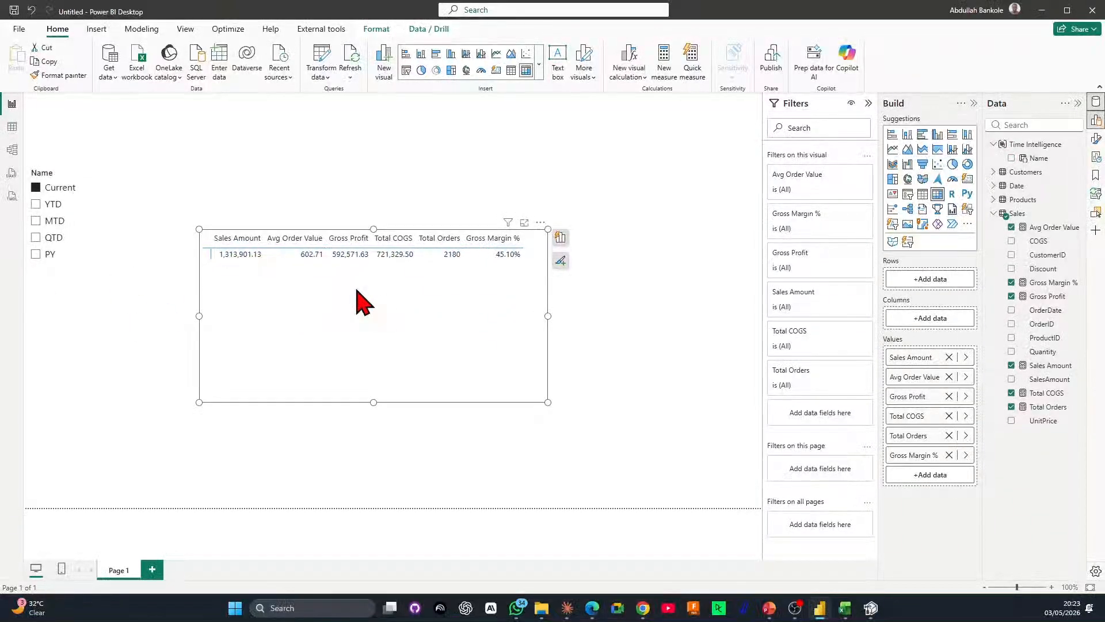
{"action": "left_click", "coordinate": [554, 159]}
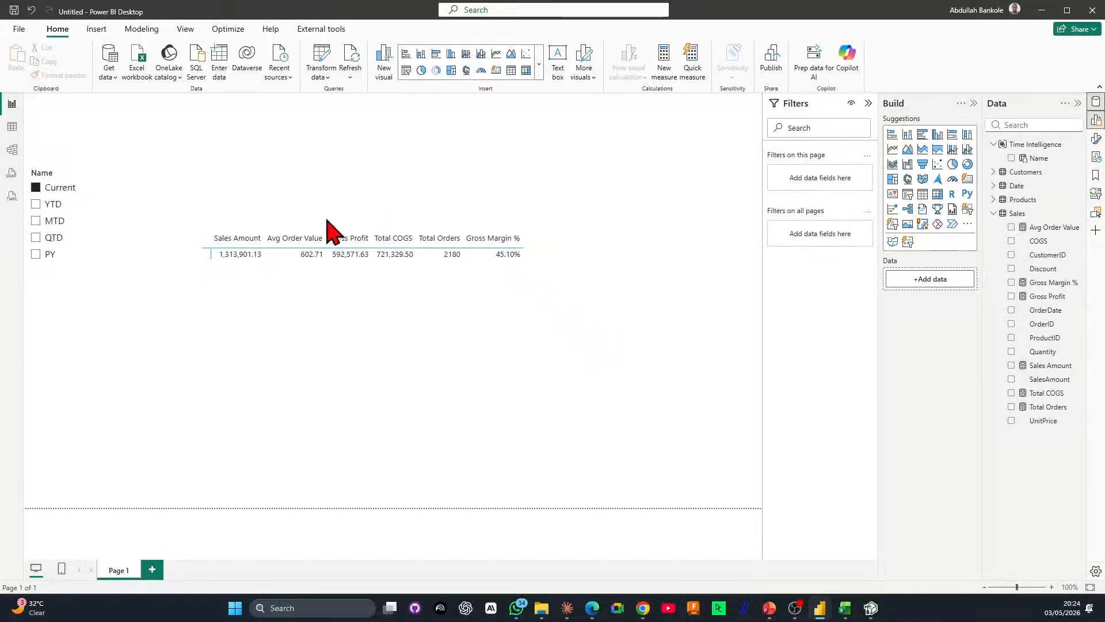
Save the report as Calculation Group Class in the Power BI folder.
{"action": "key", "text": "ctrl+s"}
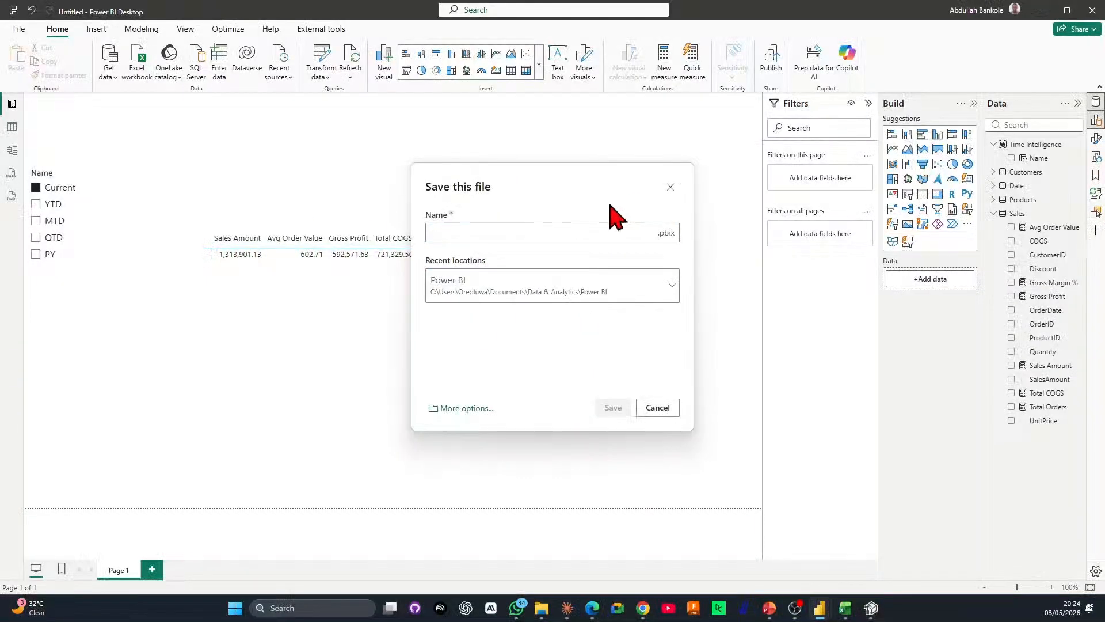
{"action": "type", "text": "c"}
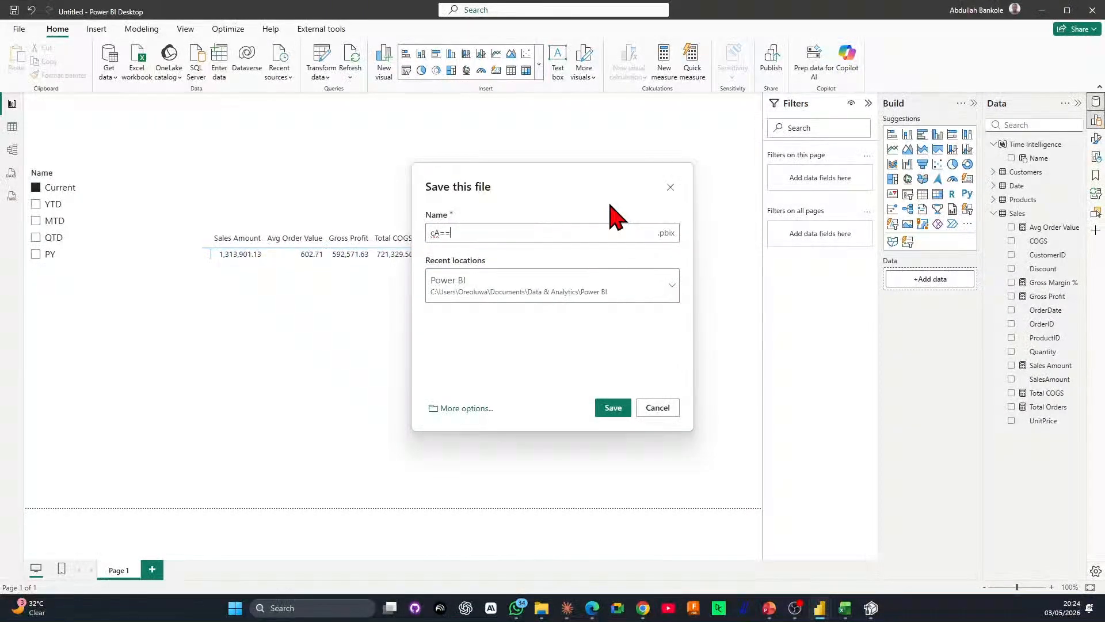
{"action": "type", "text": "A"}
{"action": "key", "text": "BackSpace"}
{"action": "key", "text": "BackSpace"}
{"action": "type", "text": "Calculation Group Class"}
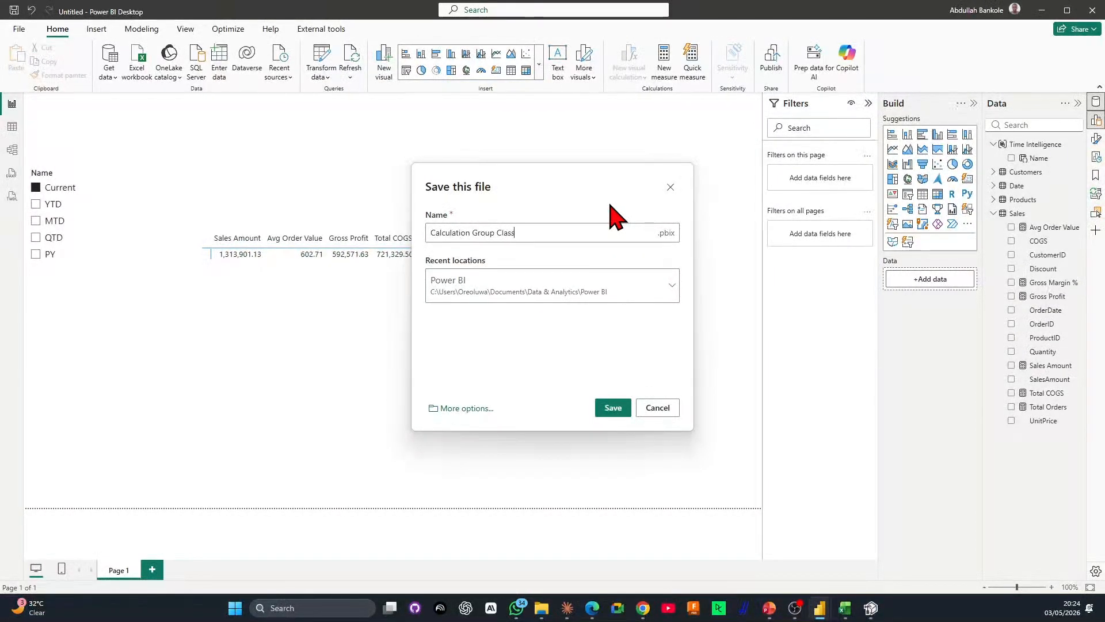
{"action": "left_click", "coordinate": [607, 407]}
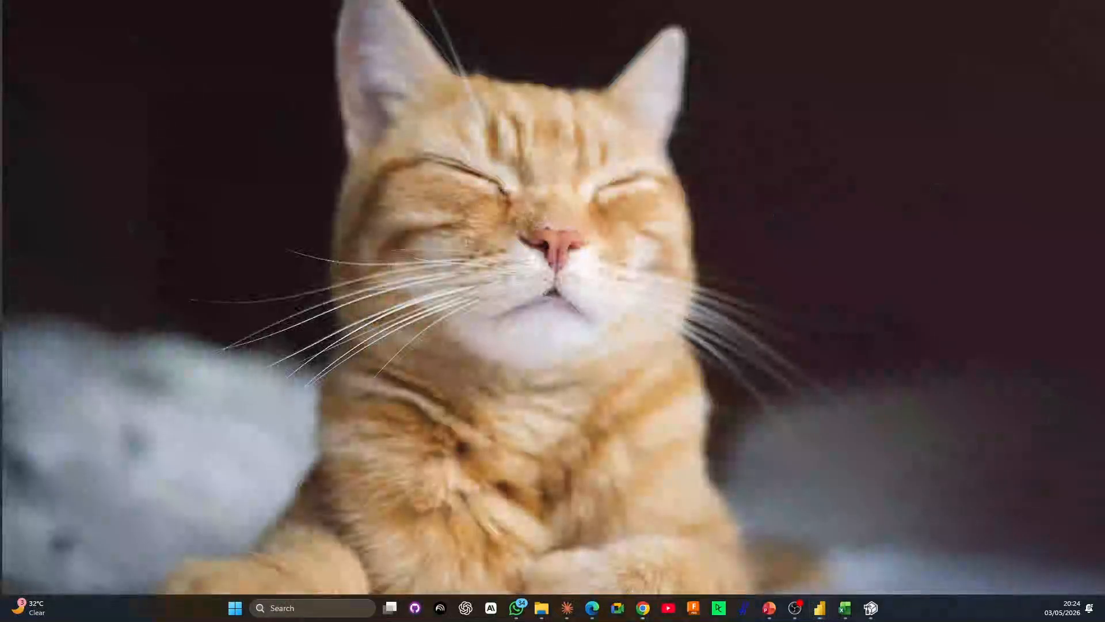
Narrow the measures matrix, align it beside the Name slicer at the same upper edge, and switch to the Questions & Discussion slide.
{"action": "key", "text": "alt+Tab"}
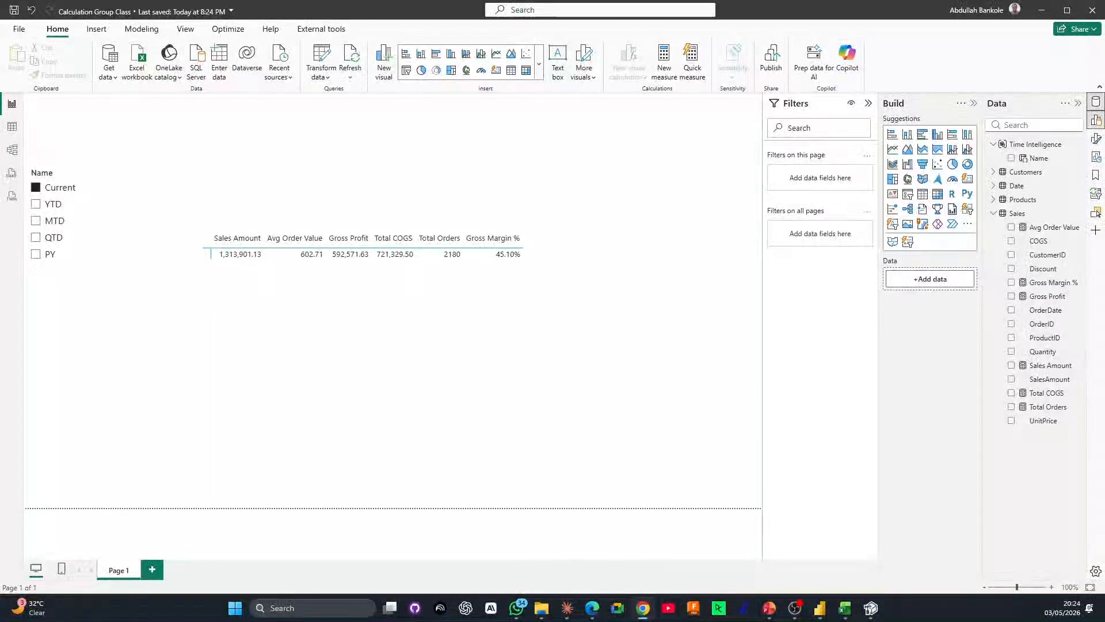
{"action": "left_click", "coordinate": [383, 300]}
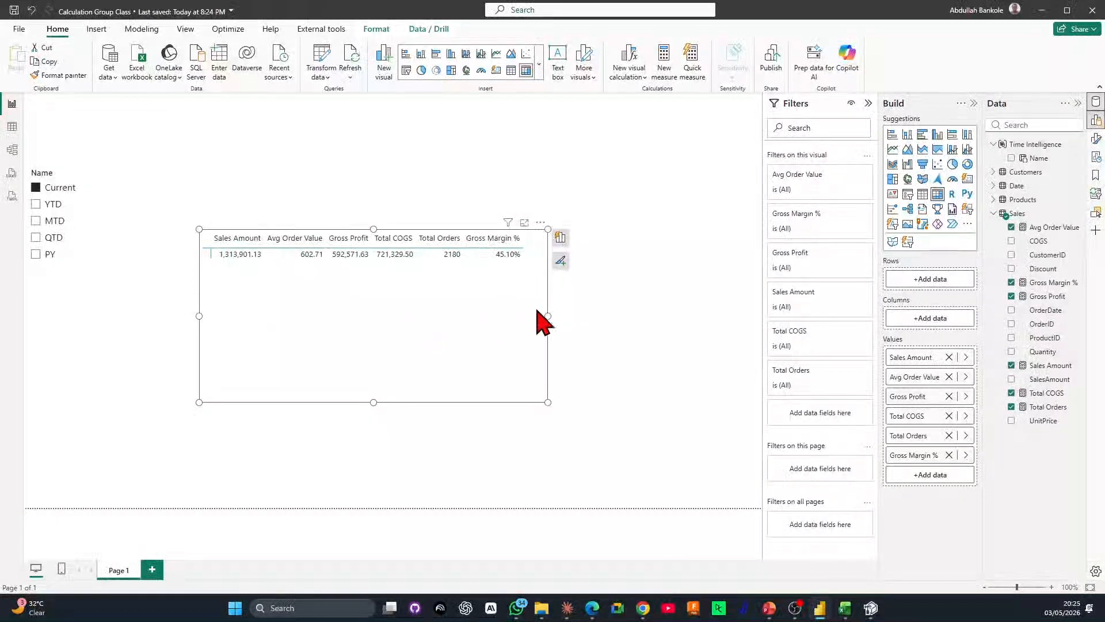
{"action": "left_click_drag", "start_coordinate": [549, 316], "coordinate": [533, 320]}
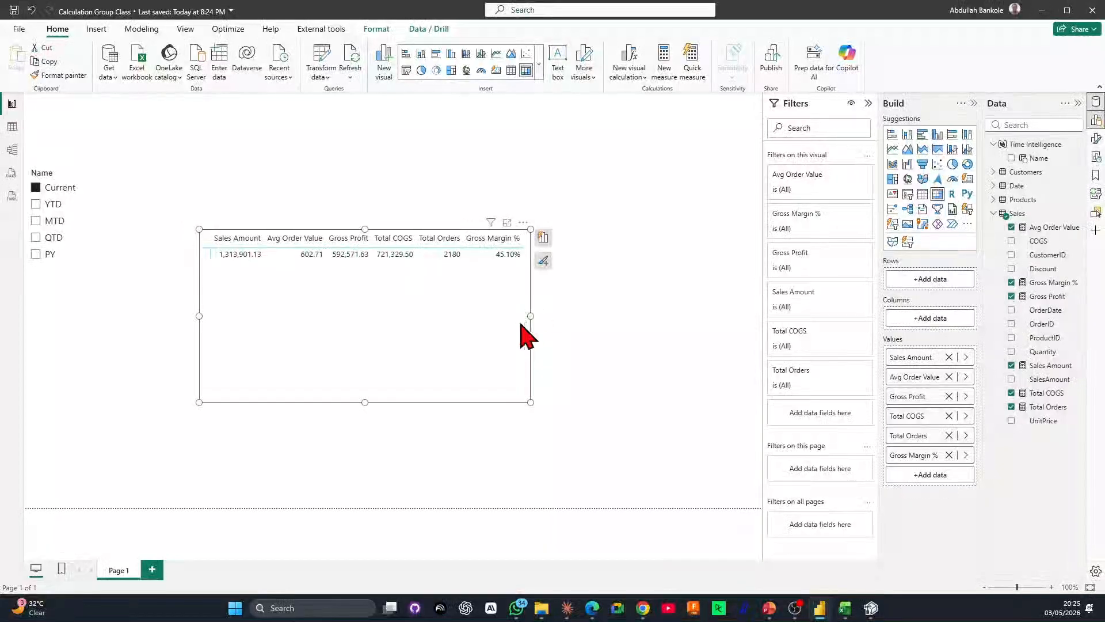
{"action": "left_click_drag", "start_coordinate": [437, 353], "coordinate": [395, 292]}
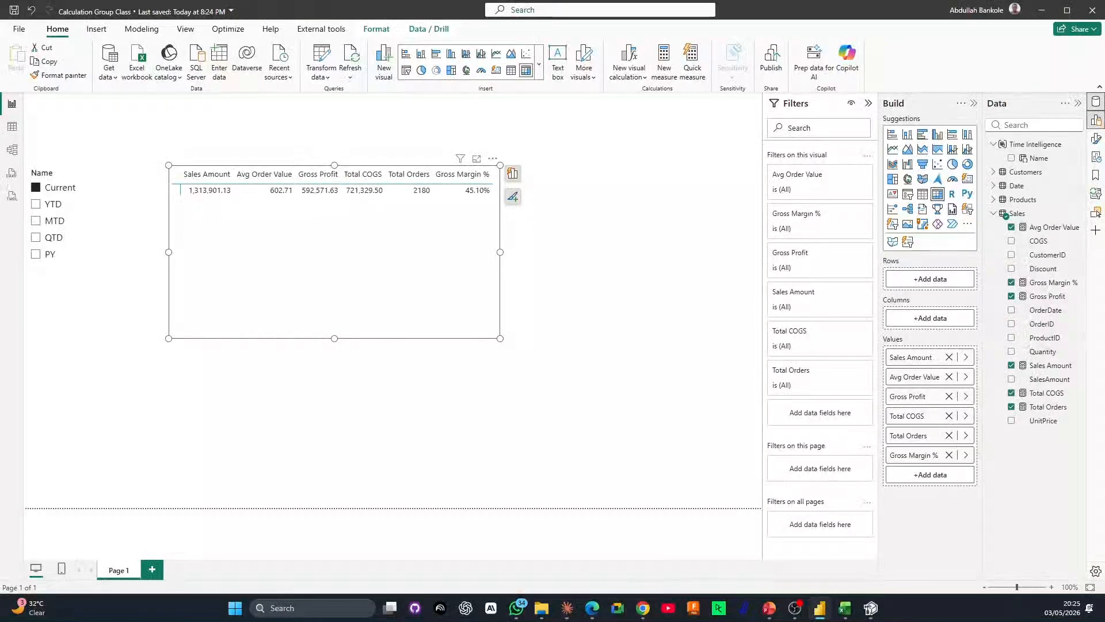
{"action": "key", "text": "alt+Tab"}
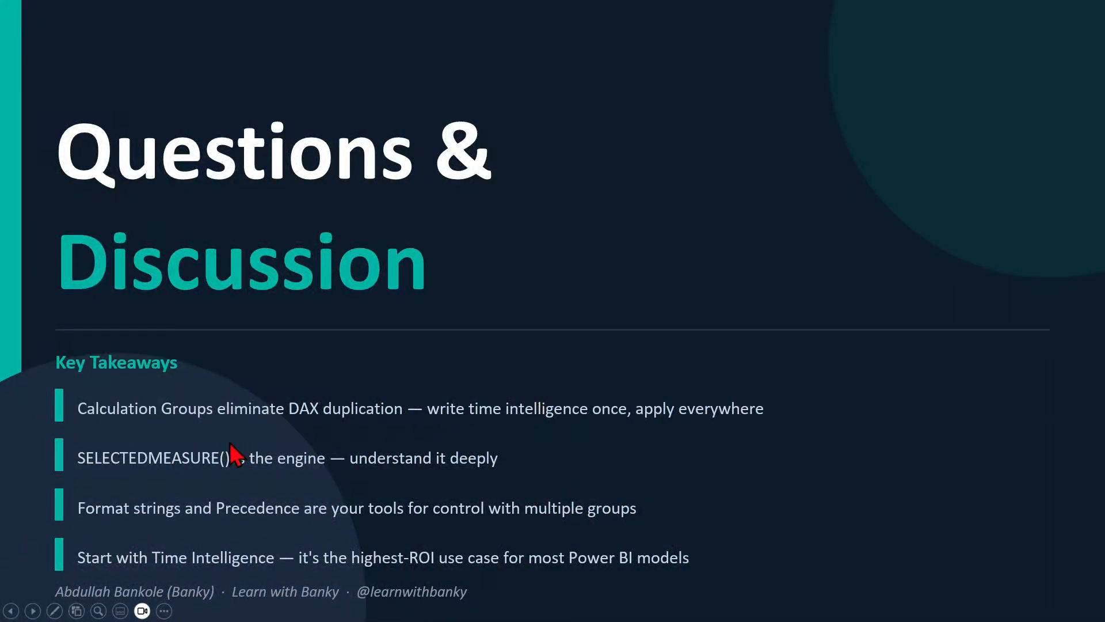